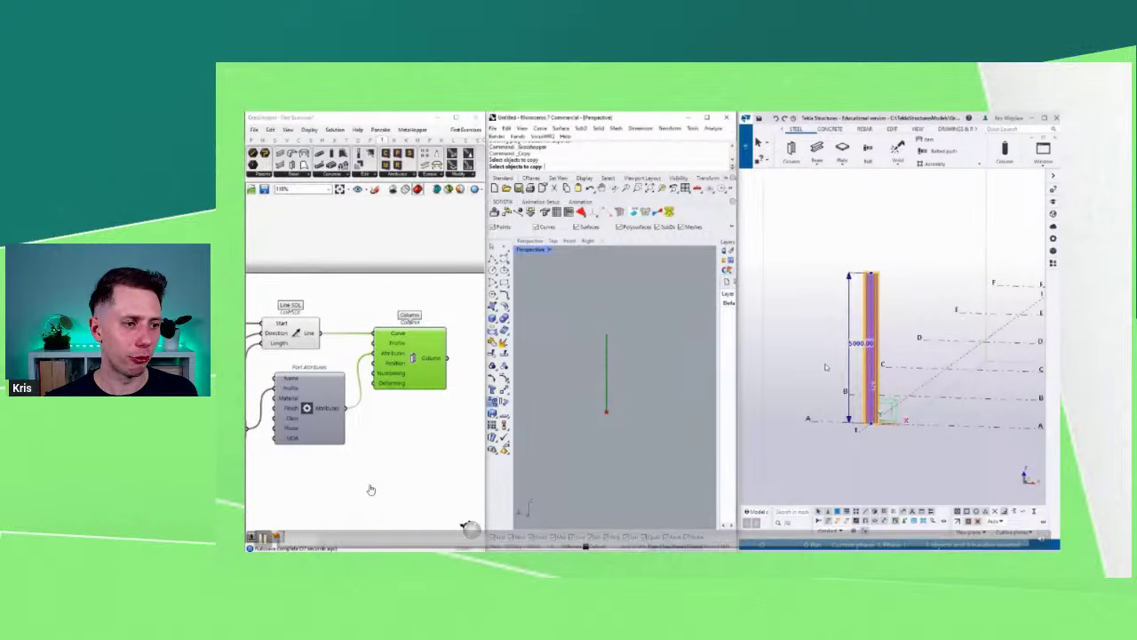
scroll(411, 403, down, 2)
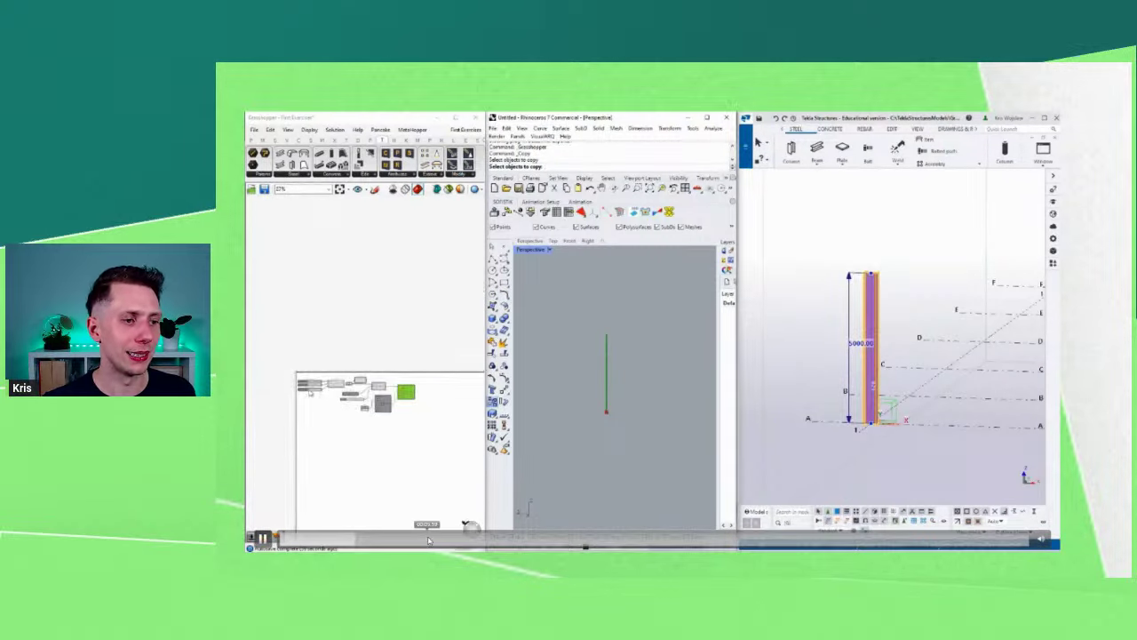
click(428, 539)
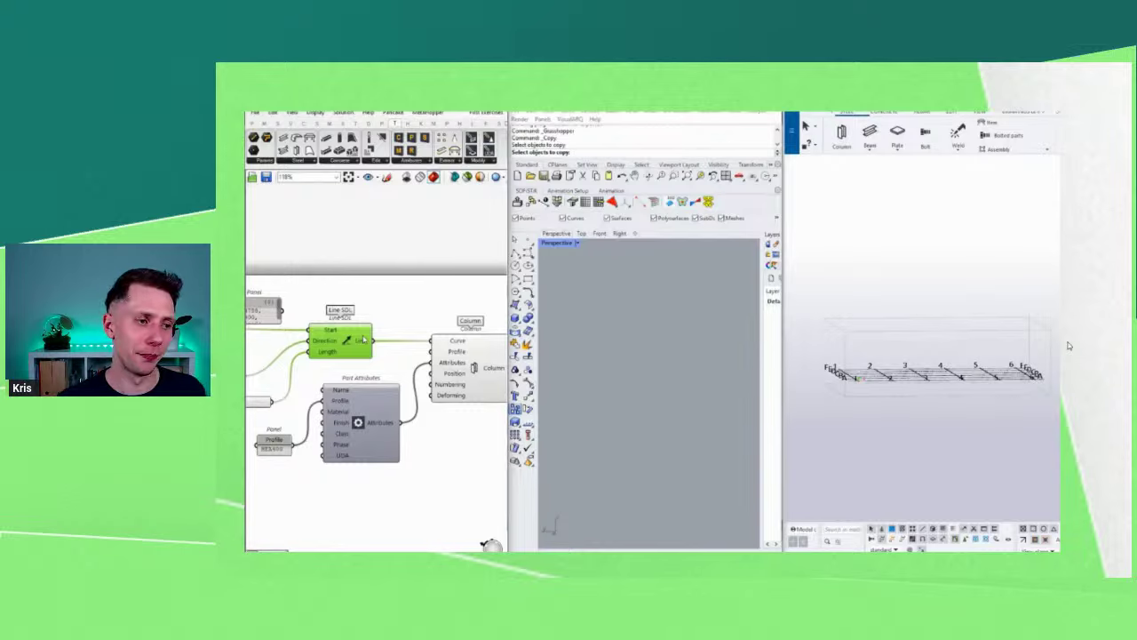
Step: Turn on the preview of the Line SDL component and view its line in the Rhino perspective view
middle_click(362, 339)
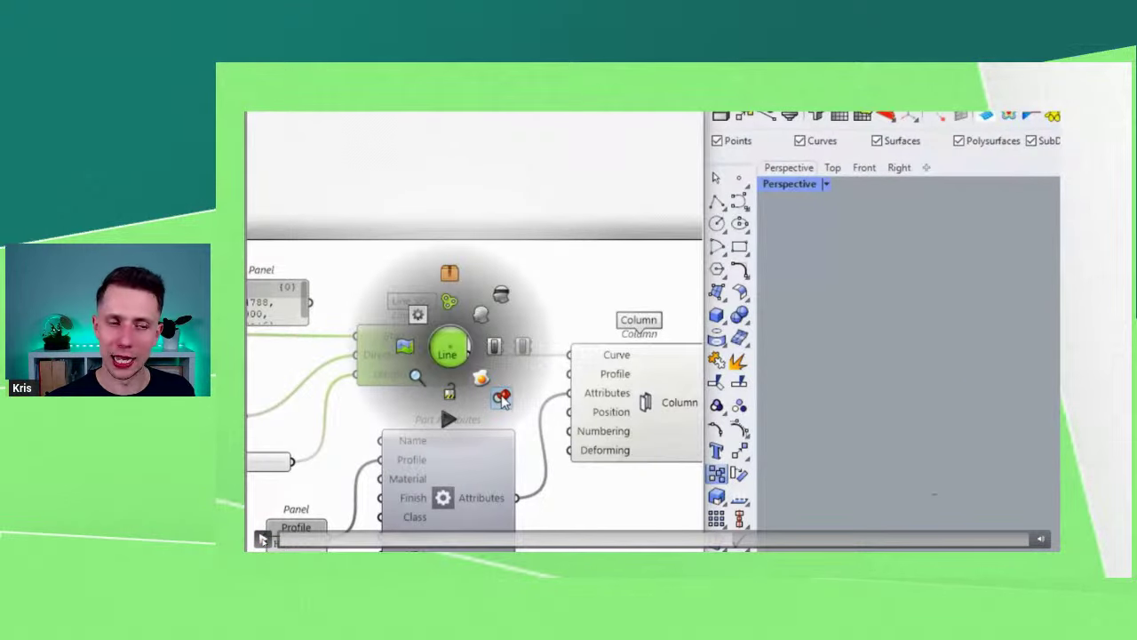
click(502, 397)
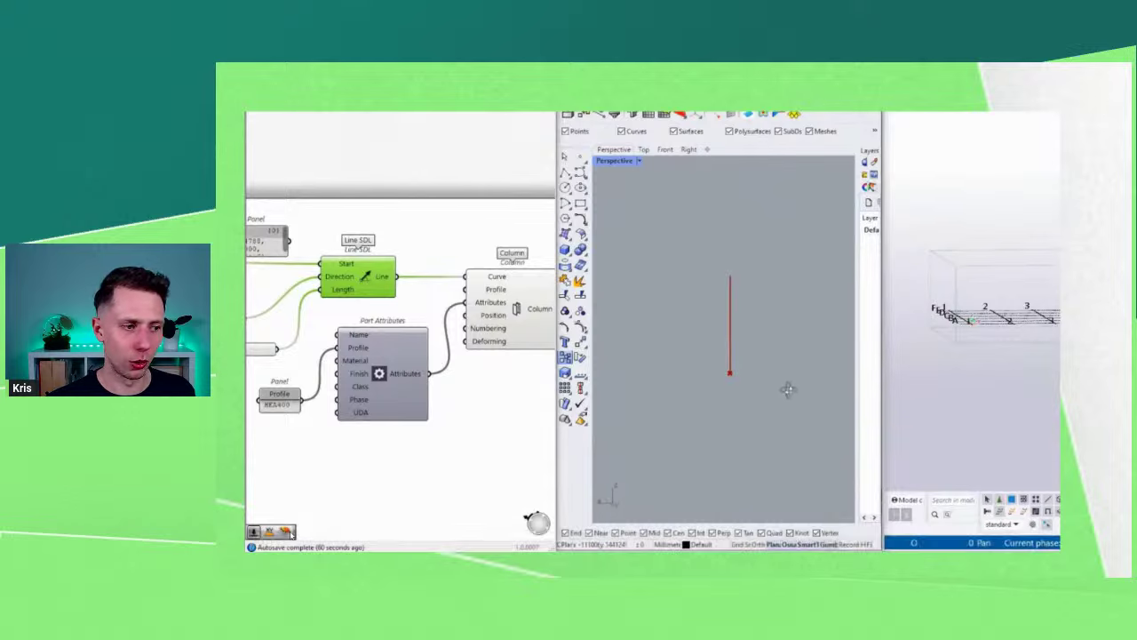
right_drag(787, 389, 730, 318)
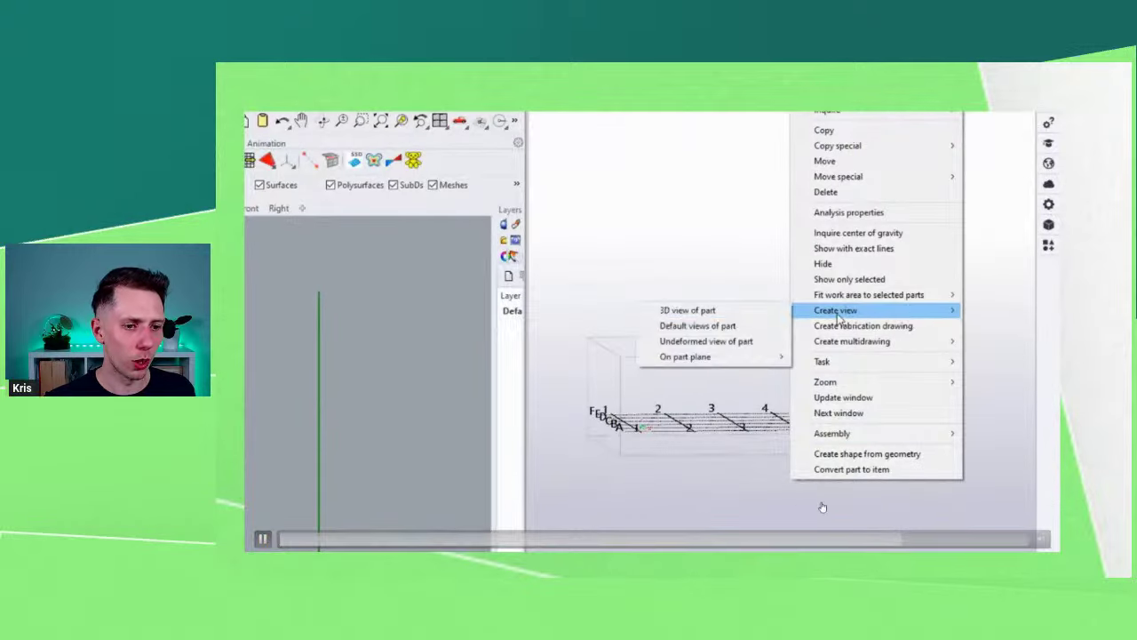
click(828, 541)
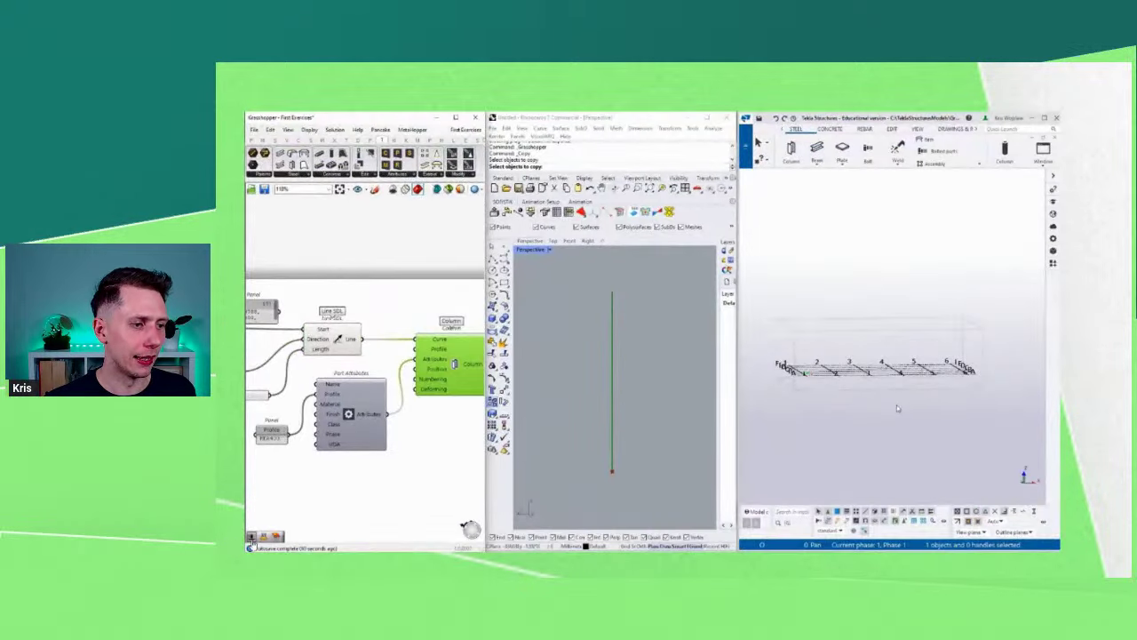
click(264, 539)
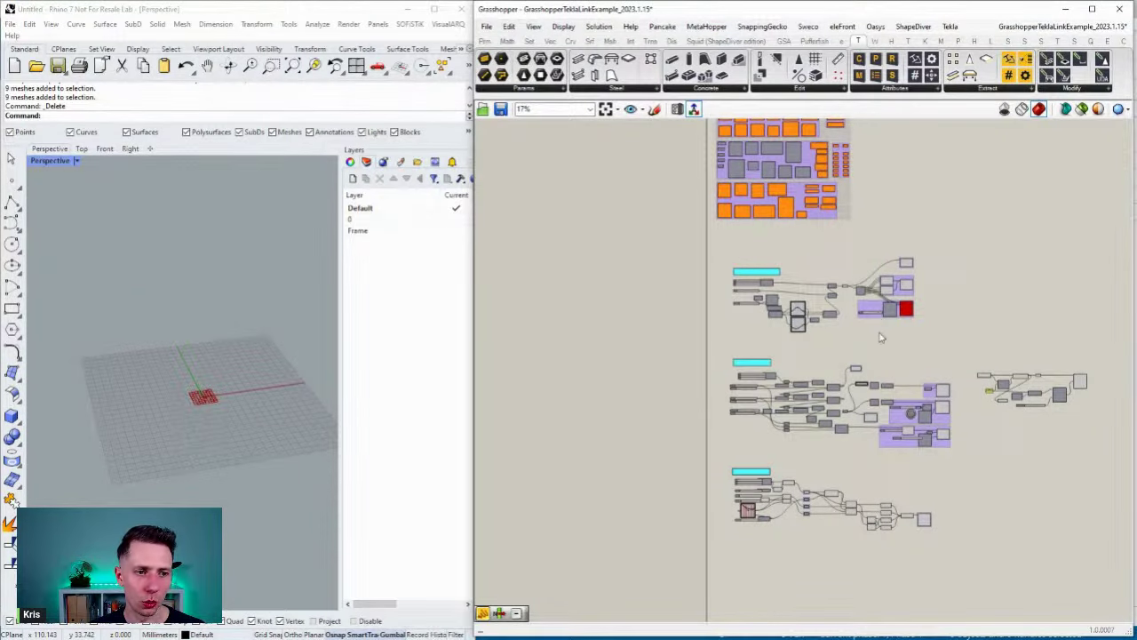
Step: Examine the Grid, Plates and Beams component groups of the first example in the Grasshopper definition
click(277, 377)
right_drag(839, 238, 798, 322)
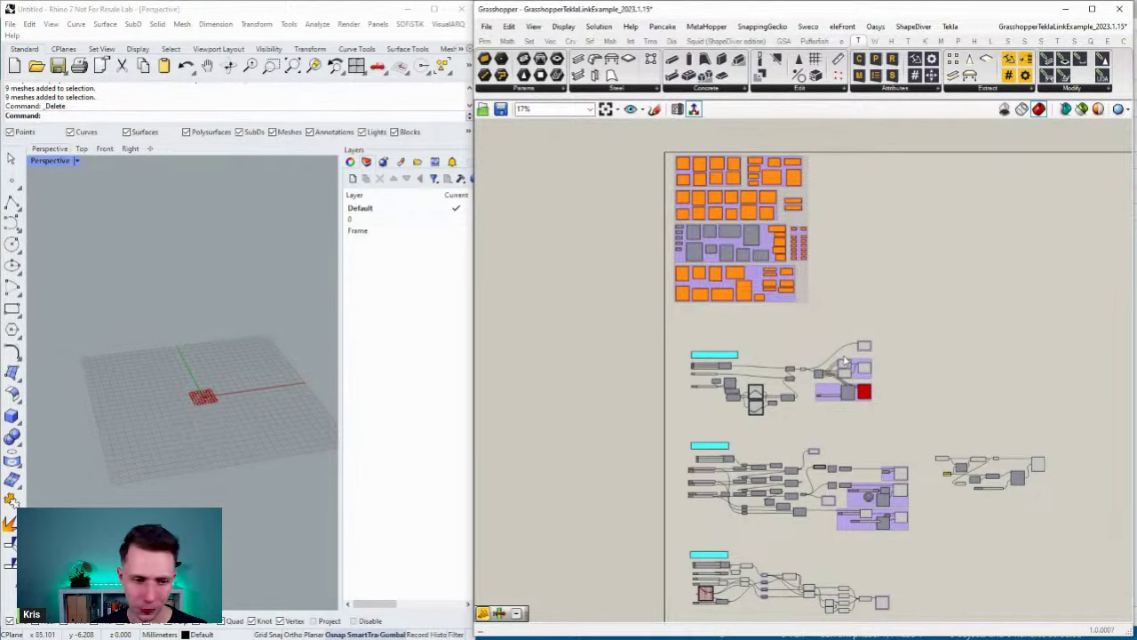
right_drag(844, 357, 796, 283)
scroll(795, 282, up, 6)
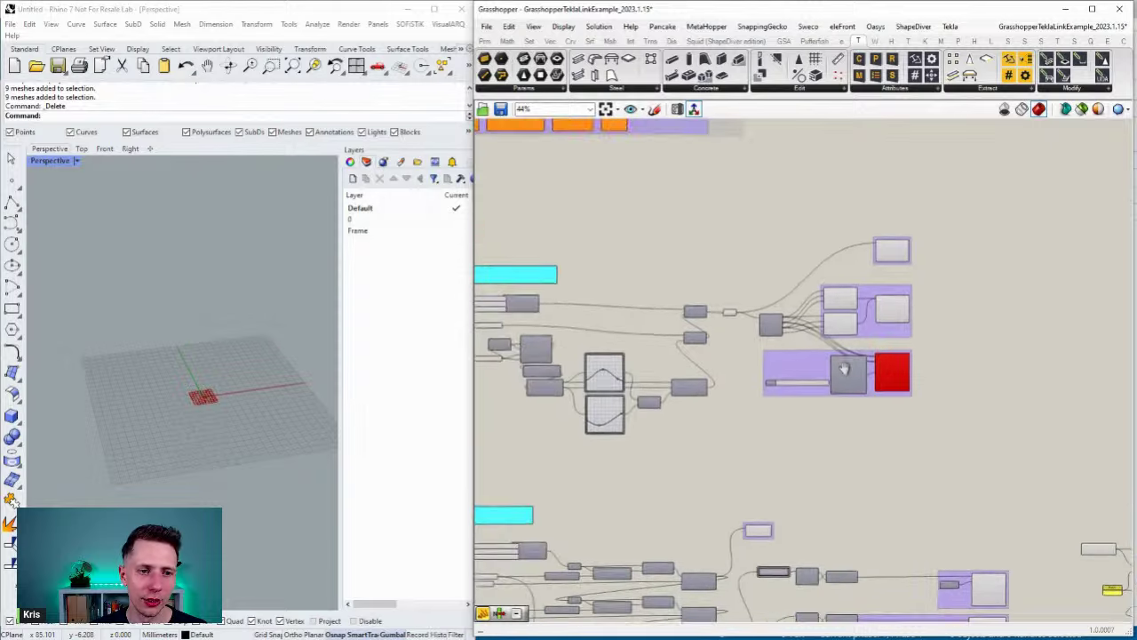
scroll(942, 391, up, 2)
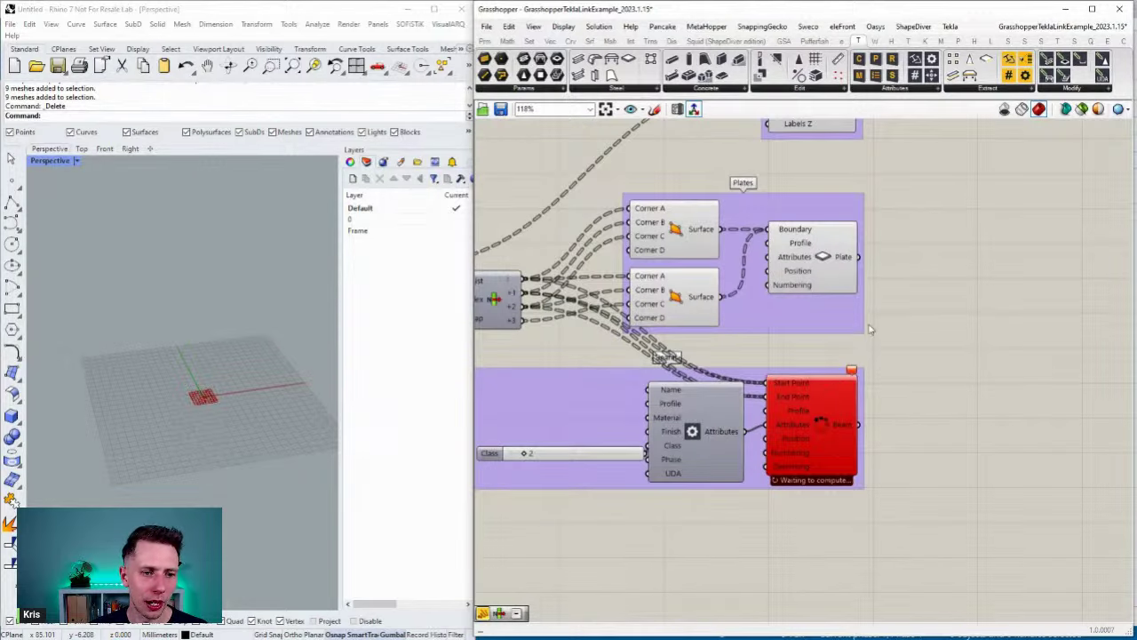
scroll(796, 434, up, 2)
scroll(816, 497, down, 3)
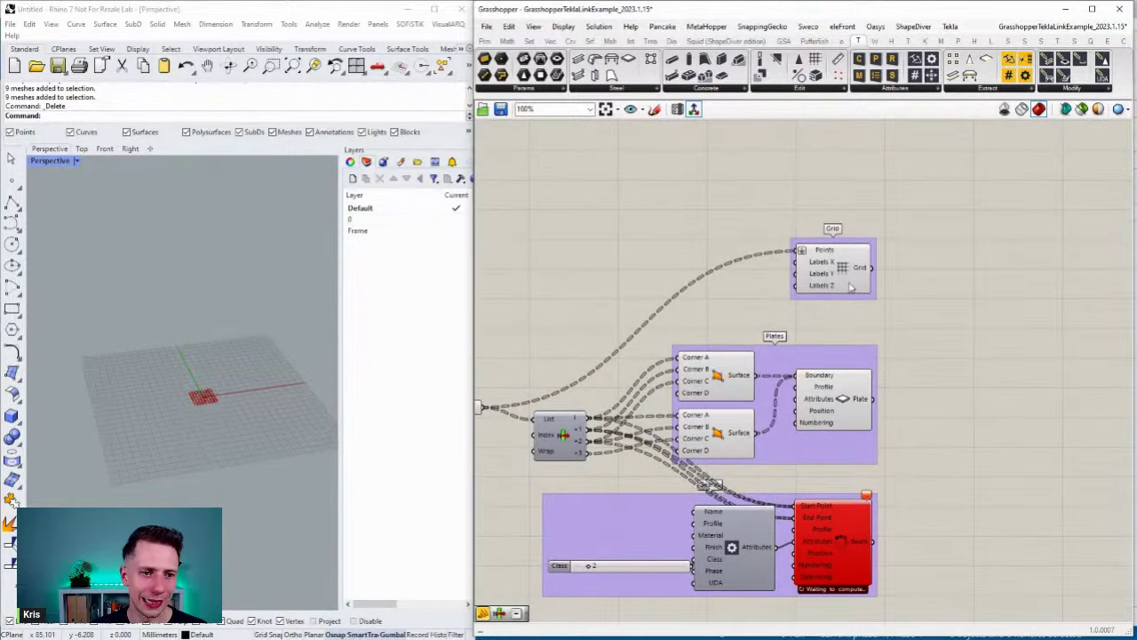
scroll(844, 343, down, 8)
right_drag(847, 388, 860, 513)
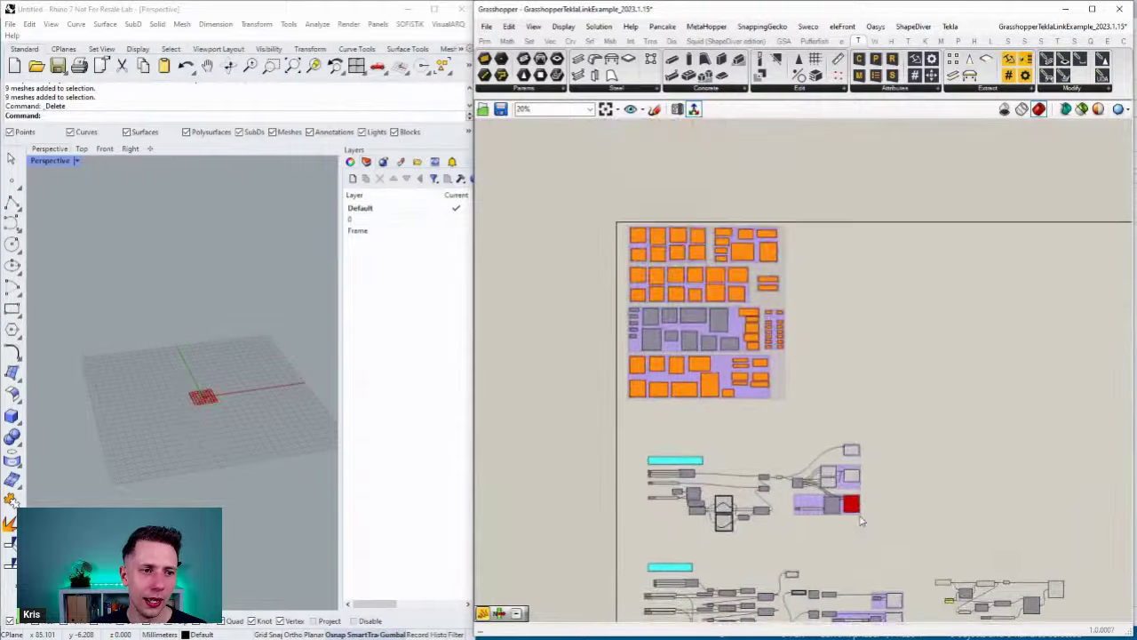
Step: Look over the Tekla component overview above the examples, including the Steel, Concrete and Attributes groups
scroll(626, 249, up, 4)
scroll(641, 213, up, 4)
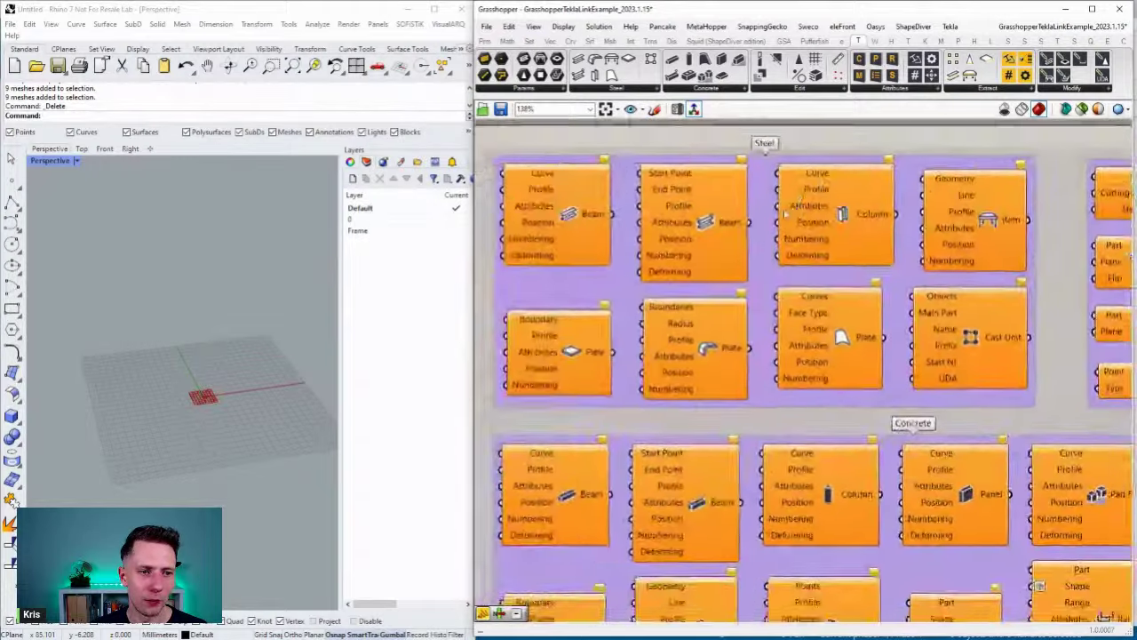
scroll(764, 225, down, 4)
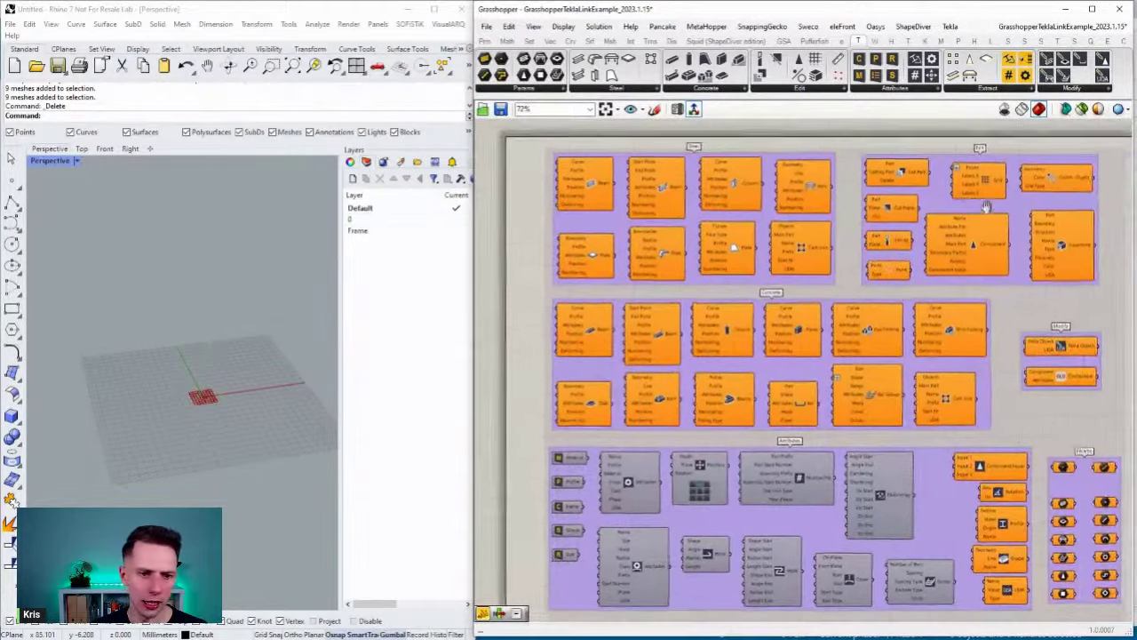
scroll(966, 213, down, 1)
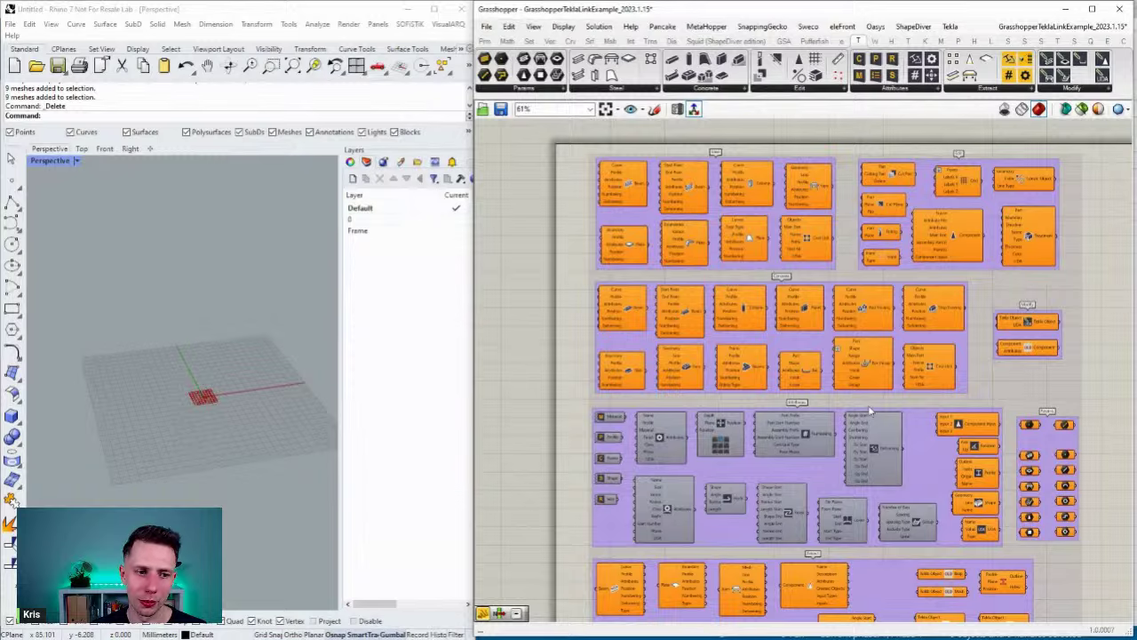
right_drag(868, 398, 838, 276)
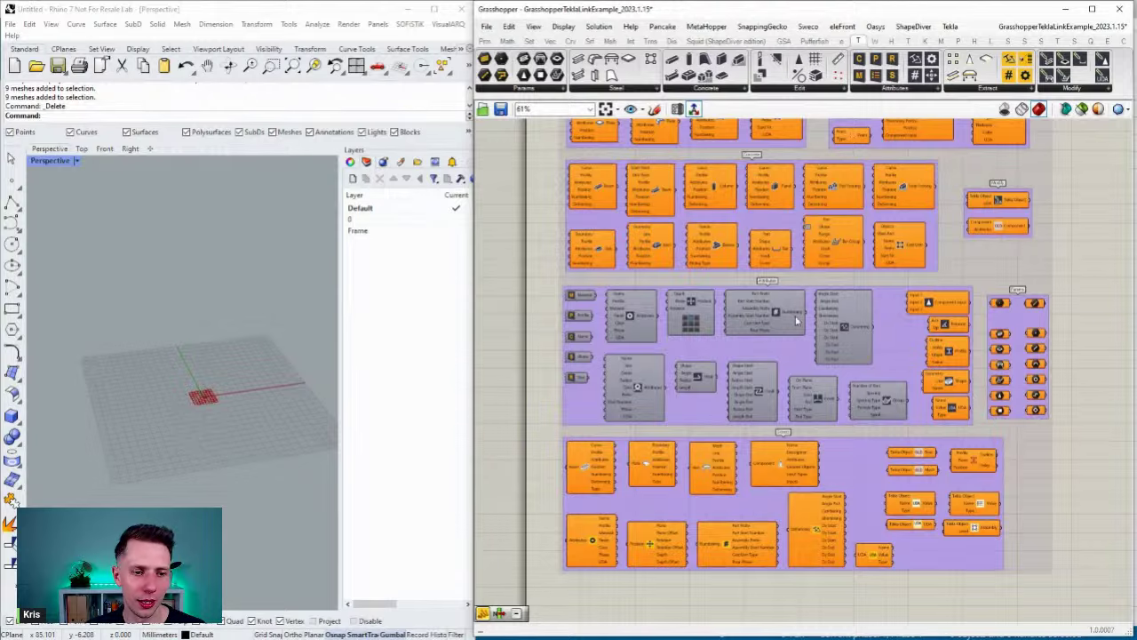
Step: Examine the example definitions below the component overview, including the beam, column and slab groups of the second example
scroll(765, 351, down, 3)
right_drag(790, 442, 644, 248)
right_drag(679, 461, 720, 379)
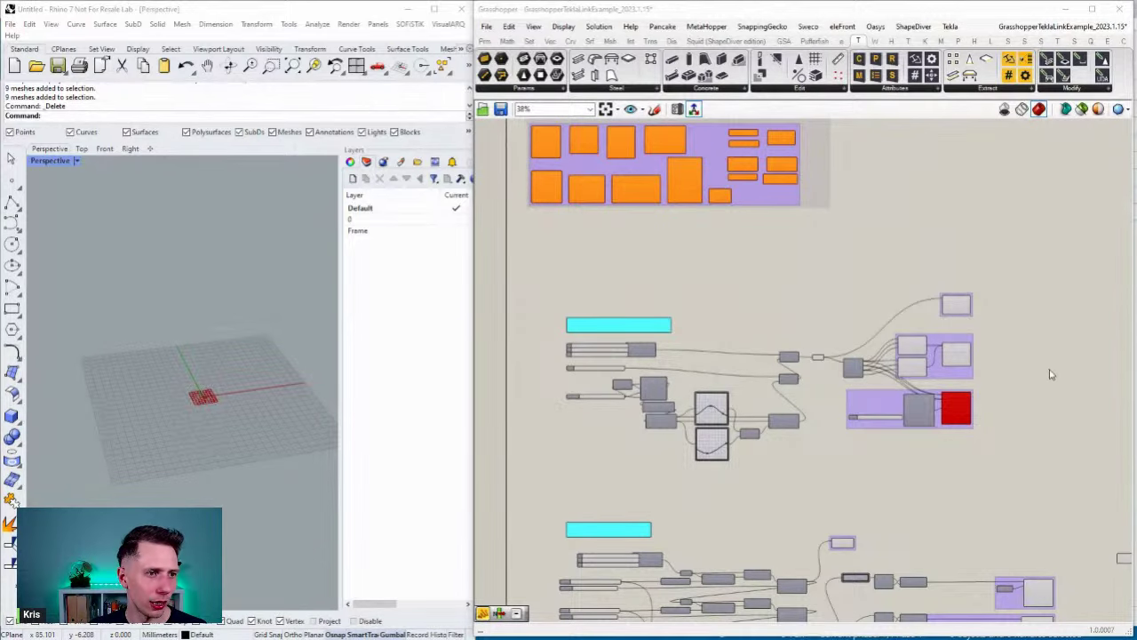
scroll(1051, 378, up, 1)
scroll(986, 453, up, 1)
right_drag(975, 464, 920, 303)
scroll(919, 302, down, 2)
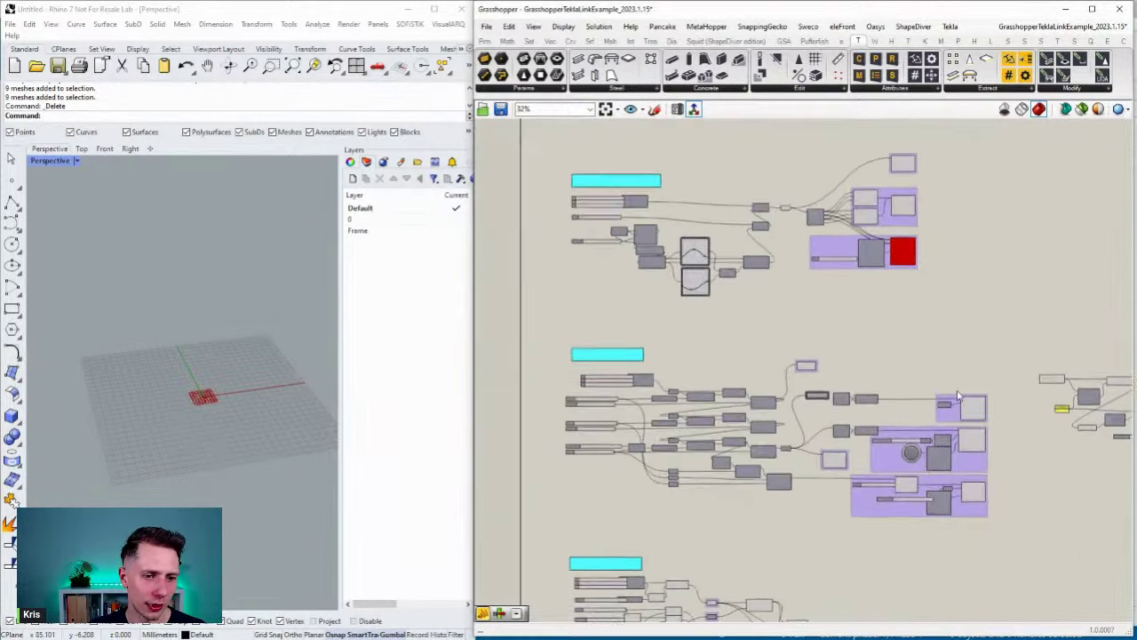
right_drag(957, 394, 872, 282)
right_drag(805, 352, 879, 365)
scroll(863, 317, down, 4)
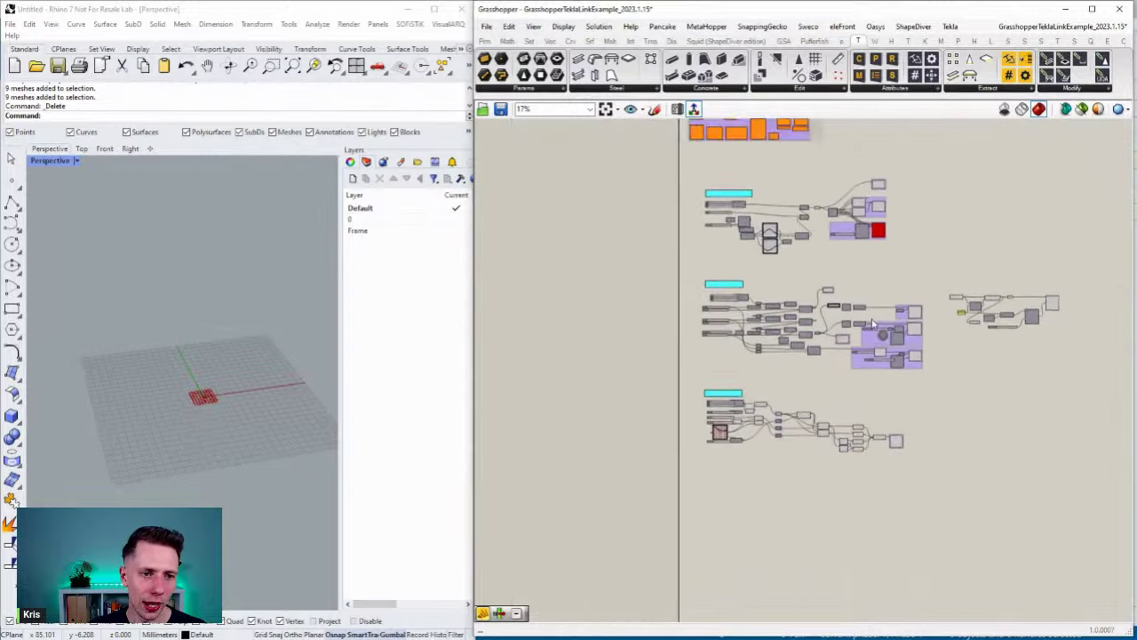
right_drag(869, 318, 778, 429)
scroll(782, 309, up, 7)
right_drag(809, 554, 740, 167)
click(868, 328)
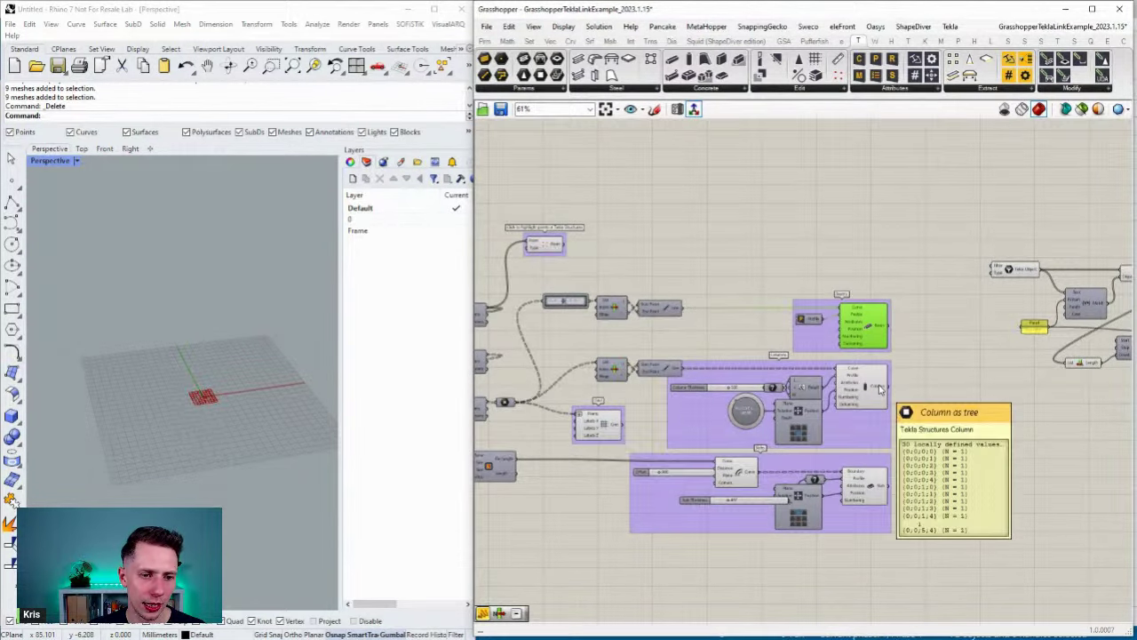
scroll(879, 388, up, 3)
scroll(796, 318, down, 8)
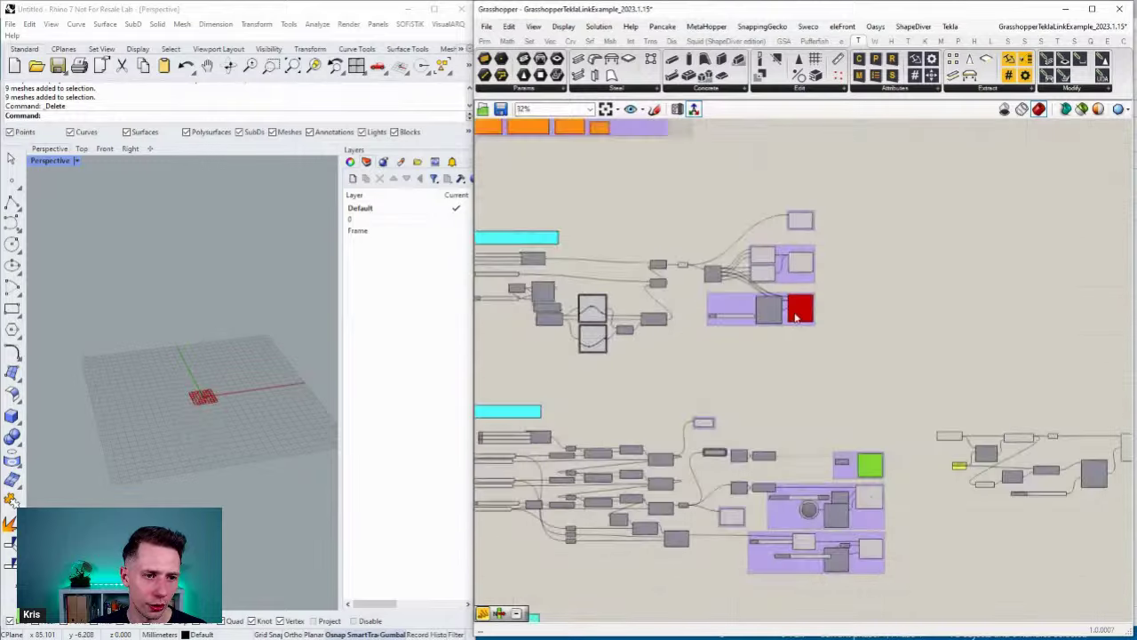
Step: Inspect the first example's Beam component that is waiting to compute
scroll(797, 318, up, 8)
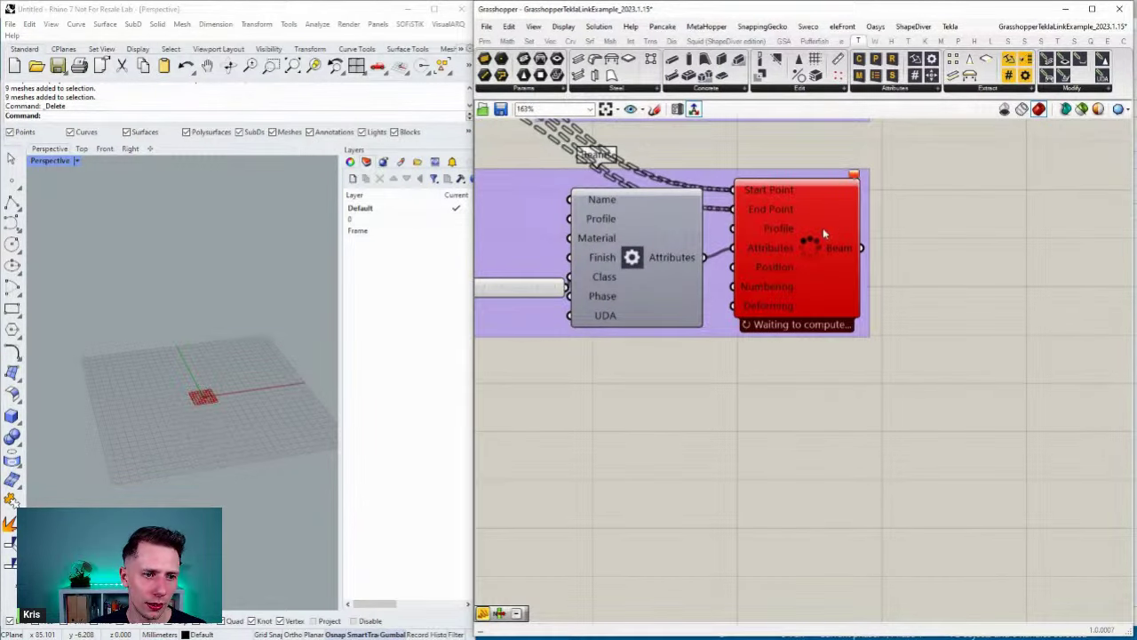
mouse_move(854, 175)
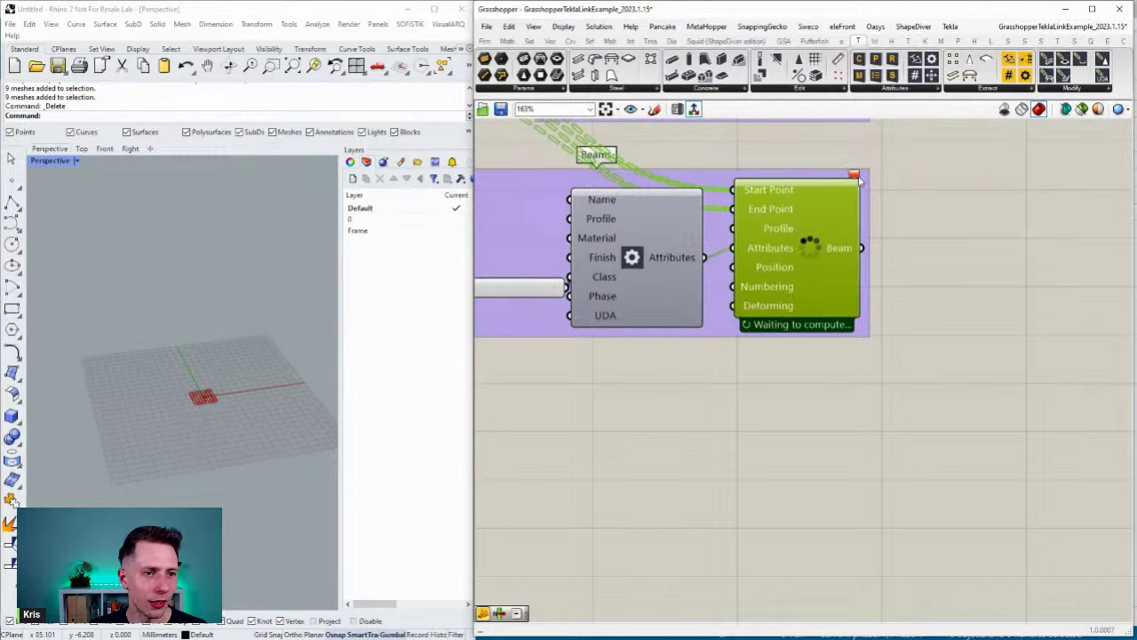
scroll(911, 244, down, 4)
scroll(908, 269, down, 1)
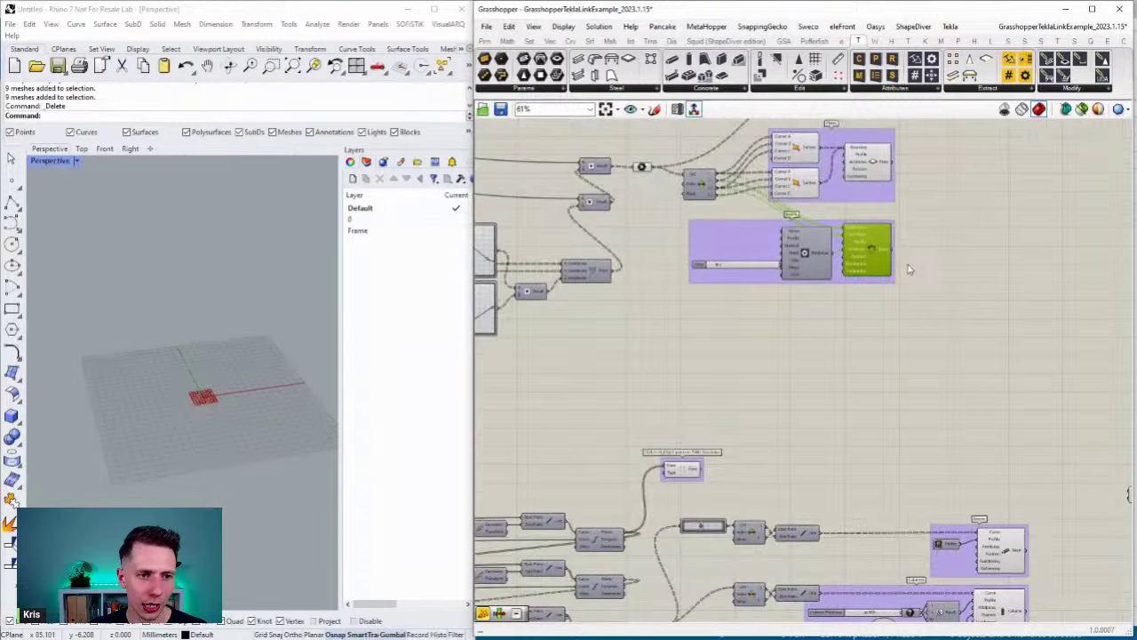
Step: Switch to Tekla Structures and examine the grids, the building with columns and slabs, and the tower from several angles
scroll(913, 266, down, 1)
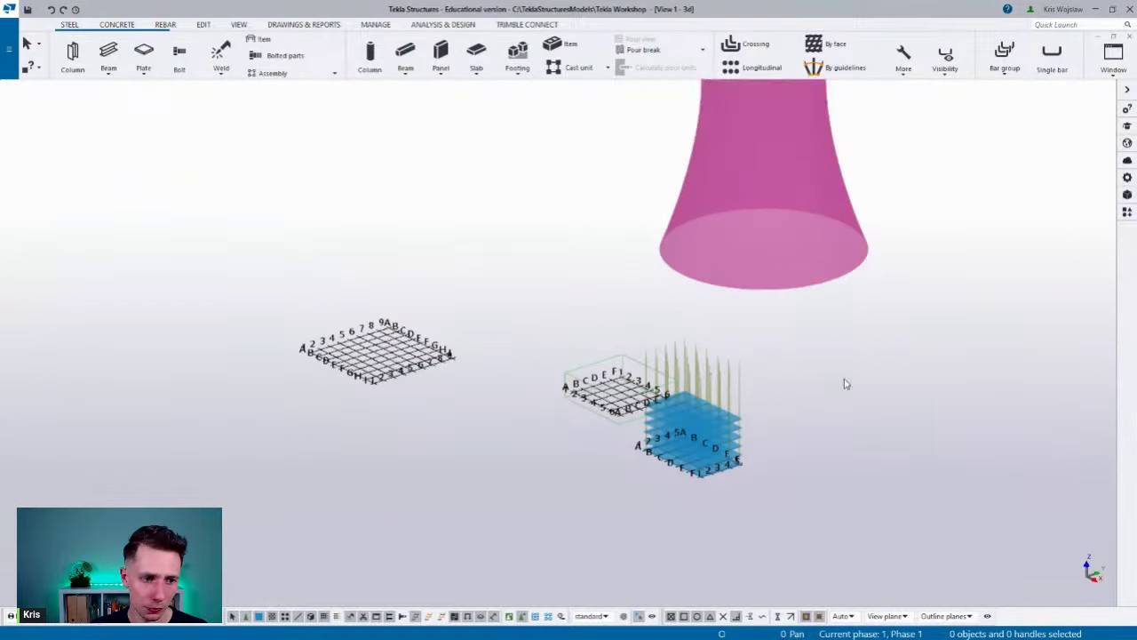
scroll(842, 384, down, 2)
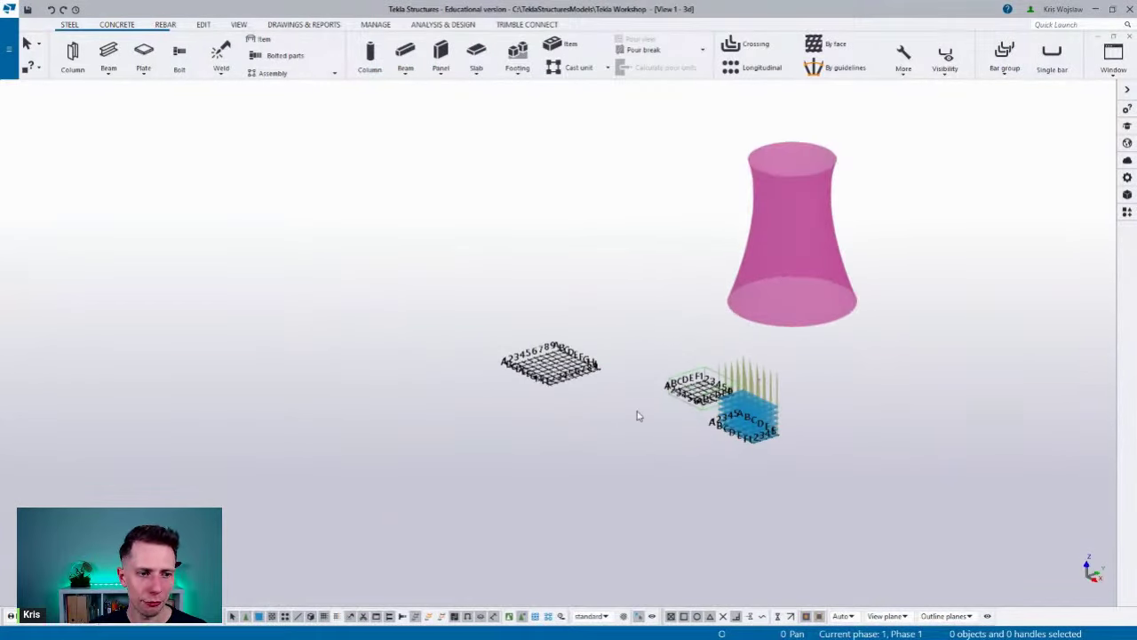
ctrl+middle_drag(707, 393, 735, 368)
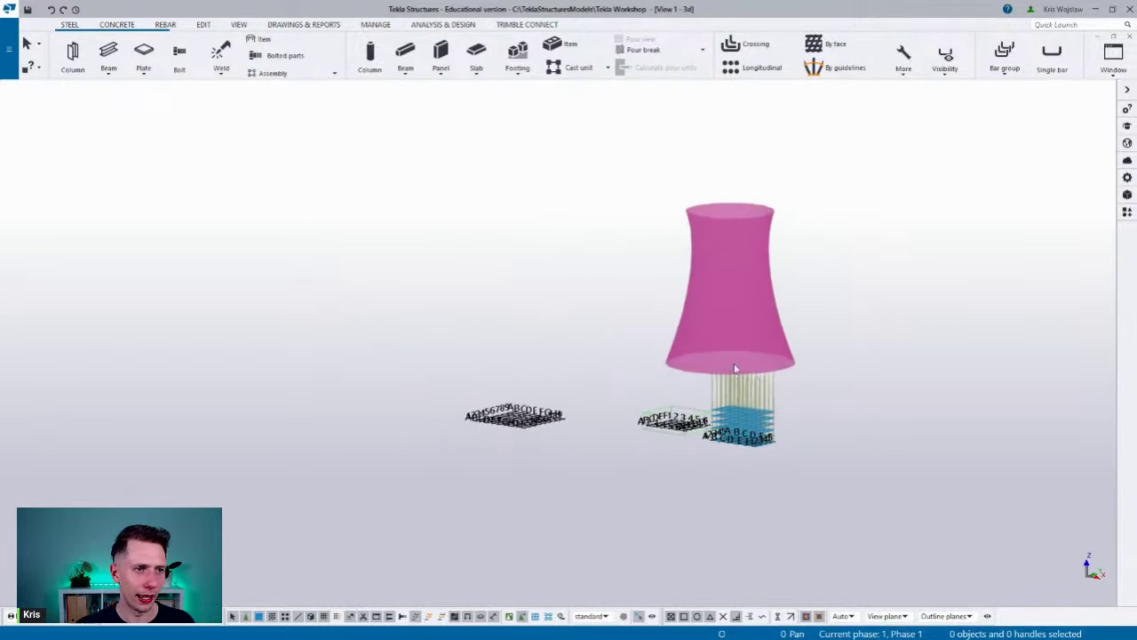
scroll(659, 412, down, 1)
scroll(853, 330, up, 4)
middle_drag(634, 477, 528, 380)
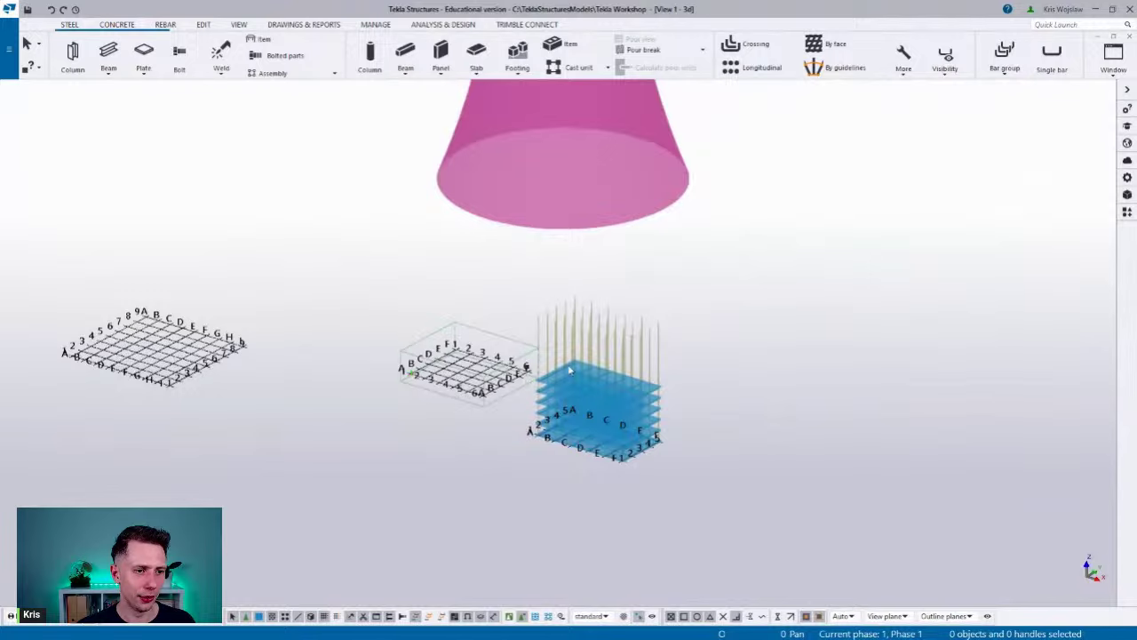
scroll(628, 449, up, 3)
ctrl+middle_drag(610, 437, 675, 373)
scroll(675, 316, down, 2)
middle_drag(548, 492, 703, 318)
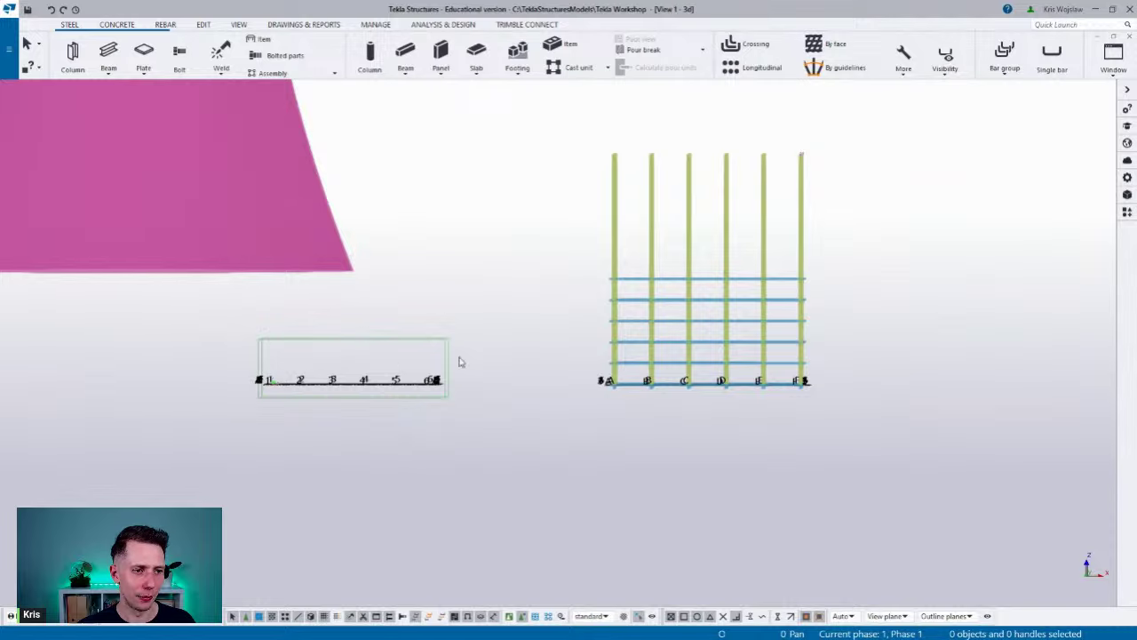
scroll(584, 355, down, 3)
ctrl+middle_drag(636, 352, 511, 383)
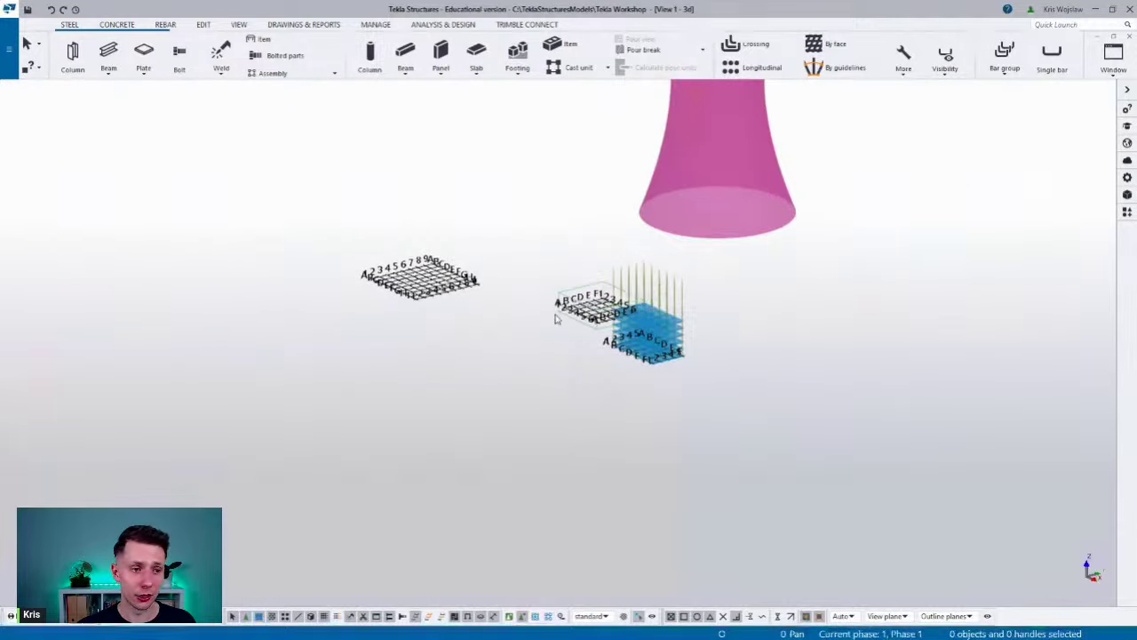
Step: Fit the work area by two points so that it encloses all the grids, the building and the tower
click(238, 25)
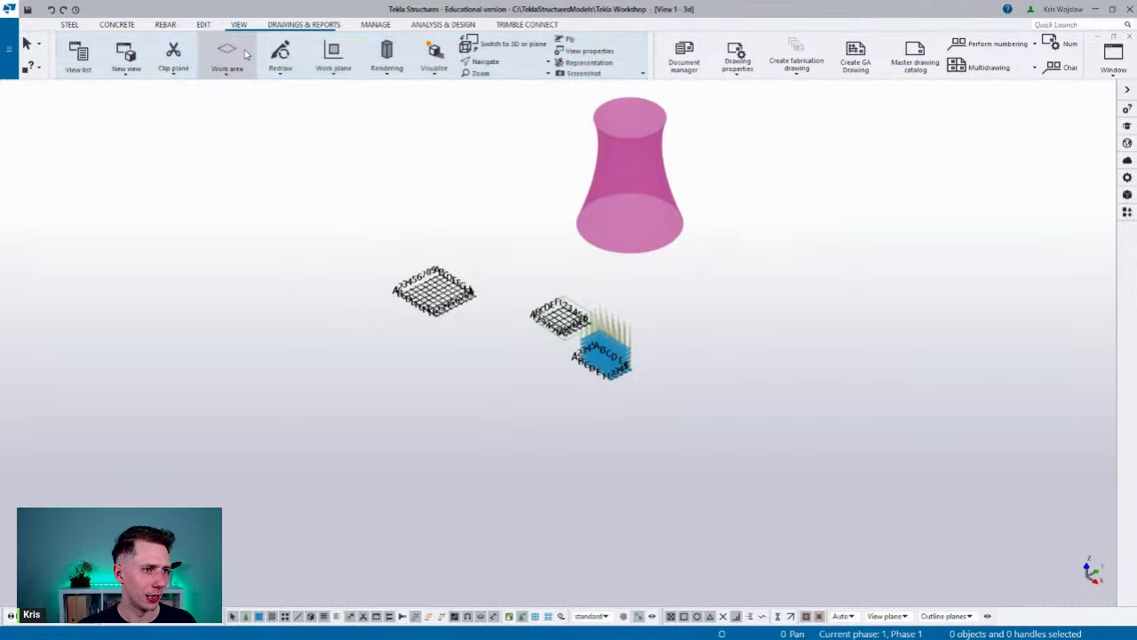
click(229, 53)
click(227, 241)
scroll(474, 338, down, 5)
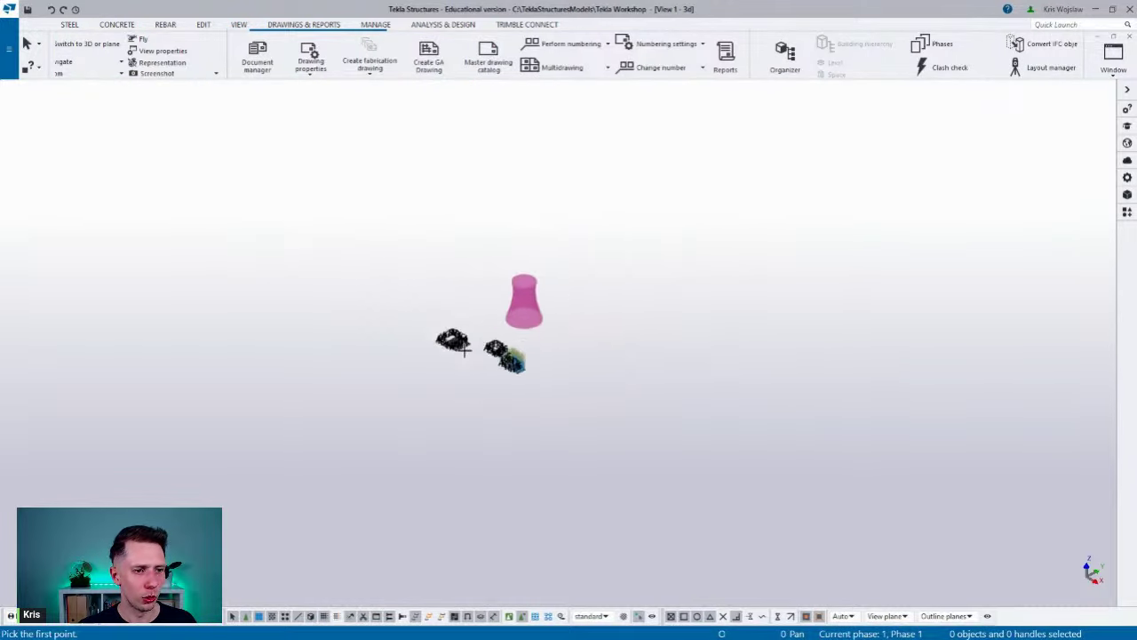
click(340, 239)
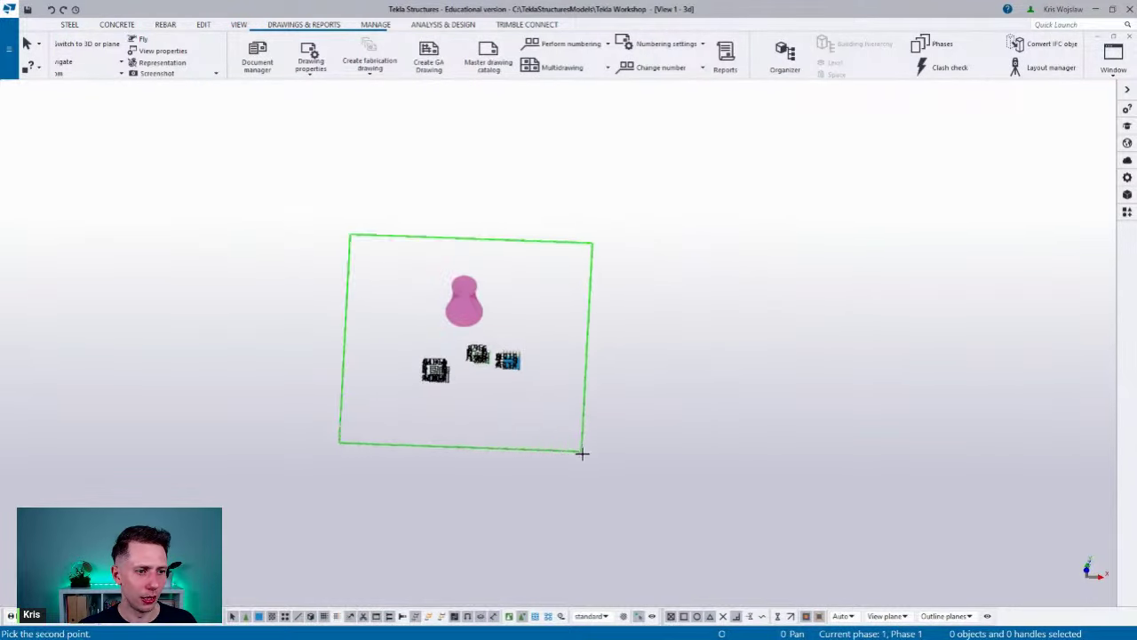
click(597, 464)
Step: Set the 3D view's upward view depth to 225000 so the full height of the tower, building and roof is included
ctrl+middle_drag(543, 323, 536, 279)
scroll(655, 299, up, 2)
click(656, 299)
double_click(657, 300)
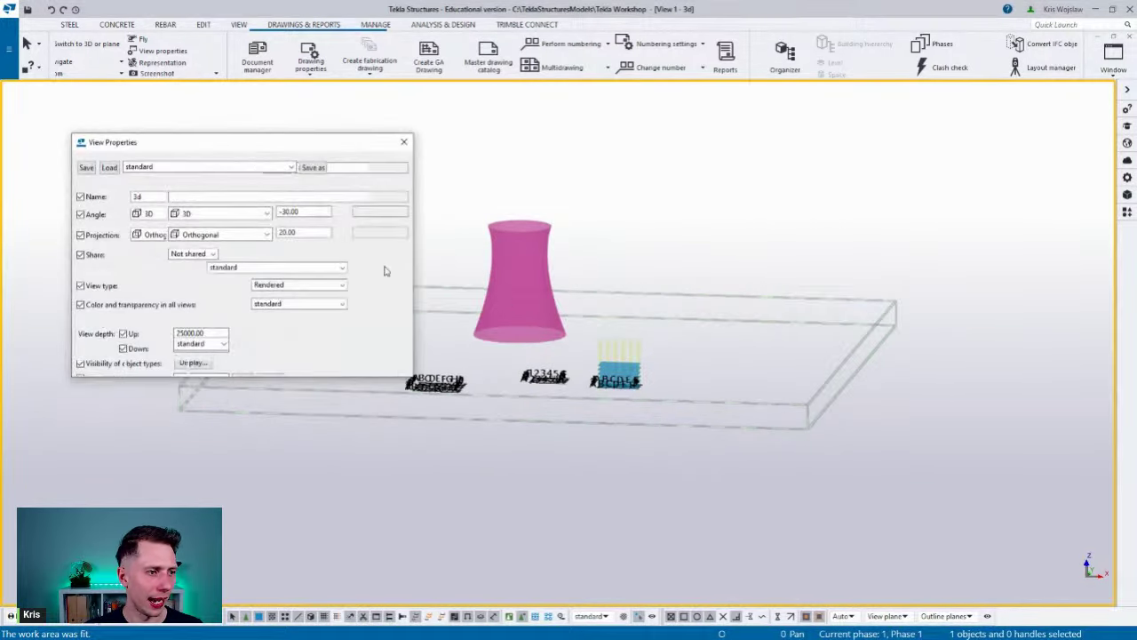
drag(306, 156, 865, 122)
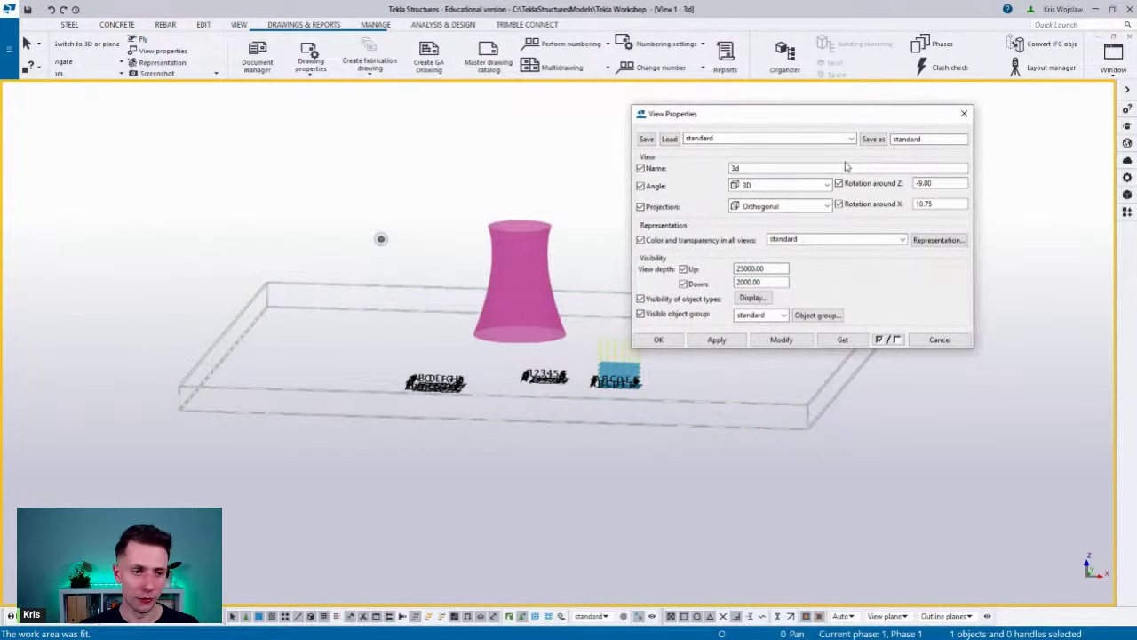
click(736, 268)
text(2)
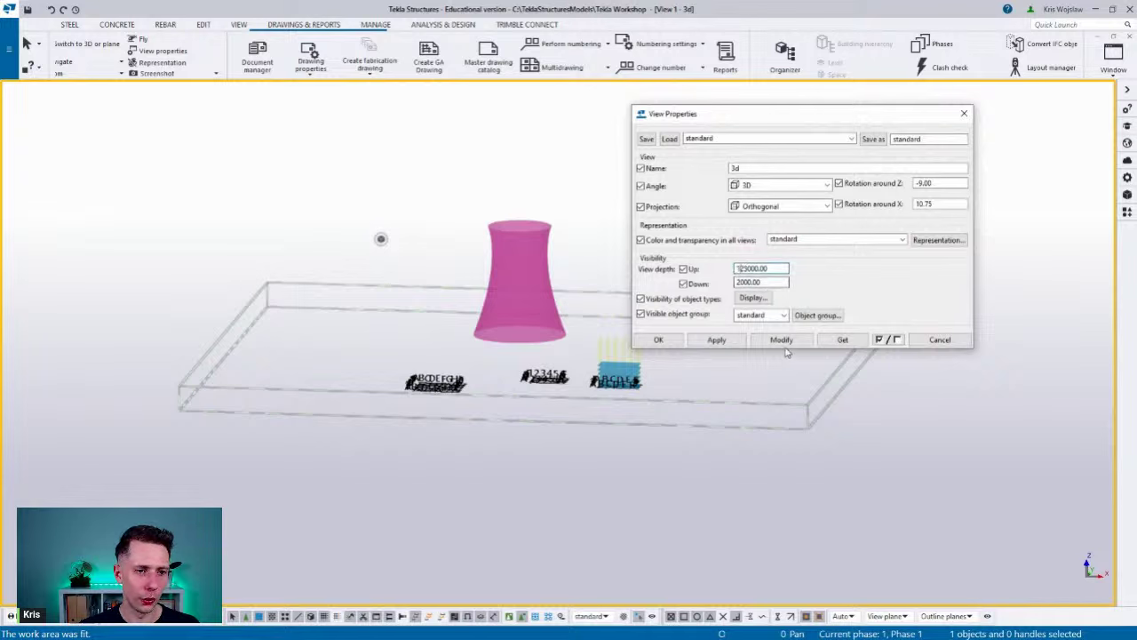
click(782, 343)
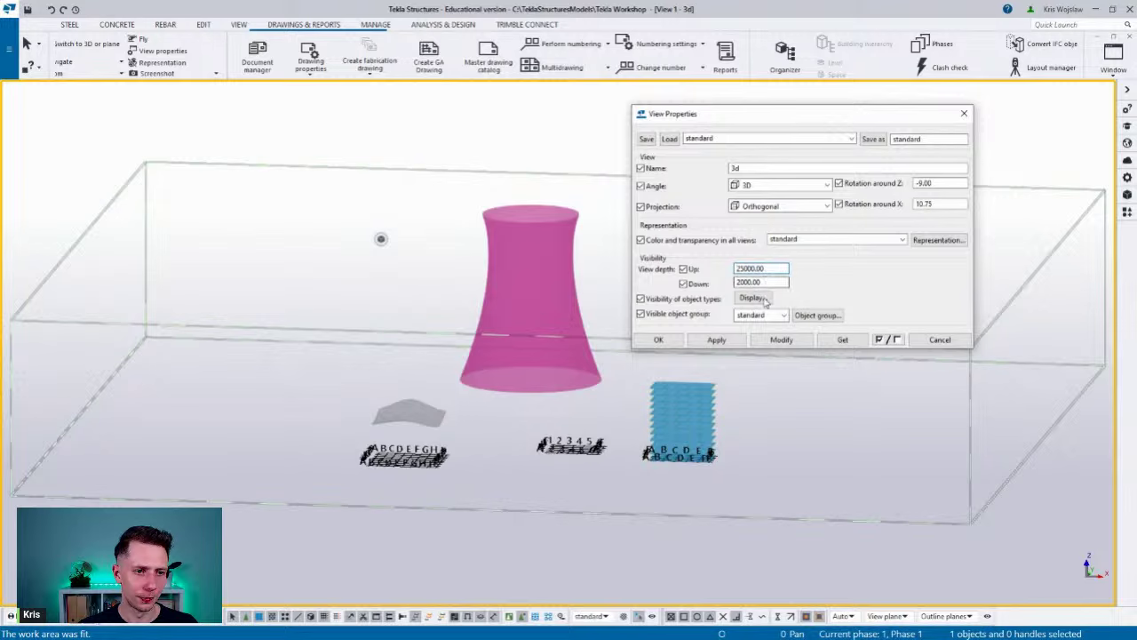
click(776, 343)
click(963, 113)
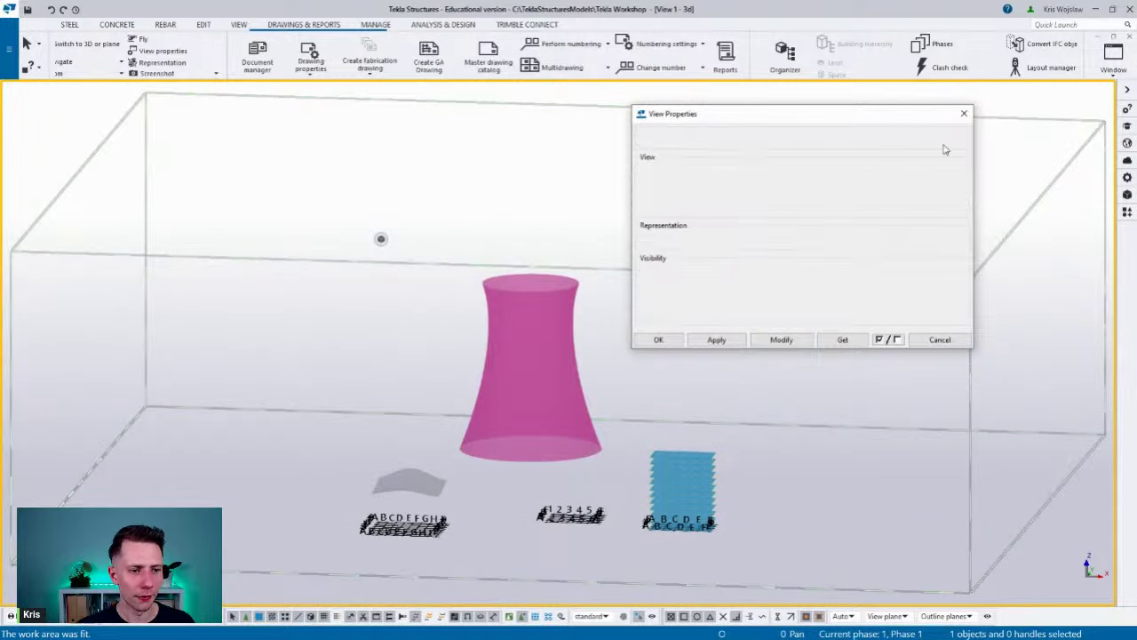
Step: Show the model parts as rendered solids and inspect the curved roof above its grid
scroll(465, 479, up, 2)
key(ctrl+4)
scroll(507, 329, down, 2)
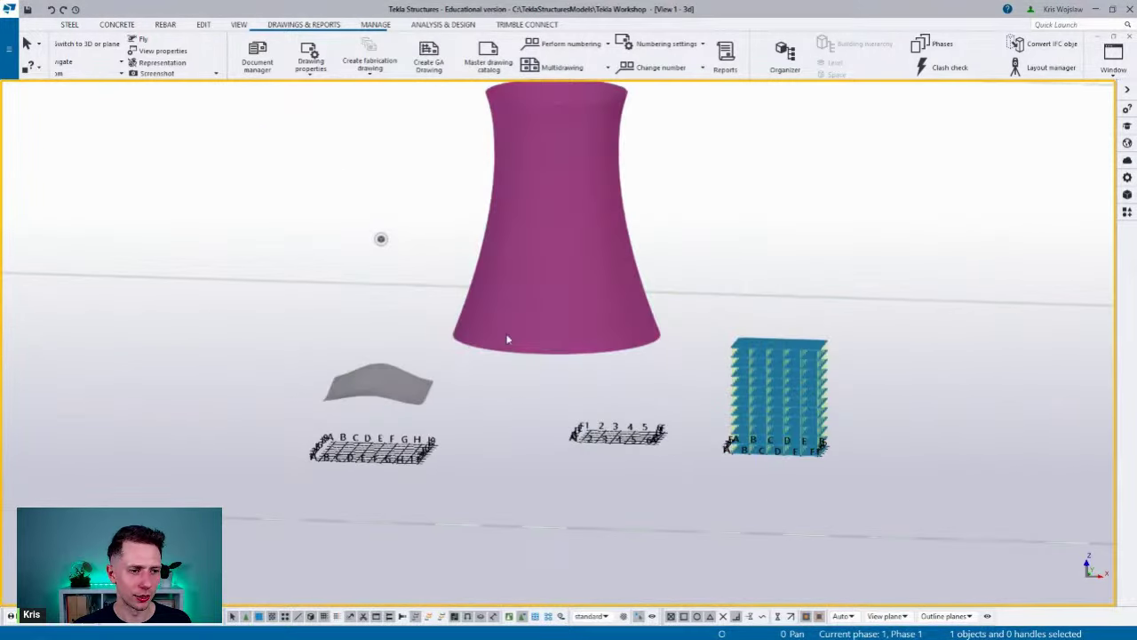
ctrl+middle_drag(507, 340, 547, 467)
scroll(547, 468, up, 10)
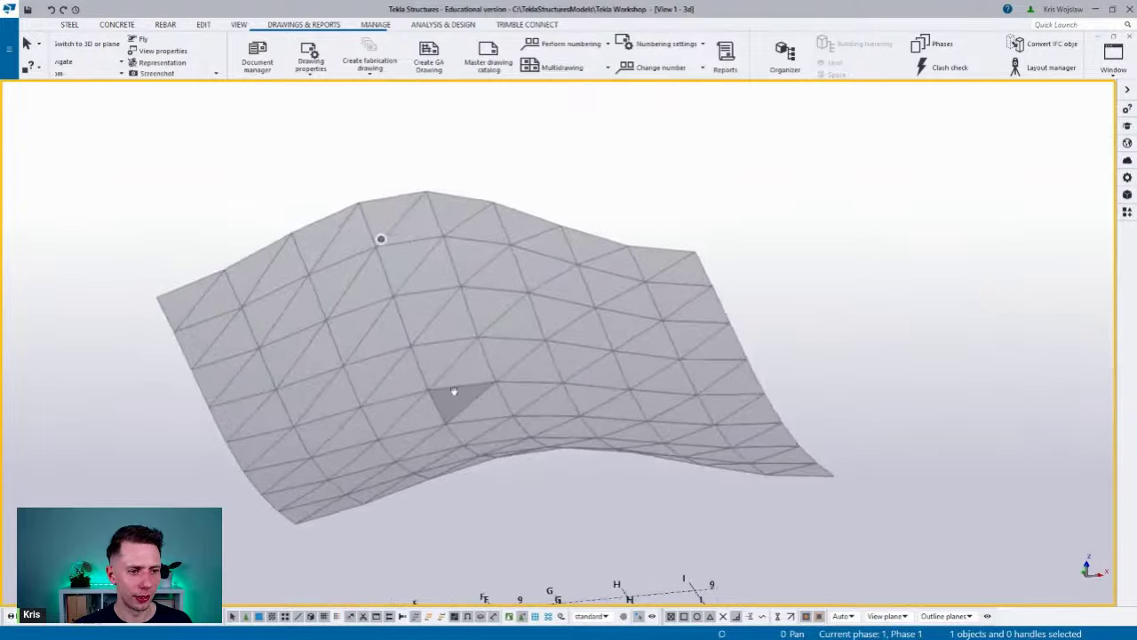
scroll(257, 236, down, 10)
scroll(504, 196, up, 6)
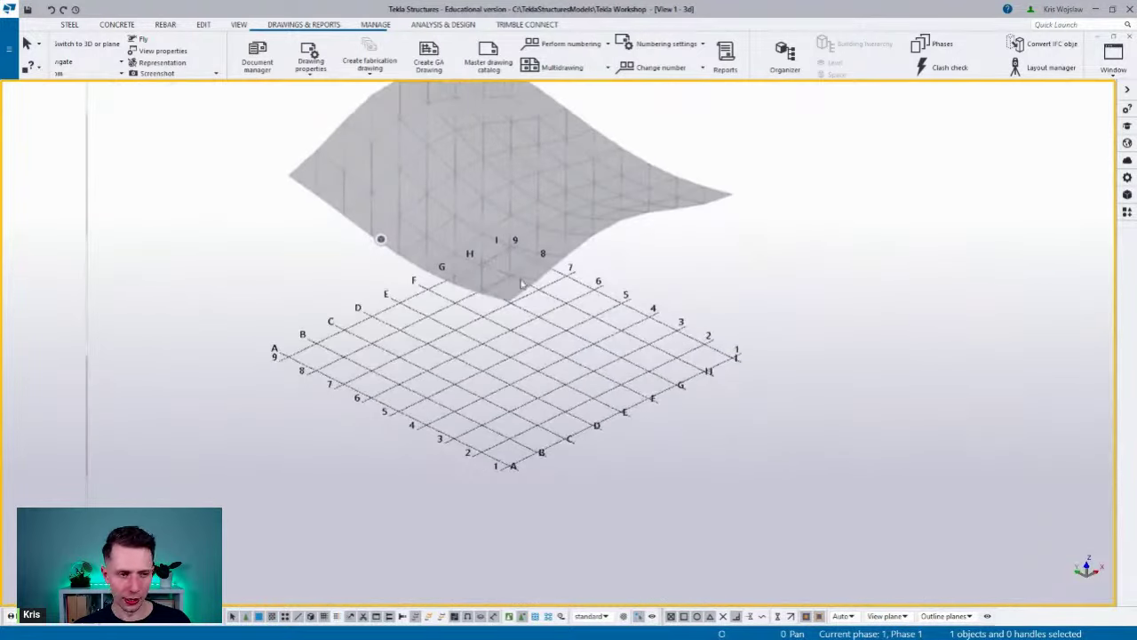
Step: Set the view's rotation centre on the curved roof and orbit to see its triangular plates from above
key(v)
click(505, 195)
ctrl+middle_drag(504, 195, 520, 407)
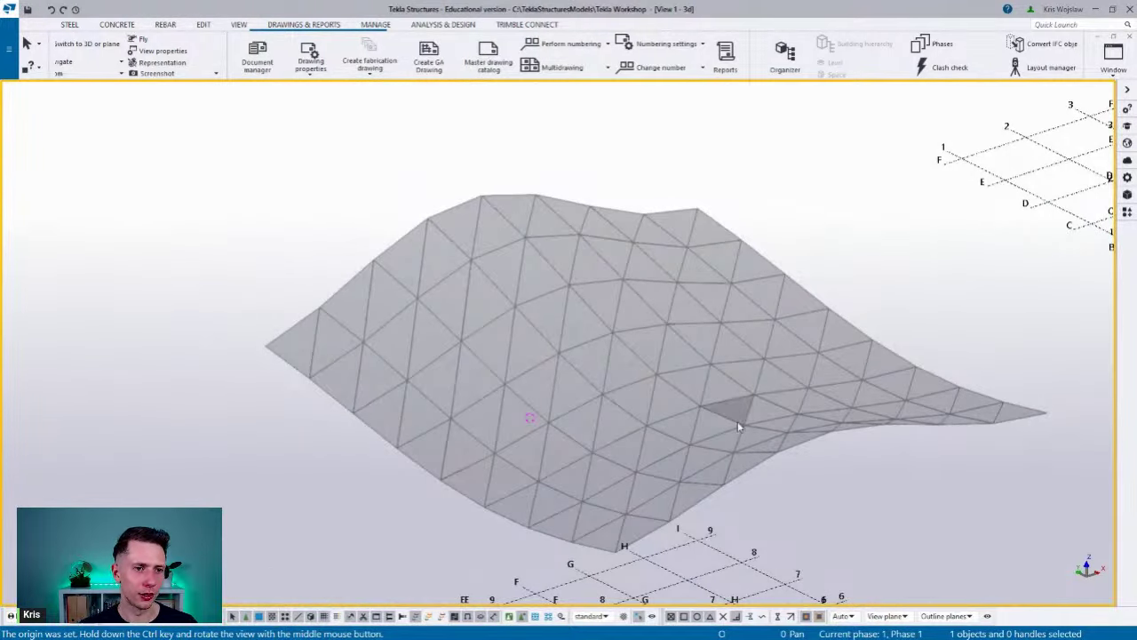
Step: Arrange the Rhino, Tekla Structures and Grasshopper windows side by side, with Tekla Structures in the middle
drag(664, 12, 3, 64)
drag(735, 35, 591, 28)
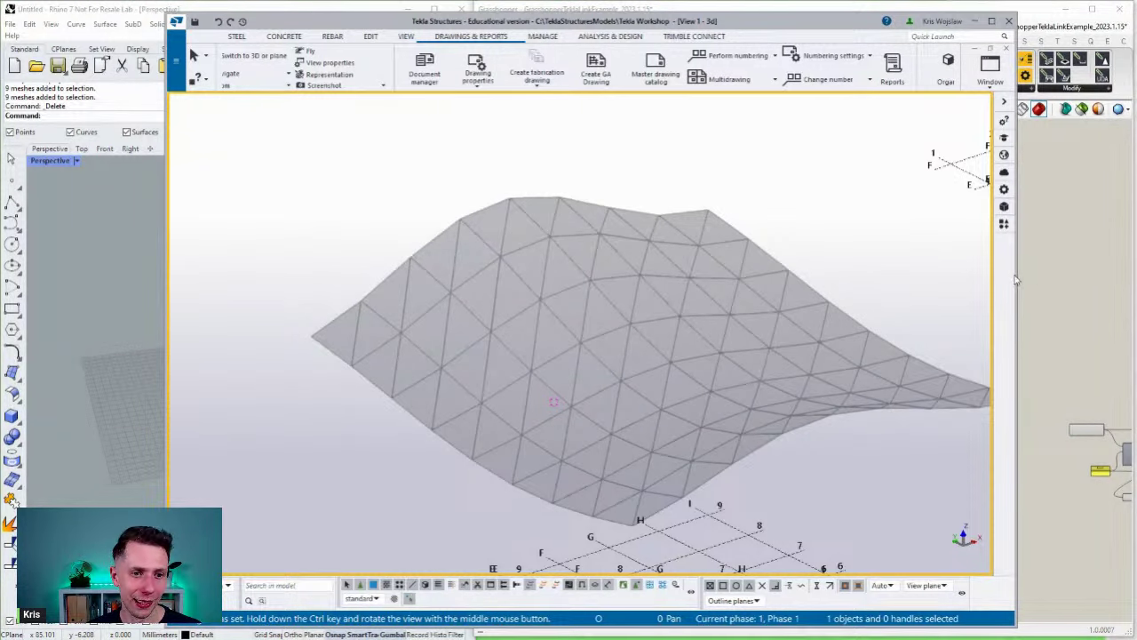
drag(1015, 272, 783, 272)
drag(169, 192, 394, 184)
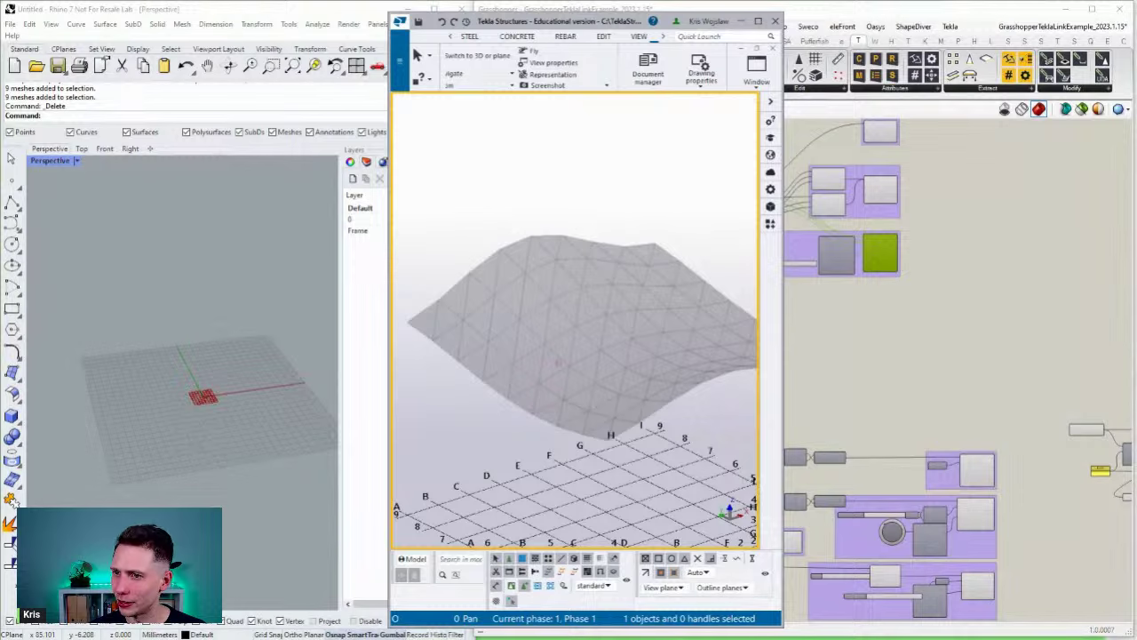
scroll(879, 177, up, 5)
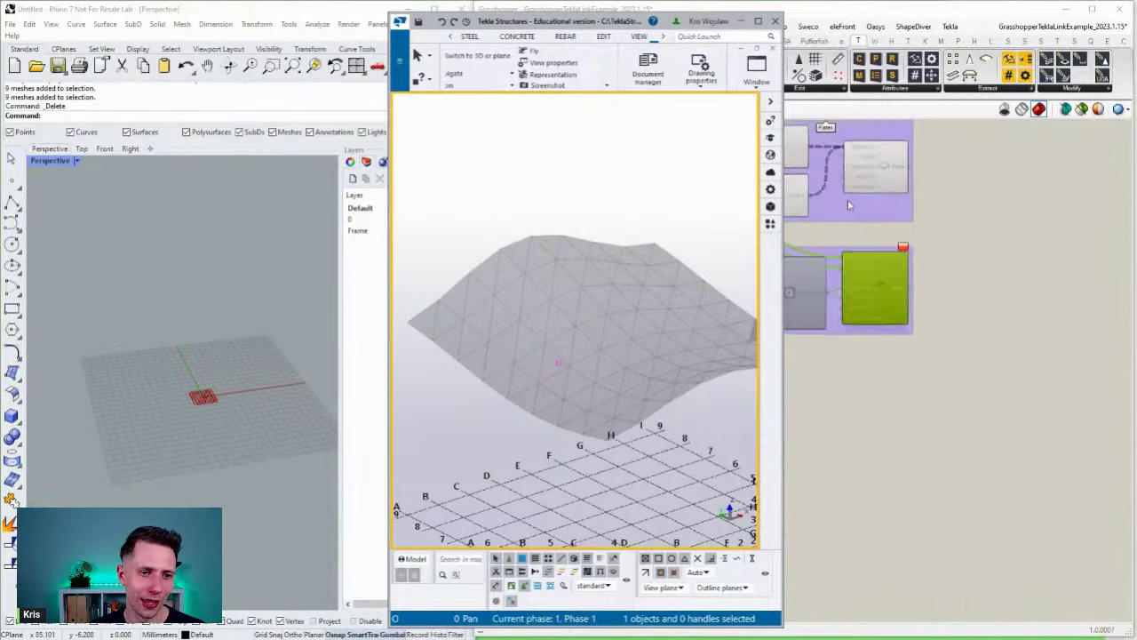
click(880, 182)
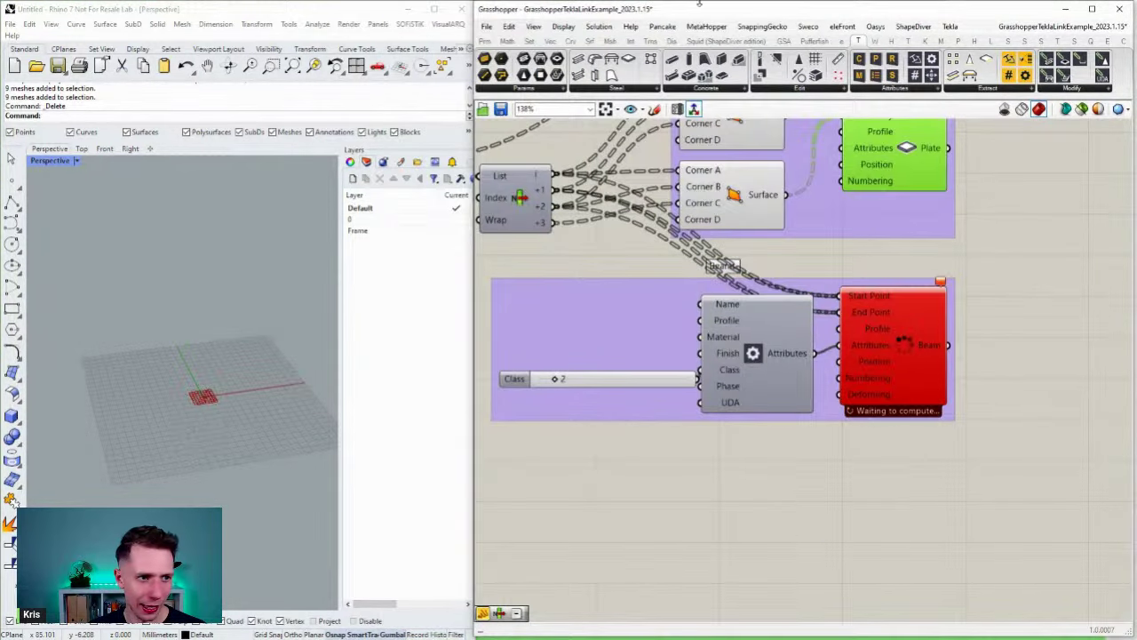
drag(471, 26, 692, 26)
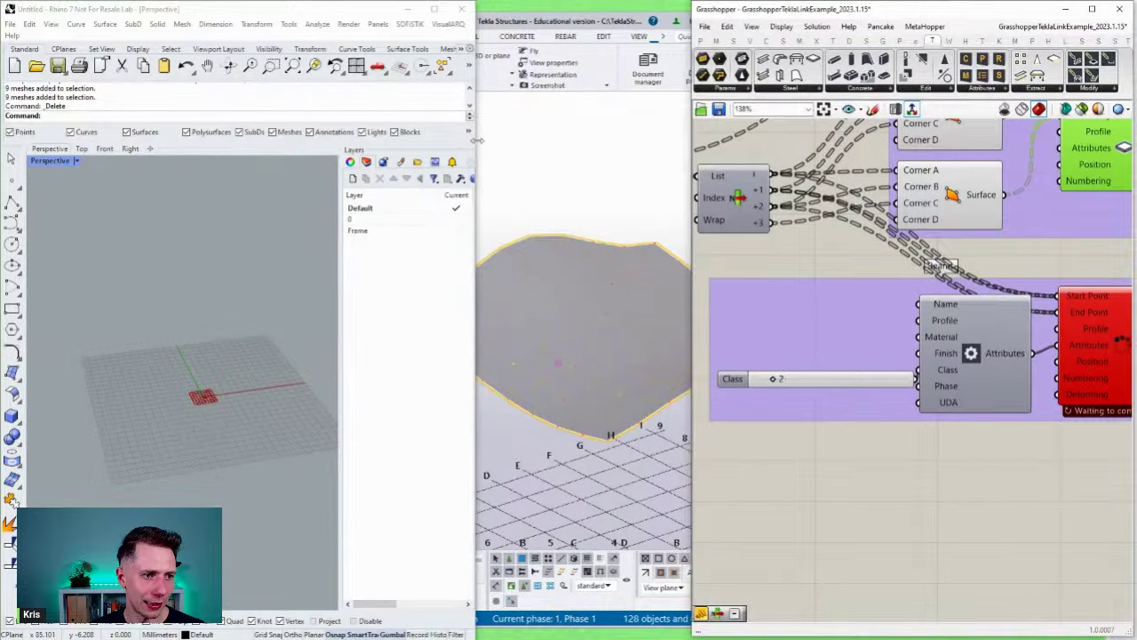
drag(477, 140, 431, 140)
click(601, 158)
click(870, 501)
Step: Examine the double-curved roof example in Grasshopper, from its grid, plate and beam groups back to its heading and input sliders
scroll(879, 464, down, 4)
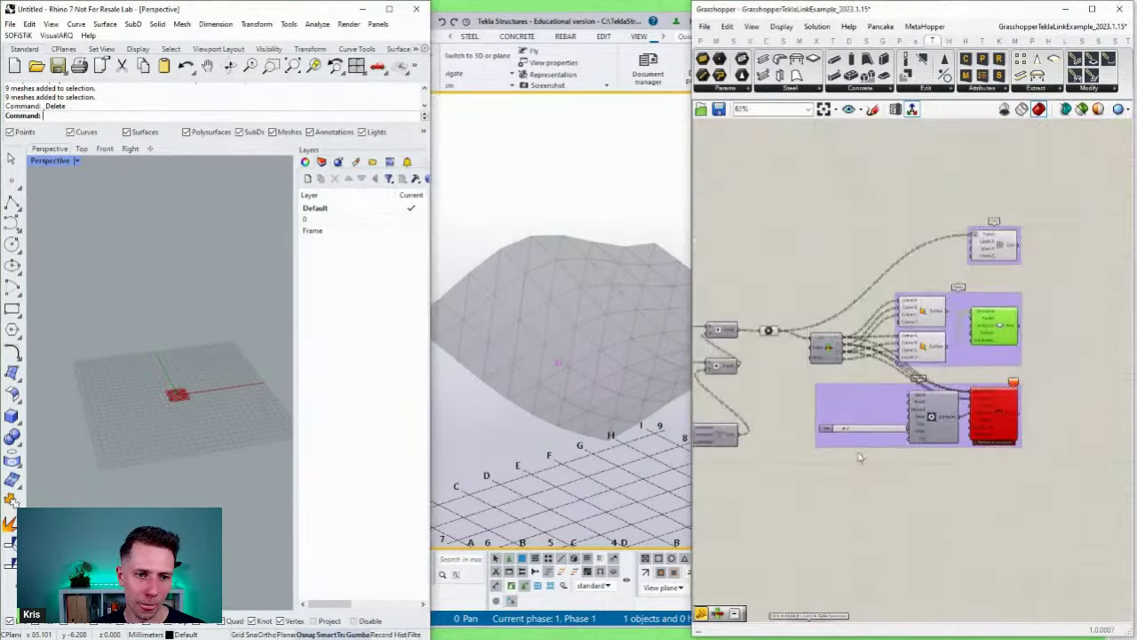
scroll(860, 453, down, 3)
click(1018, 353)
right_drag(1044, 313, 1095, 240)
scroll(915, 321, up, 3)
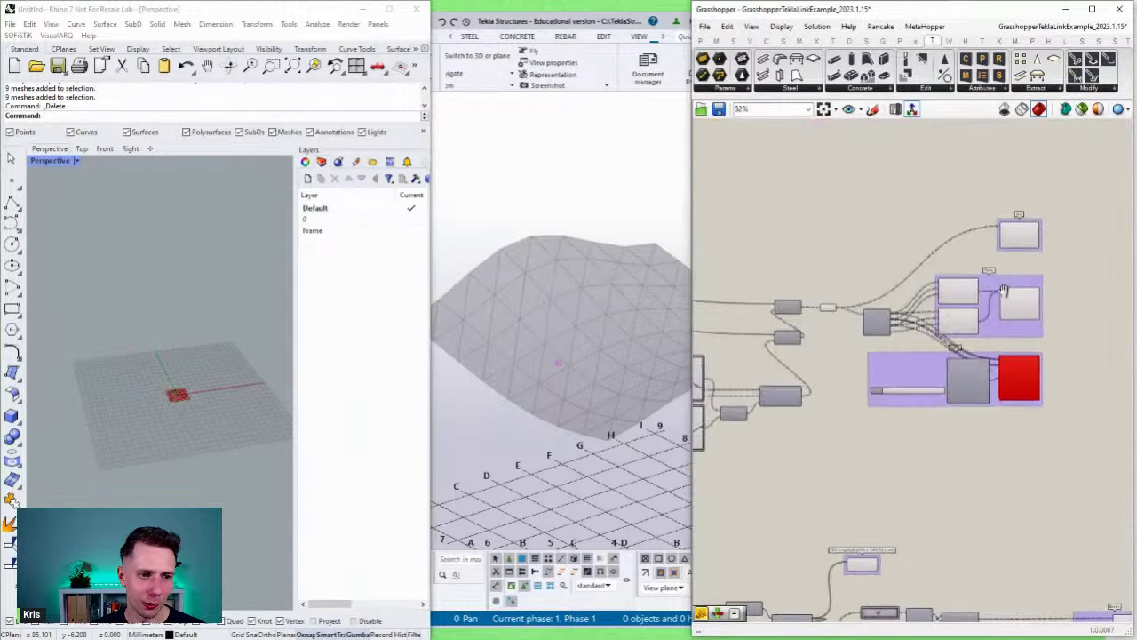
right_drag(1003, 290, 920, 337)
scroll(920, 336, up, 3)
scroll(981, 289, down, 6)
right_drag(761, 297, 896, 329)
scroll(892, 330, up, 6)
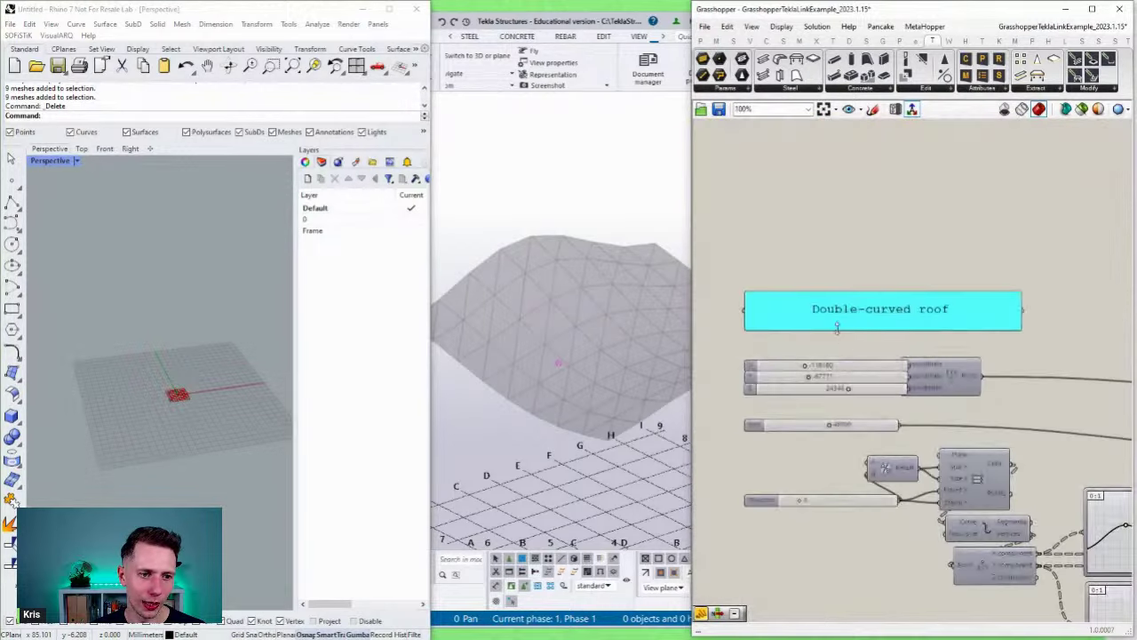
scroll(836, 327, up, 3)
scroll(863, 332, down, 9)
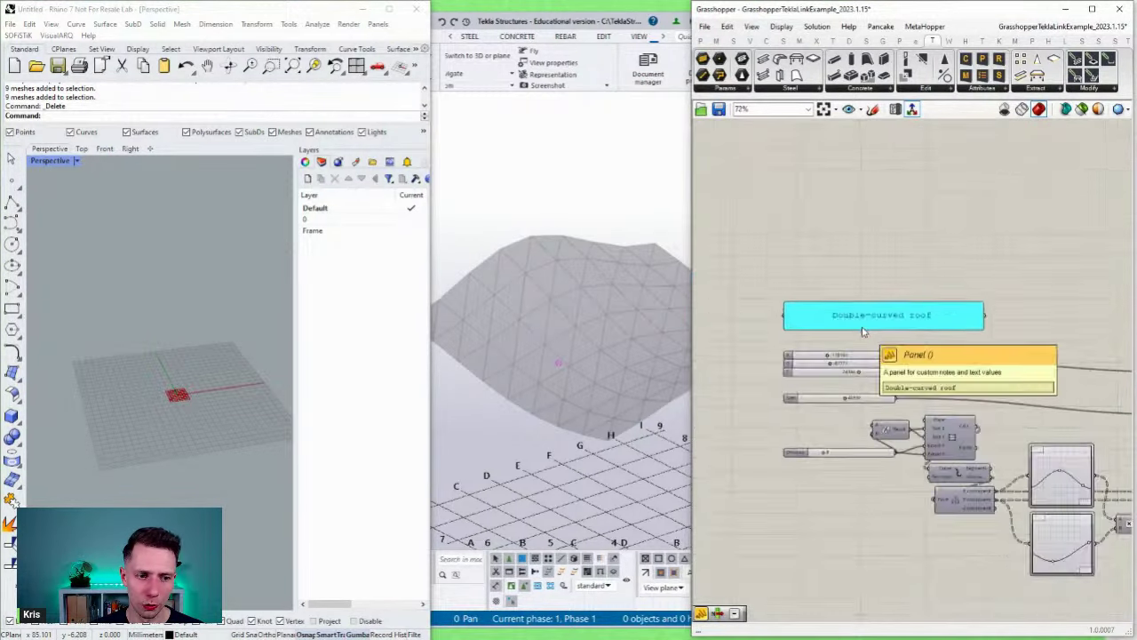
Step: Select the roof example's Grid component to identify its grid in Tekla Structures, then clear the selection
right_drag(992, 345, 828, 335)
right_drag(938, 347, 894, 344)
scroll(1026, 316, up, 8)
right_drag(994, 335, 990, 291)
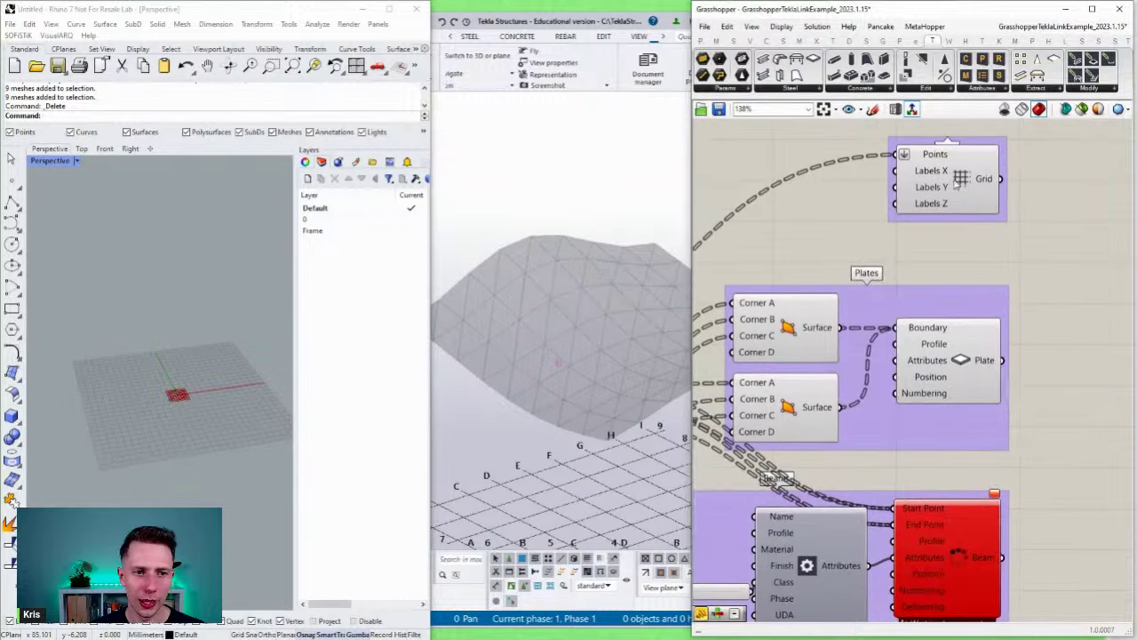
click(948, 183)
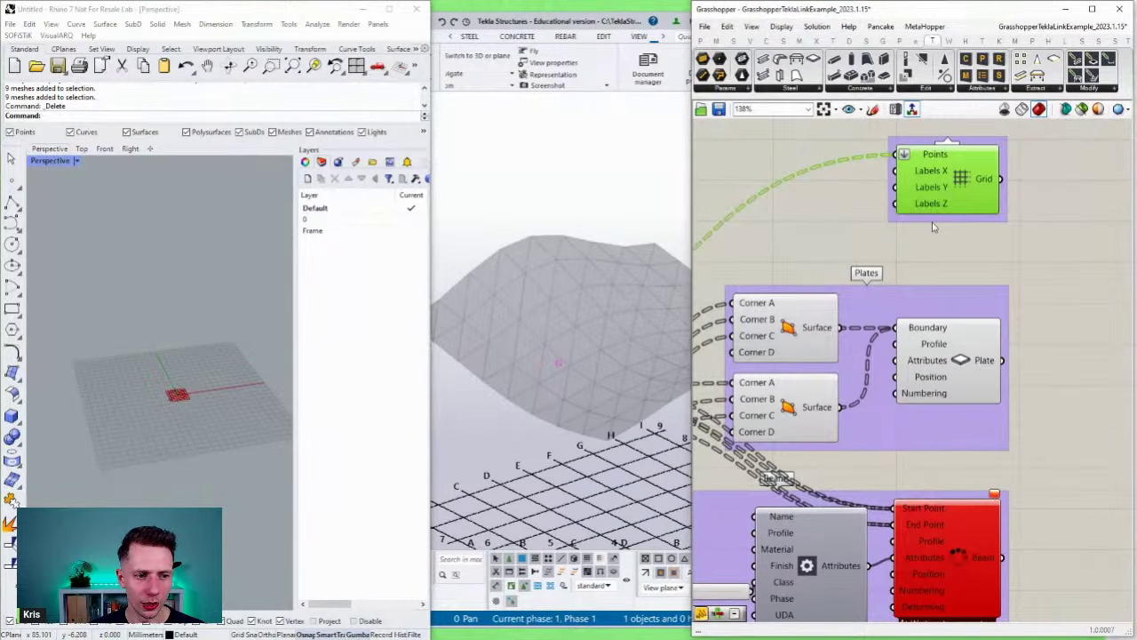
scroll(934, 227, down, 2)
scroll(528, 347, down, 1)
ctrl+middle_drag(534, 354, 547, 395)
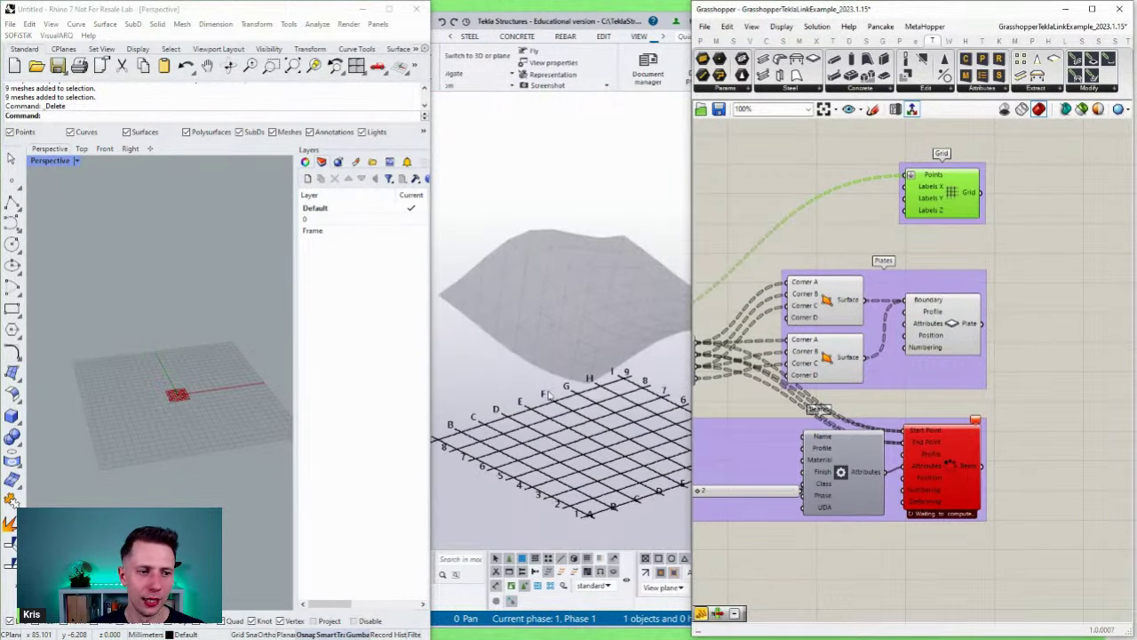
click(1007, 260)
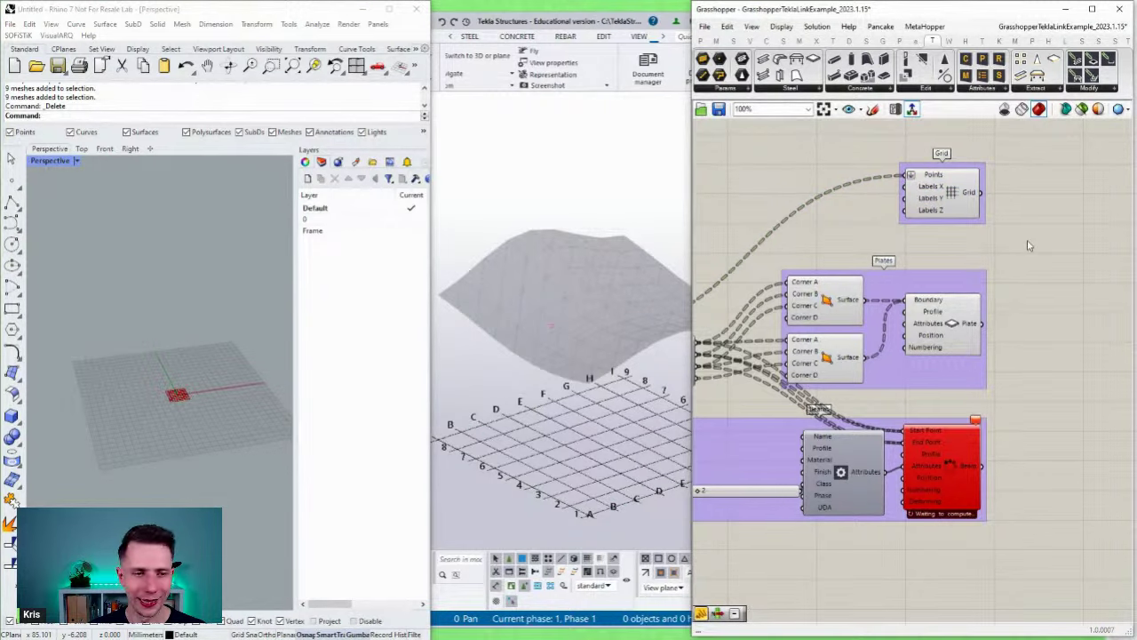
Step: Select the Plate component in the Plates group to highlight its roof plates in Tekla Structures
scroll(994, 225, down, 2)
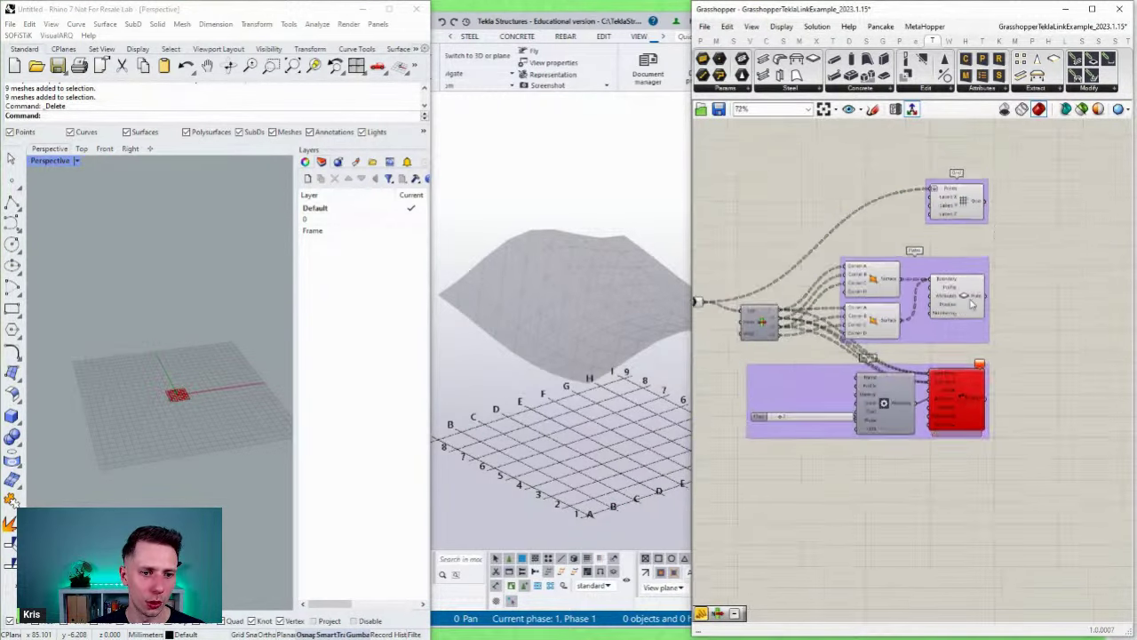
scroll(968, 288, up, 3)
click(970, 298)
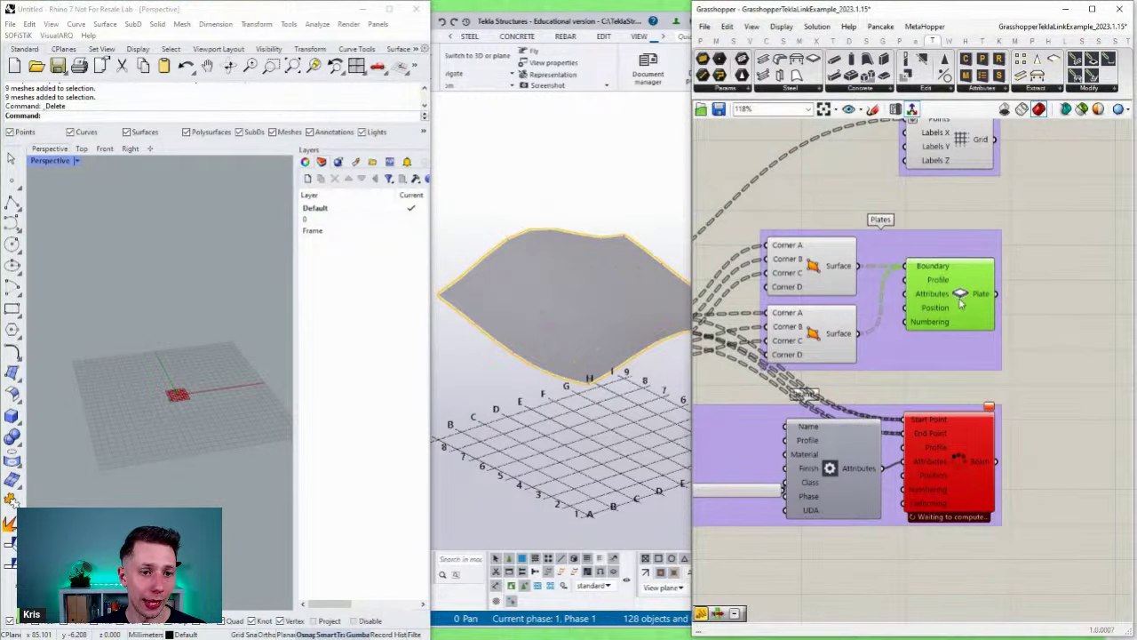
Step: Select the upper Surface component feeding the plates and examine its triangular panels in the Rhino perspective view
scroll(862, 295, up, 3)
click(858, 290)
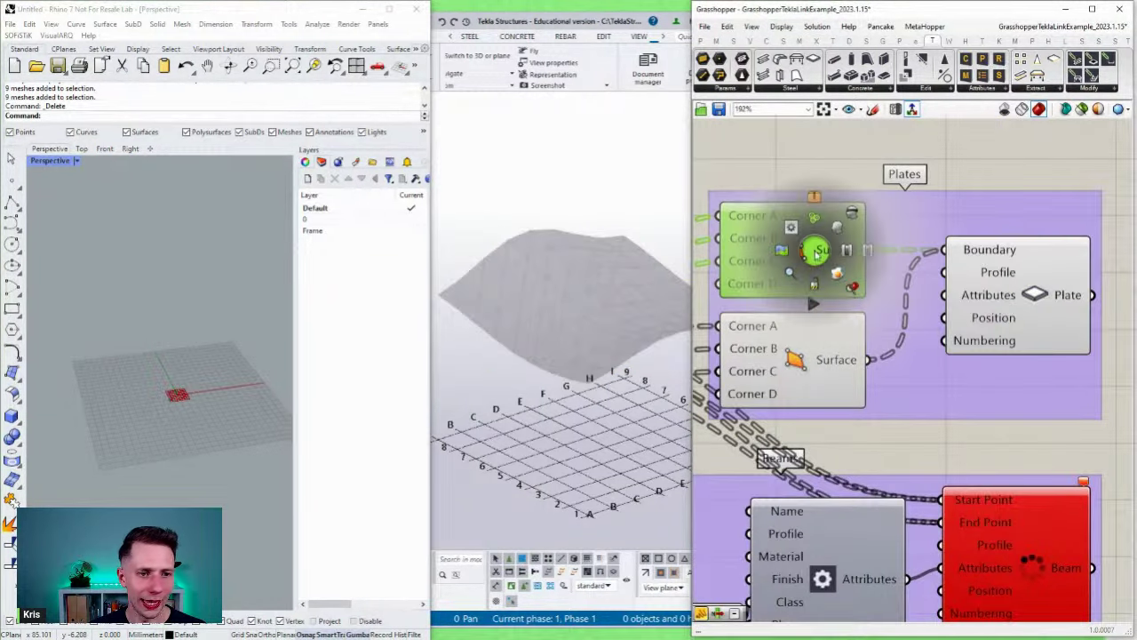
right_drag(223, 350, 114, 391)
scroll(134, 412, up, 3)
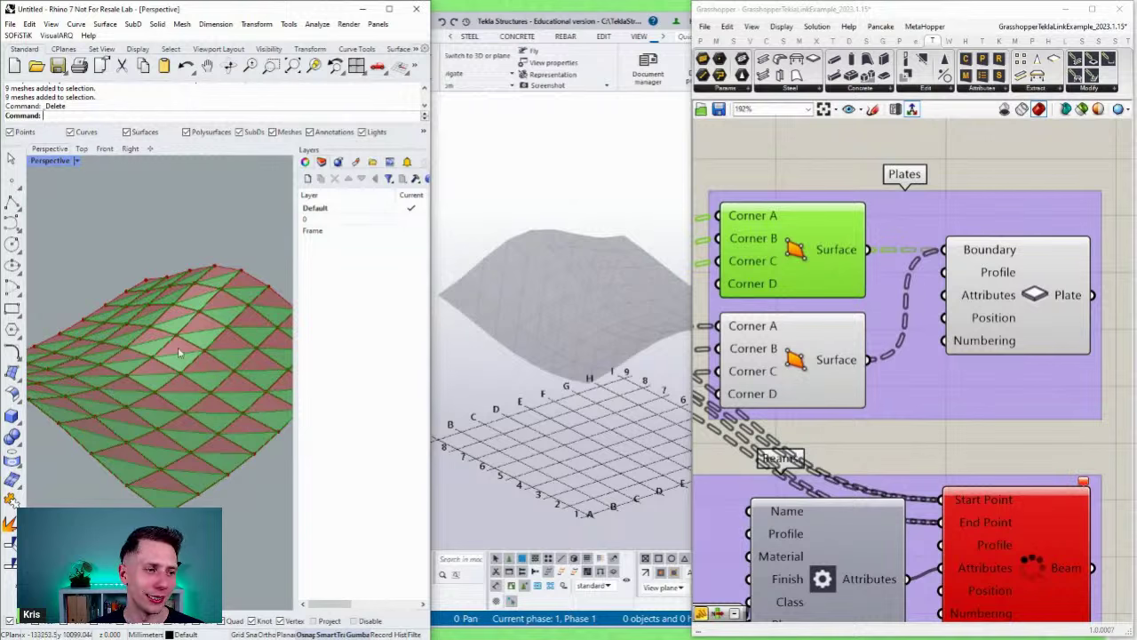
scroll(178, 354, down, 4)
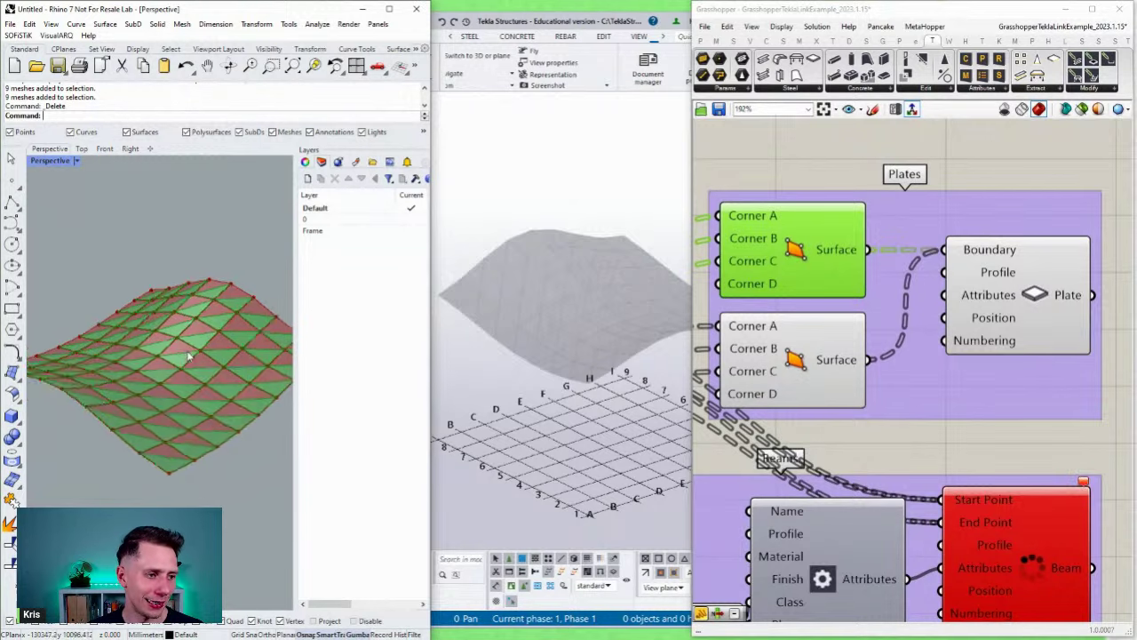
Step: Highlight the Plate component's roof plates again and inspect the Beam component that is waiting to compute
click(1008, 300)
scroll(536, 327, up, 3)
right_drag(888, 460, 847, 283)
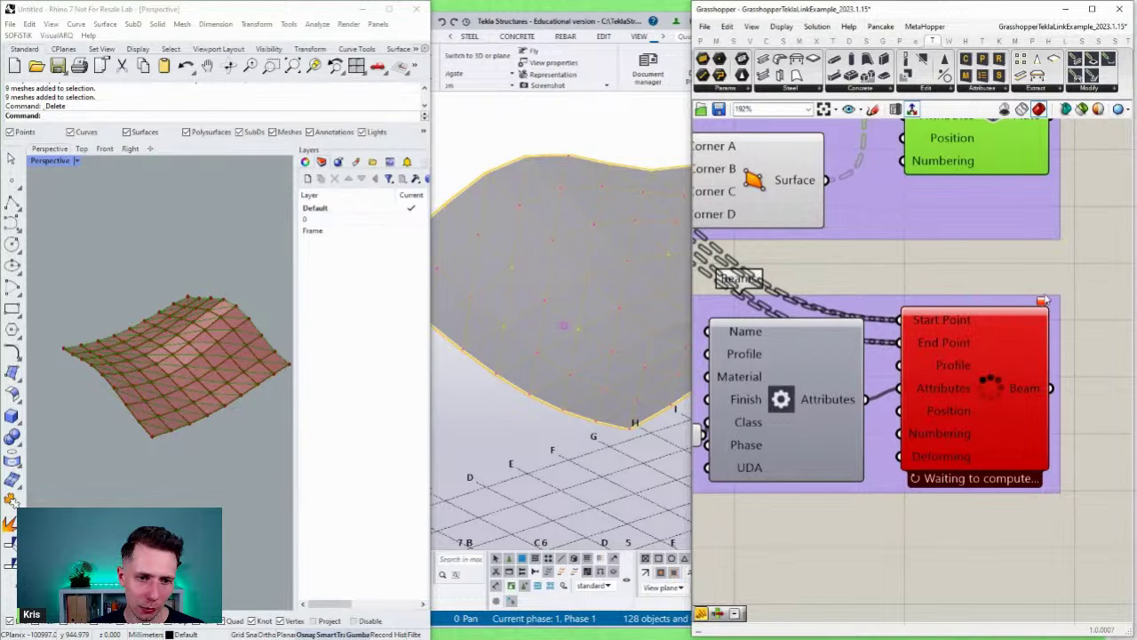
mouse_move(1047, 302)
scroll(1046, 302, down, 3)
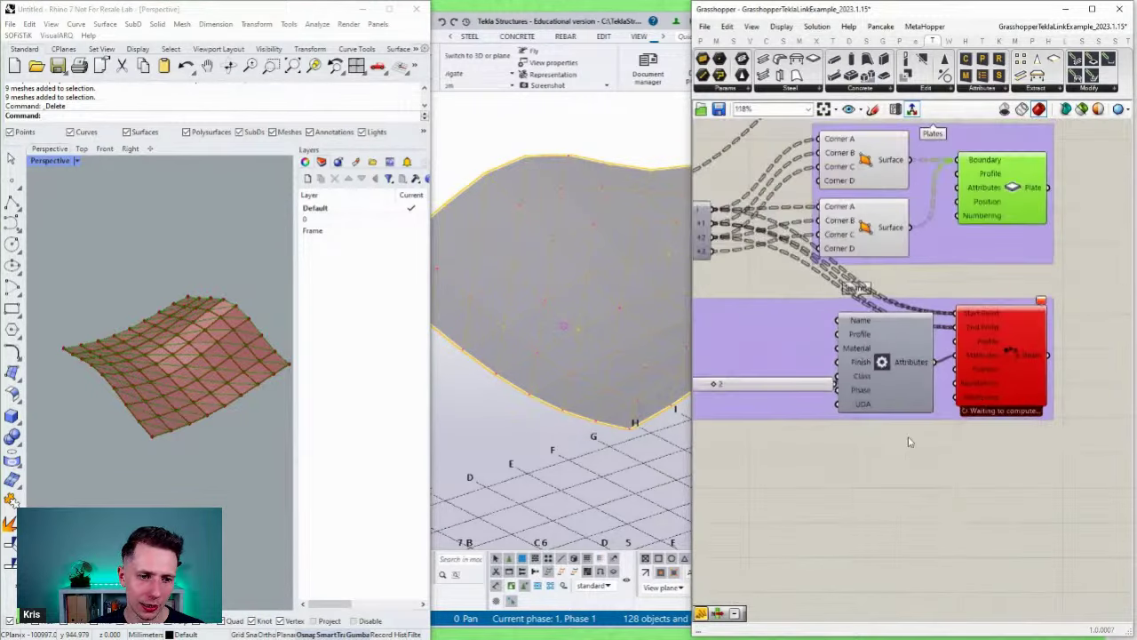
Step: Add a Profile parameter to the Grasshopper canvas below the roof example's beam group
double_click(884, 413)
text(profile)
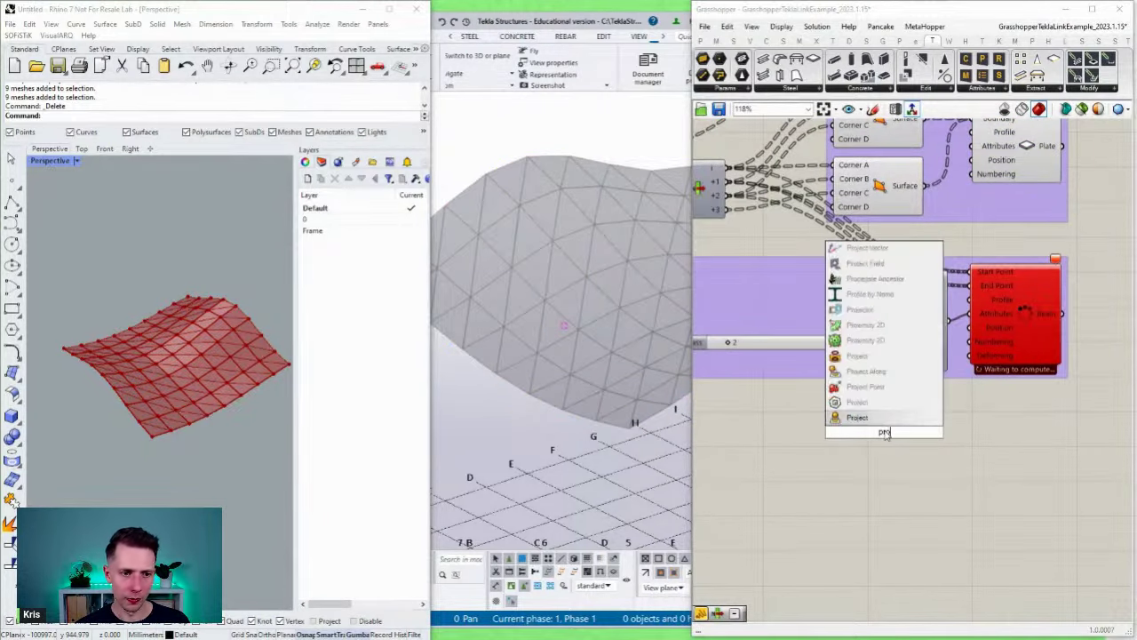
key(Return)
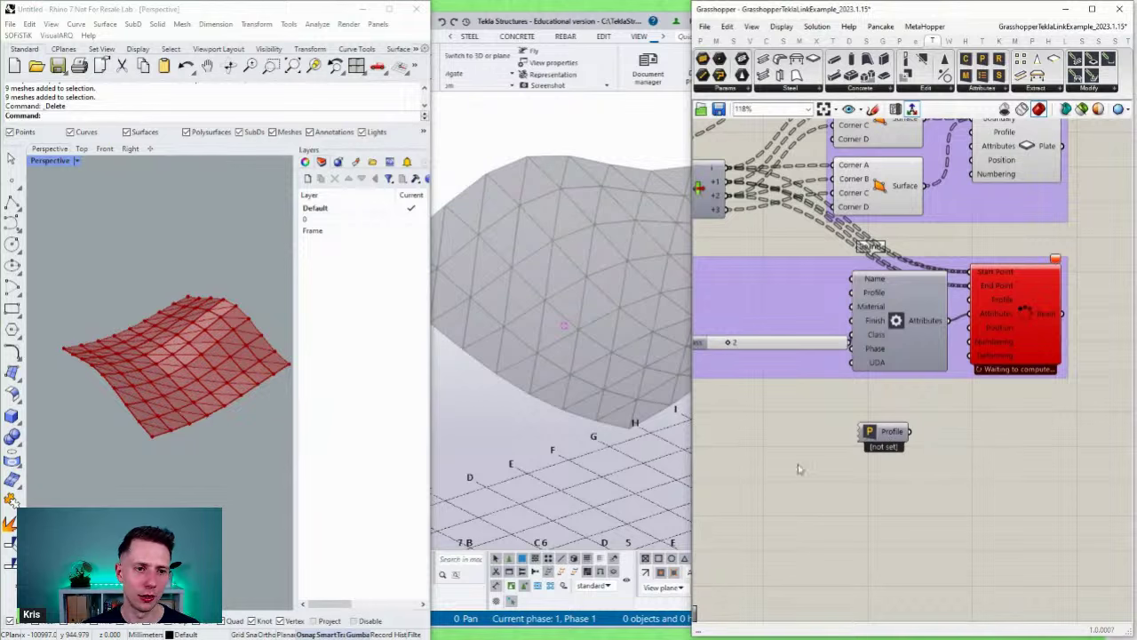
Step: Set the Profile parameter to the HI section HI300-15-20*300 from the I profiles catalogue
right_click(867, 435)
click(905, 492)
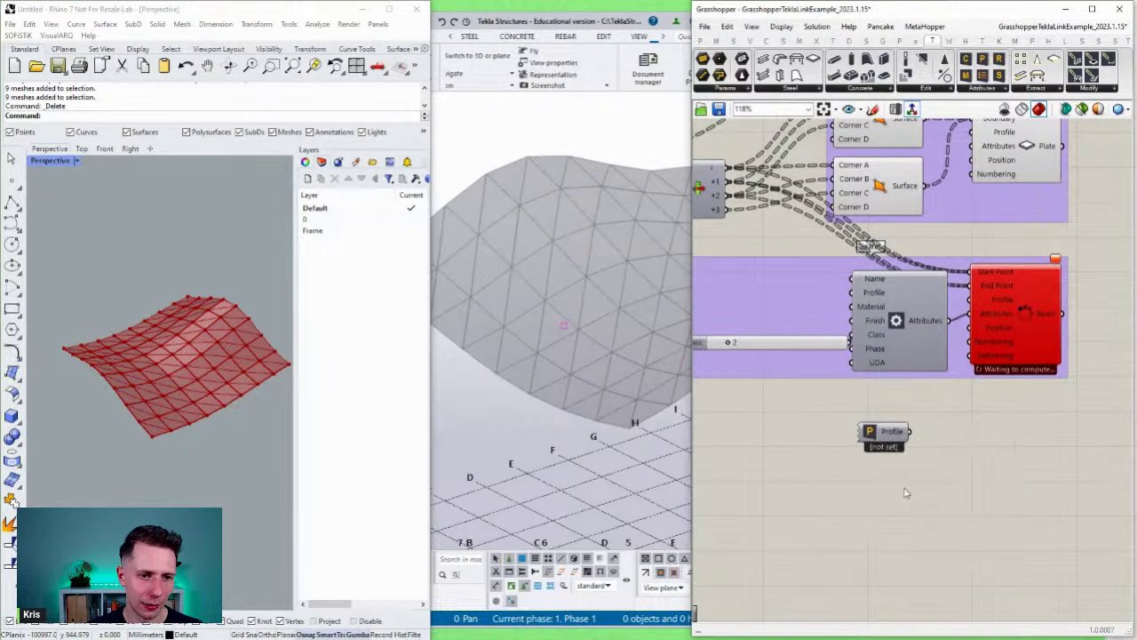
click(975, 371)
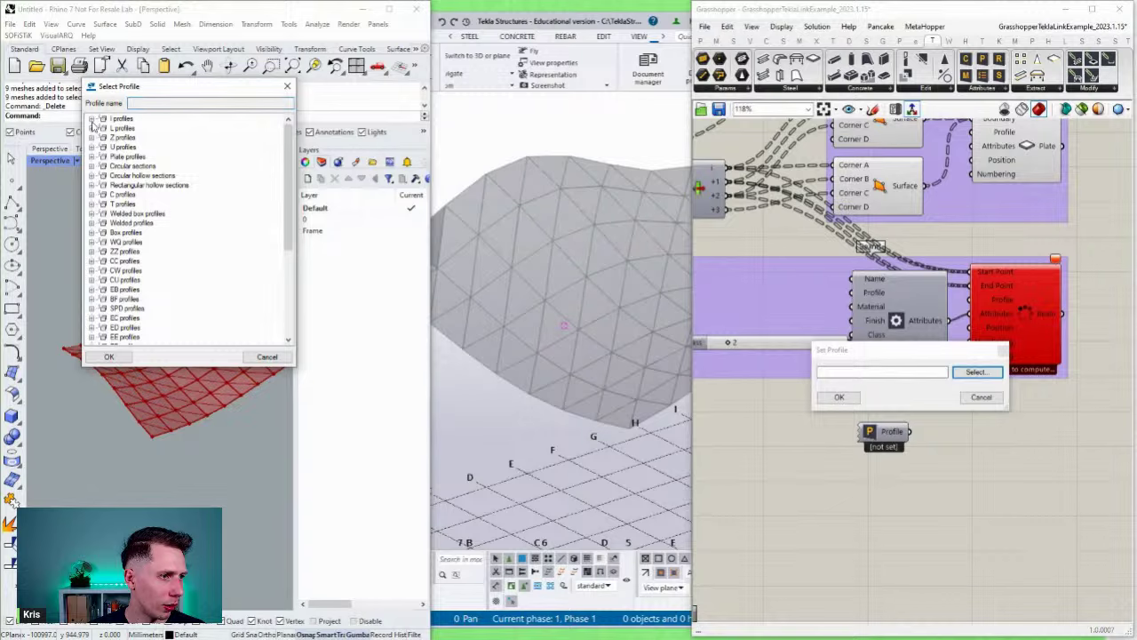
click(91, 118)
click(124, 129)
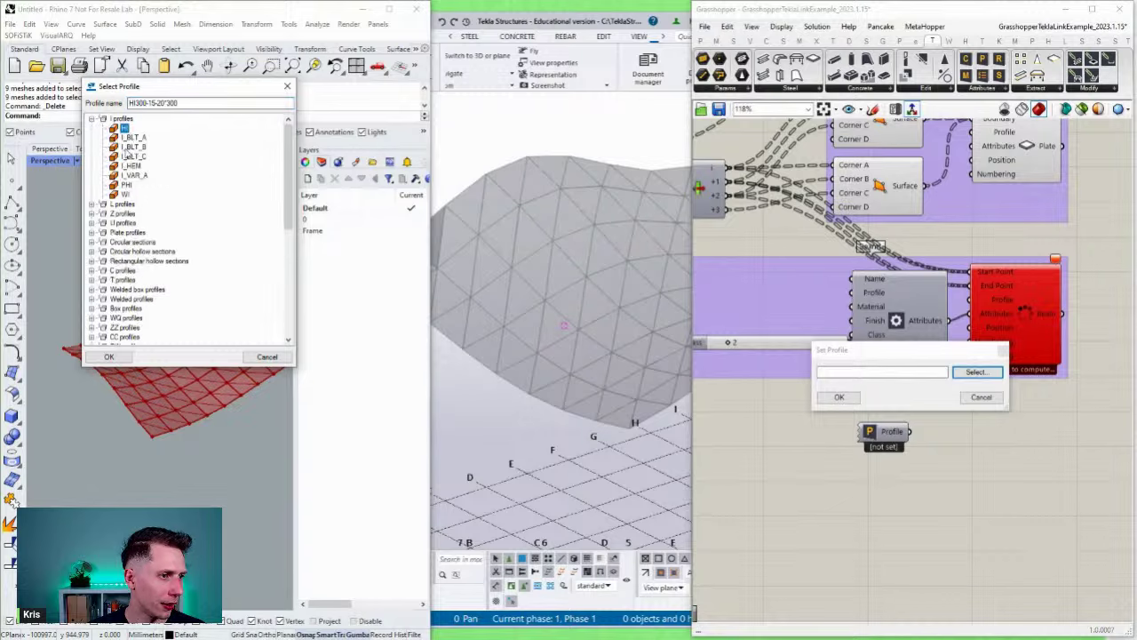
click(108, 356)
click(839, 397)
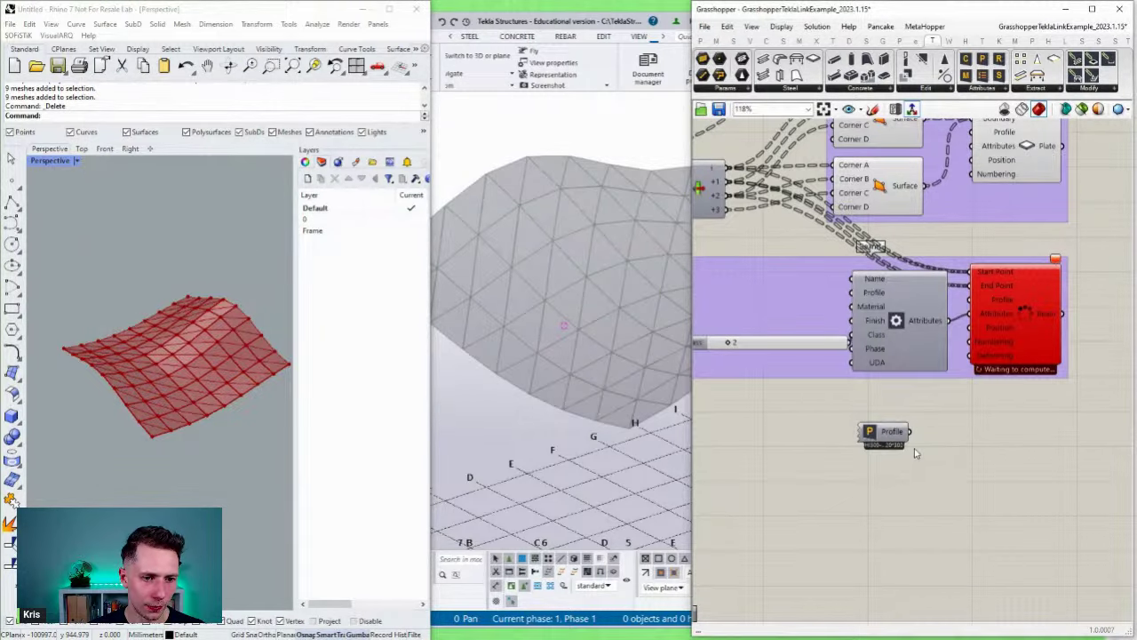
Step: Connect the Profile parameter to the Profile input of the roof beams' attributes component and move the parameter into the Beams group
drag(917, 431, 851, 292)
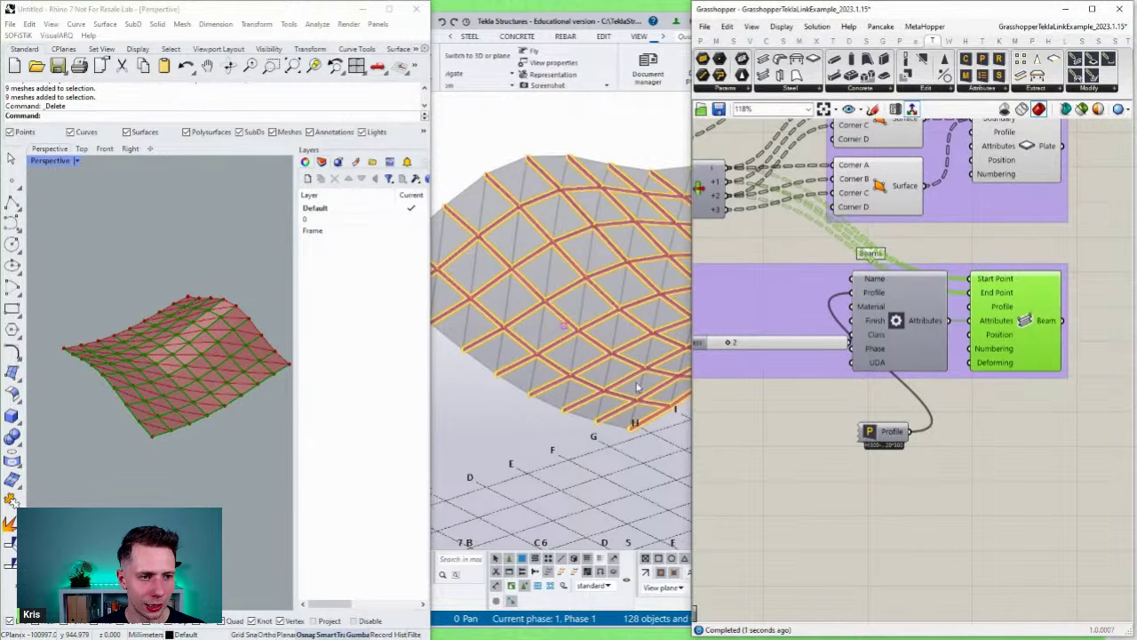
scroll(549, 373, down, 5)
click(938, 377)
drag(899, 442, 819, 303)
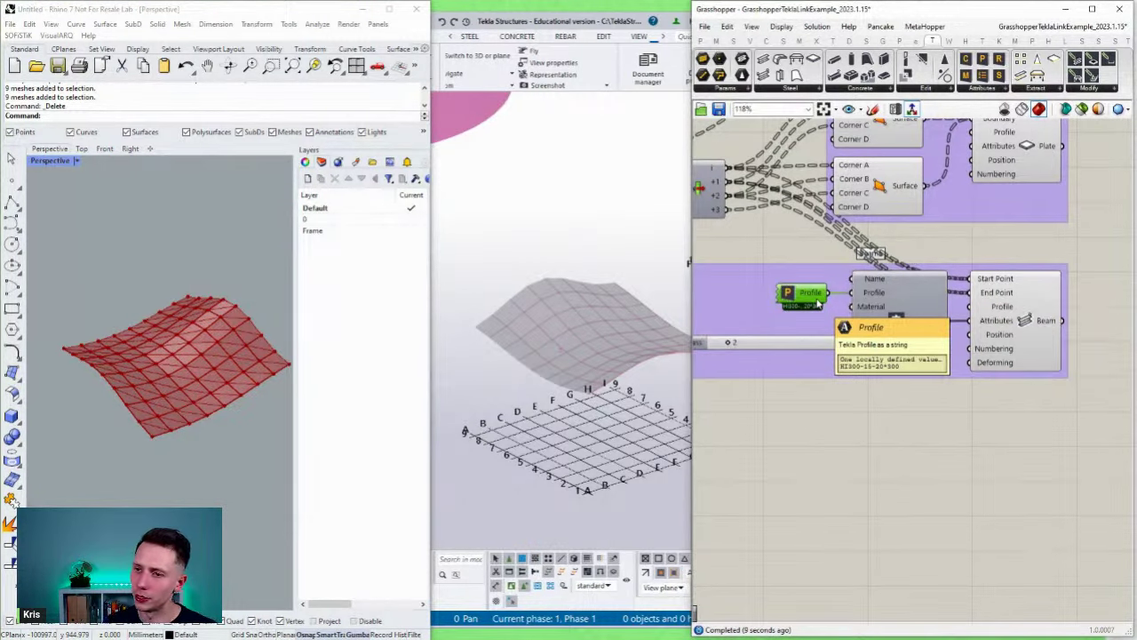
Step: Examine the double-curved roof with its new beams from closer and farther away in the Tekla model view
scroll(819, 304, up, 5)
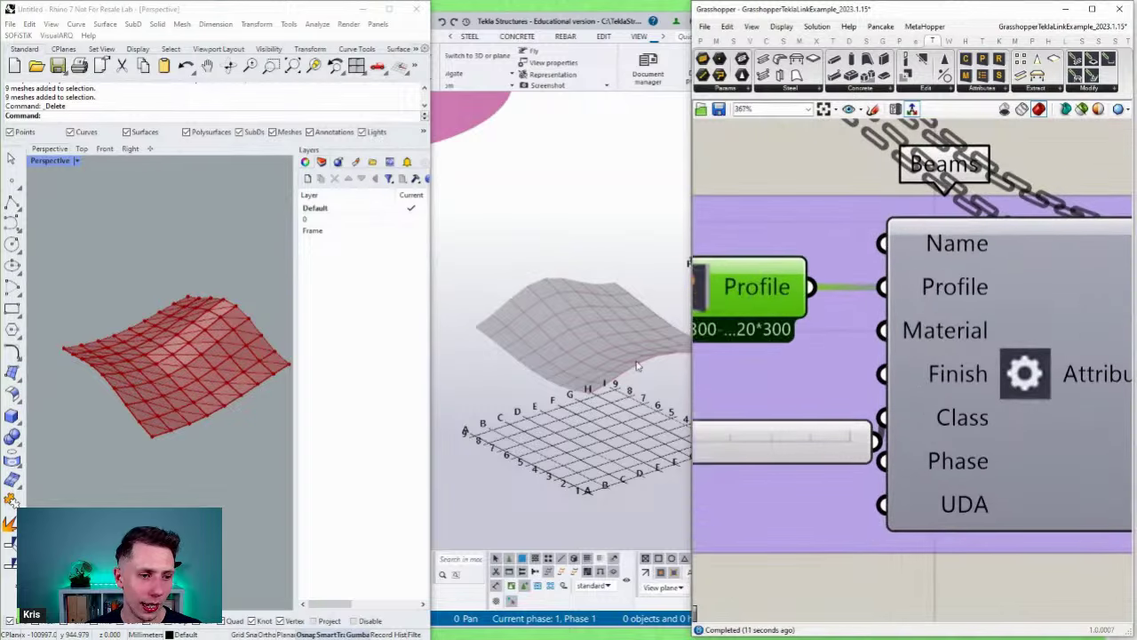
scroll(603, 366, up, 5)
scroll(602, 366, down, 1)
ctrl+middle_drag(562, 324, 610, 322)
scroll(597, 324, down, 2)
scroll(611, 308, down, 3)
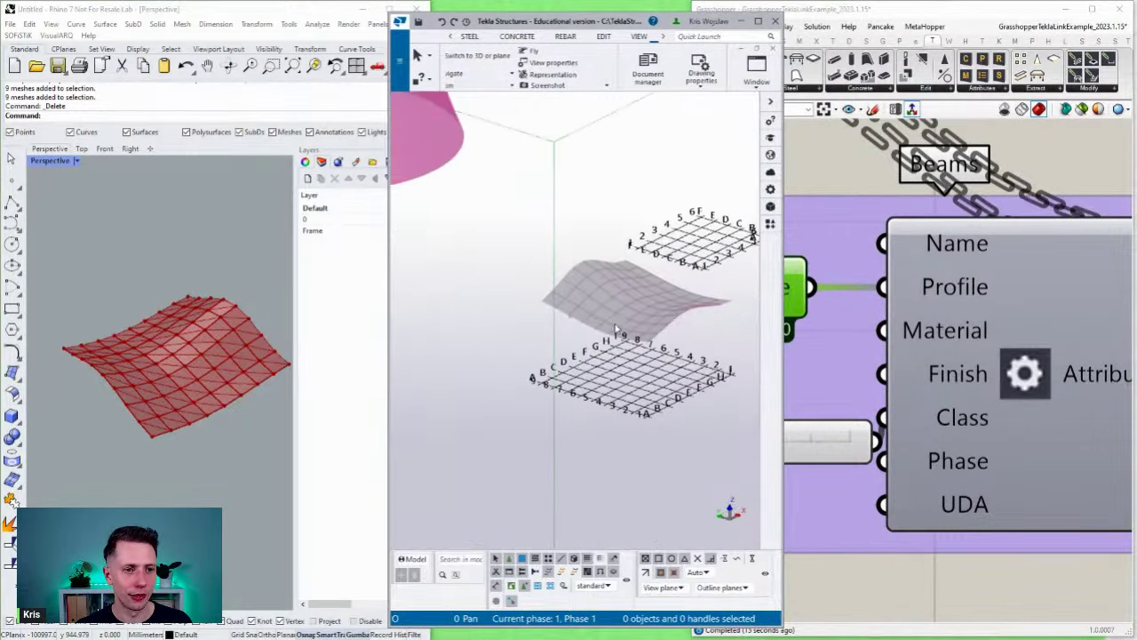
Step: Set the double-curved roof's Divisions slider to 14
scroll(901, 369, down, 5)
right_drag(819, 362, 1042, 276)
scroll(919, 292, up, 2)
scroll(889, 291, up, 3)
right_drag(888, 291, 937, 306)
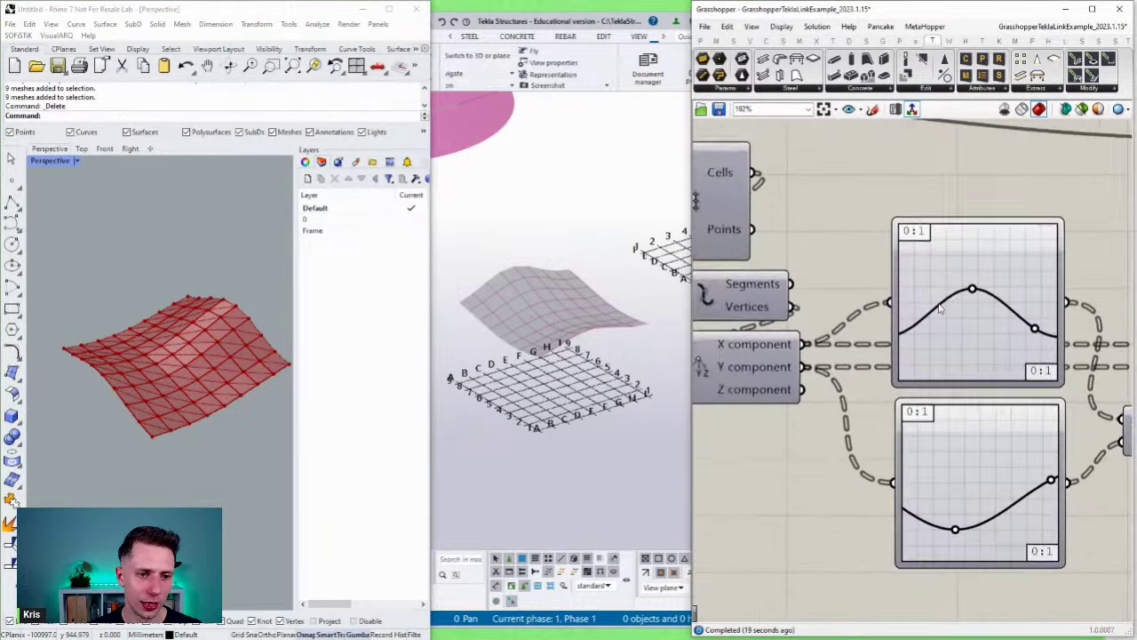
scroll(947, 311, down, 5)
right_drag(765, 234, 992, 349)
scroll(845, 275, up, 3)
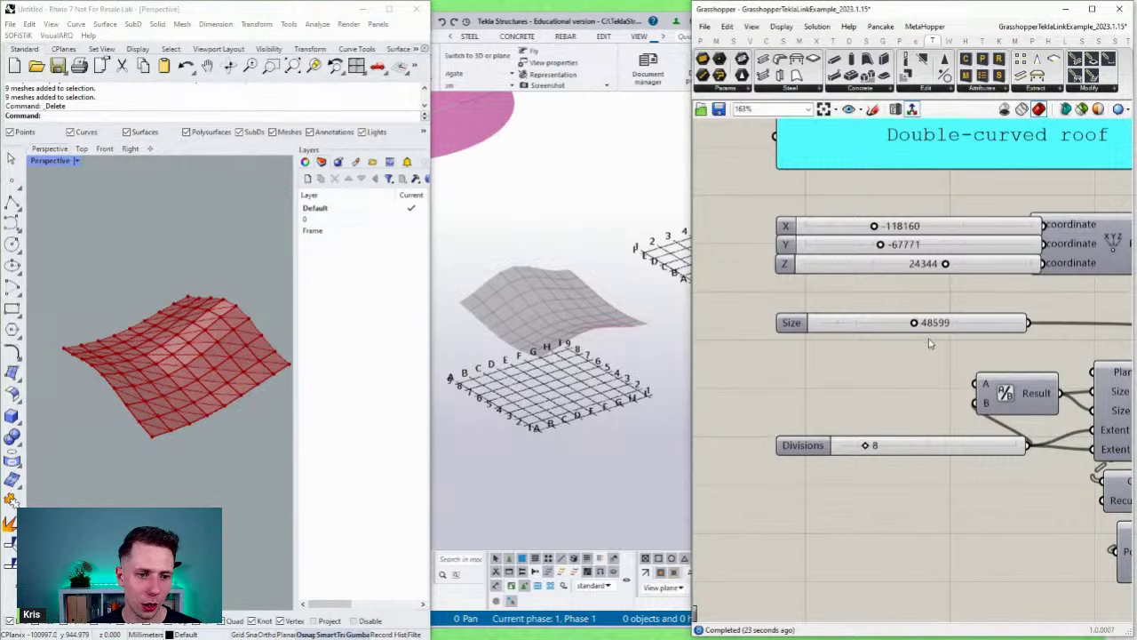
right_drag(931, 343, 883, 319)
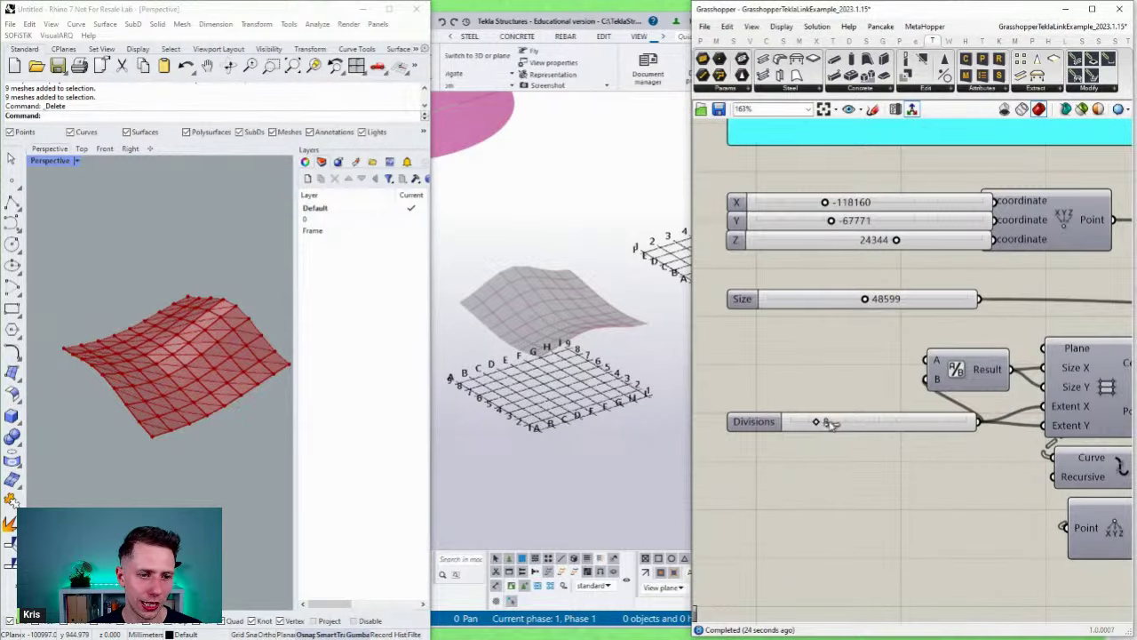
drag(826, 422, 847, 423)
click(168, 358)
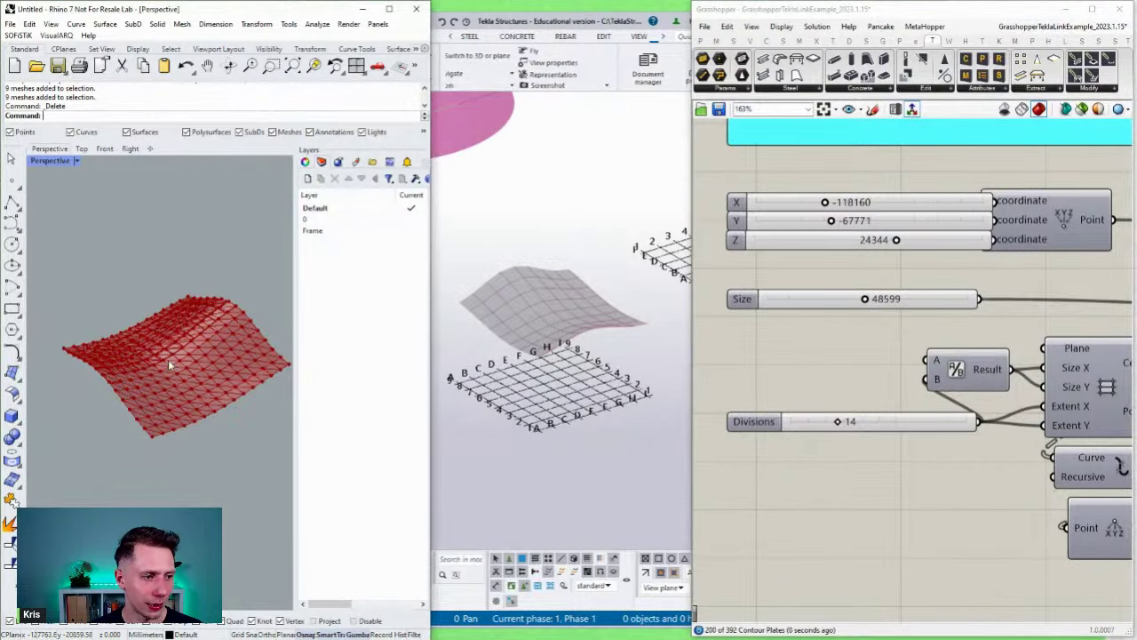
key(Delete)
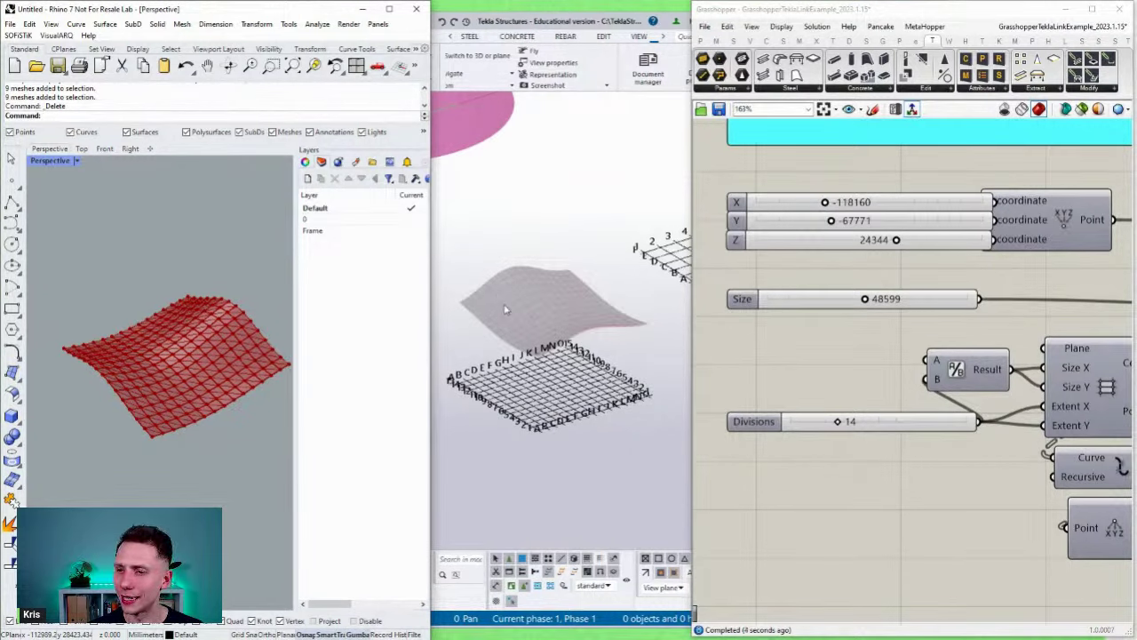
Step: Select the building frame's Beam component and view its highlighted beams in the Tekla model
scroll(968, 356, down, 6)
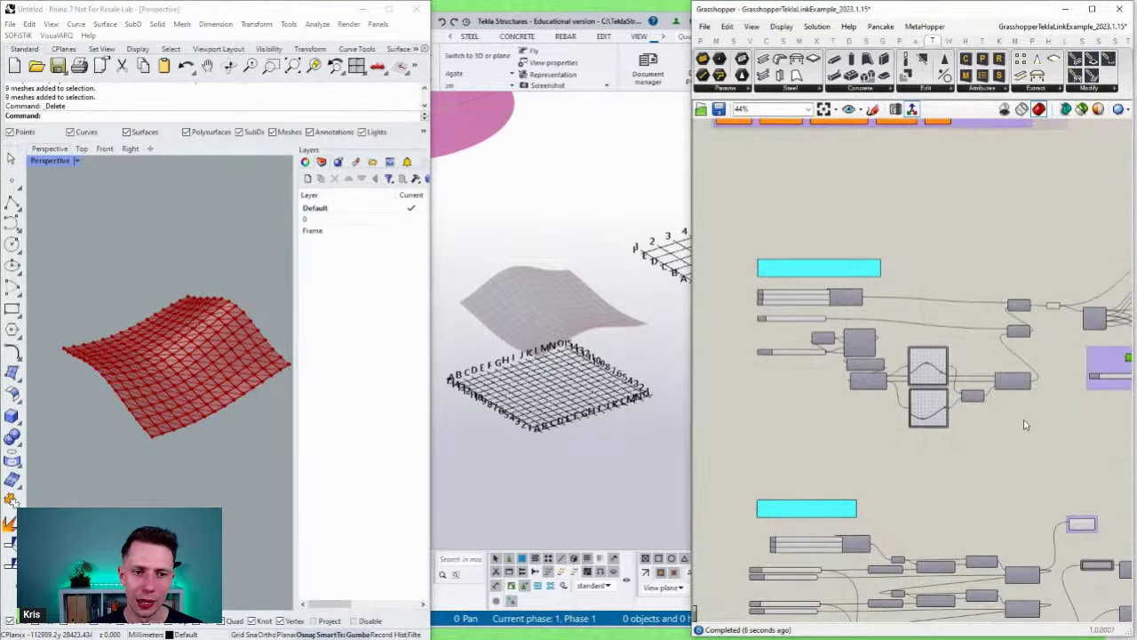
scroll(968, 351, up, 5)
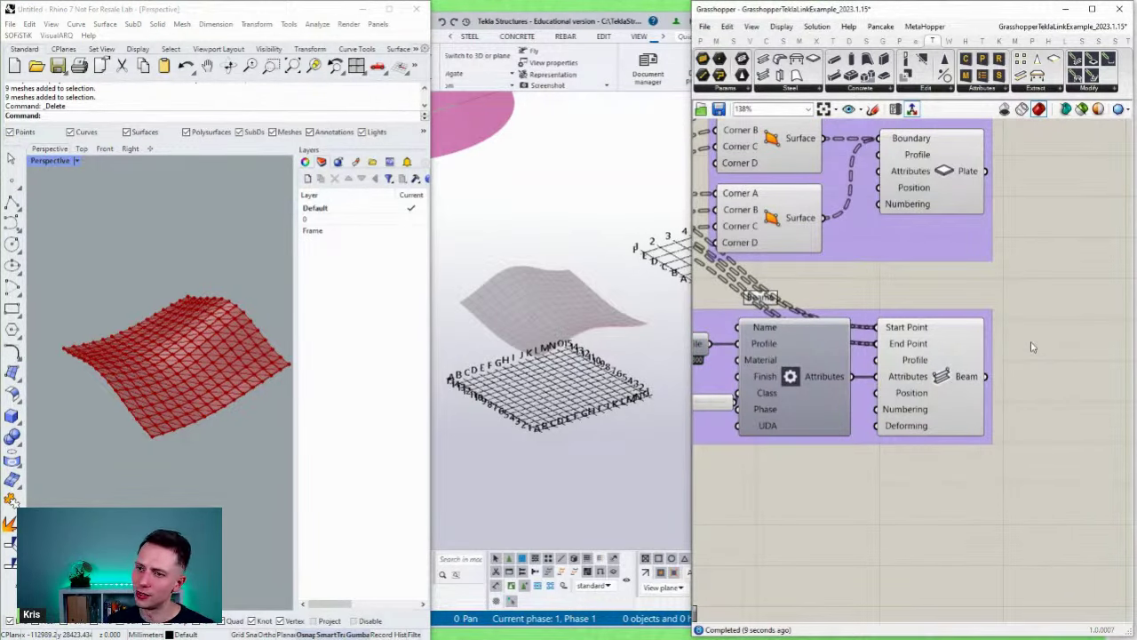
scroll(1039, 312, down, 5)
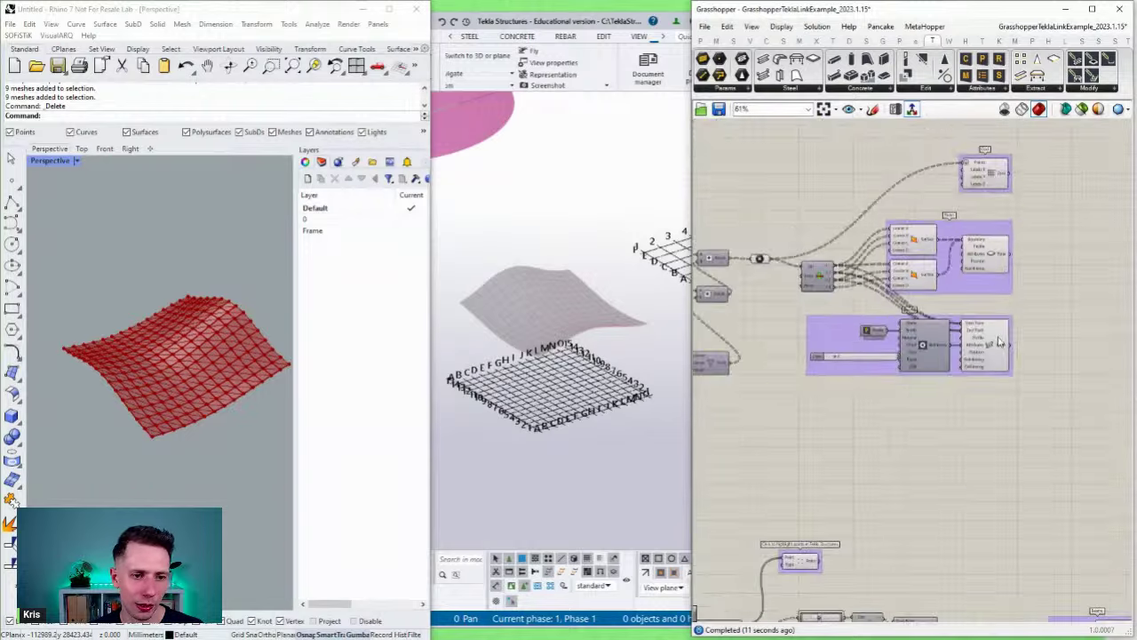
scroll(970, 347, up, 4)
click(982, 223)
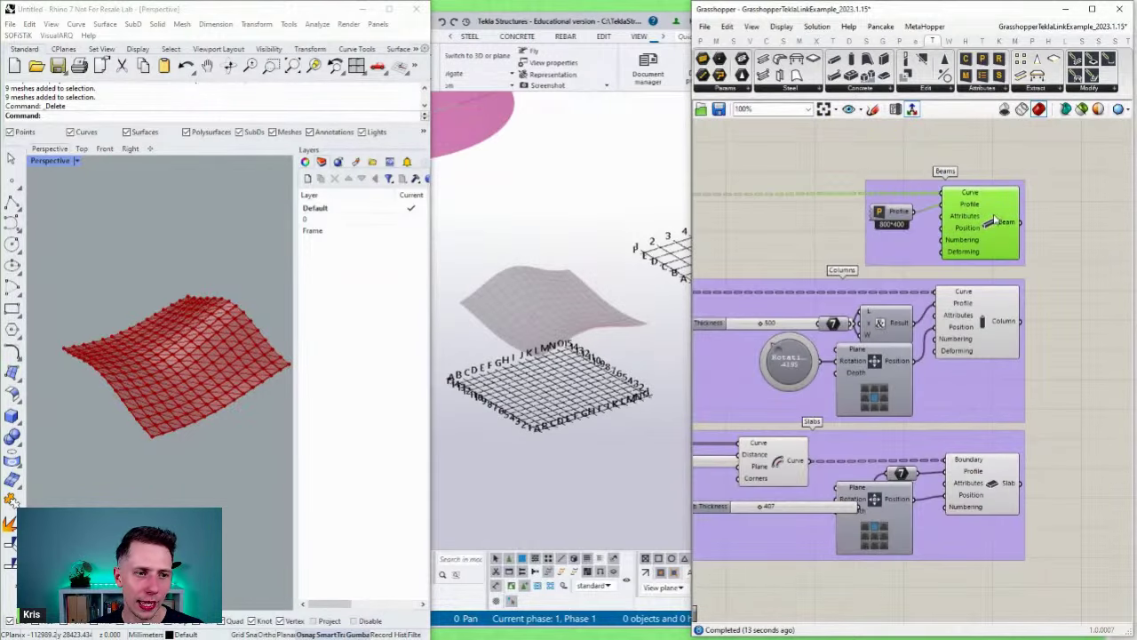
scroll(537, 348, down, 4)
middle_drag(625, 324, 552, 357)
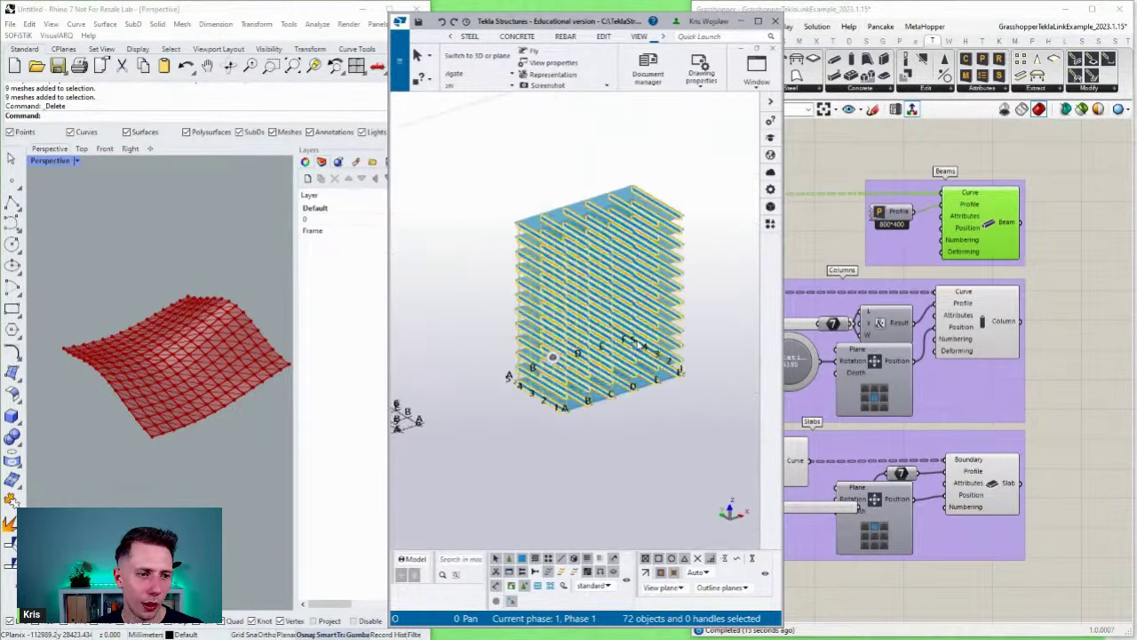
Step: Highlight the building frame's Beam, Column and Slab components in turn to compare their objects in the Tekla model
click(1027, 281)
right_drag(992, 255, 1022, 257)
click(1022, 229)
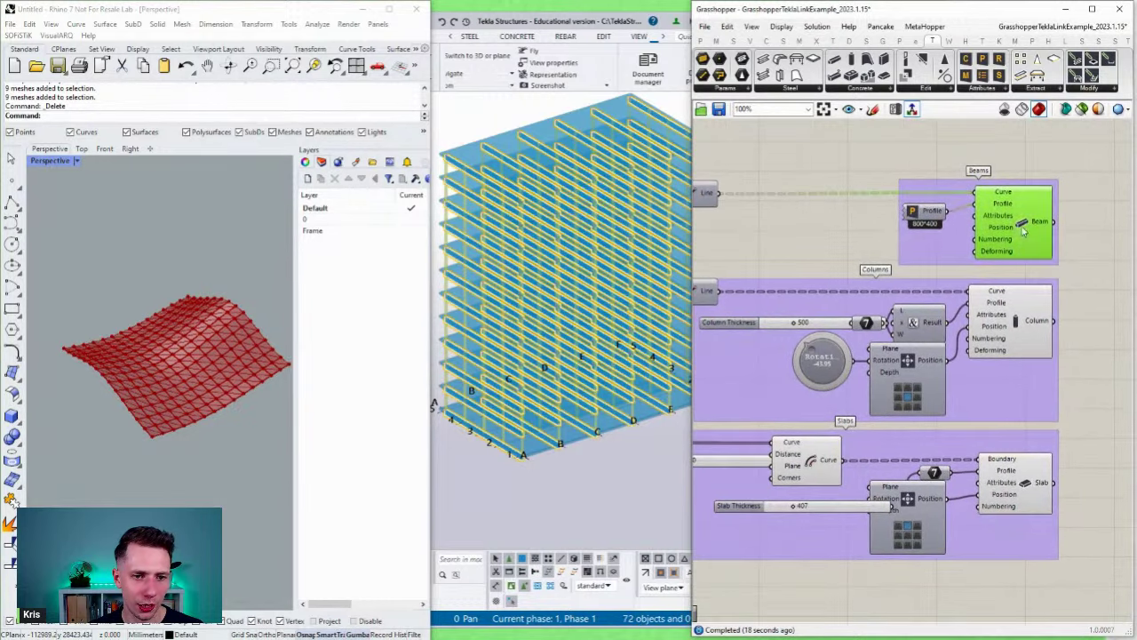
click(1026, 325)
click(1011, 494)
Step: Examine the Building frame example's input sliders and the example definition below it on the Grasshopper canvas
scroll(1011, 493, down, 3)
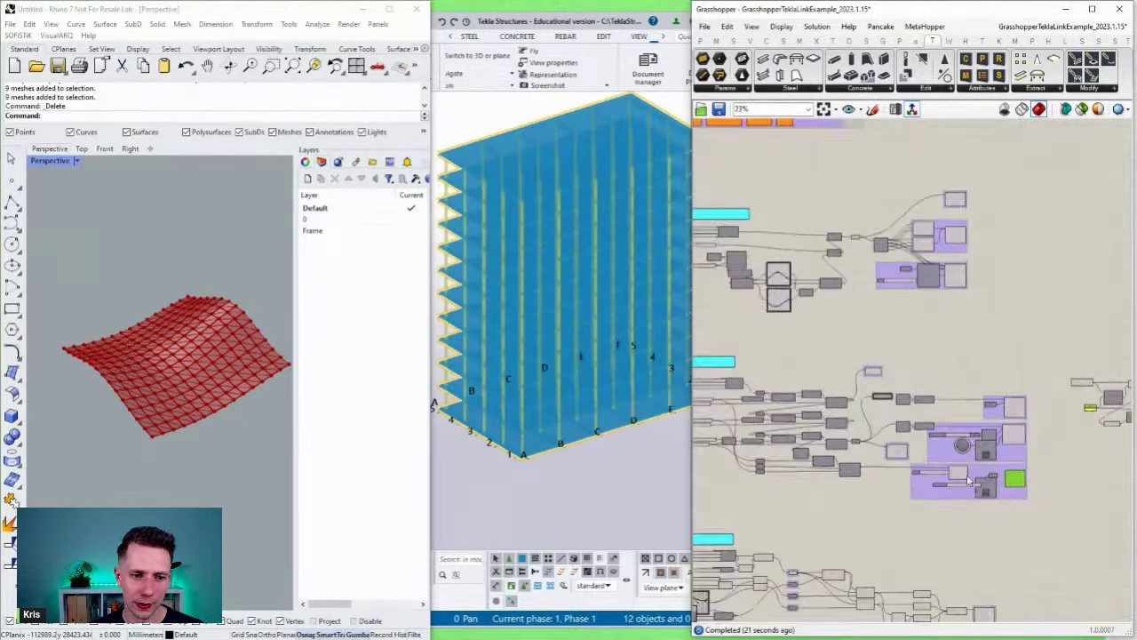
scroll(891, 390, up, 3)
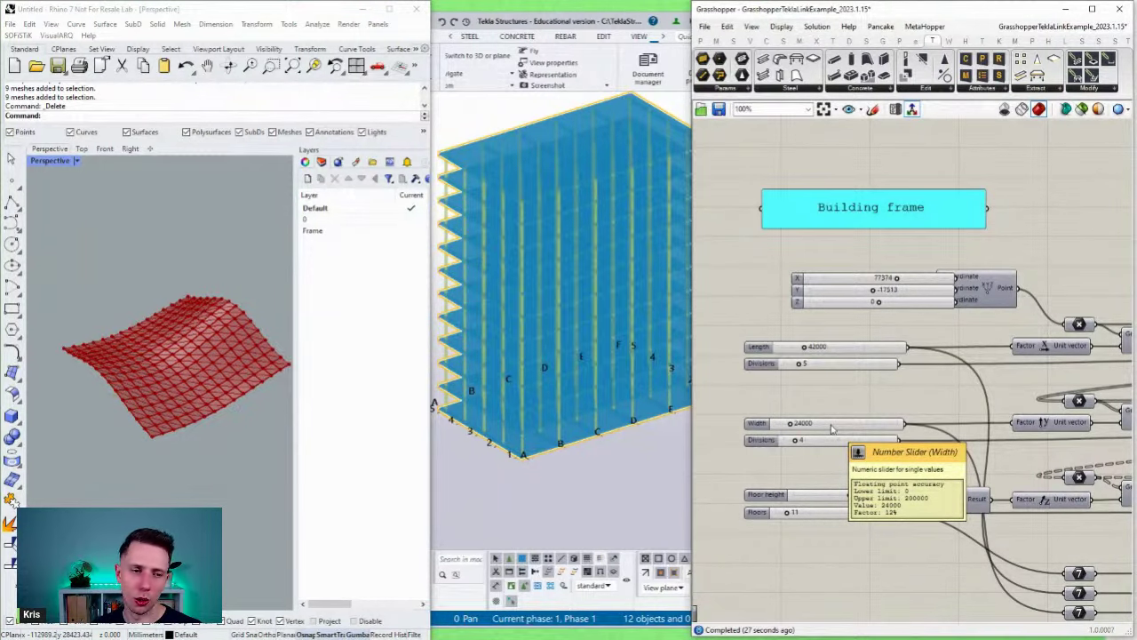
scroll(832, 429, down, 5)
right_drag(888, 500, 870, 358)
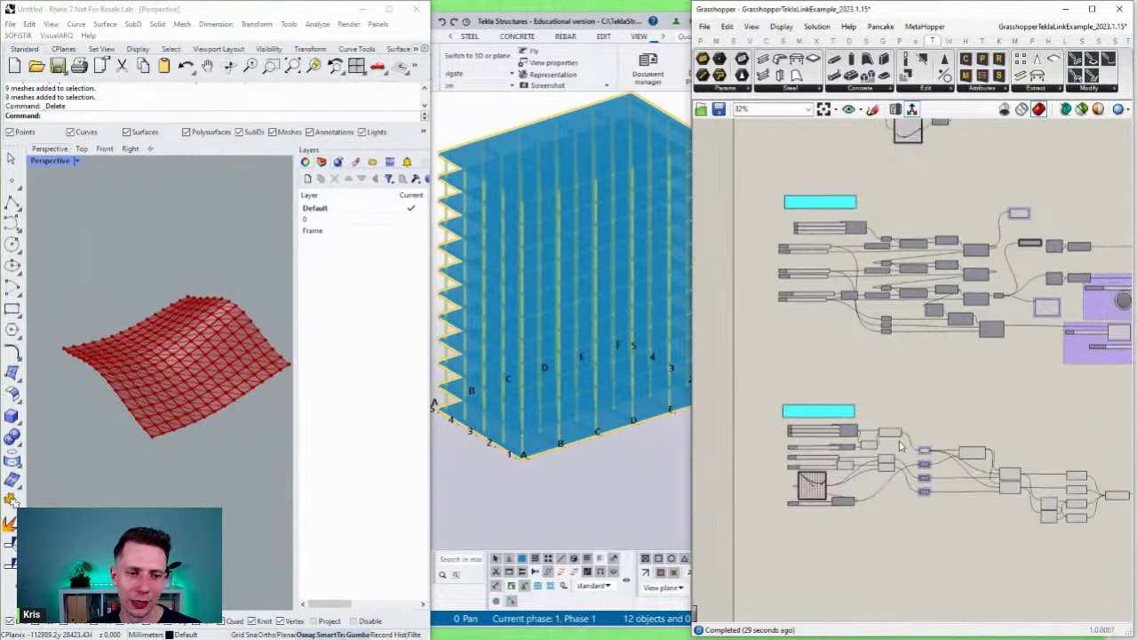
scroll(796, 490, up, 3)
scroll(802, 506, down, 6)
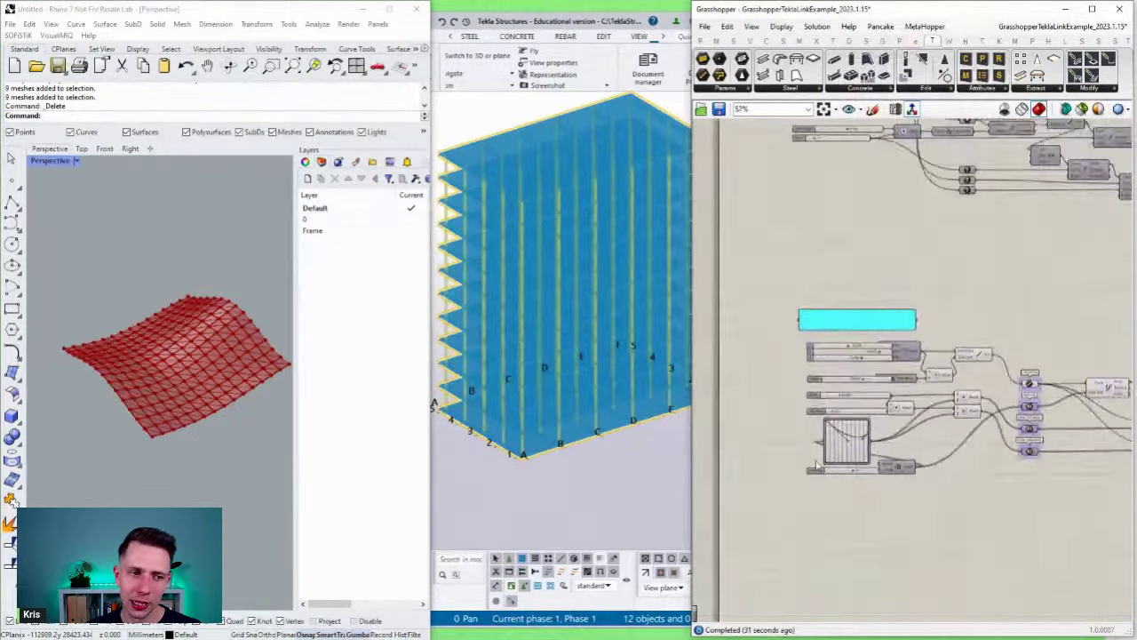
scroll(827, 464, down, 3)
right_drag(947, 405, 1000, 449)
scroll(1001, 450, up, 6)
right_drag(889, 449, 991, 469)
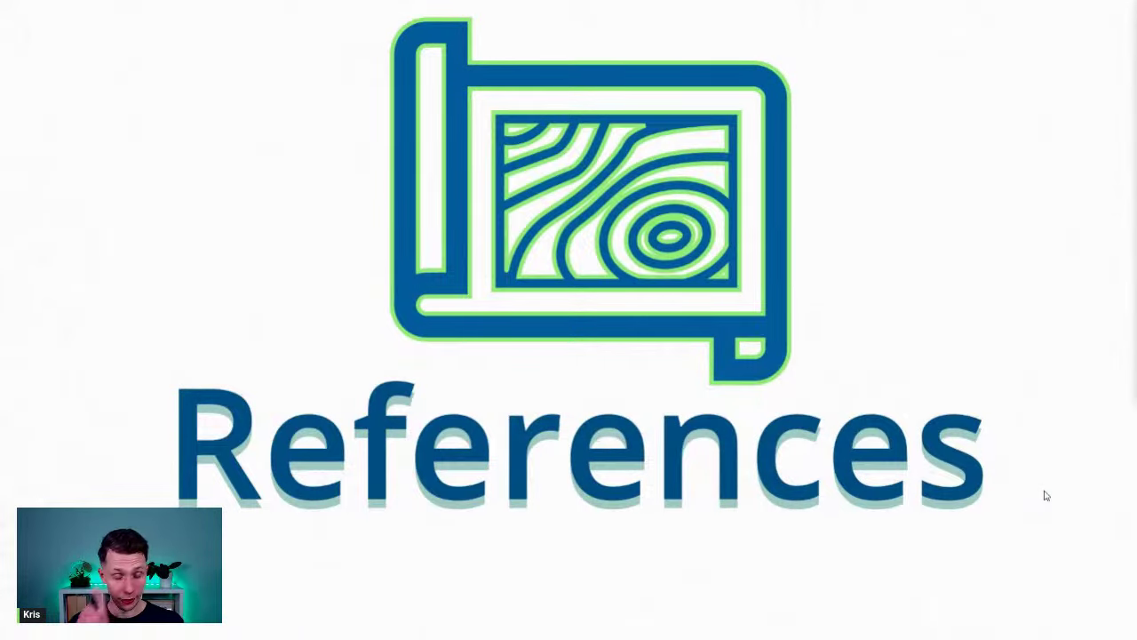
key(Right)
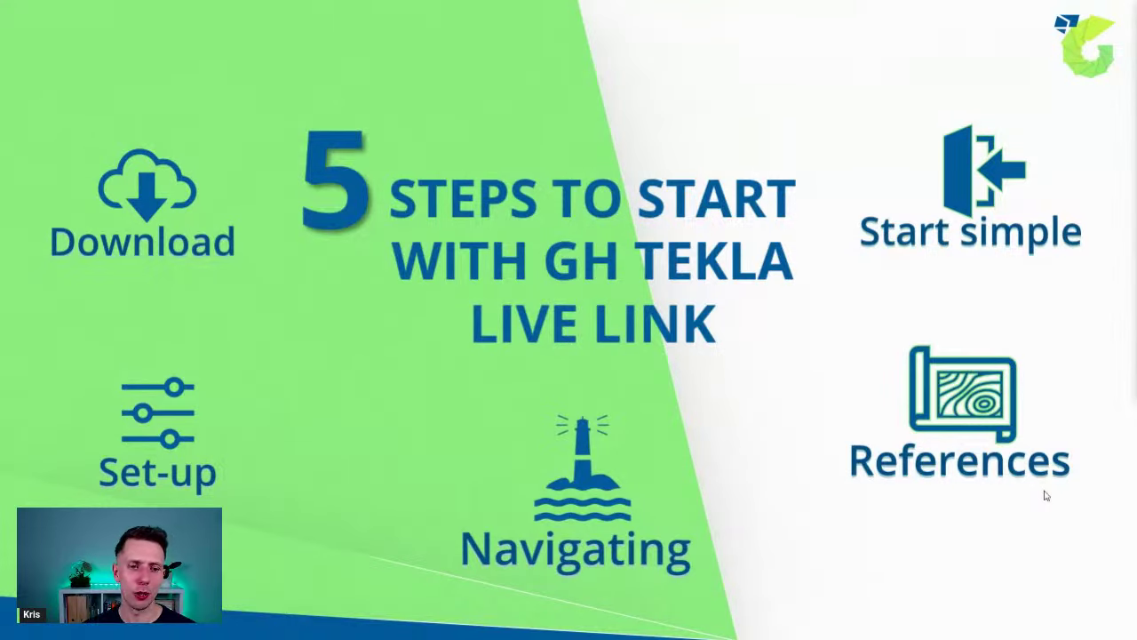
key(Right)
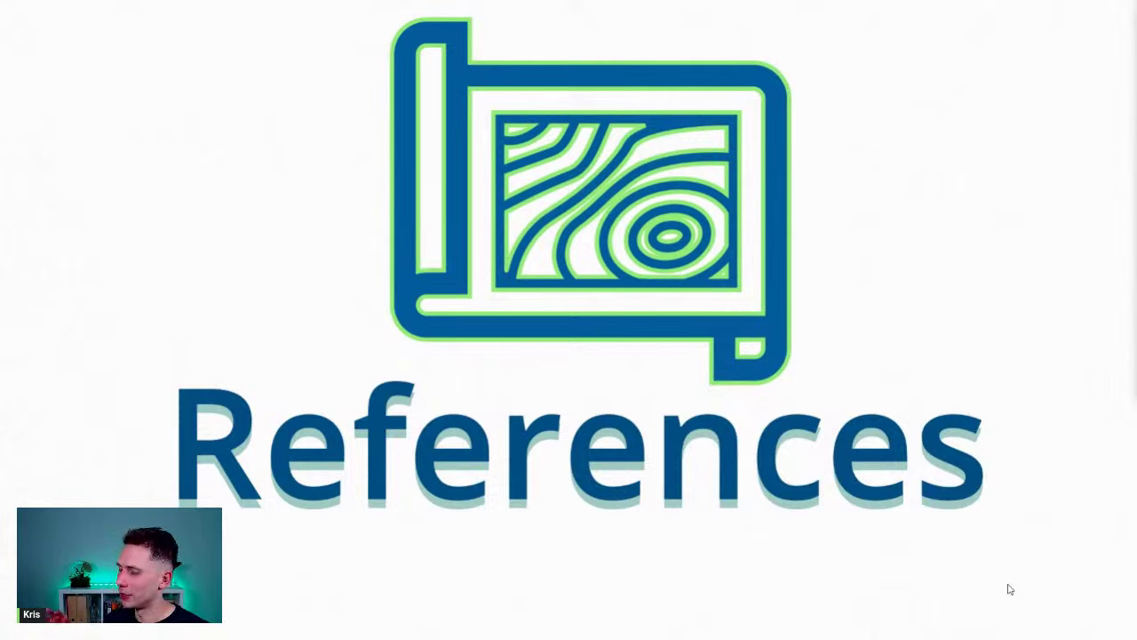
key(Right)
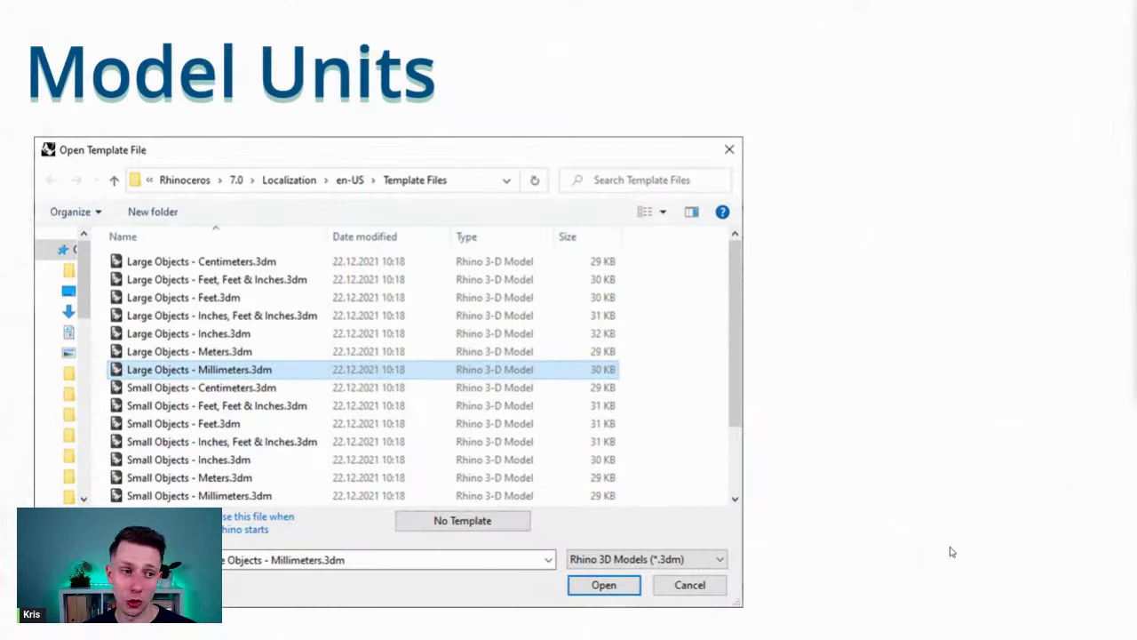
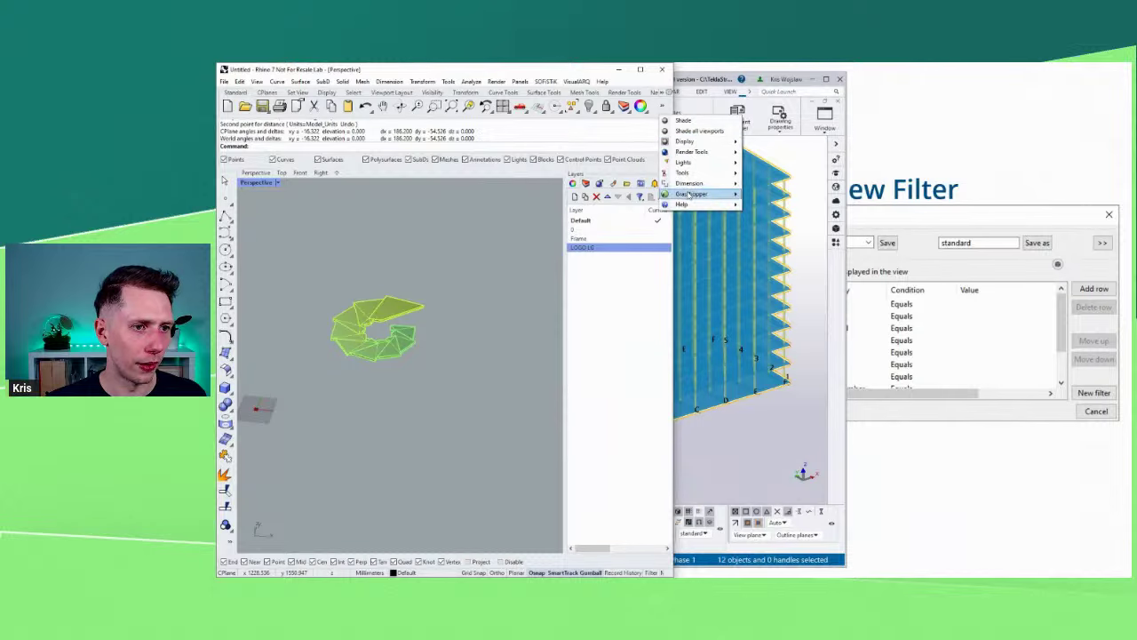
Step: Reopen the Grasshopper window and delete the components and Columns panel connected to the Tekla Object filter component, keeping only the filter
mouse_move(702, 194)
click(773, 195)
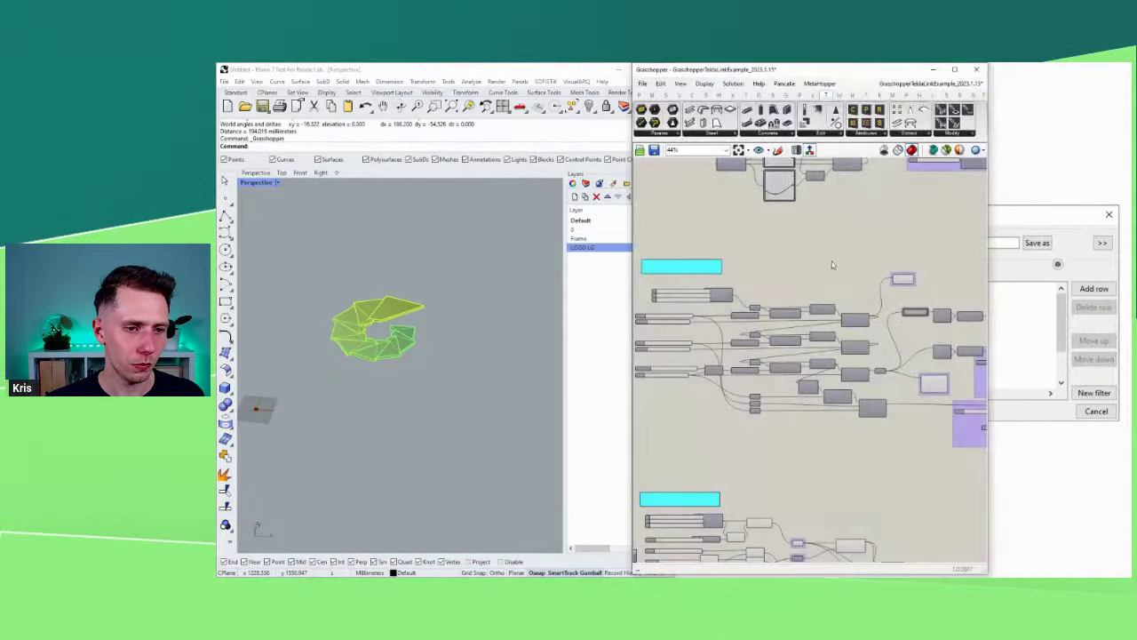
scroll(793, 309, up, 3)
scroll(853, 320, up, 2)
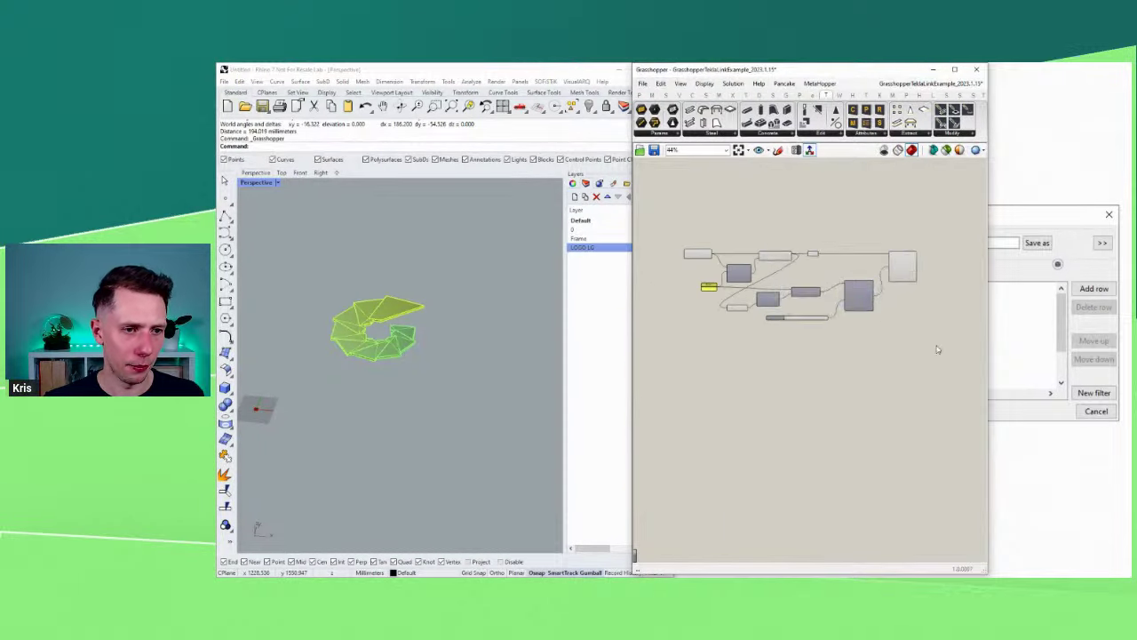
drag(933, 350, 731, 233)
key(Delete)
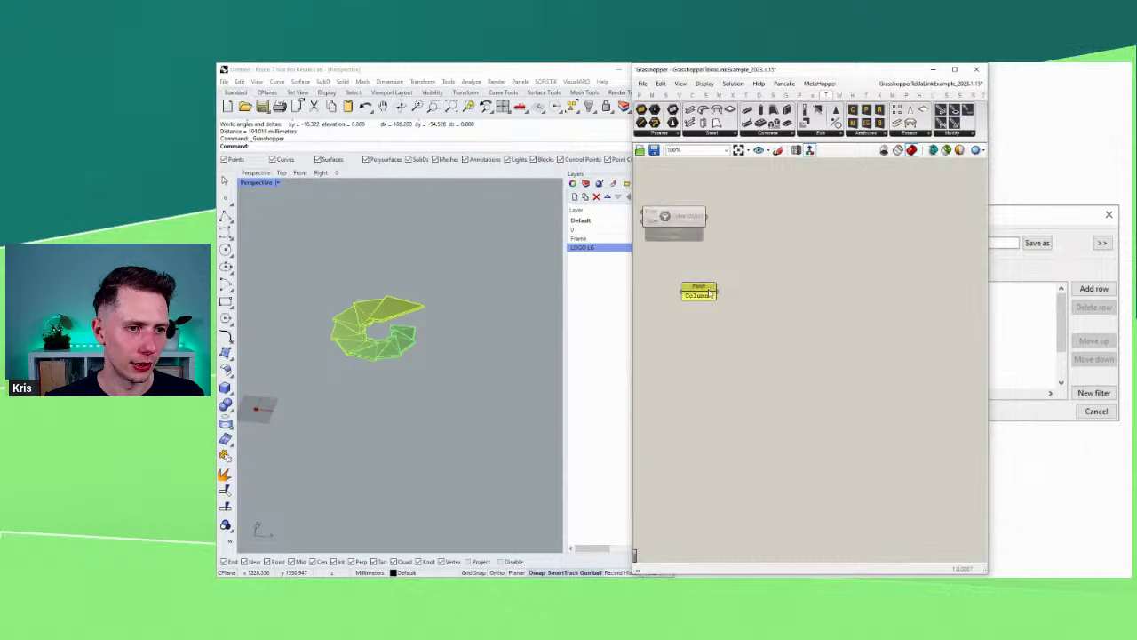
scroll(821, 329, up, 5)
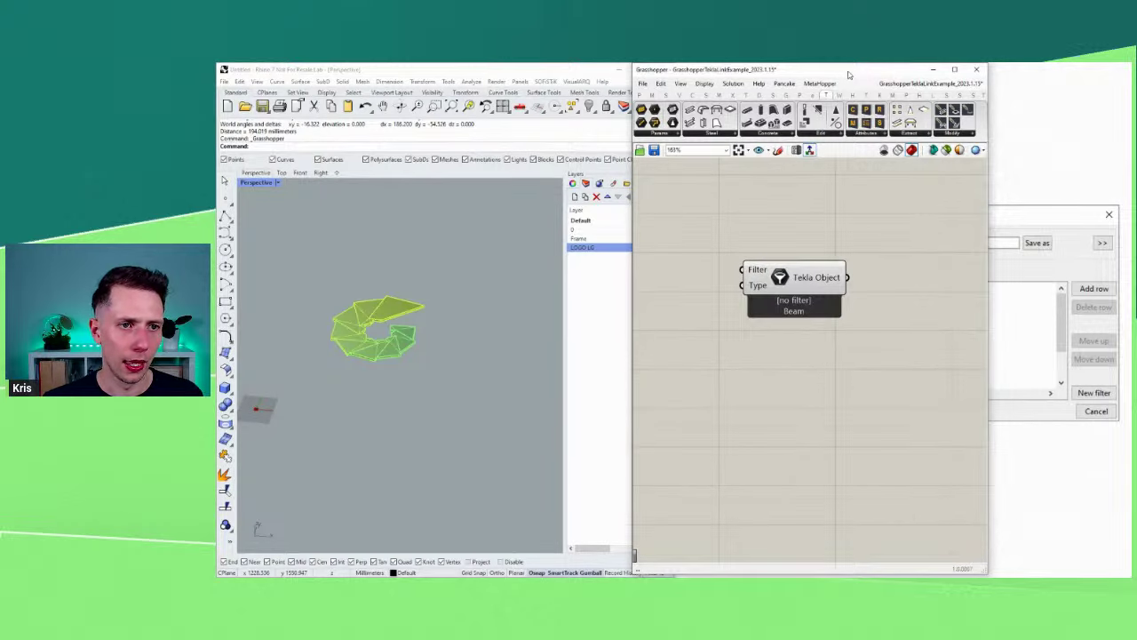
Step: Arrange the Rhino, Tekla and Grasshopper windows side by side with a narrow Rhino window and the whole Tekla model in view
drag(848, 74, 989, 77)
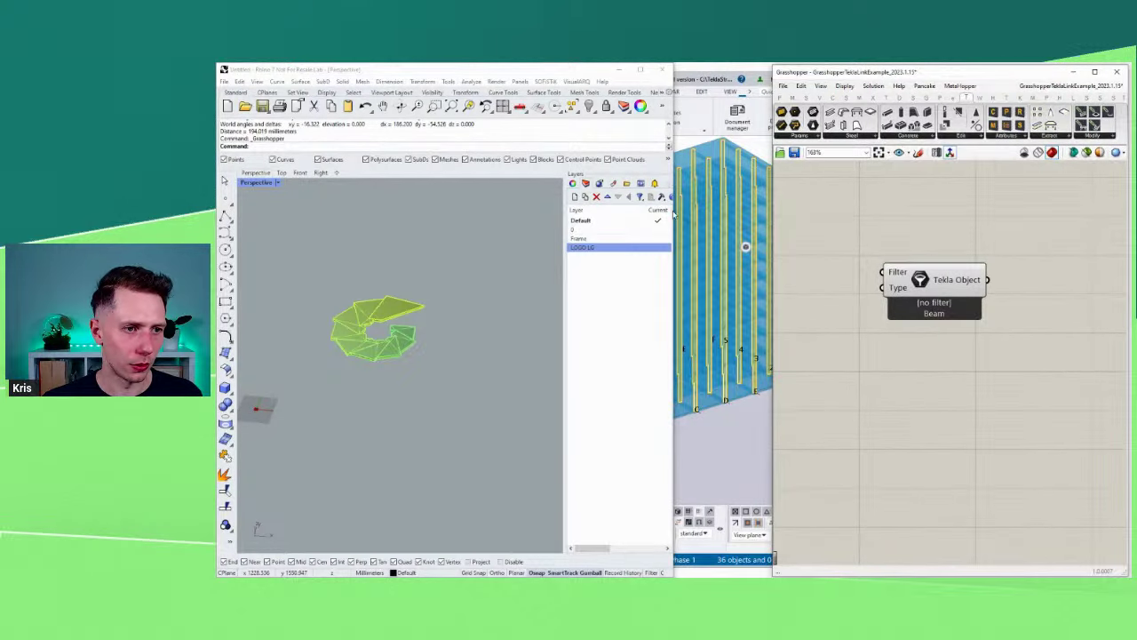
drag(675, 209, 377, 211)
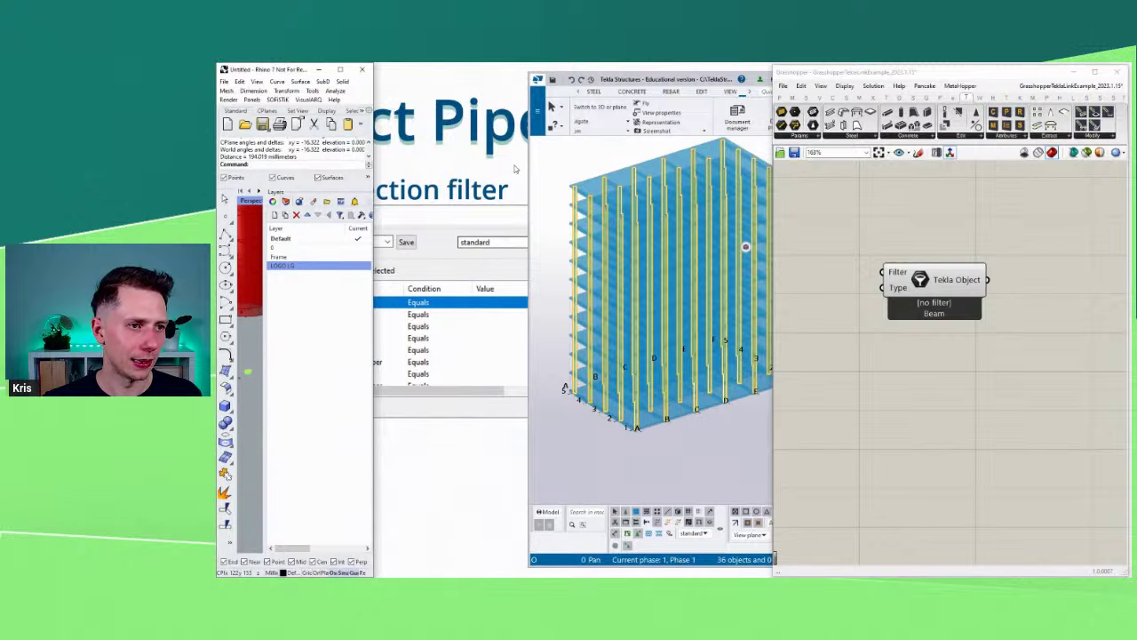
drag(531, 170, 389, 171)
scroll(742, 281, down, 5)
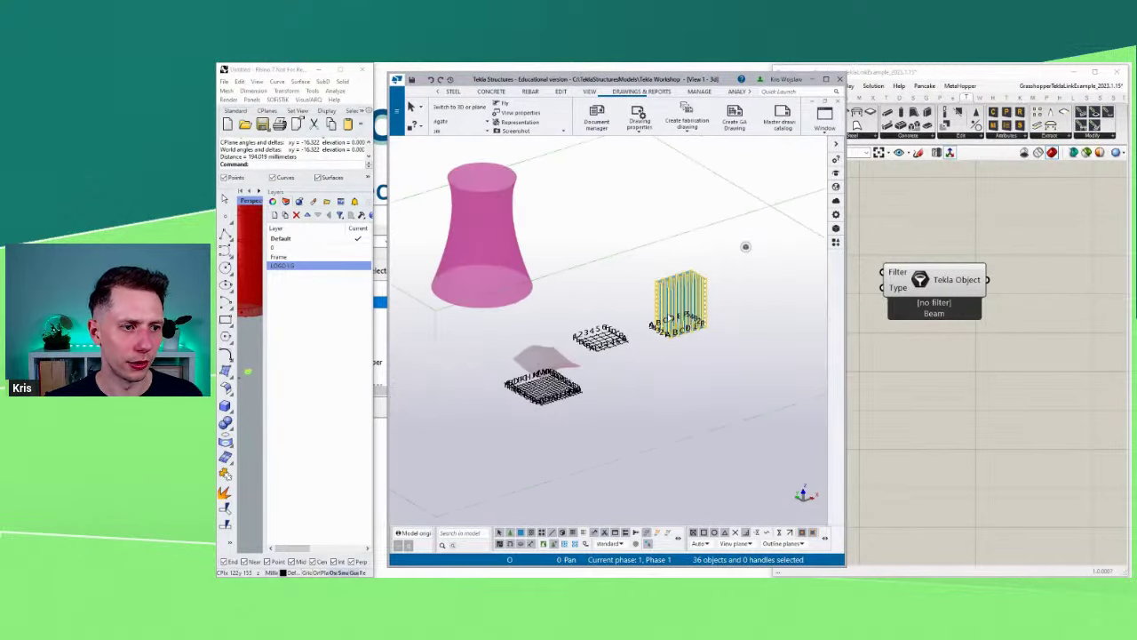
Step: Reposition the Tekla Object filter component and view the Beam-type objects it highlights in the Tekla model
scroll(953, 285, up, 3)
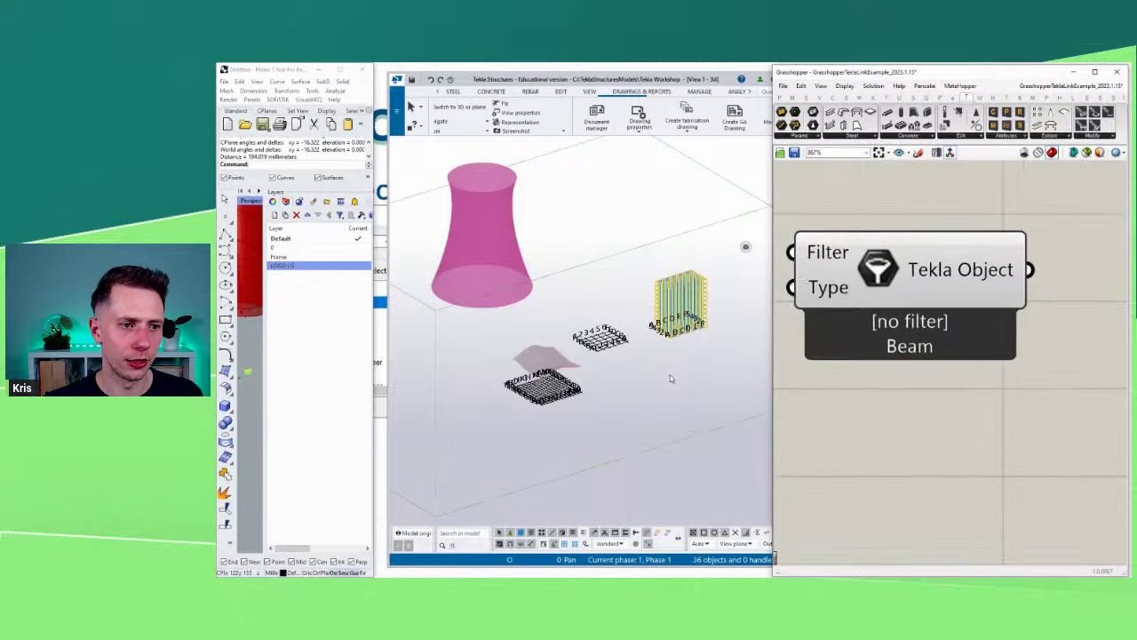
drag(941, 283, 998, 250)
scroll(1004, 284, down, 2)
scroll(970, 257, up, 2)
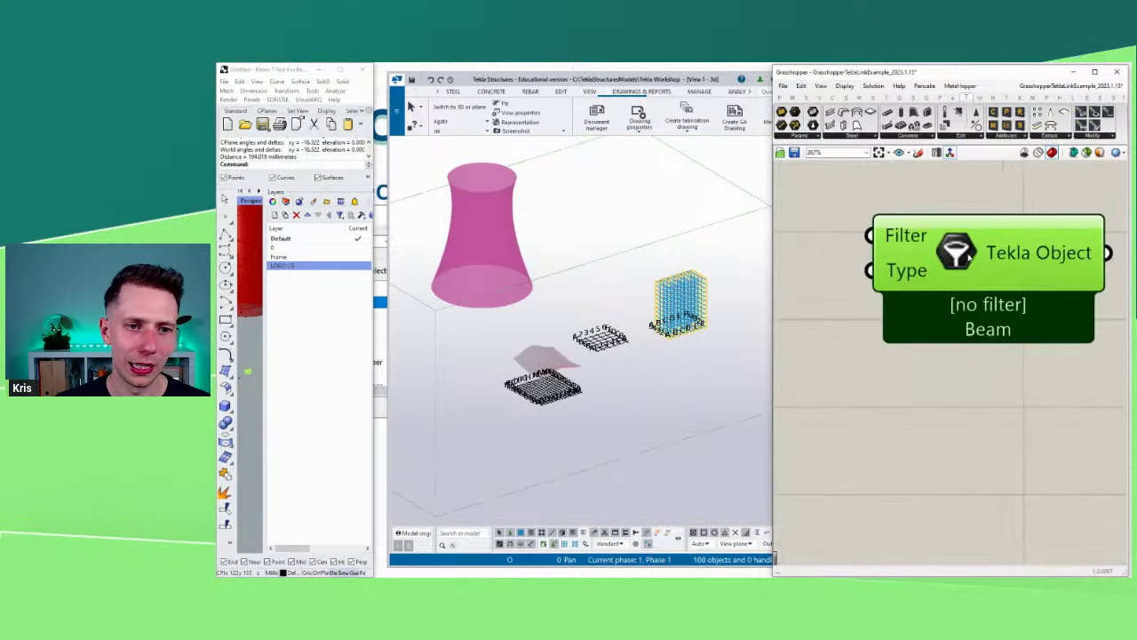
mouse_move(921, 273)
Step: Add an Auto Value List component next to the Tekla Object filter component
scroll(922, 273, down, 5)
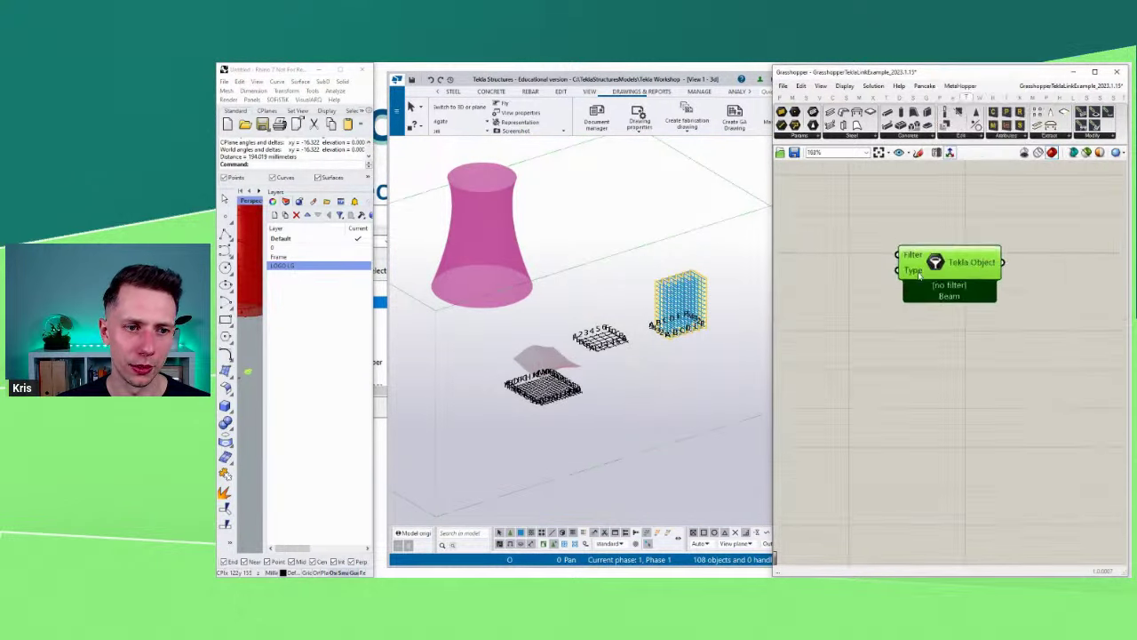
double_click(844, 313)
text(au)
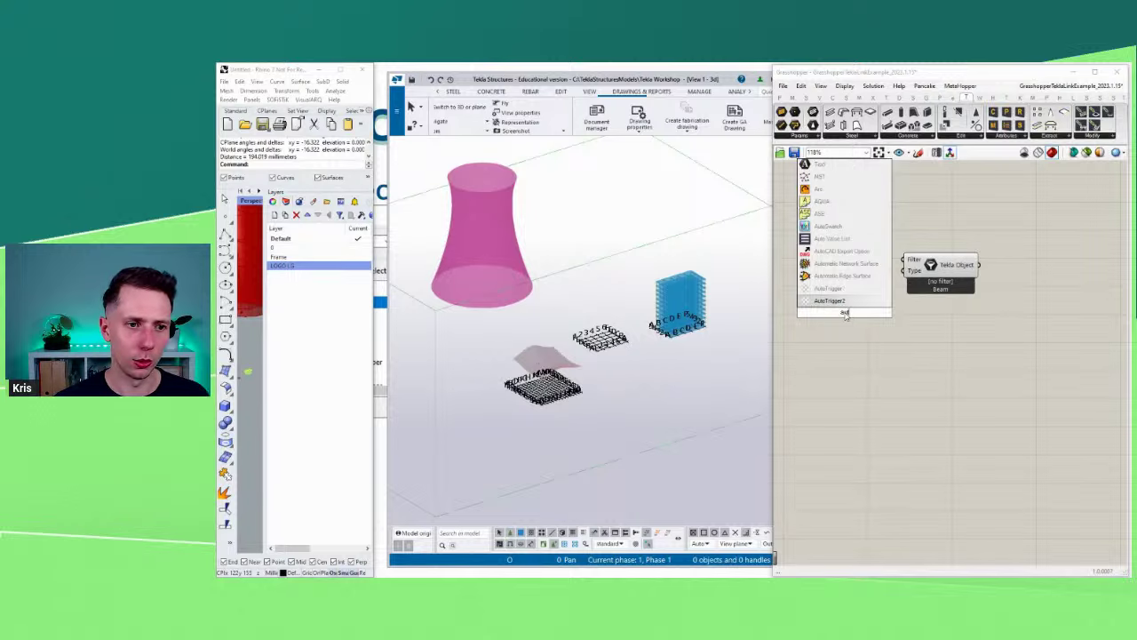
text(to)
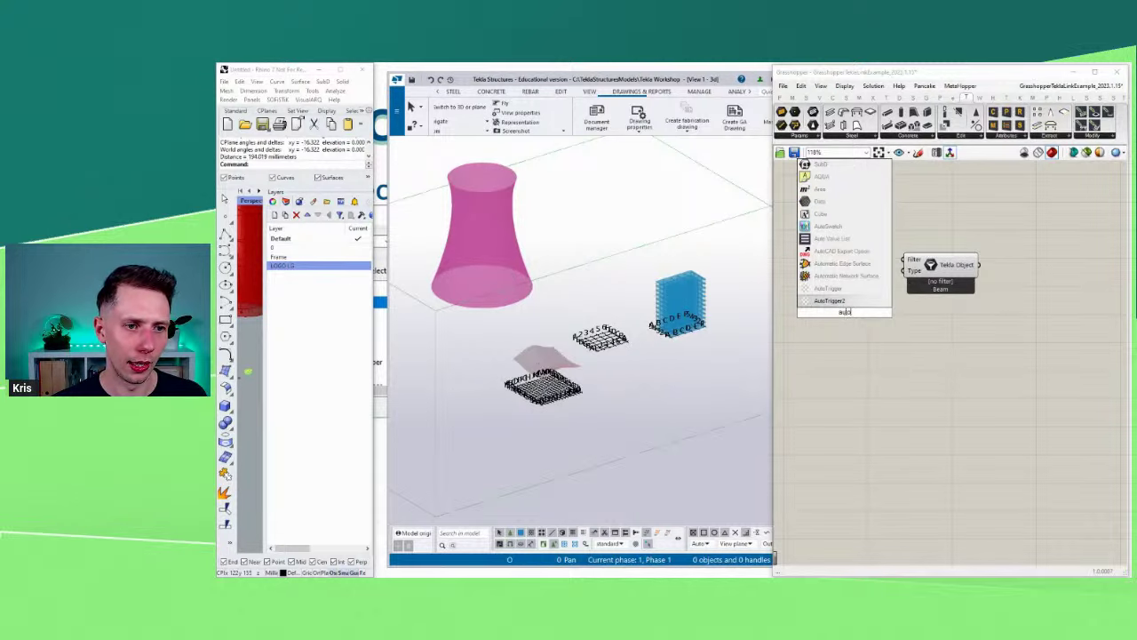
click(838, 239)
scroll(840, 246, up, 3)
right_drag(883, 307, 930, 253)
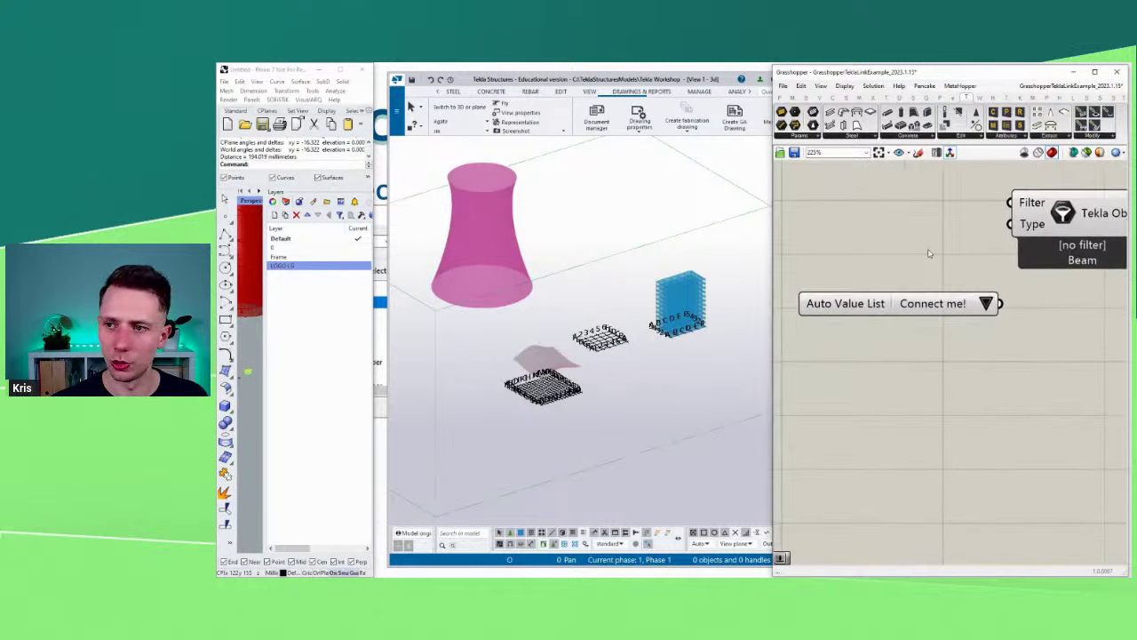
Step: Widen the Grasshopper window and zoom the Tekla view in on the multi-storey building frame
drag(767, 293, 658, 292)
scroll(497, 365, down, 3)
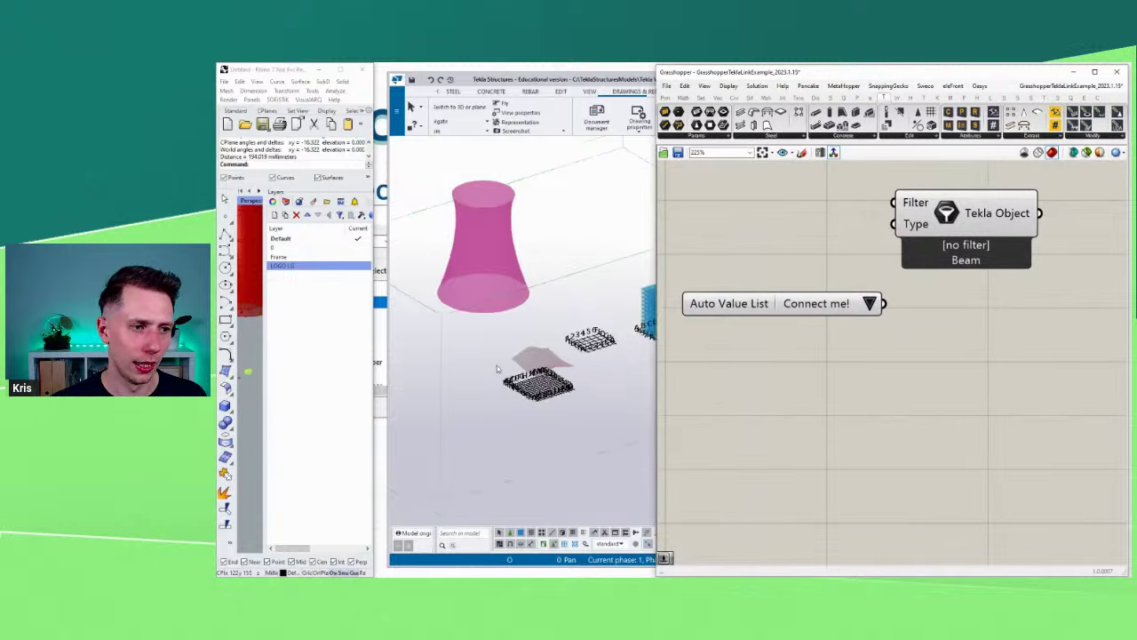
scroll(533, 370, up, 5)
scroll(534, 369, up, 5)
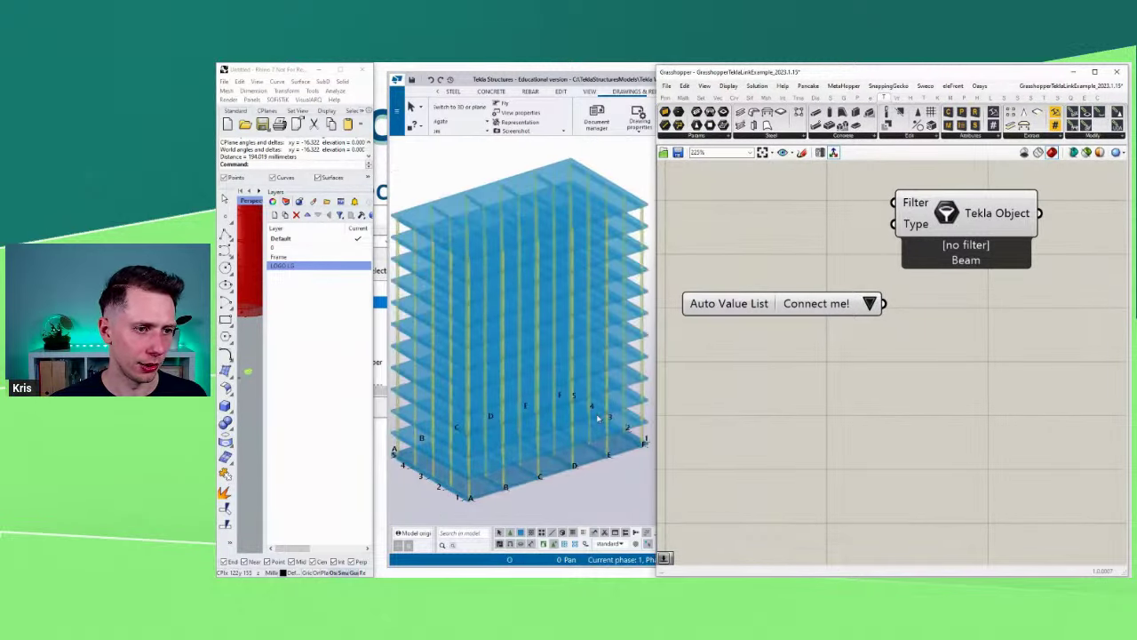
Step: Connect the value list to the Tekla Object filter's Type input and choose BEAM as the type
scroll(901, 362, up, 4)
scroll(910, 493, down, 3)
drag(897, 398, 960, 318)
scroll(937, 325, up, 2)
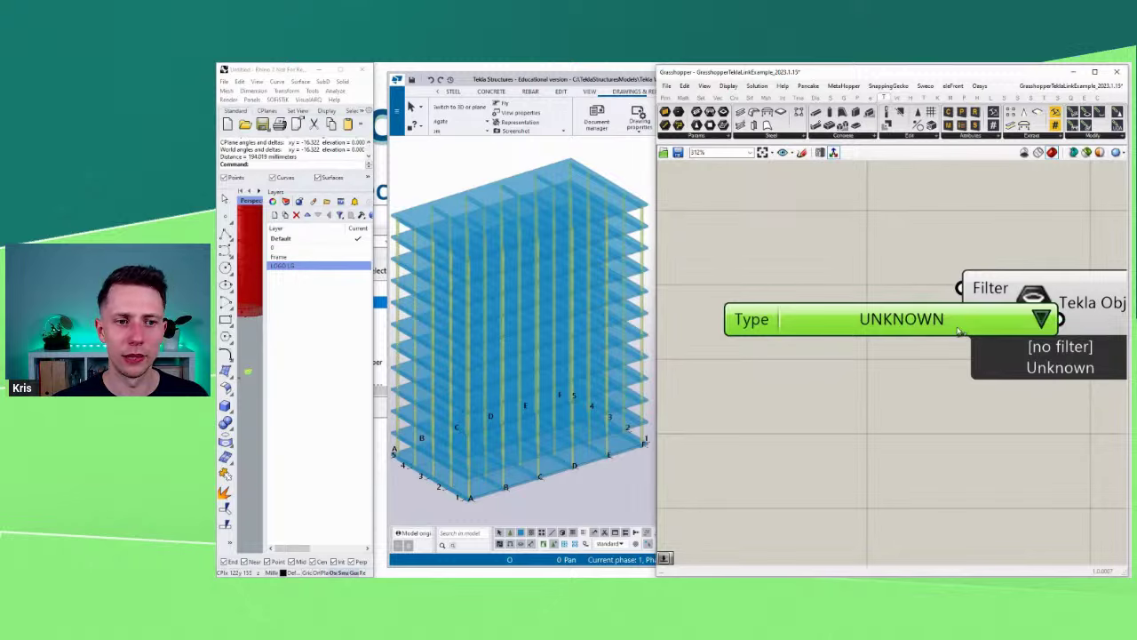
click(924, 316)
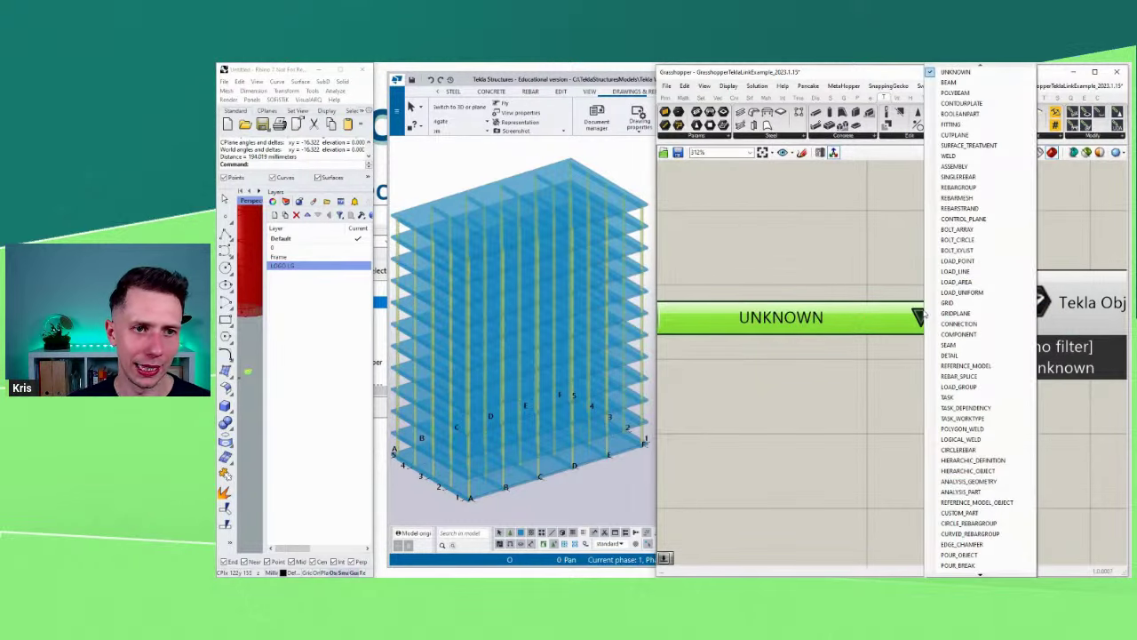
click(950, 90)
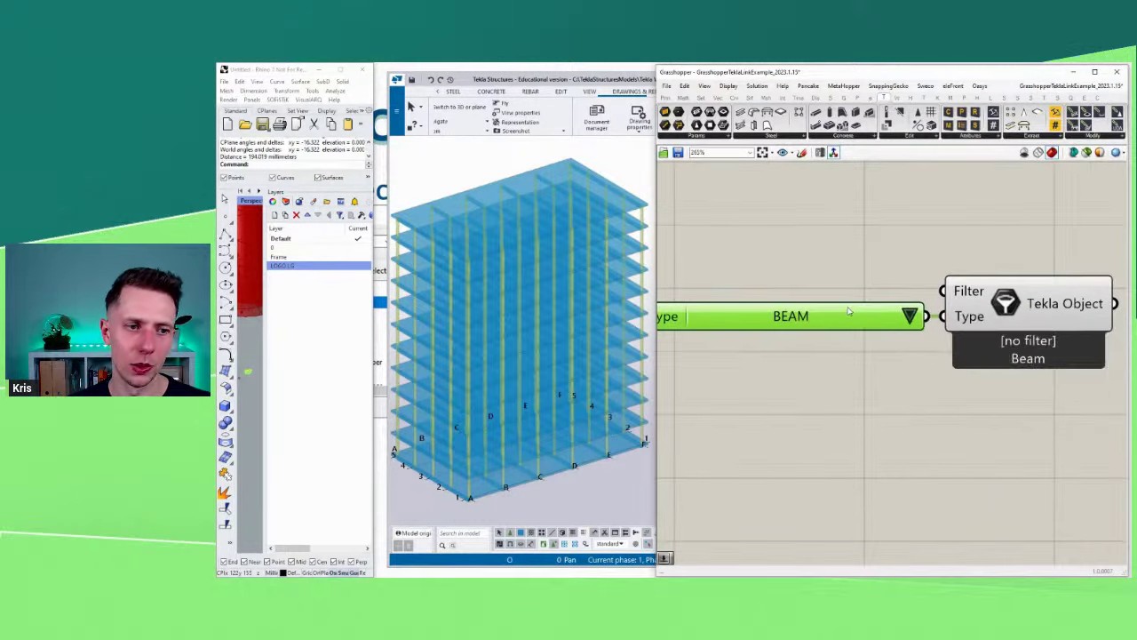
Step: Highlight the objects returned by the BEAM filter and inspect them in the Tekla building model
scroll(857, 275, down, 3)
click(870, 261)
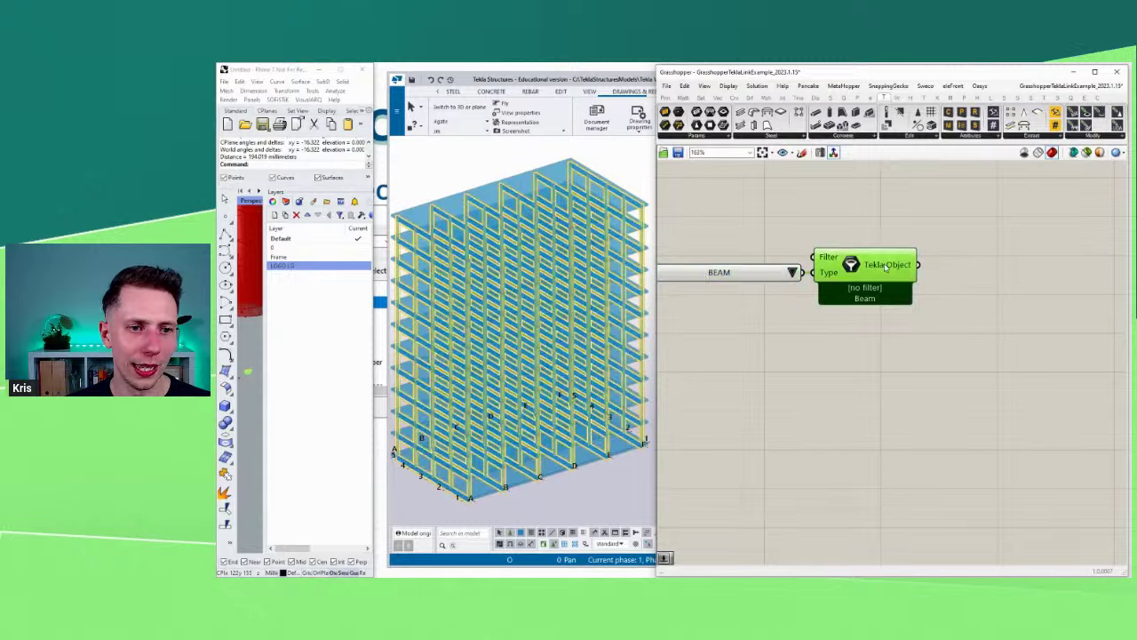
scroll(575, 289, down, 4)
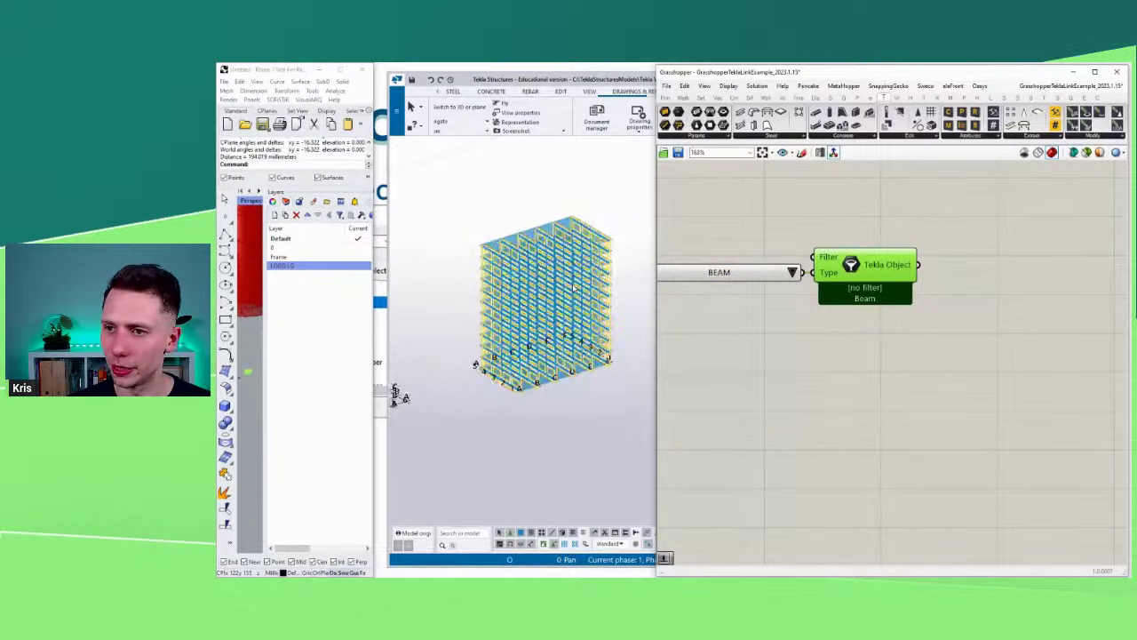
scroll(591, 235, up, 3)
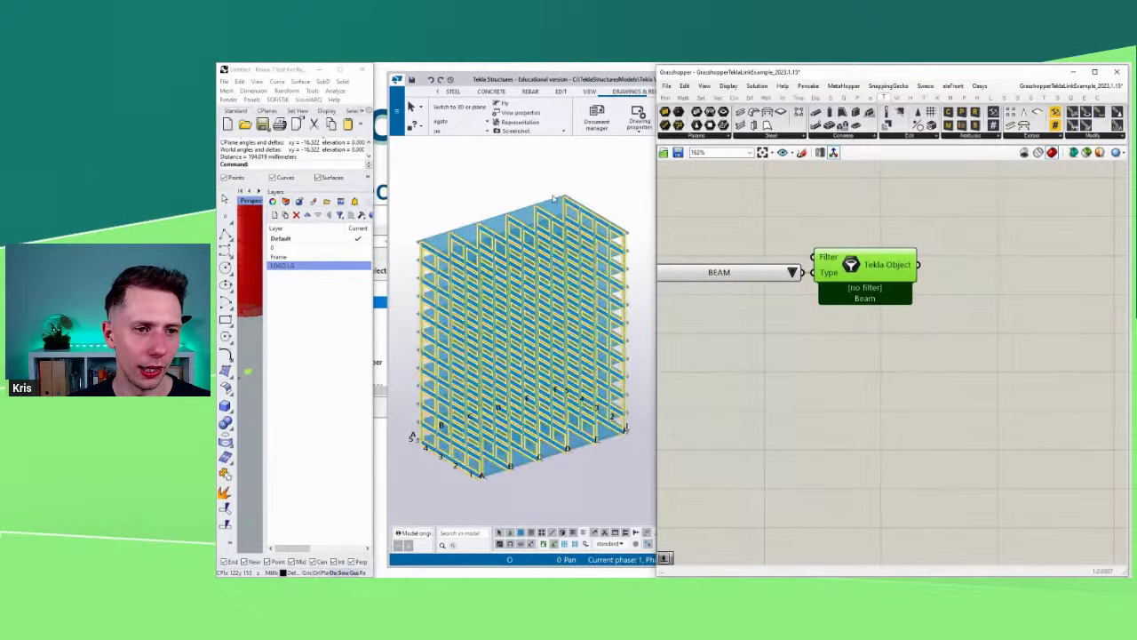
Step: Duplicate the value list and Tekla Object filter pair below the original and set the copy's type to CONTOURPLATE
drag(966, 328, 783, 236)
right_drag(797, 238, 809, 223)
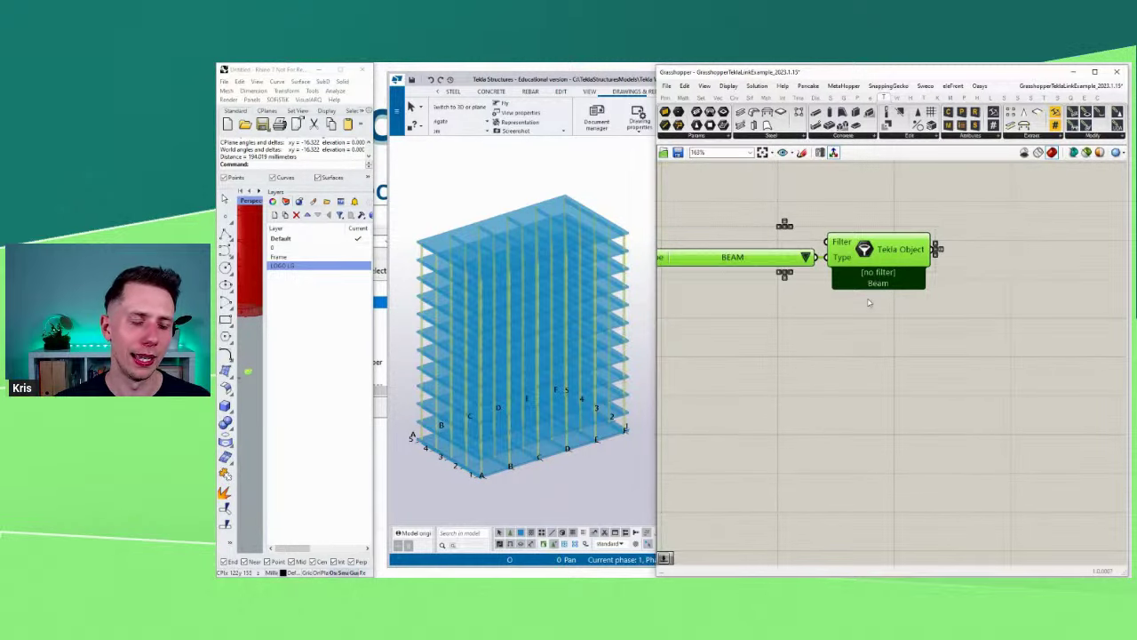
alt+drag(864, 250, 864, 329)
click(862, 388)
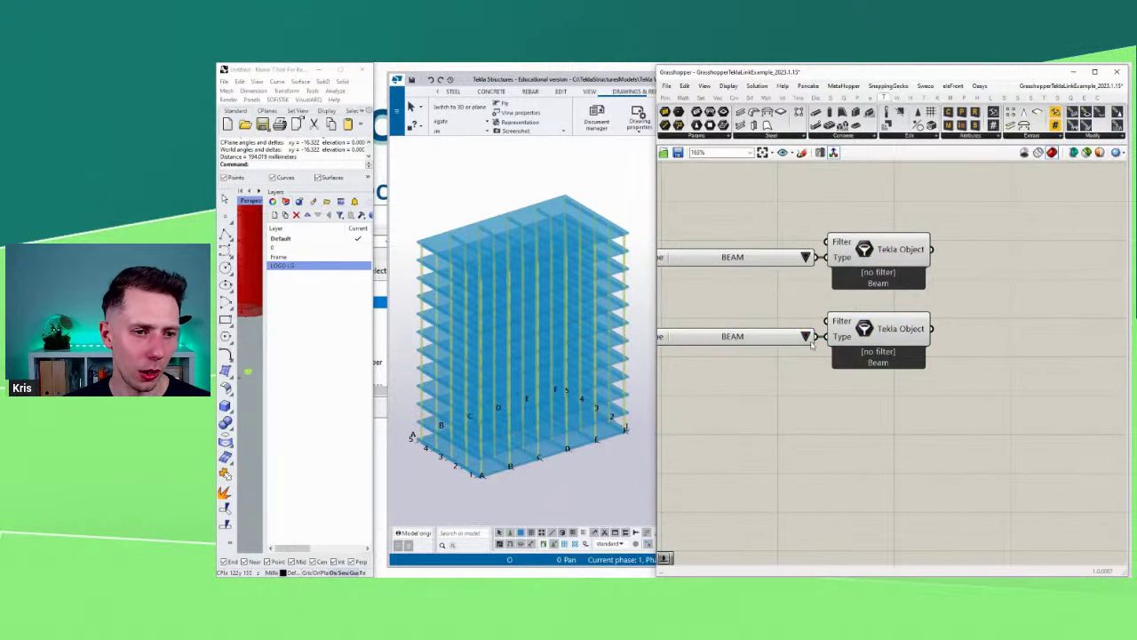
click(805, 337)
click(852, 104)
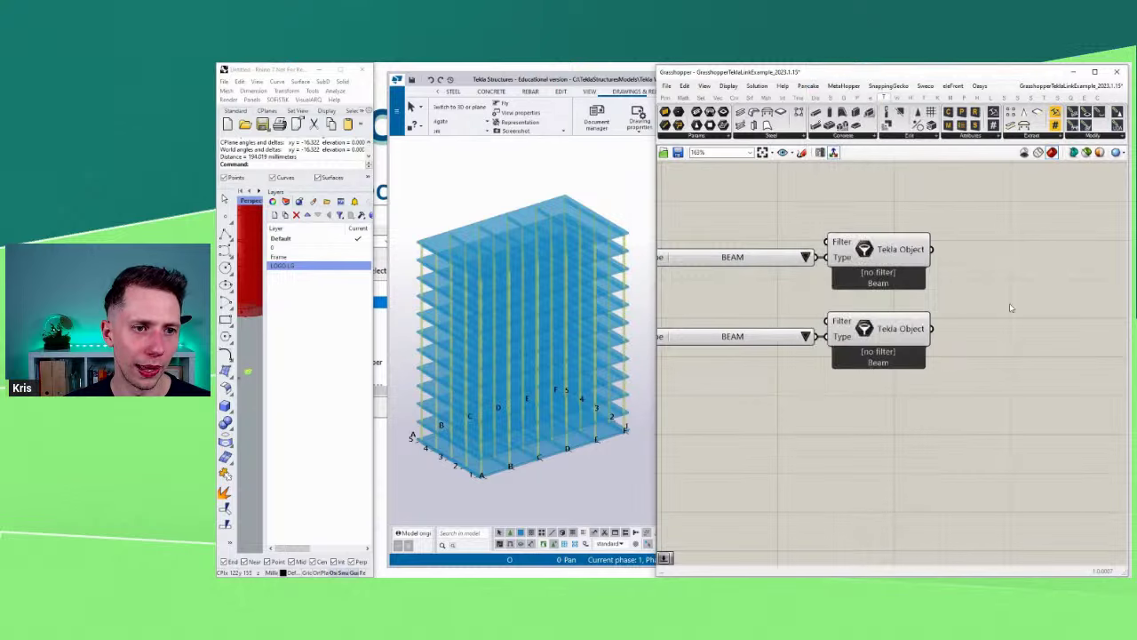
Step: View the contour plates highlighted in Tekla and move the CONTOURPLATE pair farther below the BEAM pair
click(897, 346)
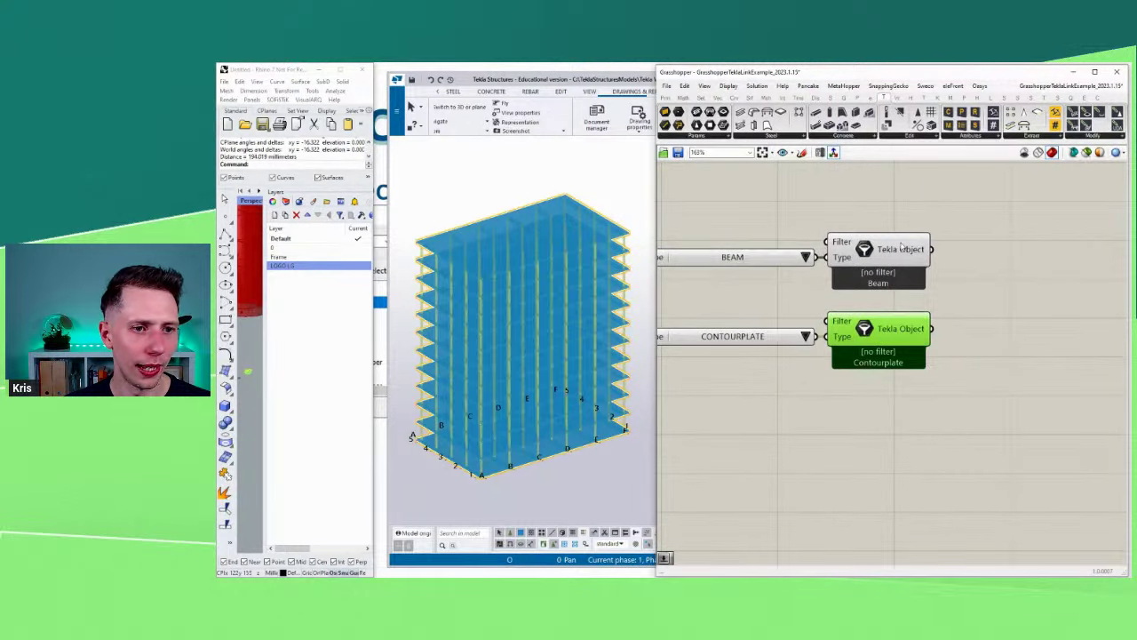
mouse_move(902, 249)
right_drag(967, 287, 928, 261)
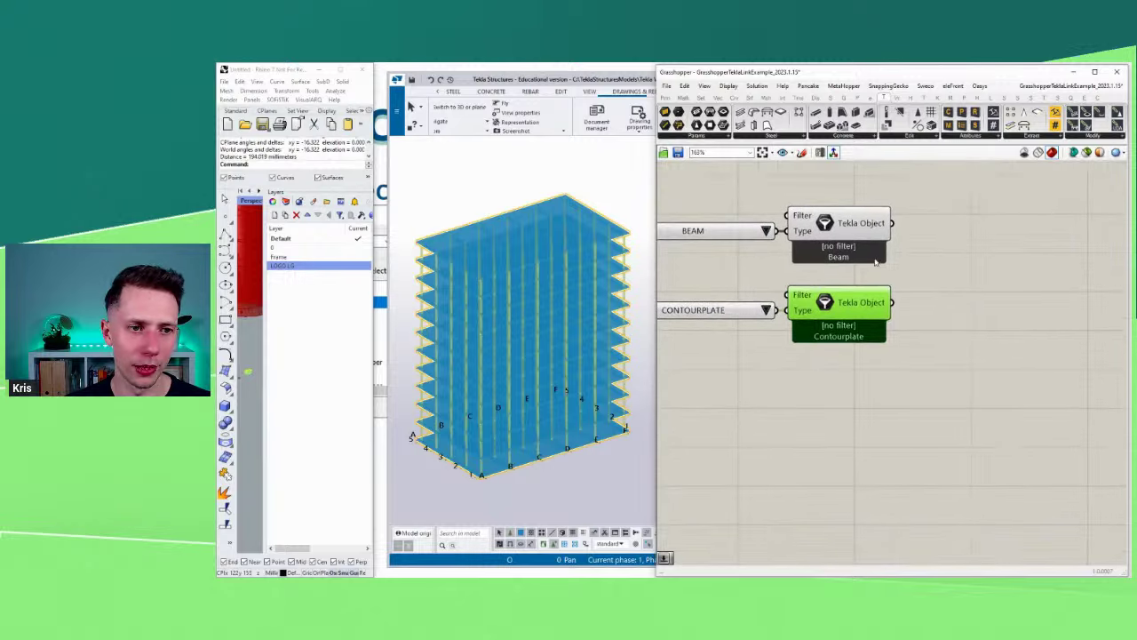
drag(899, 376, 748, 297)
drag(815, 312, 815, 372)
click(866, 288)
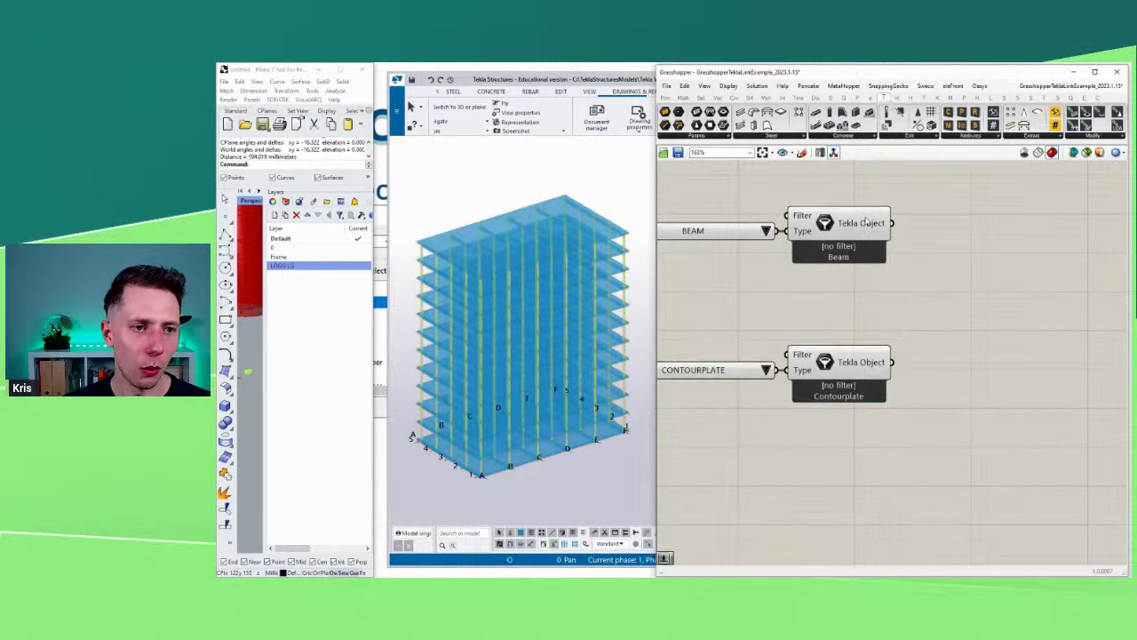
right_drag(866, 284, 859, 321)
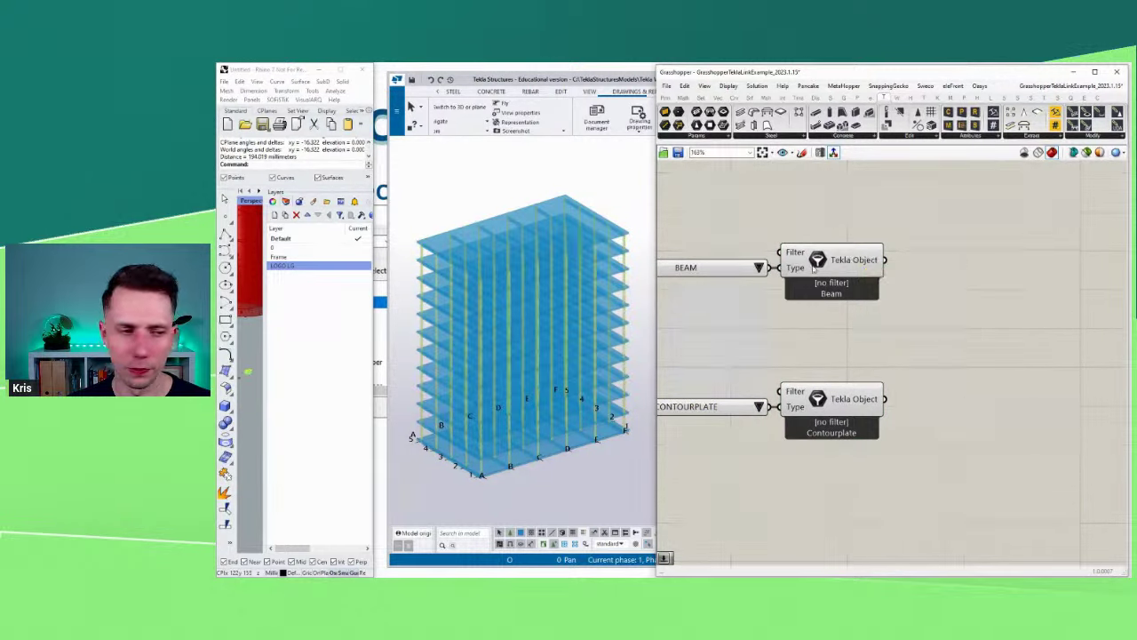
Step: Highlight the BEAM filter's objects again and examine the building's beams and columns in Tekla from other angles
scroll(566, 271, up, 2)
click(815, 265)
scroll(614, 271, up, 2)
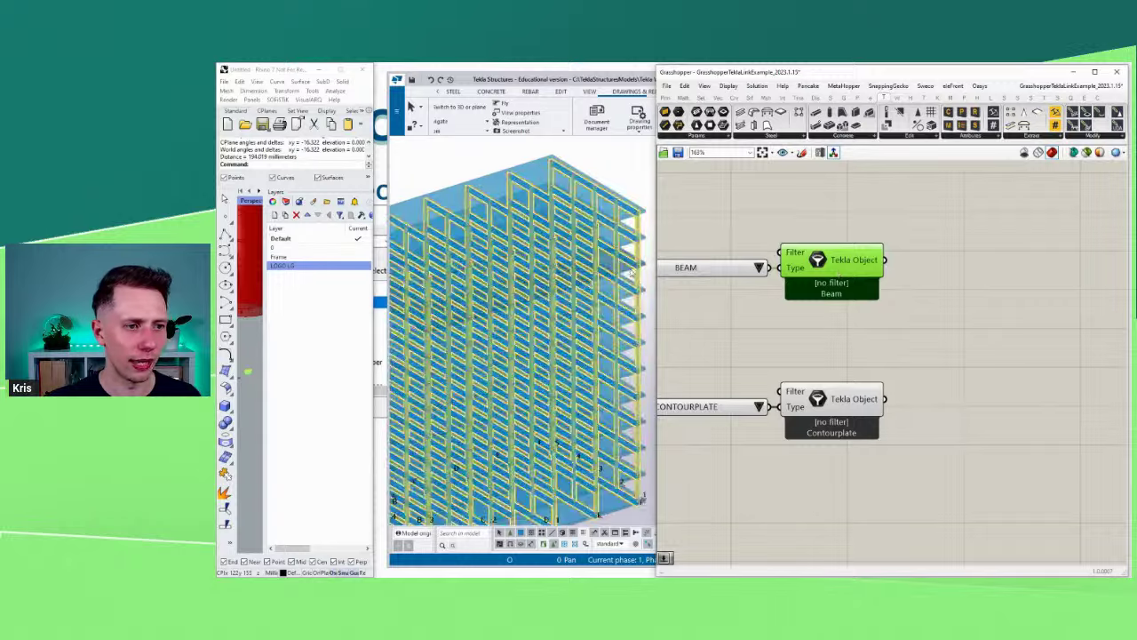
ctrl+middle_drag(616, 272, 561, 235)
scroll(649, 298, down, 3)
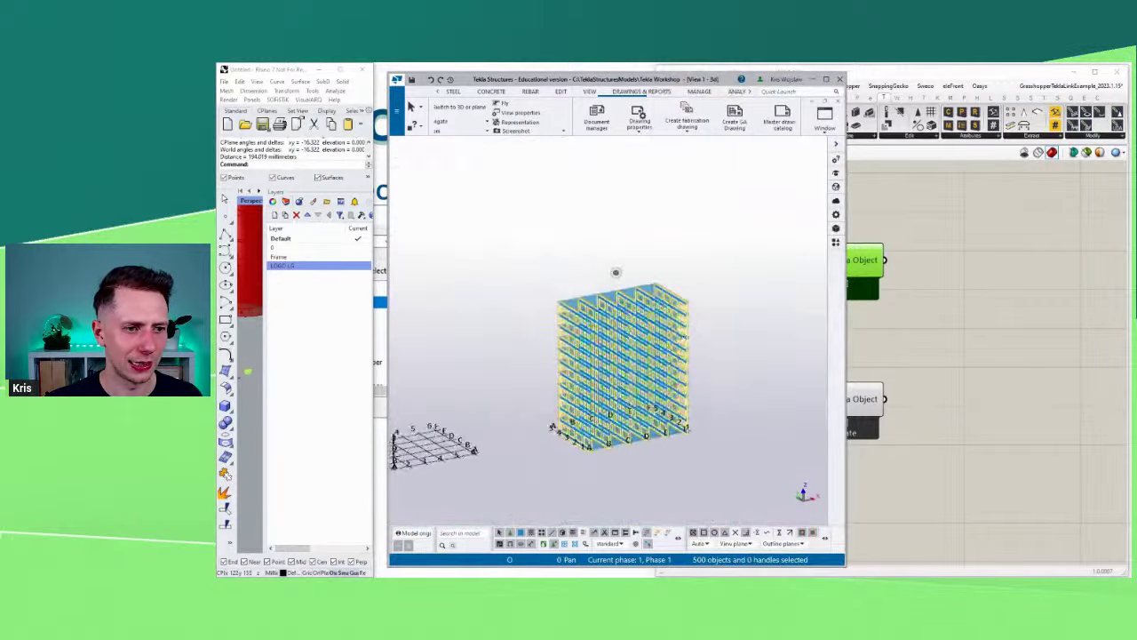
ctrl+middle_drag(658, 311, 636, 302)
scroll(642, 325, up, 2)
click(945, 308)
right_drag(936, 290, 853, 251)
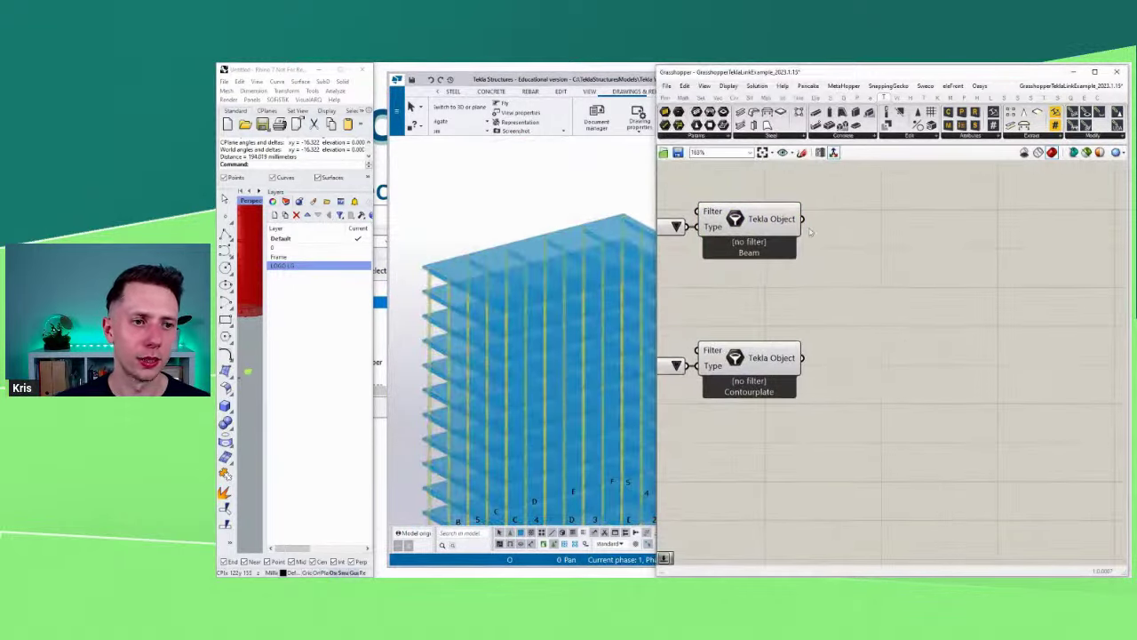
Step: Add a Panel and connect it to the BEAM filter's Tekla Object output
mouse_move(779, 220)
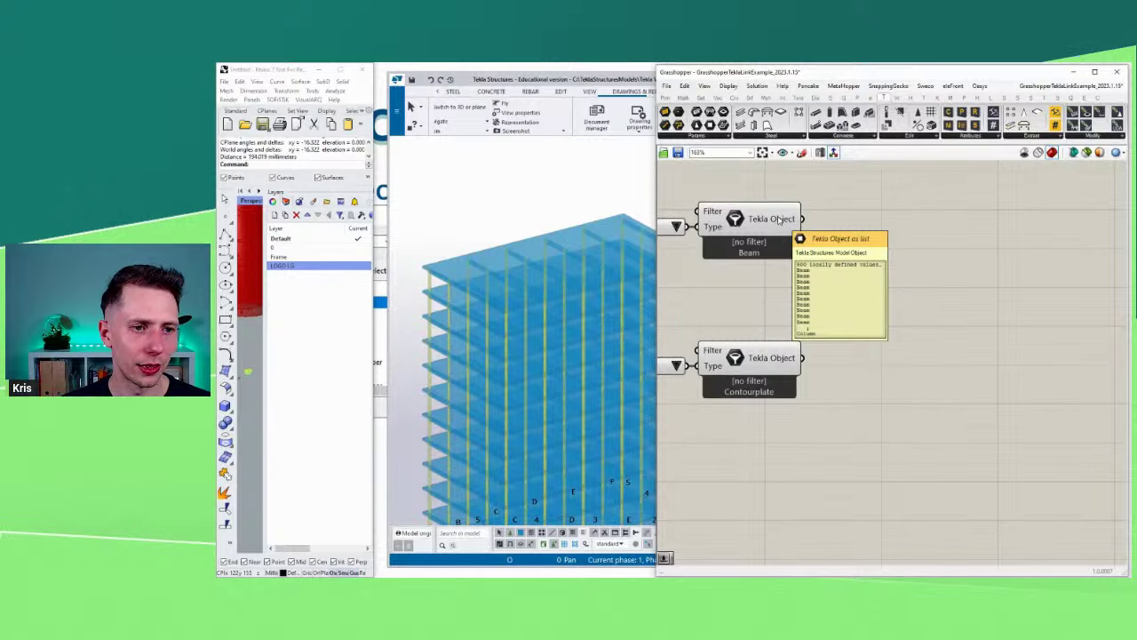
double_click(858, 224)
text(panel)
key(Return)
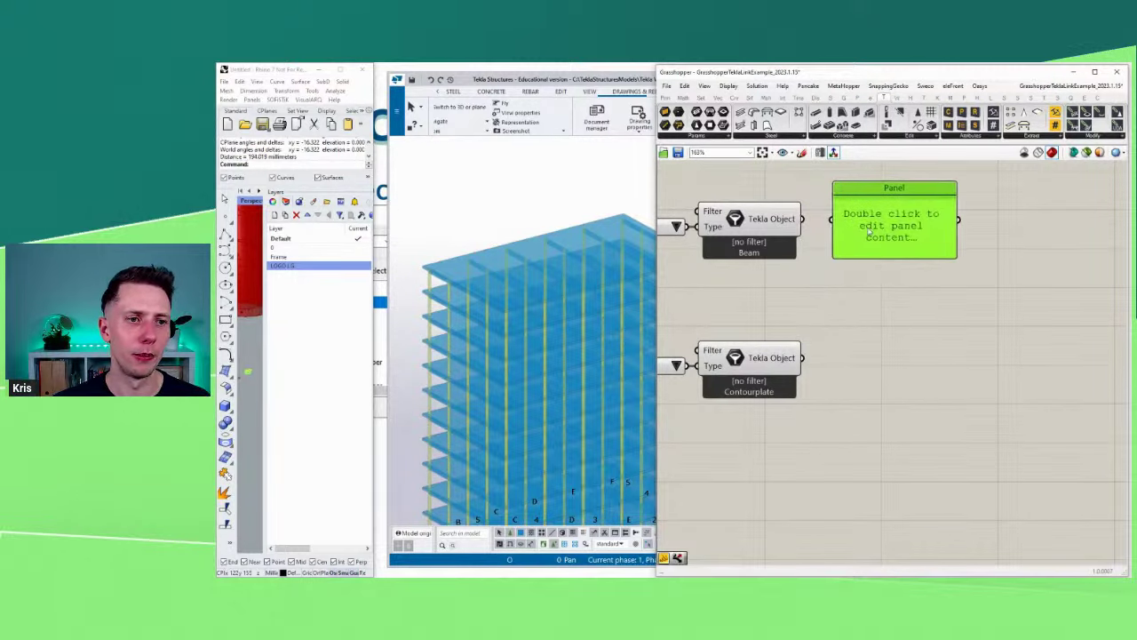
drag(869, 231, 841, 220)
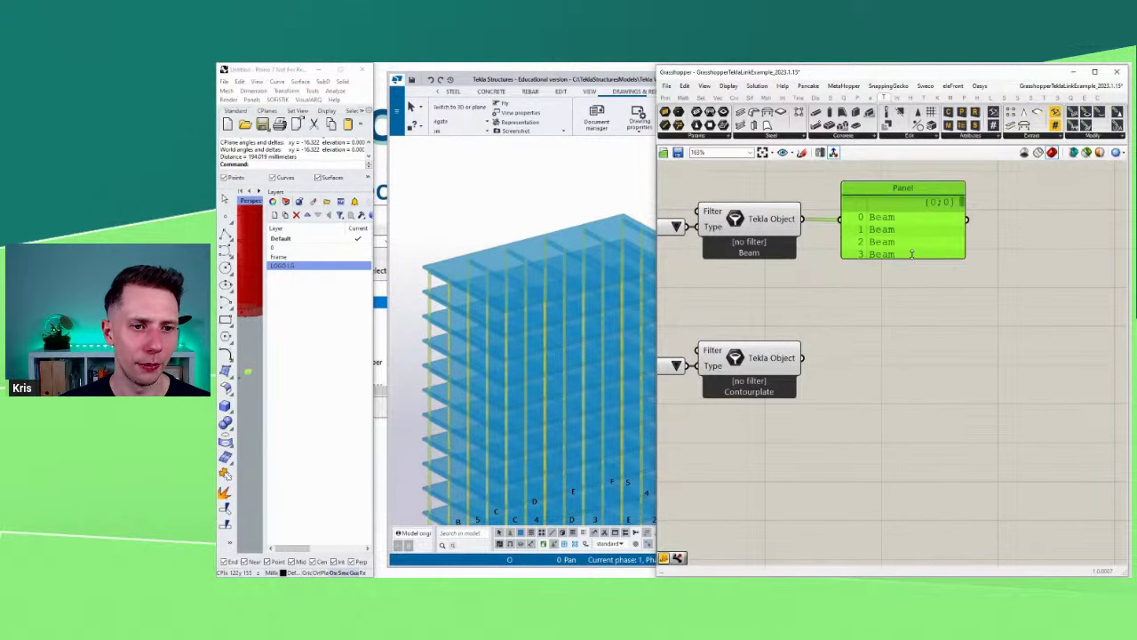
Step: Enlarge the panel, read through its list of beam-type objects, and delete it
mouse_move(911, 257)
mouse_down()
mouse_move(911, 353)
mouse_move(928, 256)
mouse_up()
right_drag(988, 166, 980, 215)
scroll(980, 215, up, 2)
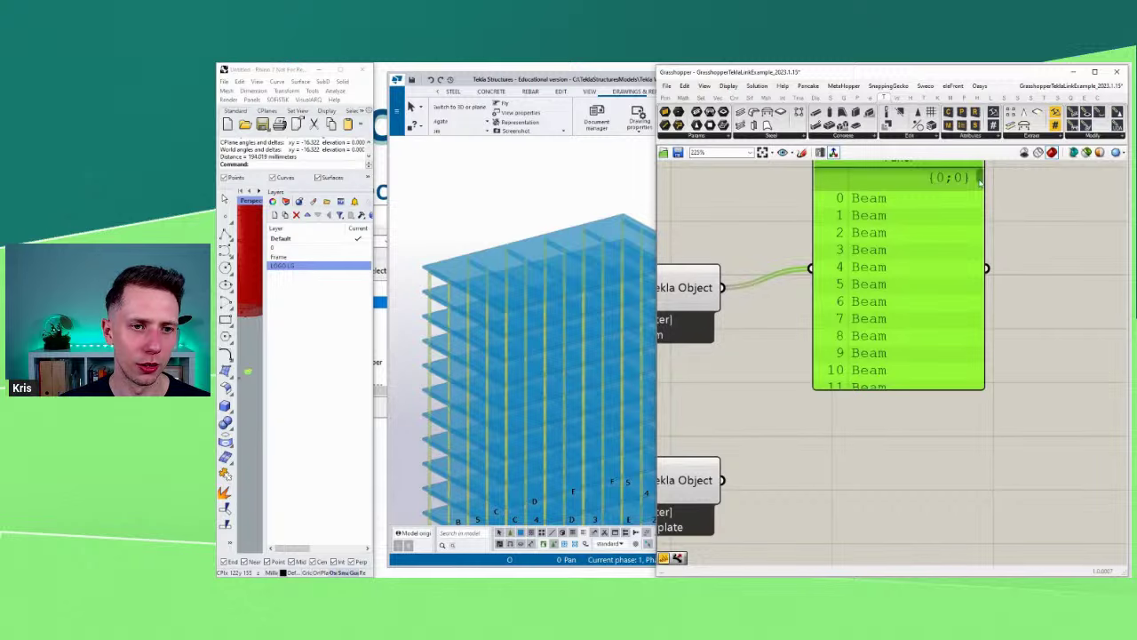
drag(980, 181, 970, 345)
scroll(900, 306, down, 4)
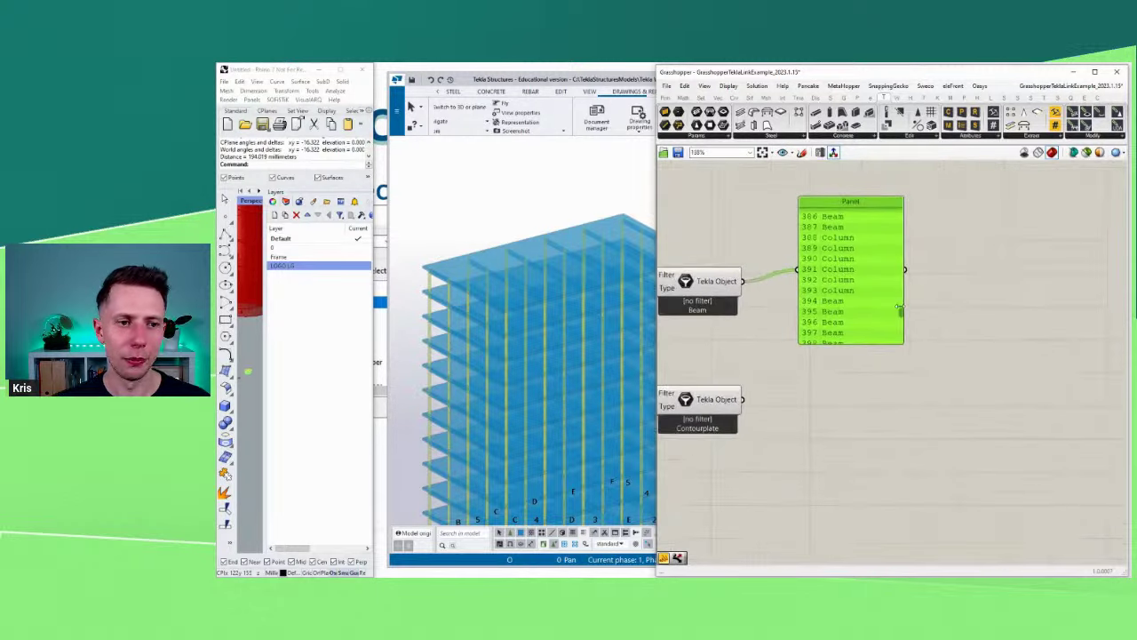
key(Delete)
Step: Add a Match Text component to the canvas beside the BEAM filter
scroll(899, 290, down, 1)
double_click(908, 273)
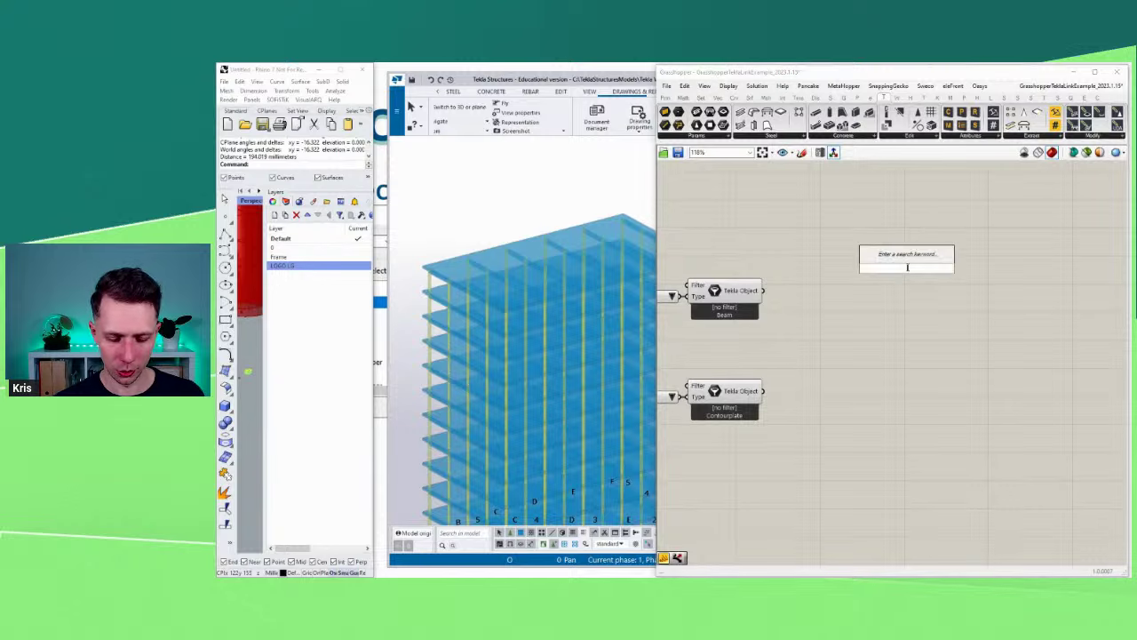
text(geo)
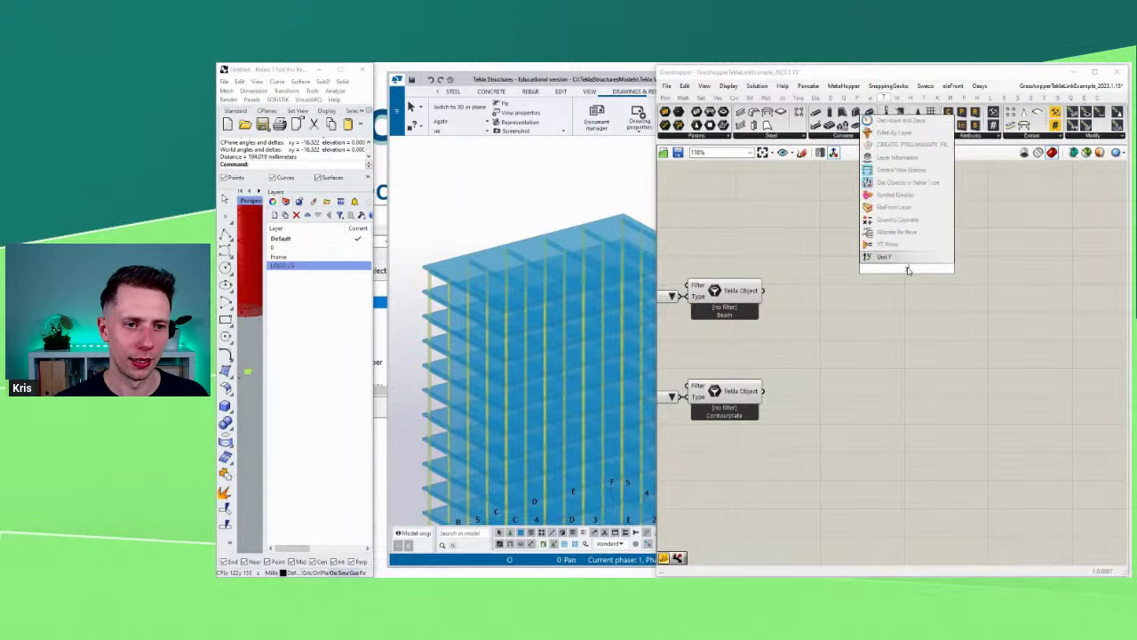
key(BackSpace)
key(BackSpace)
key(BackSpace)
text(text ma)
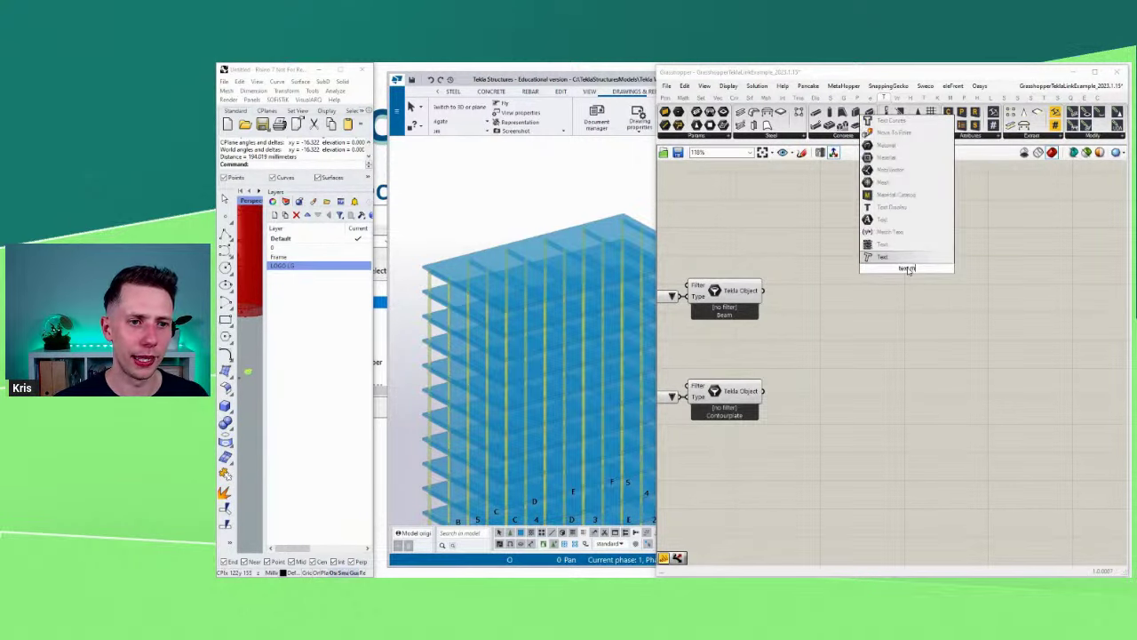
key(Up)
key(Up)
key(Return)
scroll(906, 267, up, 2)
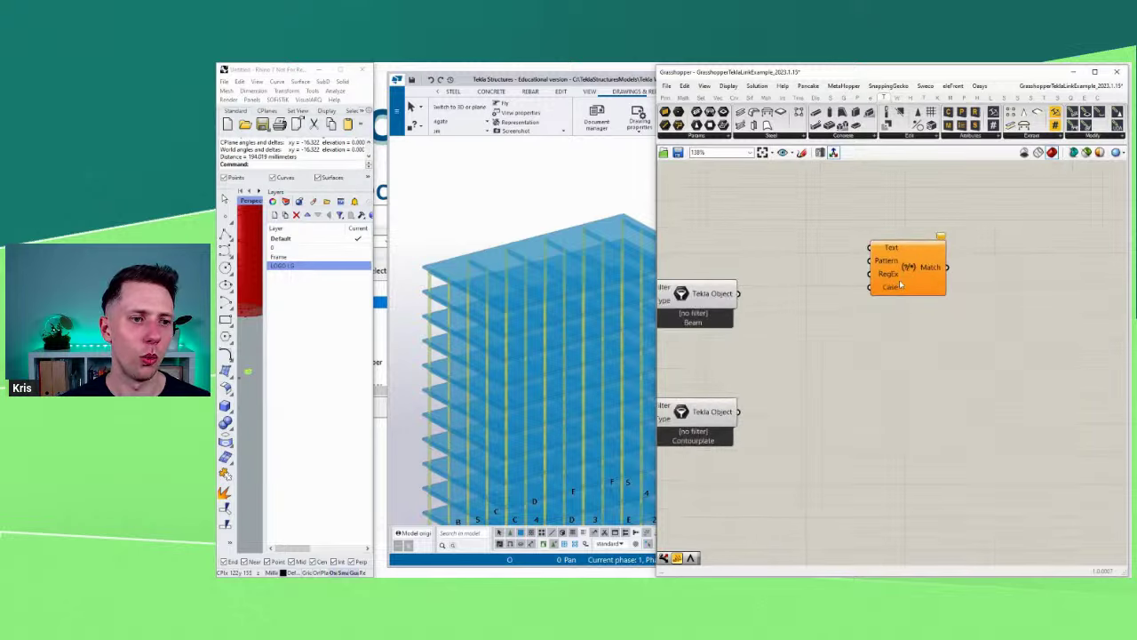
Step: Connect the BEAM filter's output to Match Text's Text input and a new panel reading Column to its Pattern input
drag(740, 299, 927, 306)
click(766, 329)
double_click(814, 338)
text(//Column)
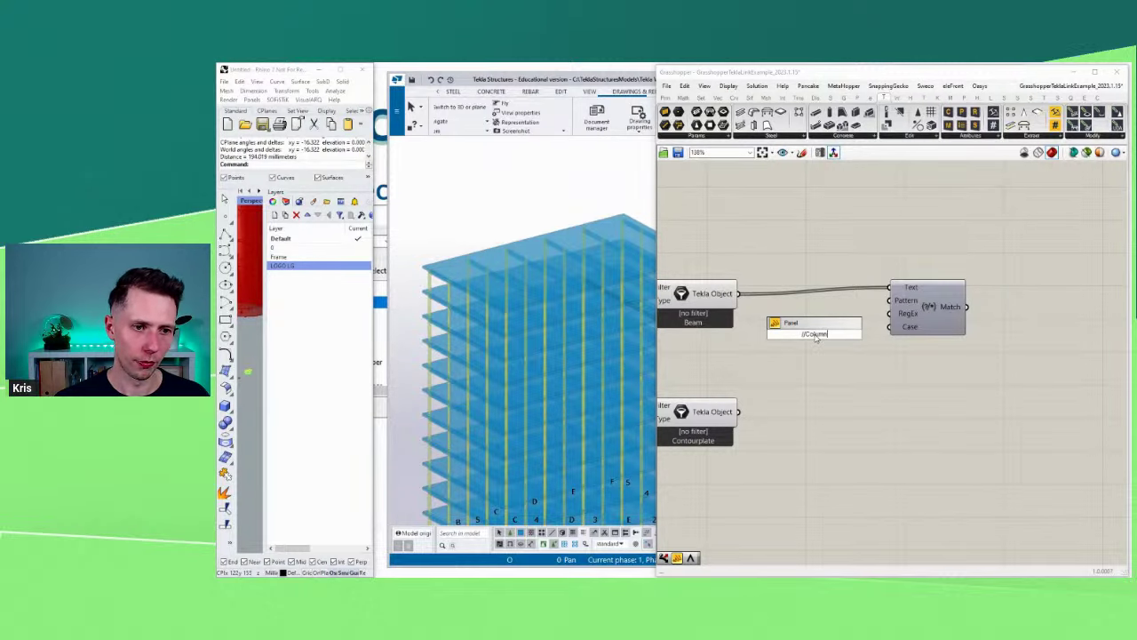
key(Return)
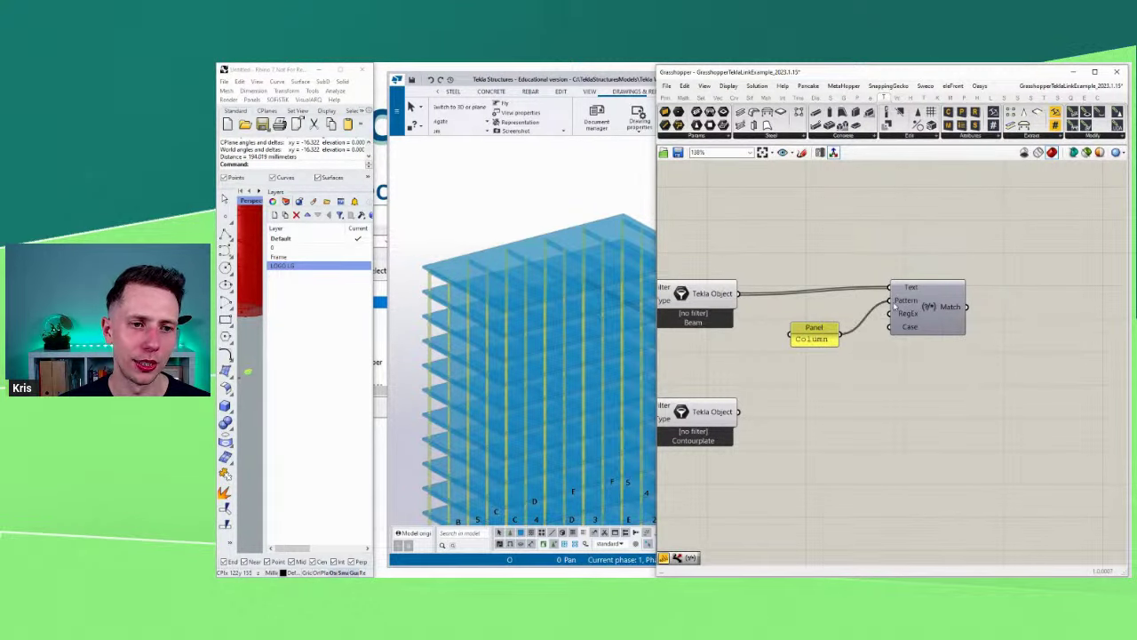
drag(912, 314, 876, 320)
Step: Add a Dispatch component beside the Match Text component
double_click(1009, 293)
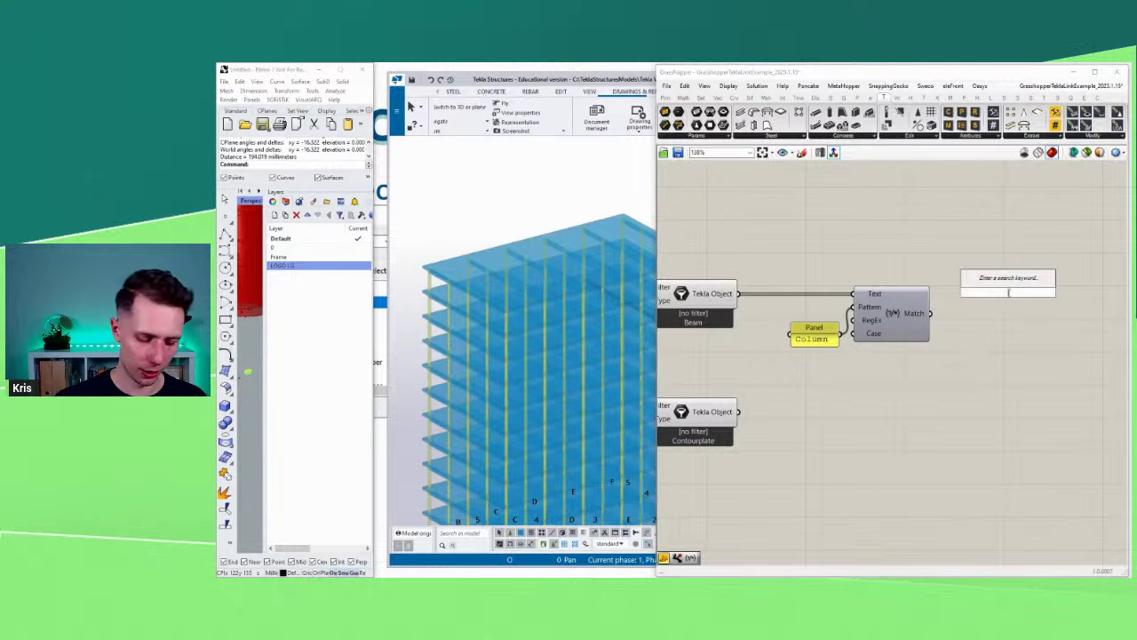
text(disp)
key(Return)
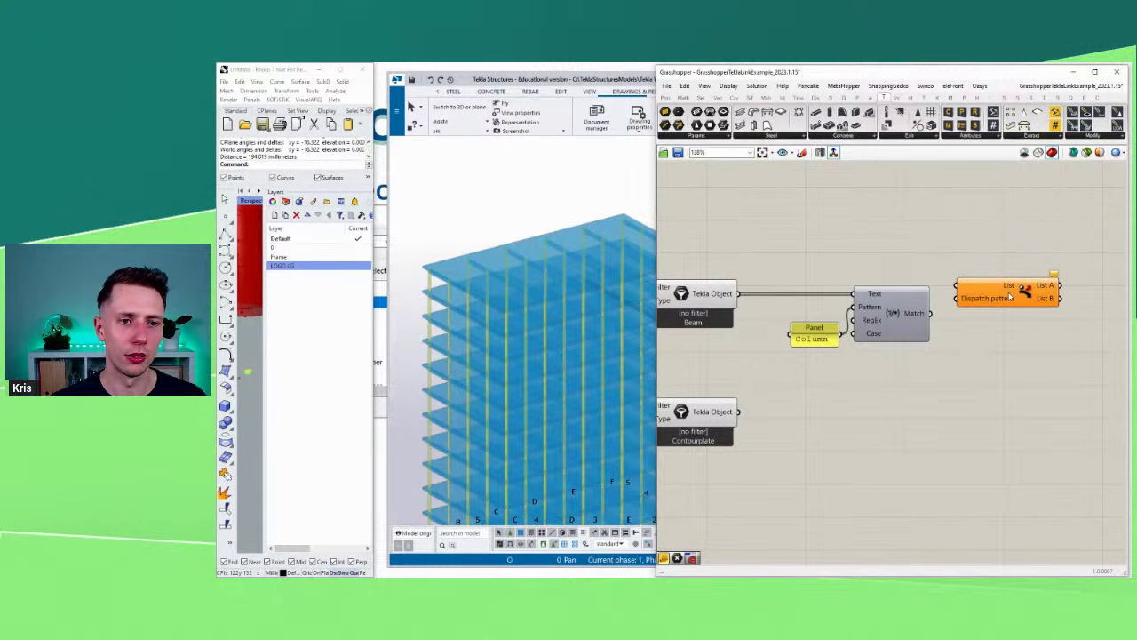
Step: Feed the BEAM objects and the Match result into Dispatch, and connect its List A output to a new Model Object parameter
drag(737, 292, 1023, 260)
right_drag(985, 296, 772, 271)
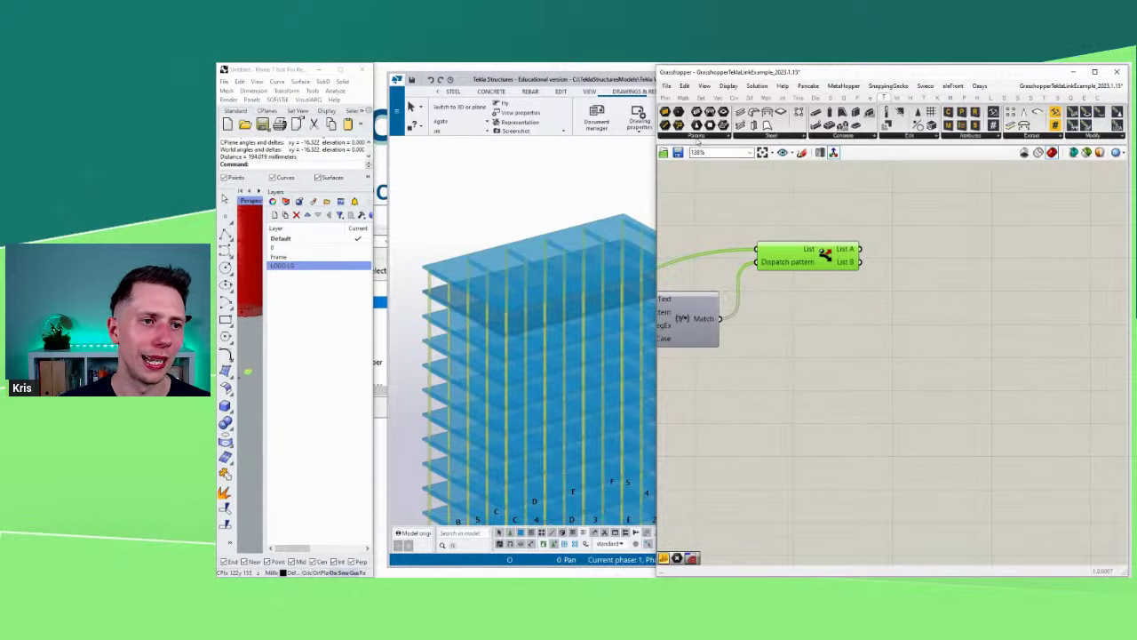
click(697, 140)
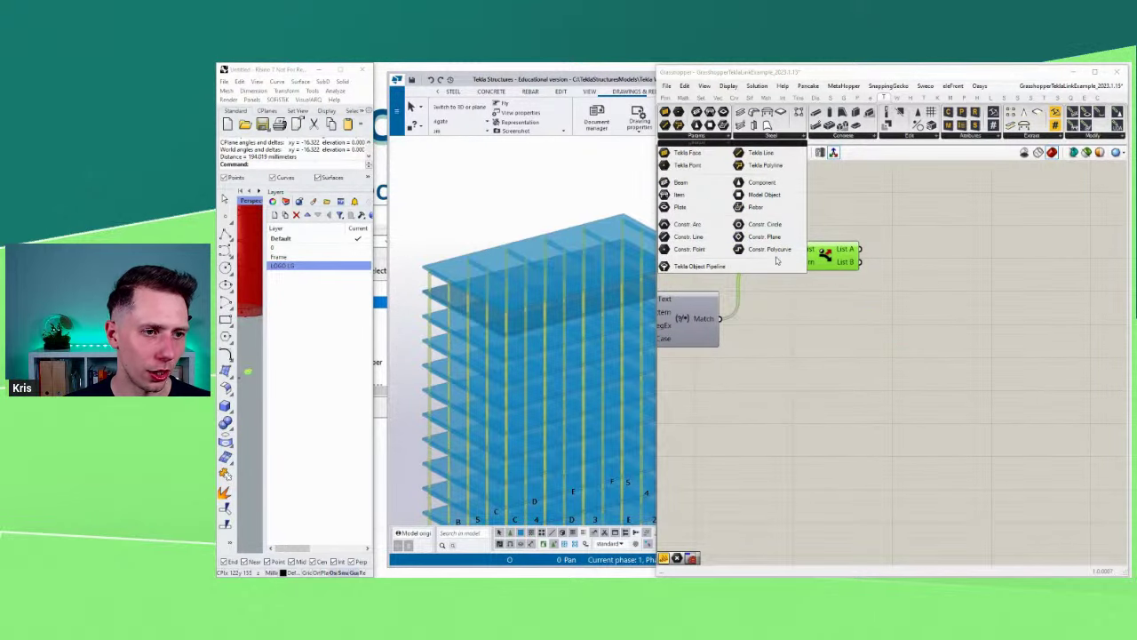
click(763, 194)
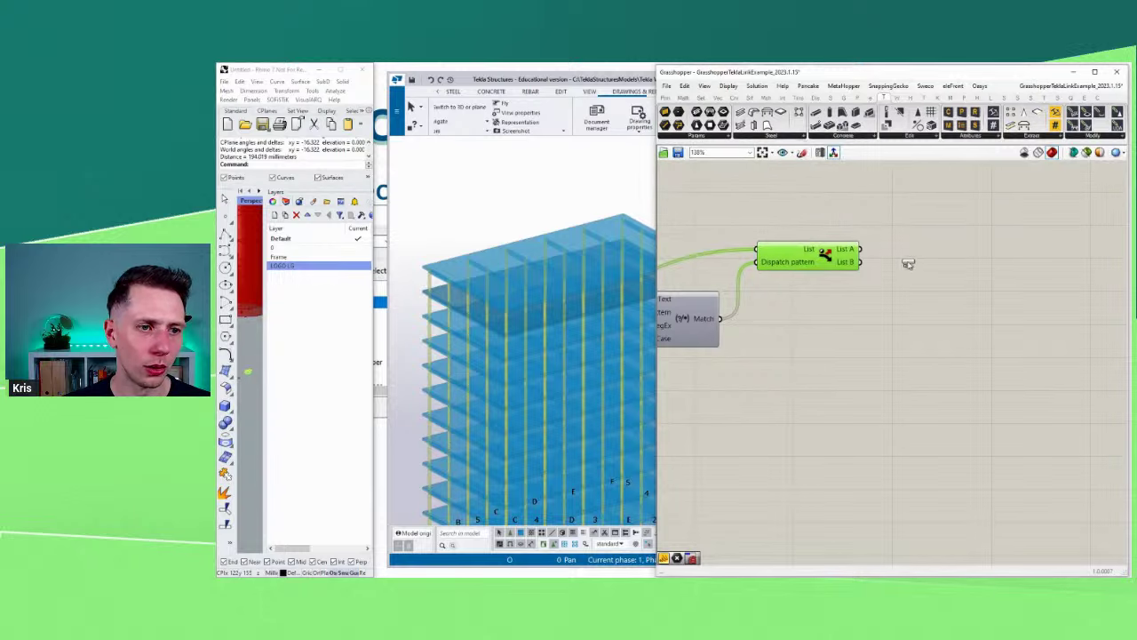
drag(908, 264, 909, 259)
click(911, 262)
click(989, 297)
right_drag(974, 293, 938, 280)
drag(888, 243, 887, 237)
right_drag(919, 279, 928, 246)
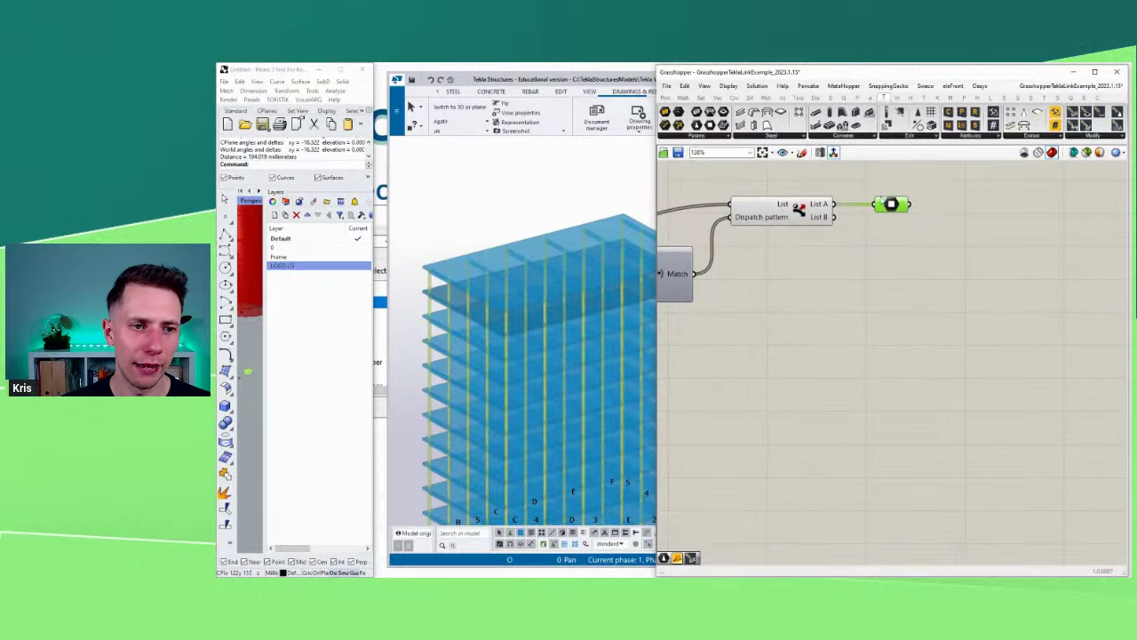
mouse_move(897, 203)
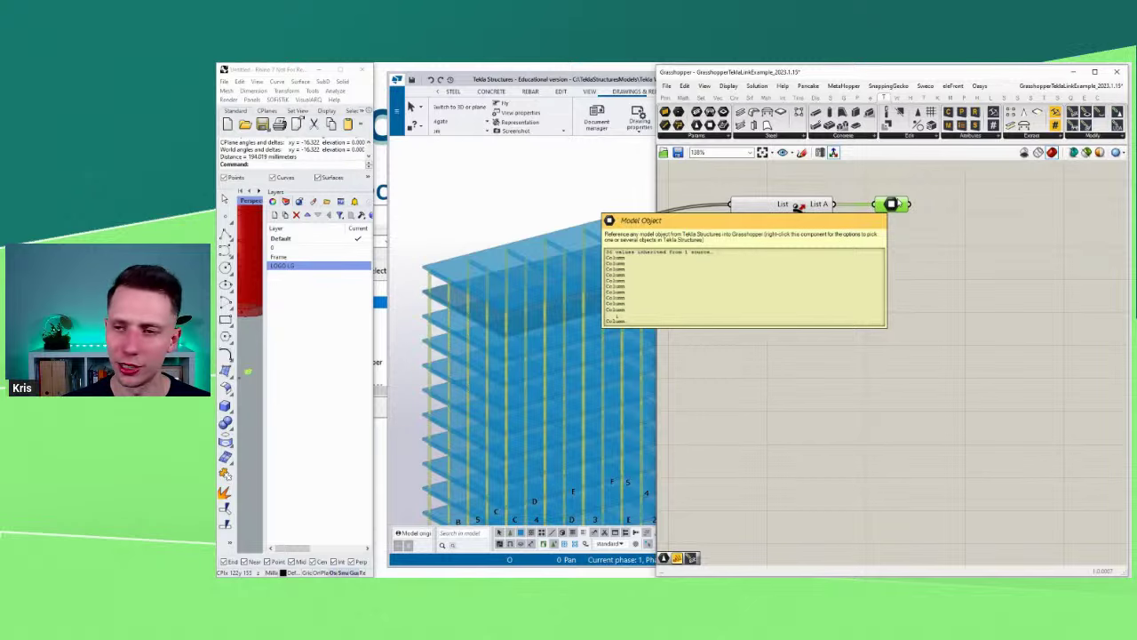
Step: Add a Modify Beam component and connect the Model Object parameter to its Beam input
scroll(950, 222, up, 3)
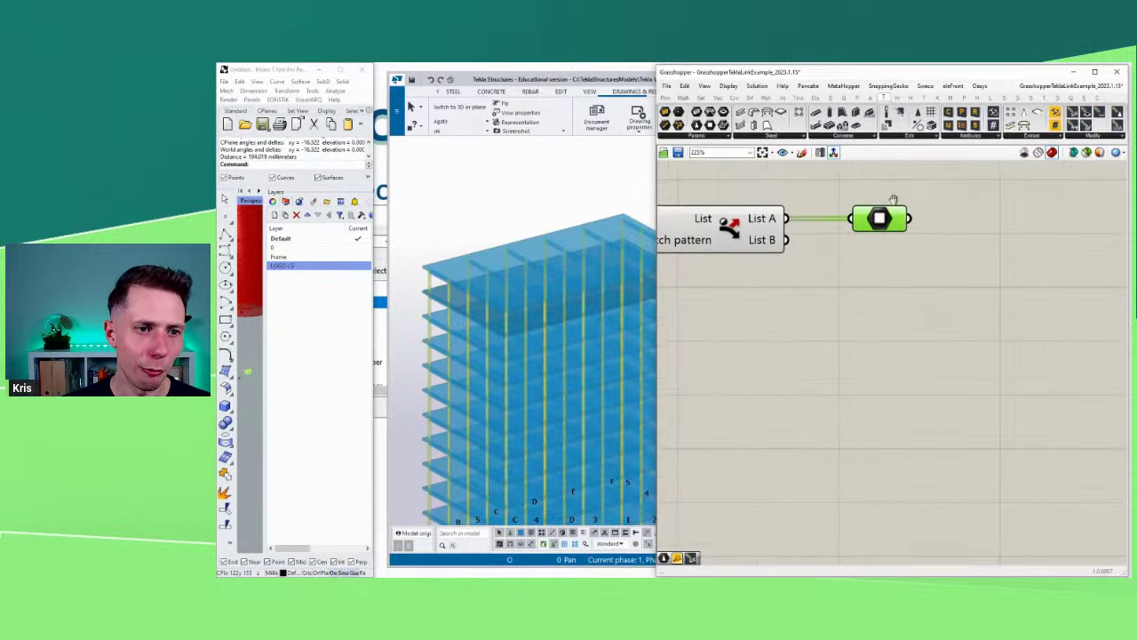
click(1106, 133)
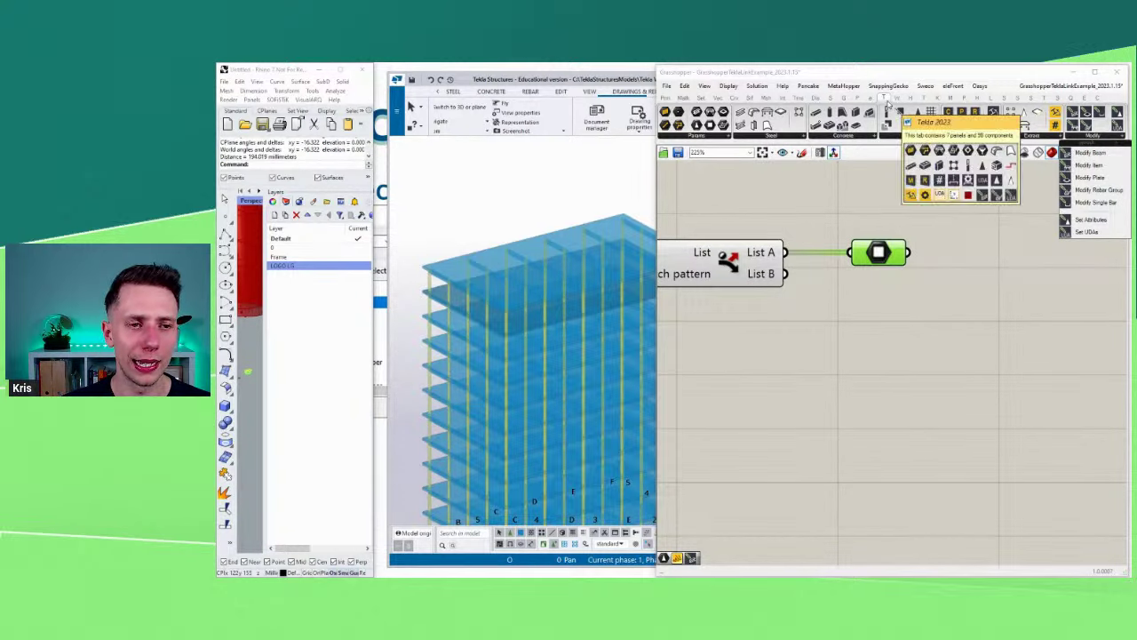
click(1083, 156)
drag(1044, 279, 1039, 281)
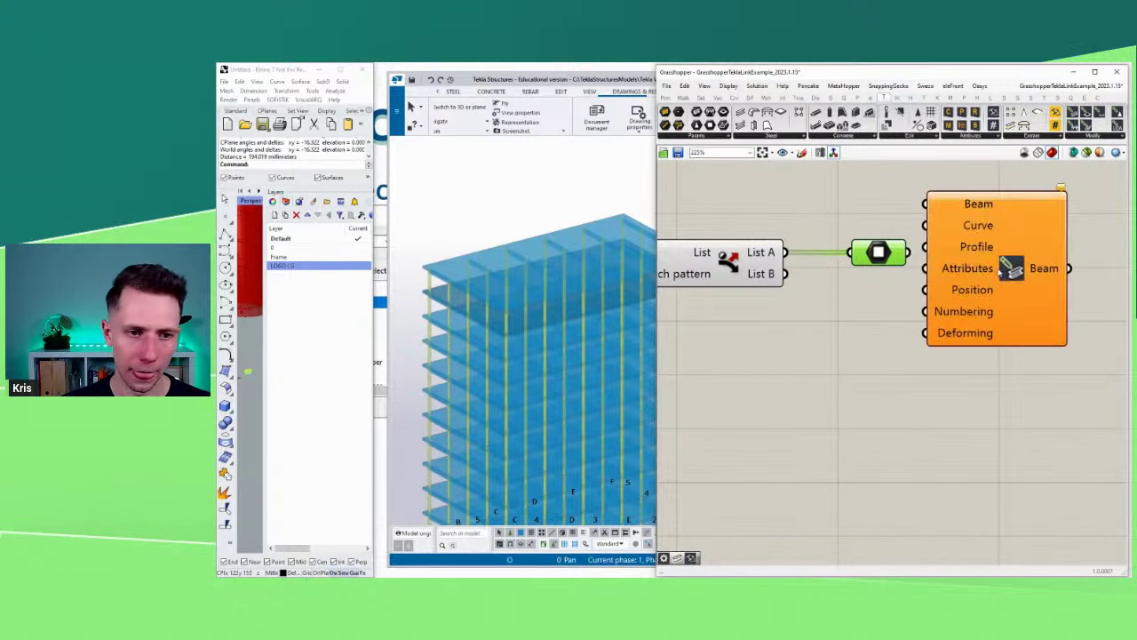
drag(915, 255, 951, 263)
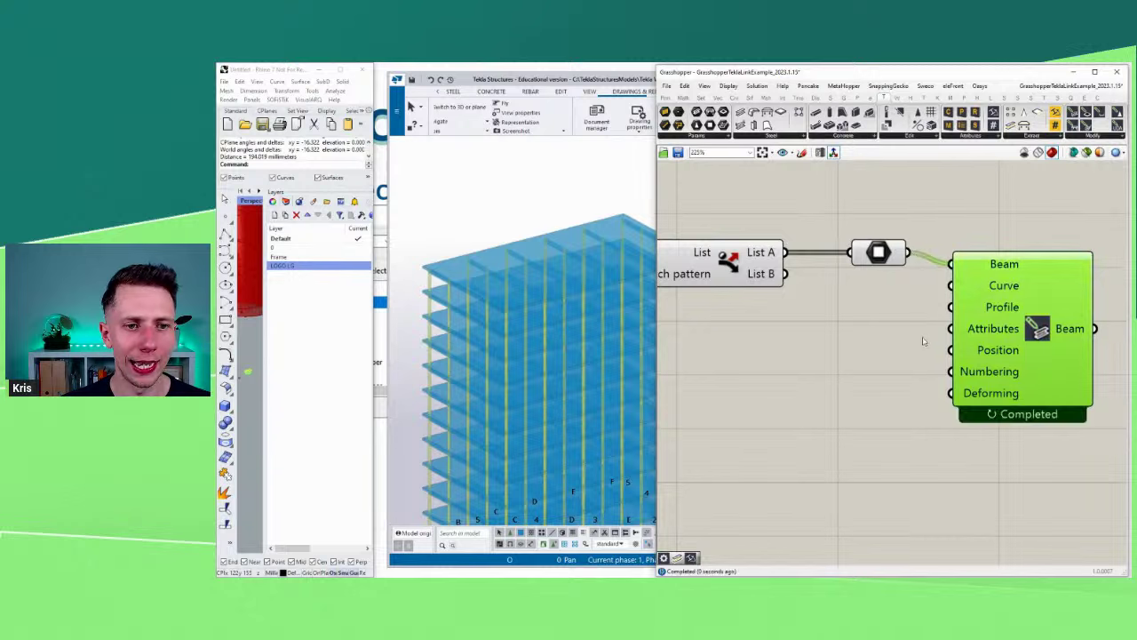
Step: Examine the selected columns in the Tekla Structures 3D view from a rotated angle
scroll(471, 324, down, 2)
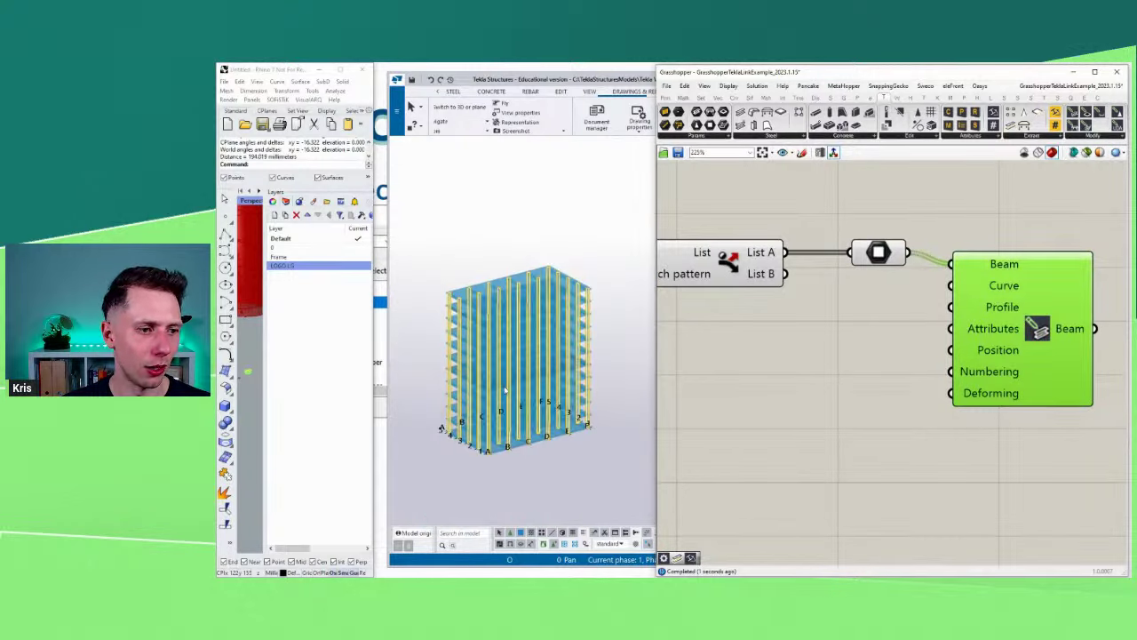
scroll(547, 338, up, 2)
scroll(535, 328, up, 1)
ctrl+middle_drag(534, 328, 503, 320)
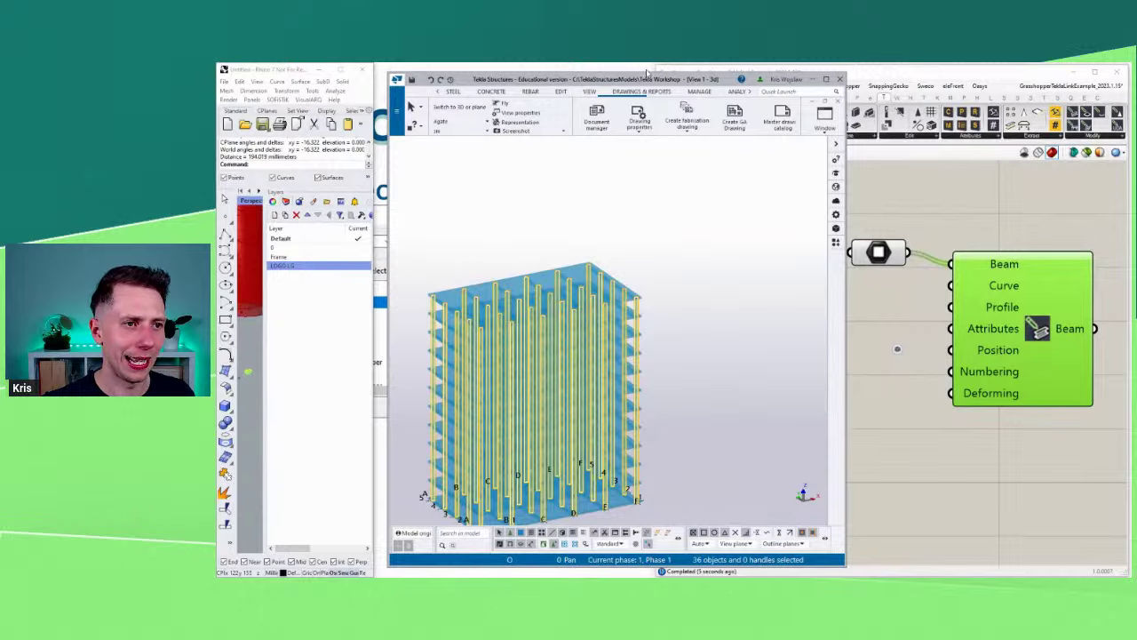
drag(647, 73, 463, 78)
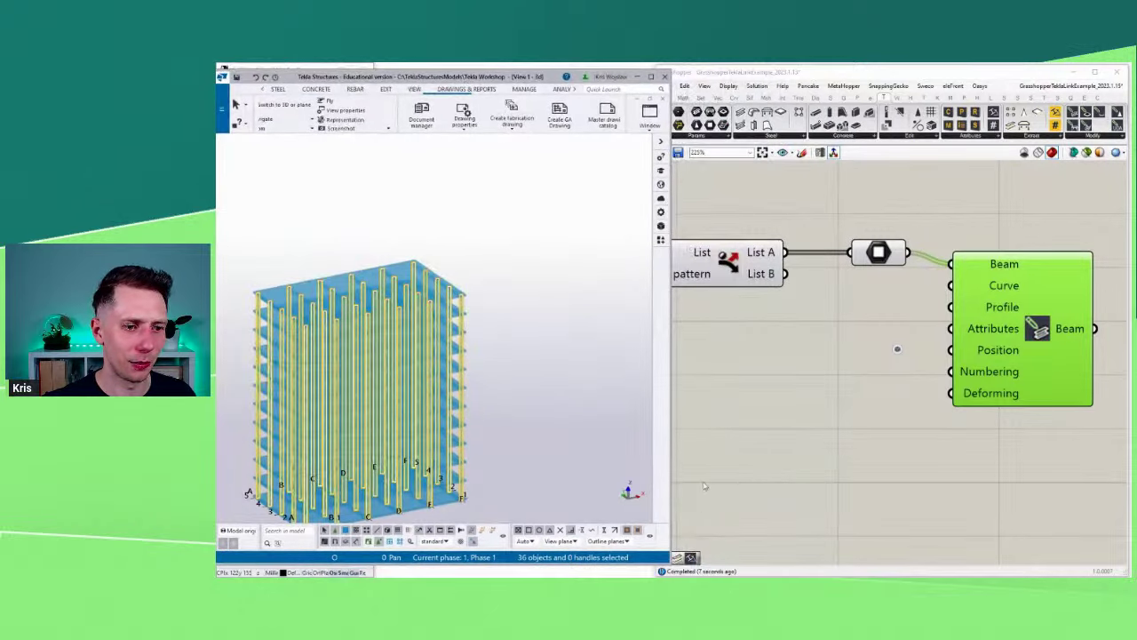
click(785, 435)
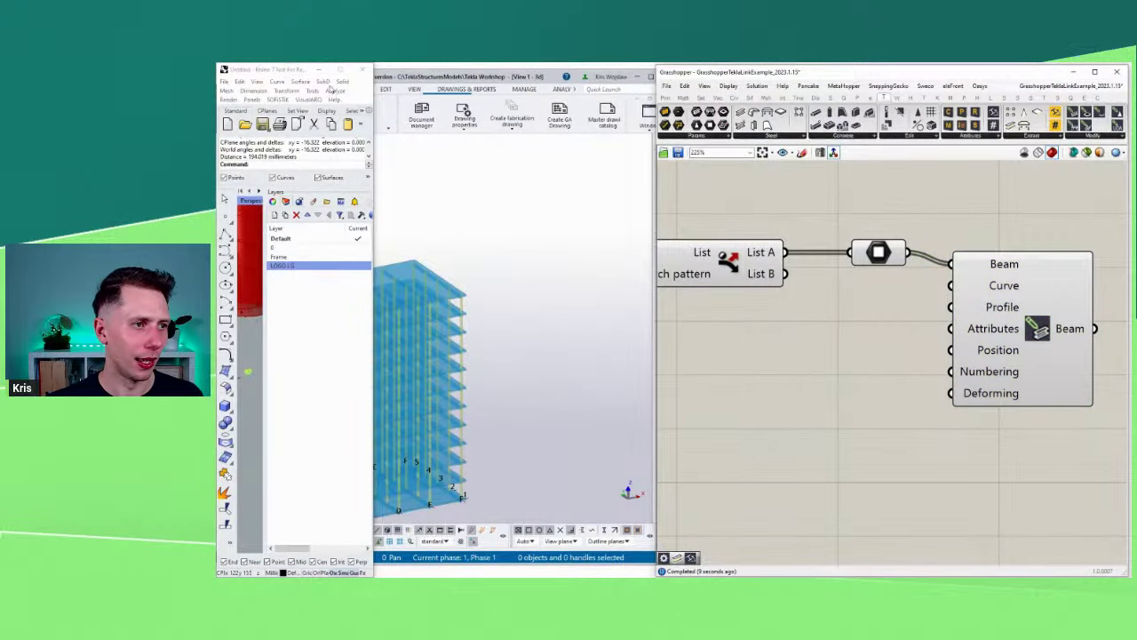
Step: Rearrange the Rhino and Tekla Structures windows so the building model stays visible beside the Grasshopper canvas
mouse_move(304, 71)
mouse_down()
mouse_move(227, 82)
mouse_move(306, 87)
mouse_up()
drag(494, 80, 525, 76)
scroll(911, 286, down, 2)
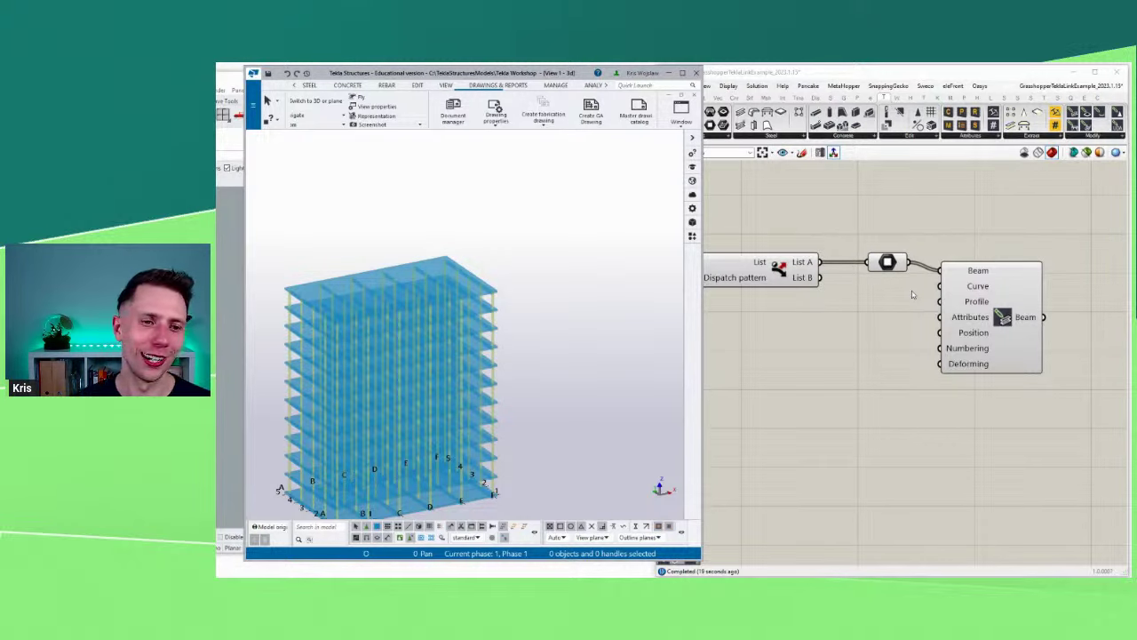
scroll(912, 291, down, 1)
right_click(841, 329)
right_drag(860, 315, 877, 334)
drag(512, 80, 606, 83)
drag(775, 285, 686, 293)
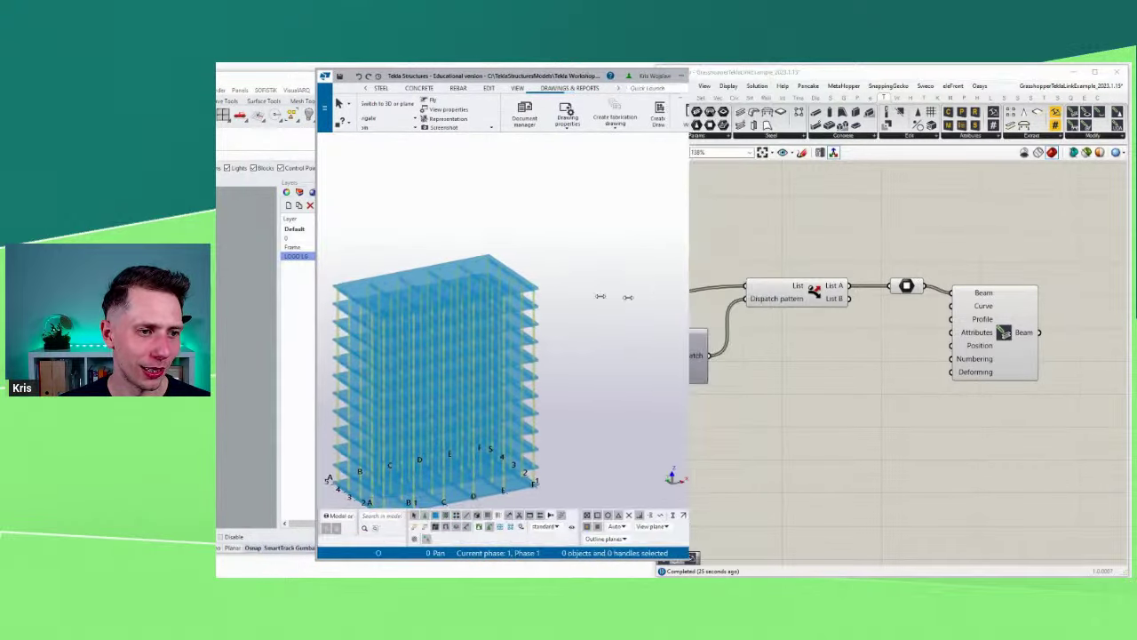
click(908, 363)
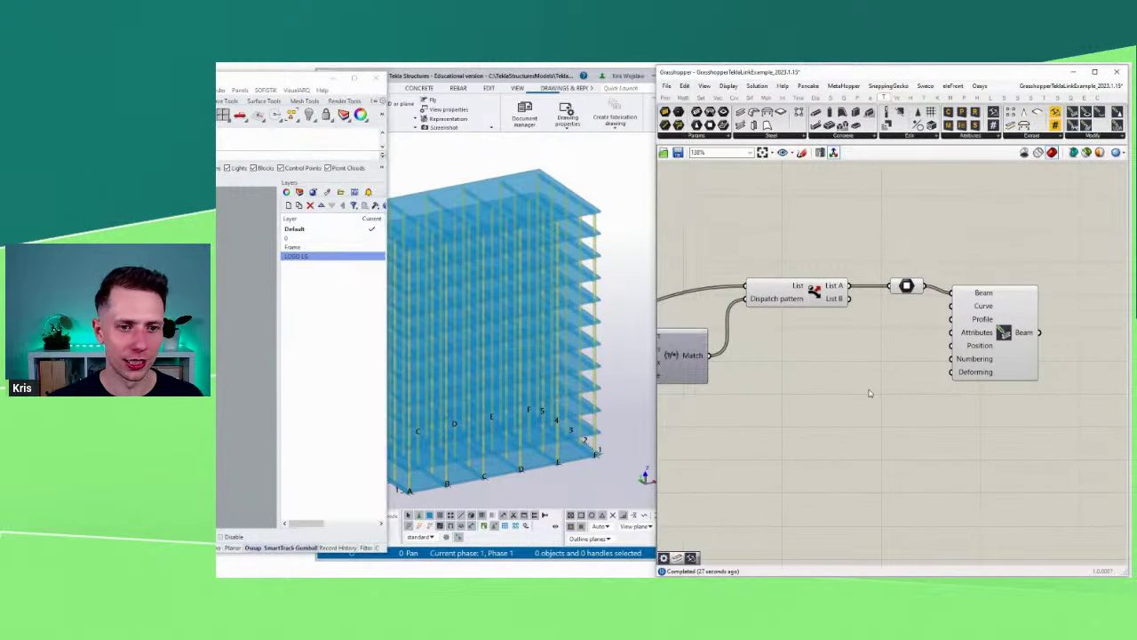
Step: Add a Part Attributes component below Dispatch and connect it to Modify Beam's Attributes input
double_click(870, 392)
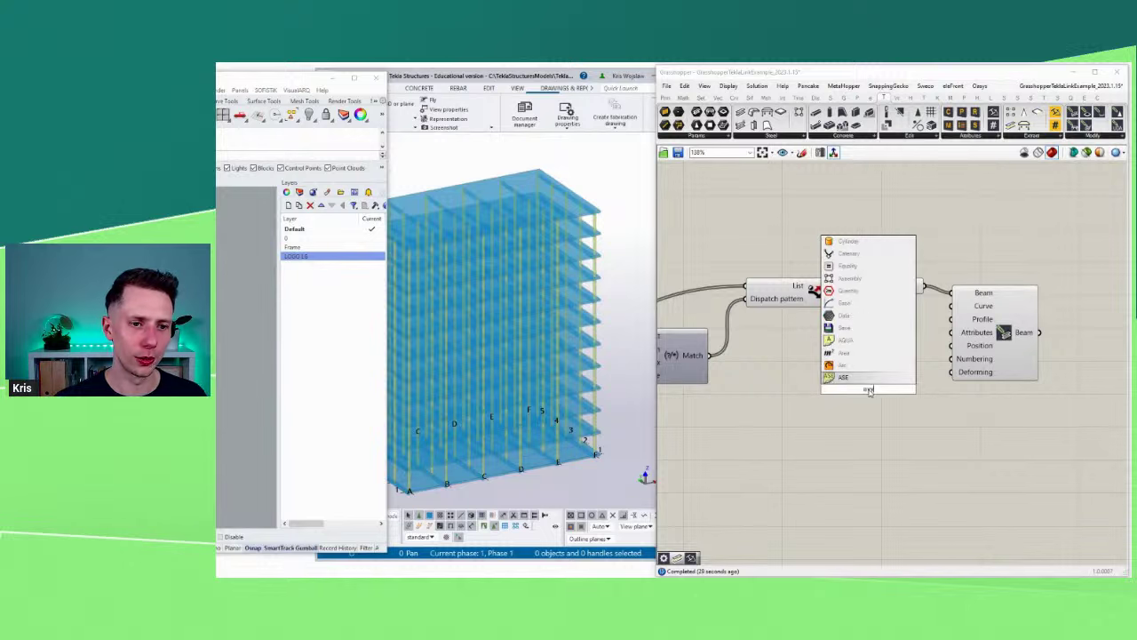
text(att)
key(Up)
key(Up)
key(Up)
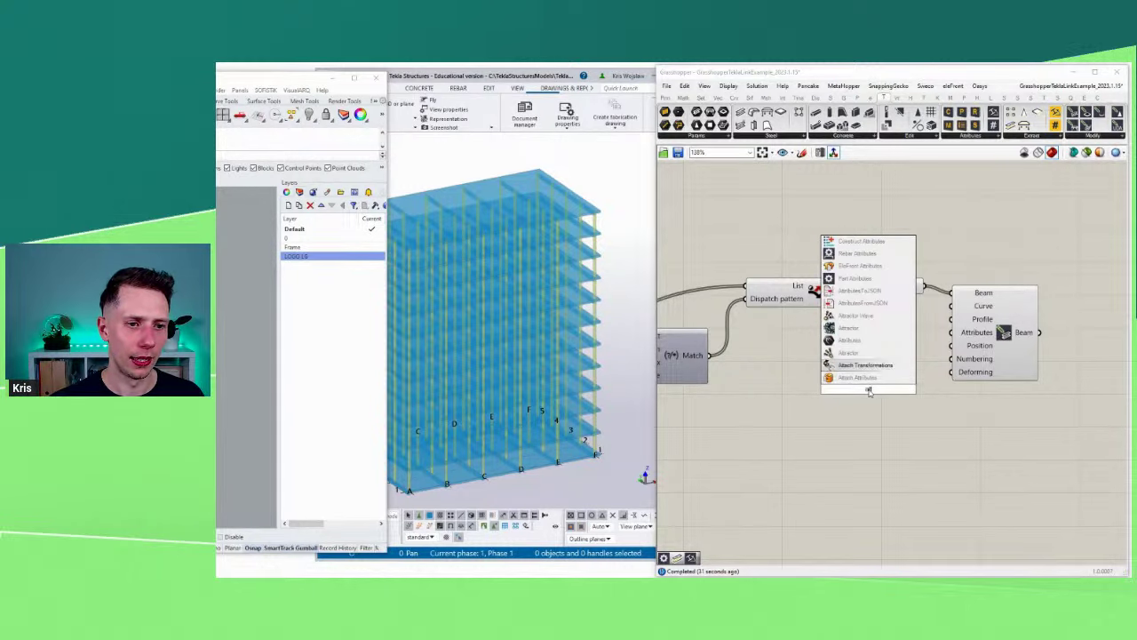
key(Return)
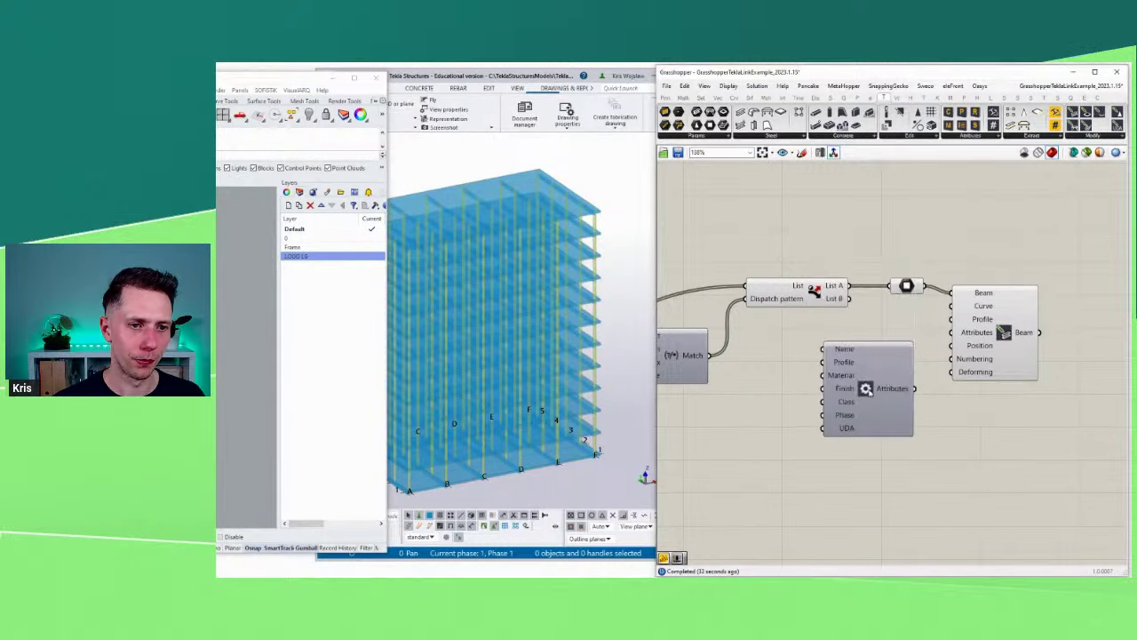
drag(915, 389, 952, 334)
drag(887, 406, 898, 426)
Step: Add a number slider set to 1 and connect it to the Class input of Part Attributes
right_drag(896, 430, 948, 410)
double_click(778, 435)
text(1)
key(Return)
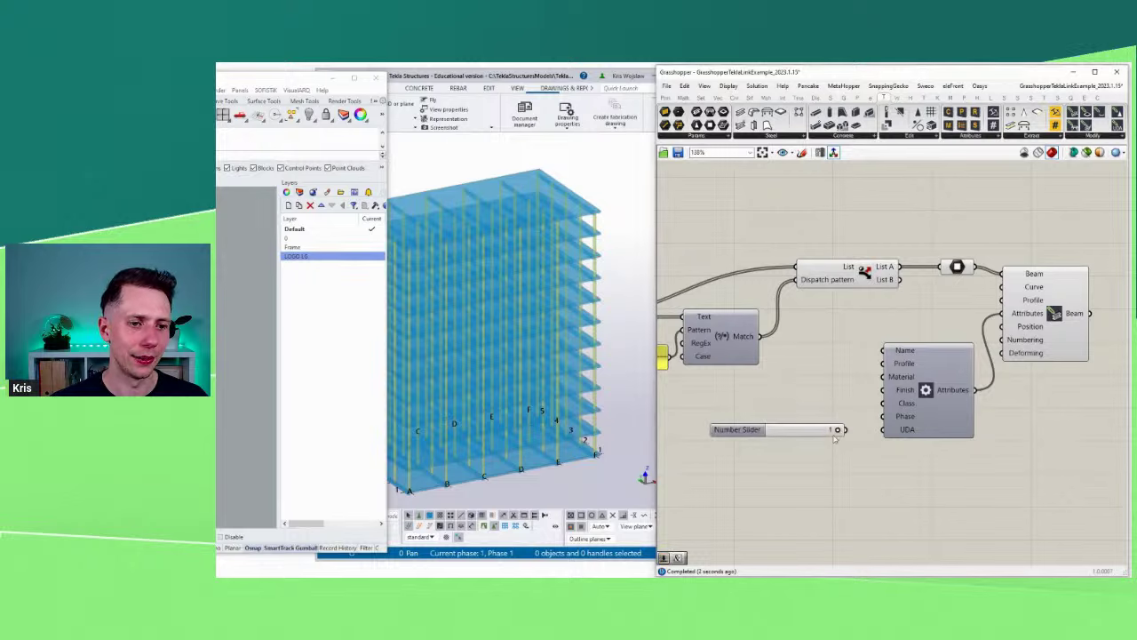
drag(891, 411, 890, 411)
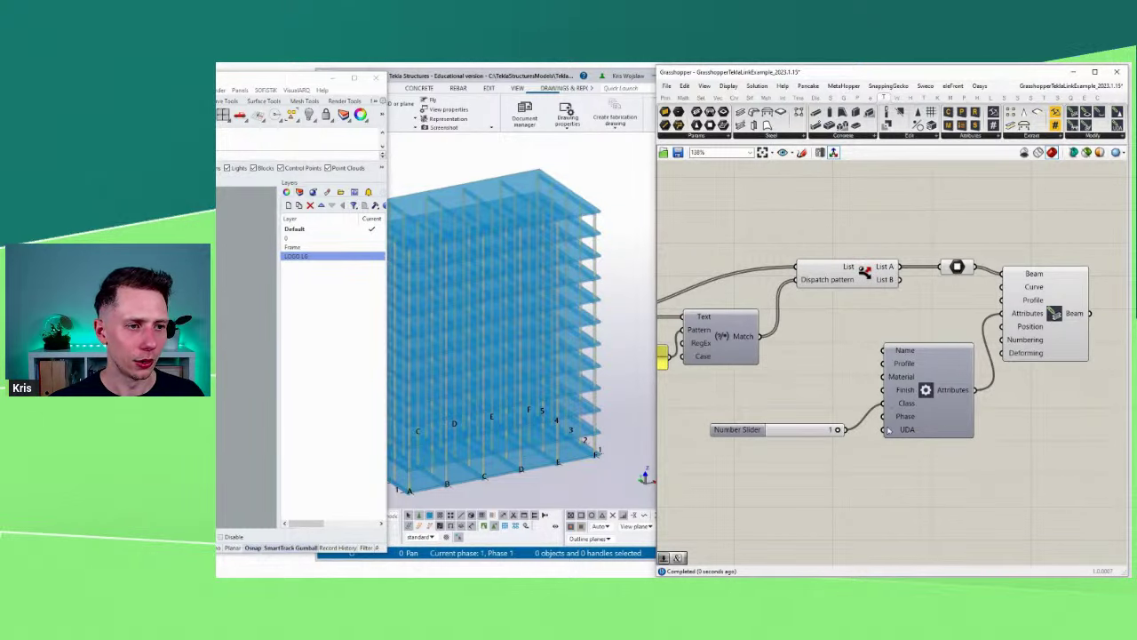
drag(788, 428, 787, 409)
right_drag(860, 433, 882, 388)
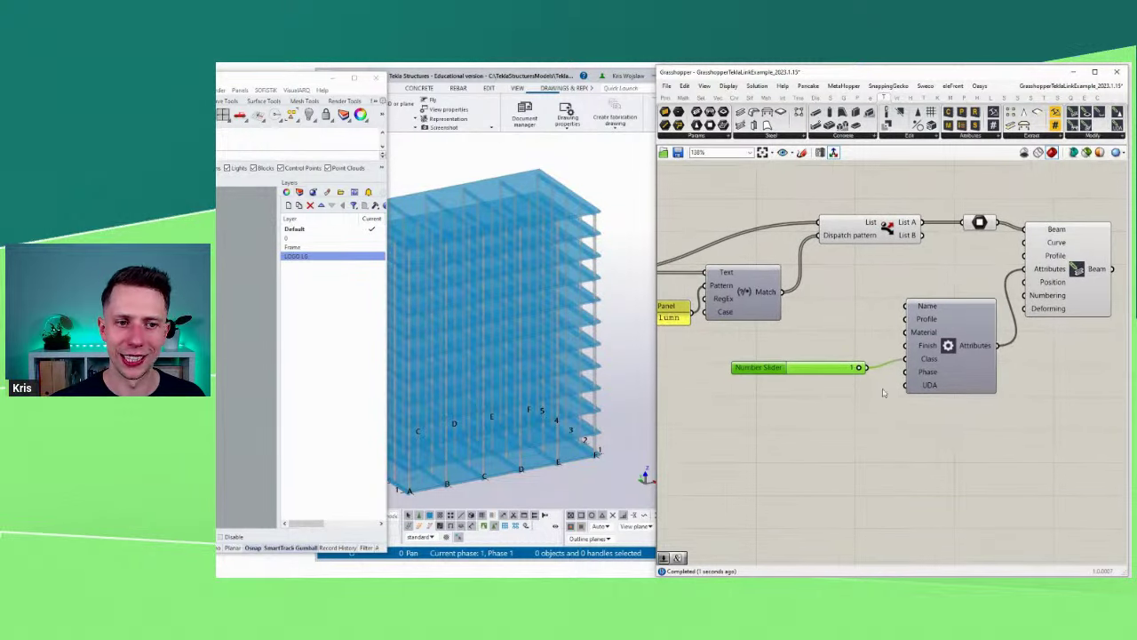
Step: Add a Series component to the canvas below the Class number slider
mouse_move(982, 224)
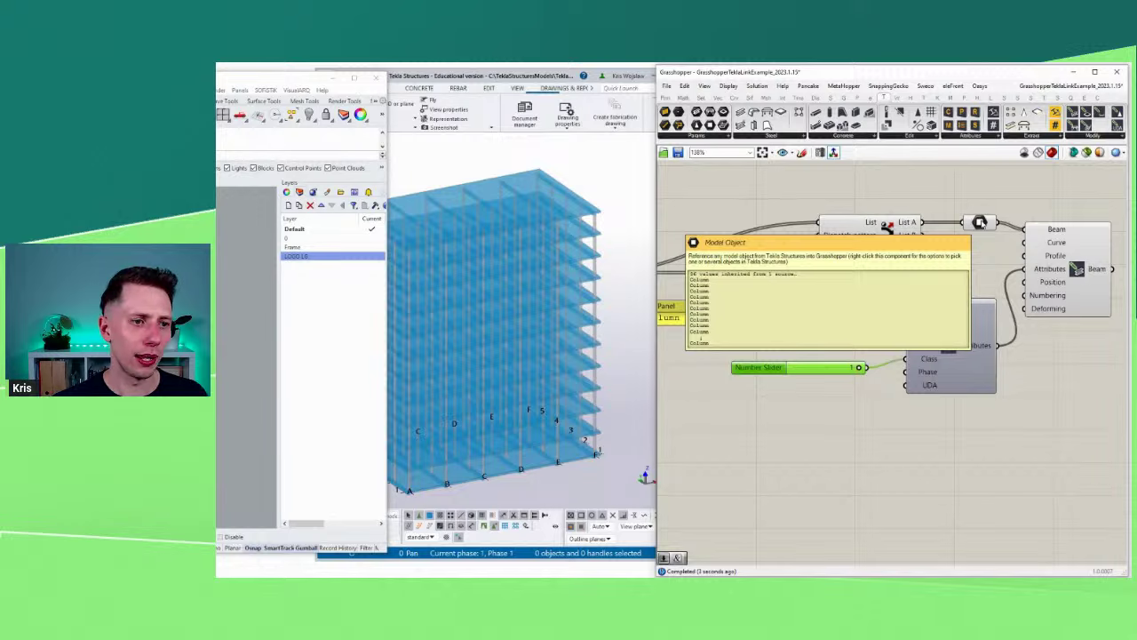
double_click(787, 442)
text(se)
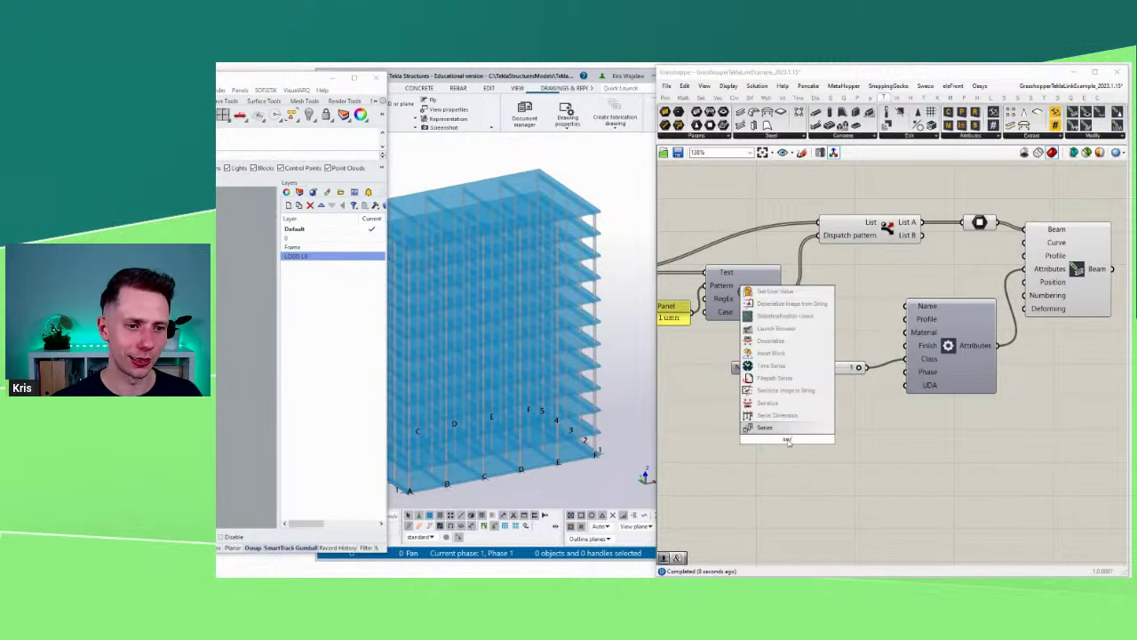
key(Return)
right_drag(825, 437, 882, 400)
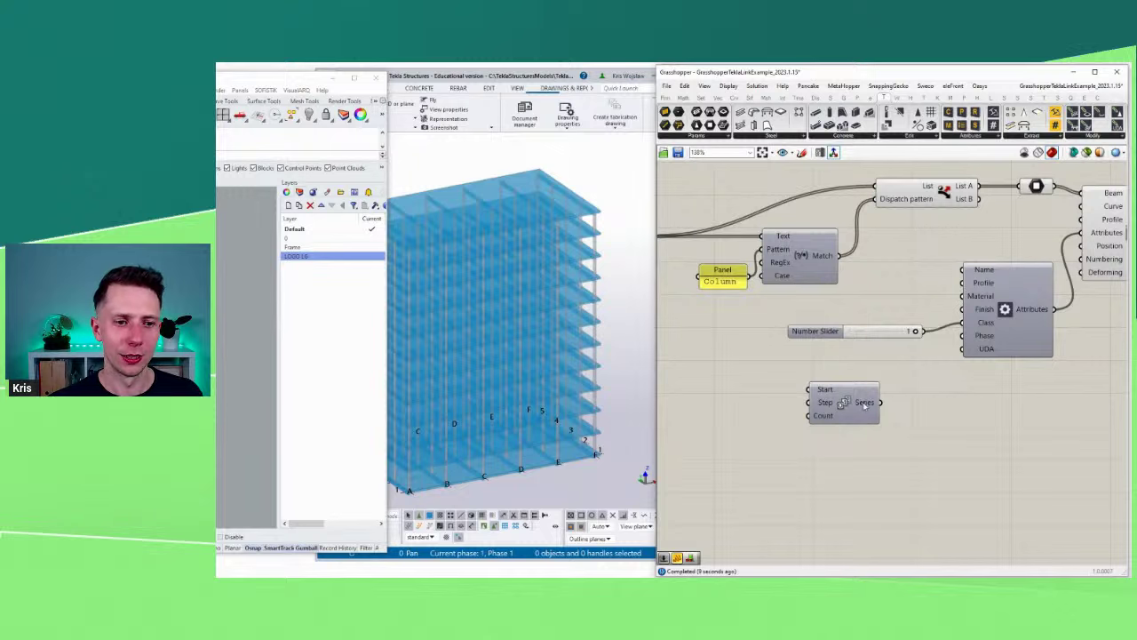
Step: Create a panel containing 1 and connect it to the Series component's Start input
mouse_move(865, 404)
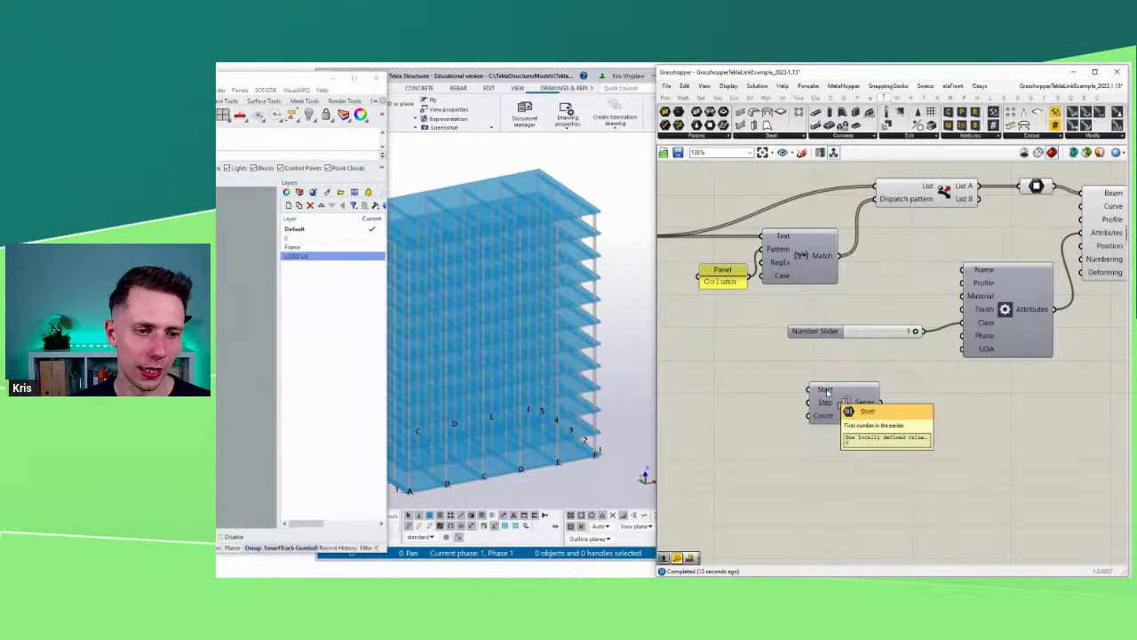
right_click(826, 391)
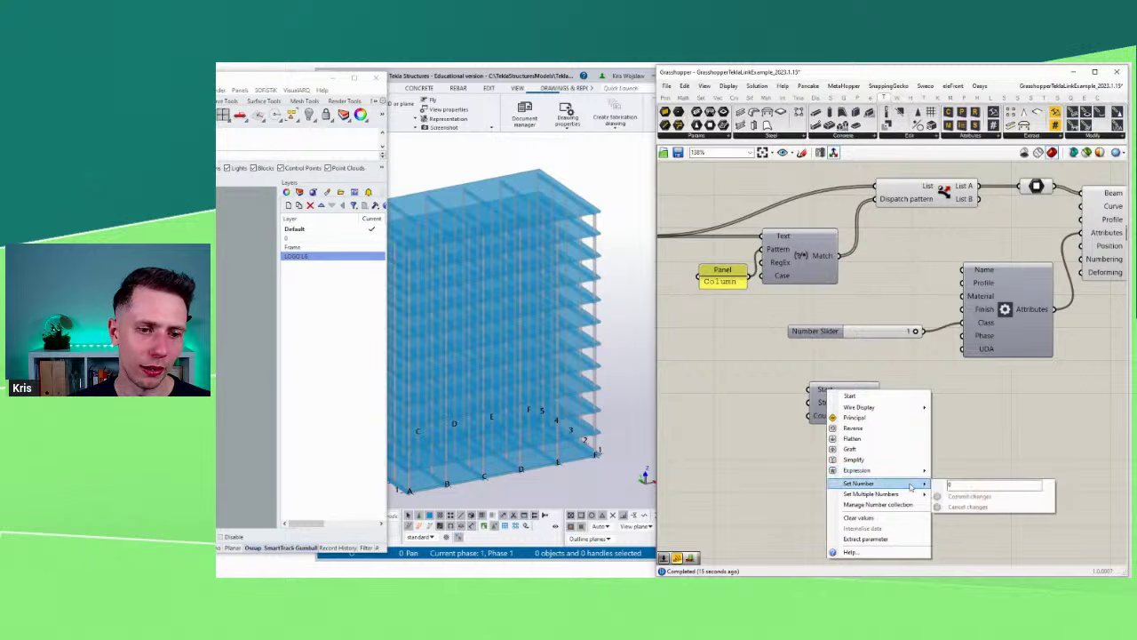
click(711, 395)
double_click(720, 378)
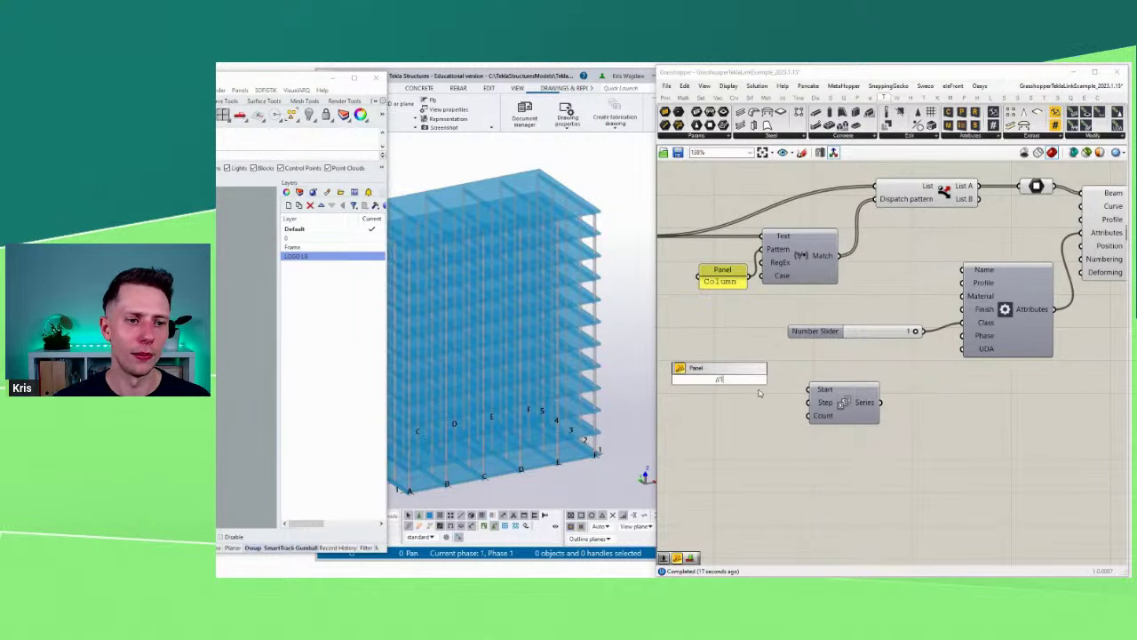
text(//1)
key(Return)
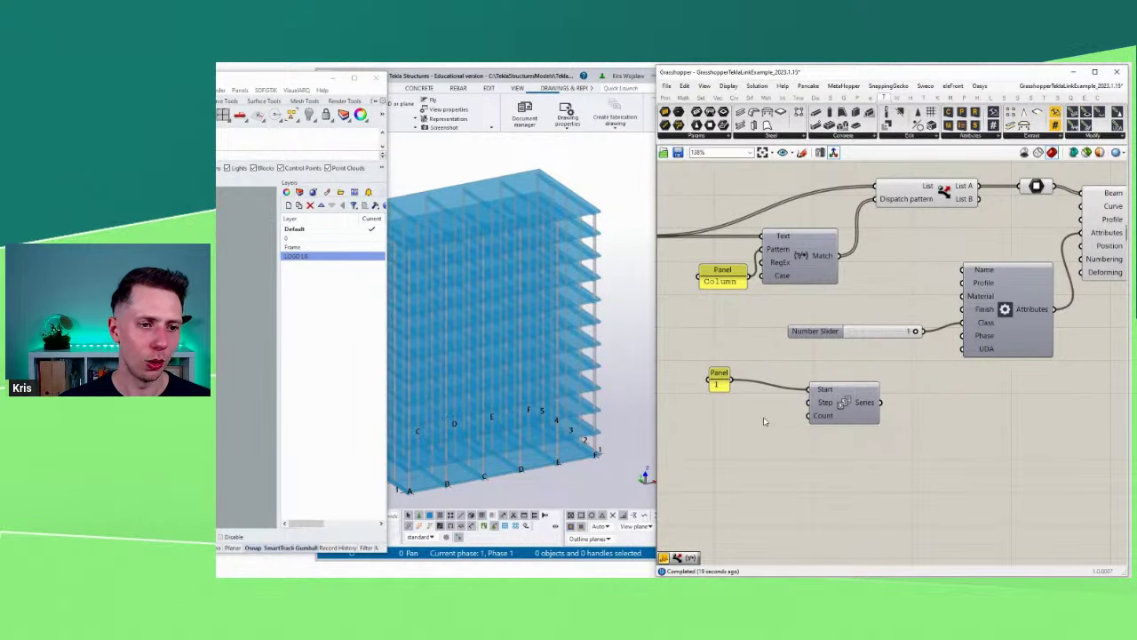
double_click(763, 422)
click(739, 461)
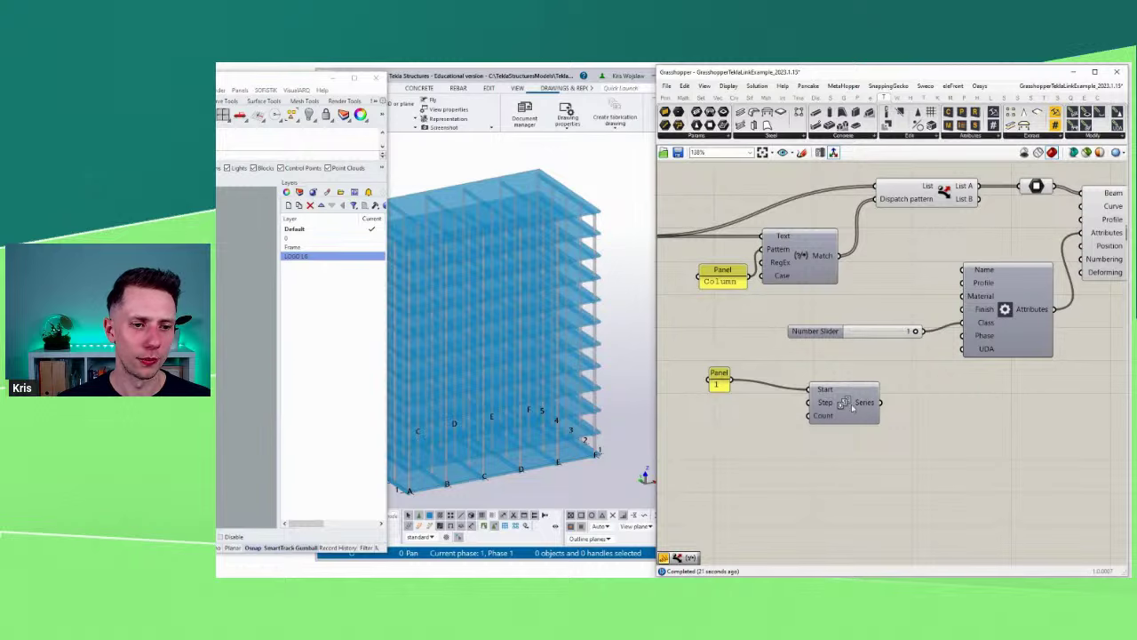
Step: Duplicate the panel containing 1, connect the copy to Series' Step input, and place it beneath the original
click(716, 383)
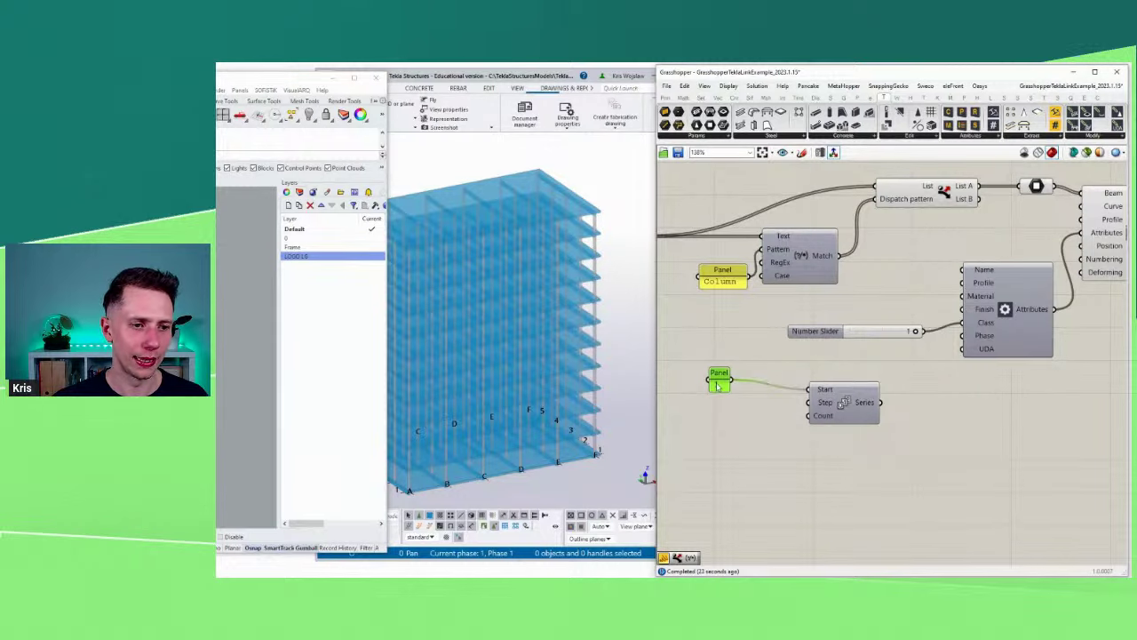
key(ctrl+c)
key(ctrl+v)
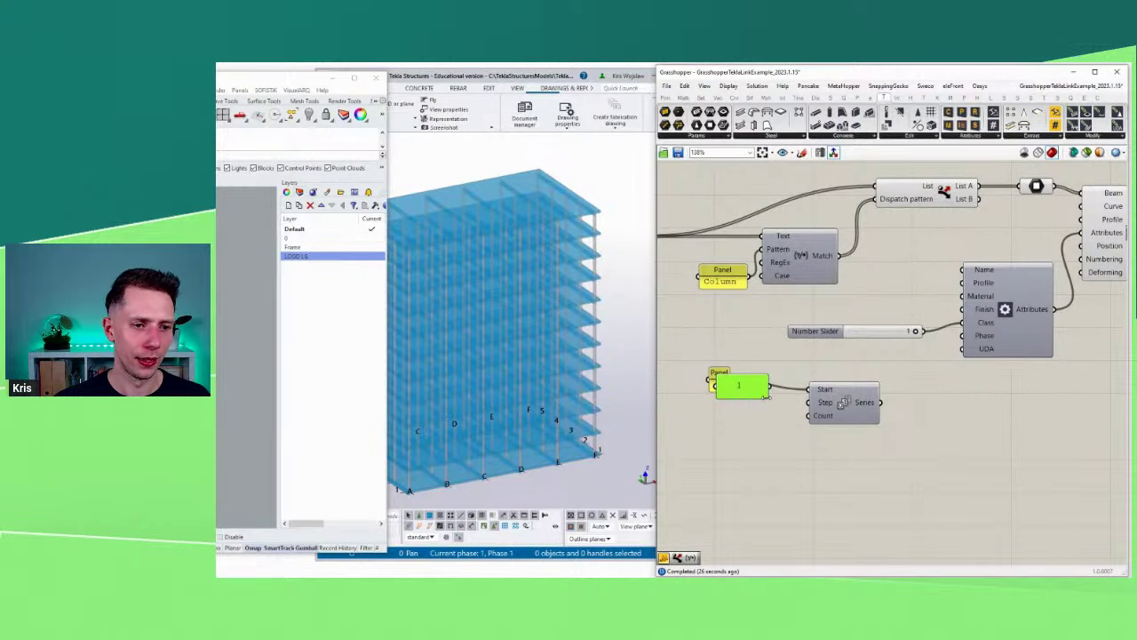
drag(738, 386, 809, 401)
drag(726, 390, 720, 406)
Step: Add a number slider set to 36 and connect it to the Series component's Count input
double_click(758, 451)
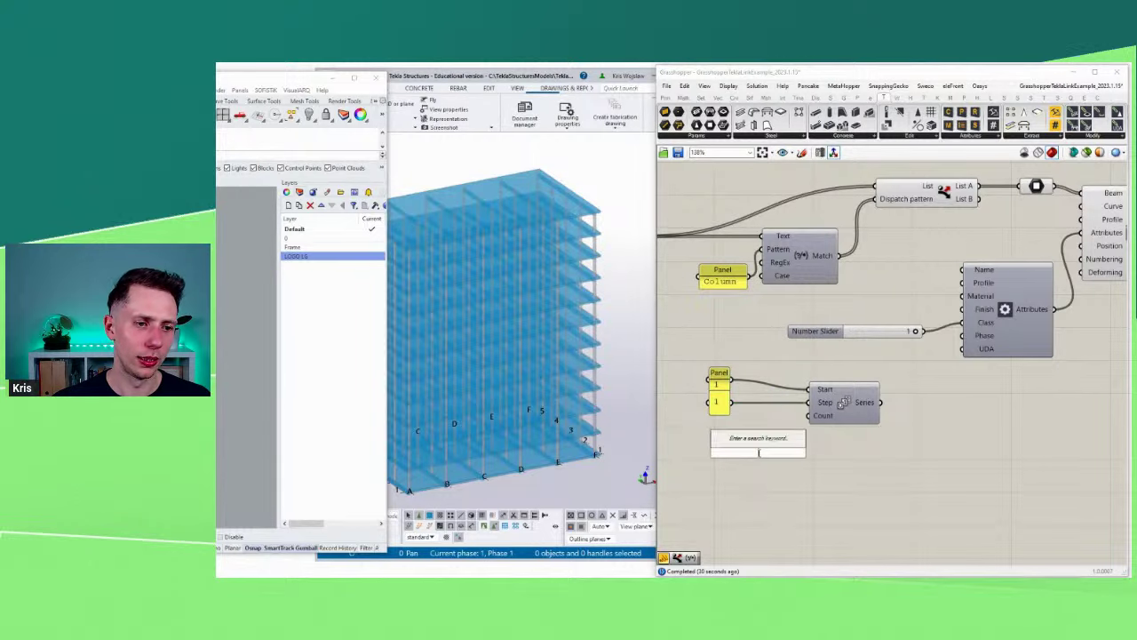
text(36)
key(Return)
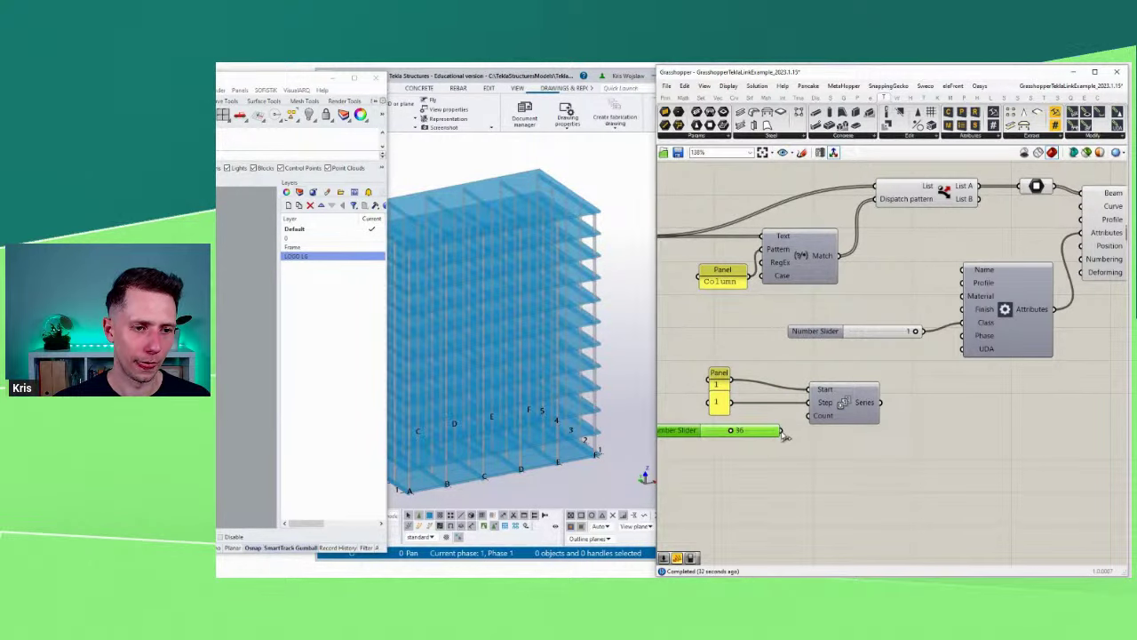
drag(781, 430, 809, 415)
mouse_move(869, 404)
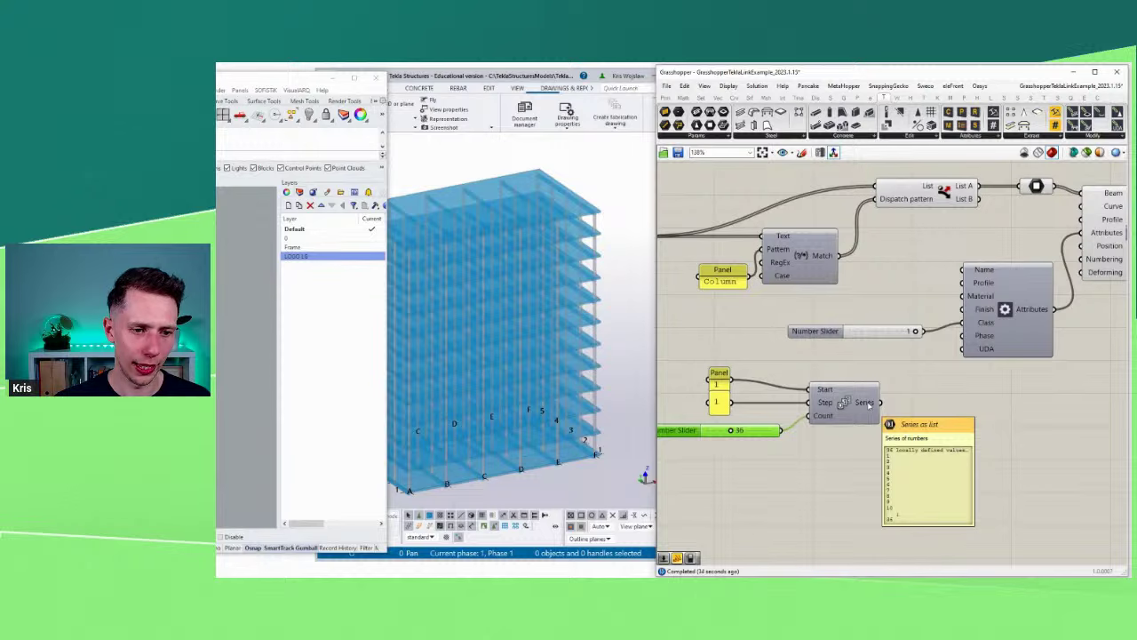
Step: Connect the Series output to the attributes component's Class input and delete the old Class number slider
right_drag(884, 407, 844, 403)
drag(842, 399, 926, 318)
click(774, 327)
key(Delete)
scroll(450, 302, down, 3)
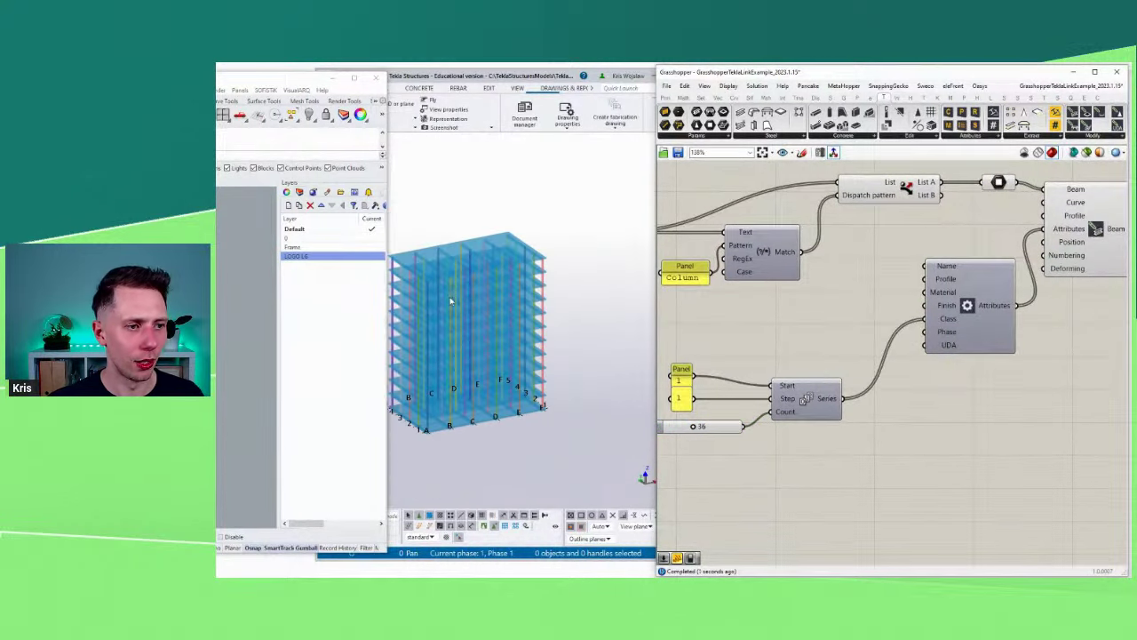
middle_drag(451, 301, 533, 236)
scroll(581, 263, up, 3)
scroll(577, 266, down, 1)
scroll(827, 313, down, 3)
Step: Move the Series component together with its two panels and count slider to a clearer spot further below Match Text
right_drag(845, 365, 886, 370)
scroll(887, 369, up, 3)
drag(858, 413, 689, 338)
drag(829, 369, 888, 397)
right_drag(885, 332, 891, 369)
click(845, 363)
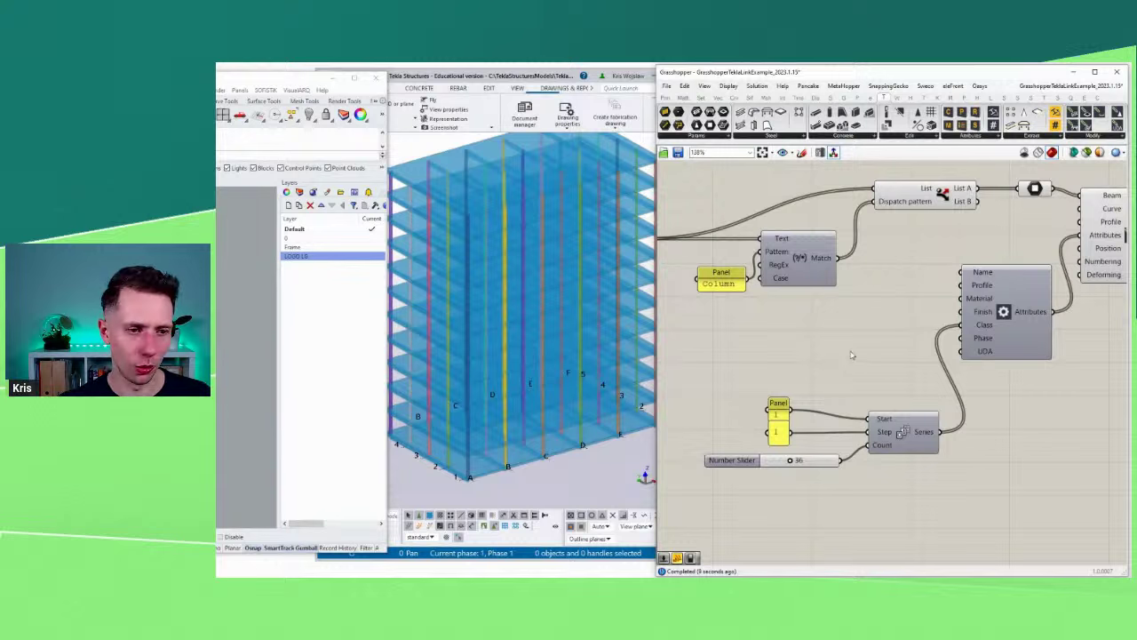
double_click(846, 334)
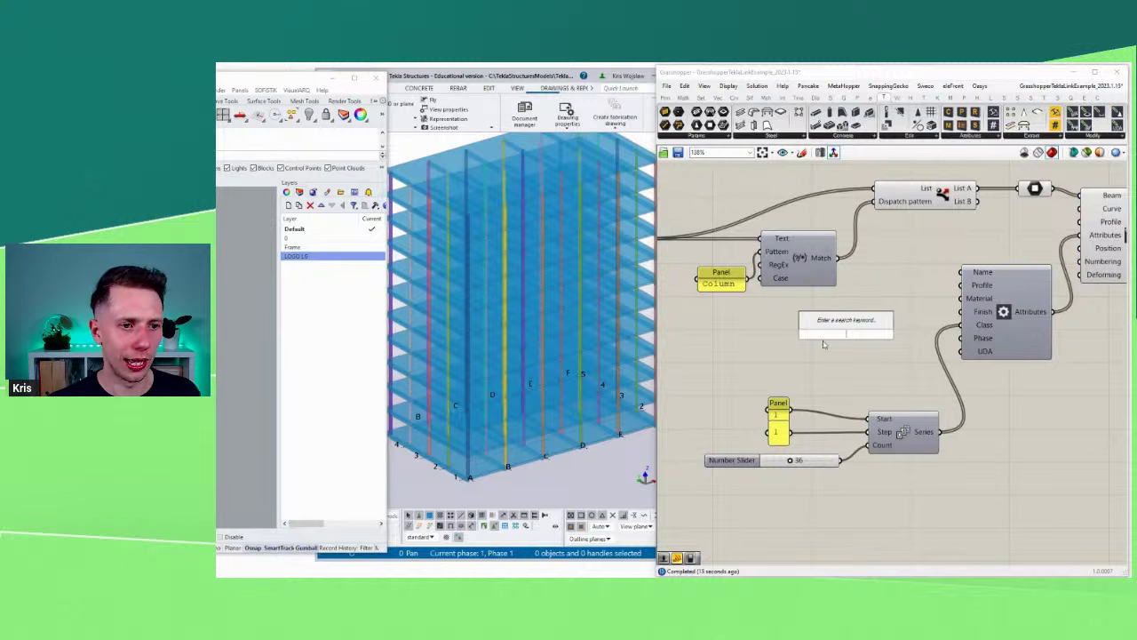
text(cont)
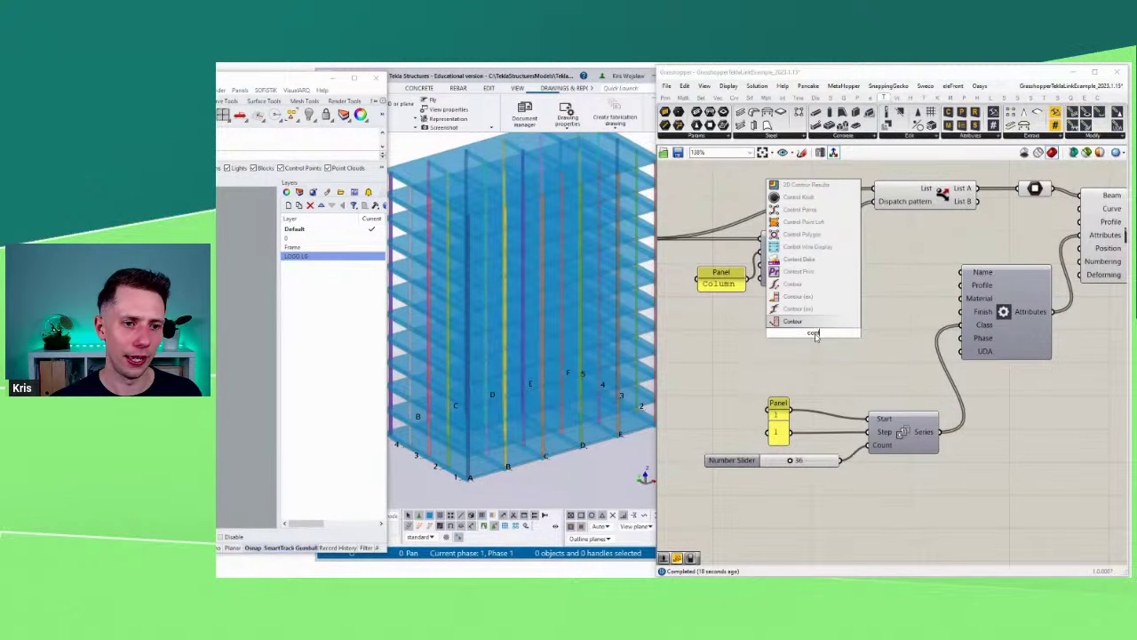
key(BackSpace)
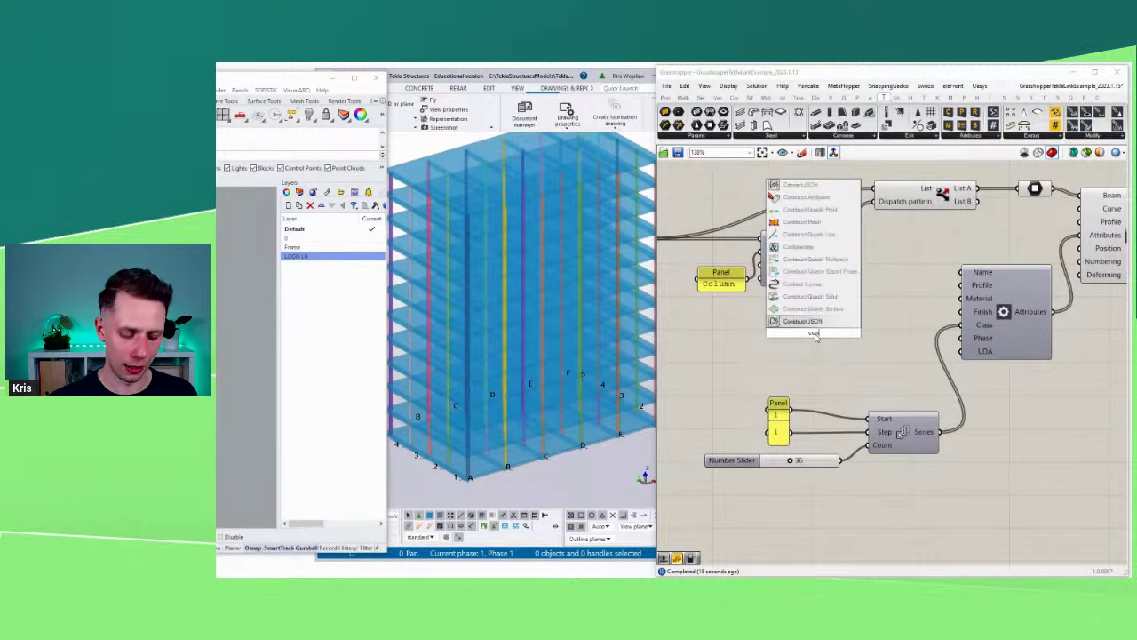
text(tan)
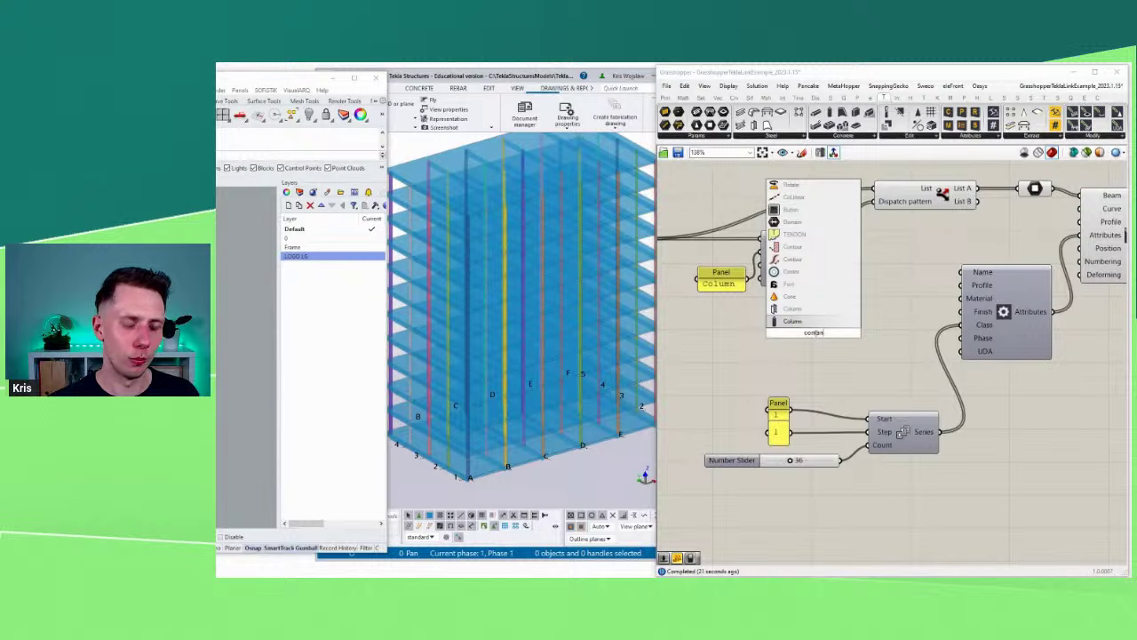
key(ctrl+a)
text(con)
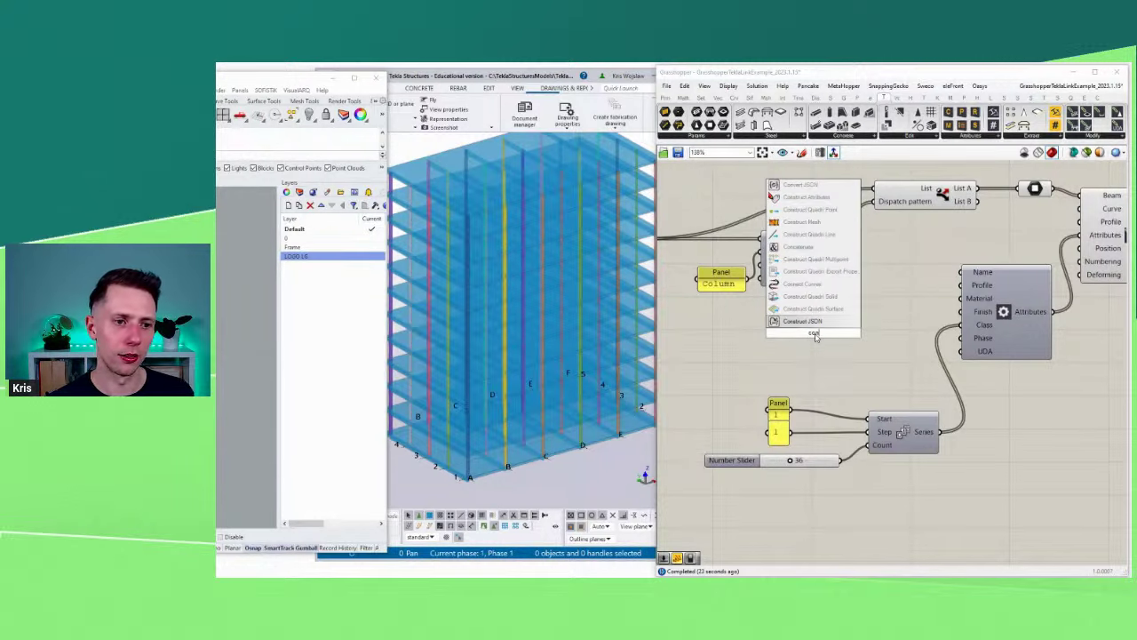
click(813, 237)
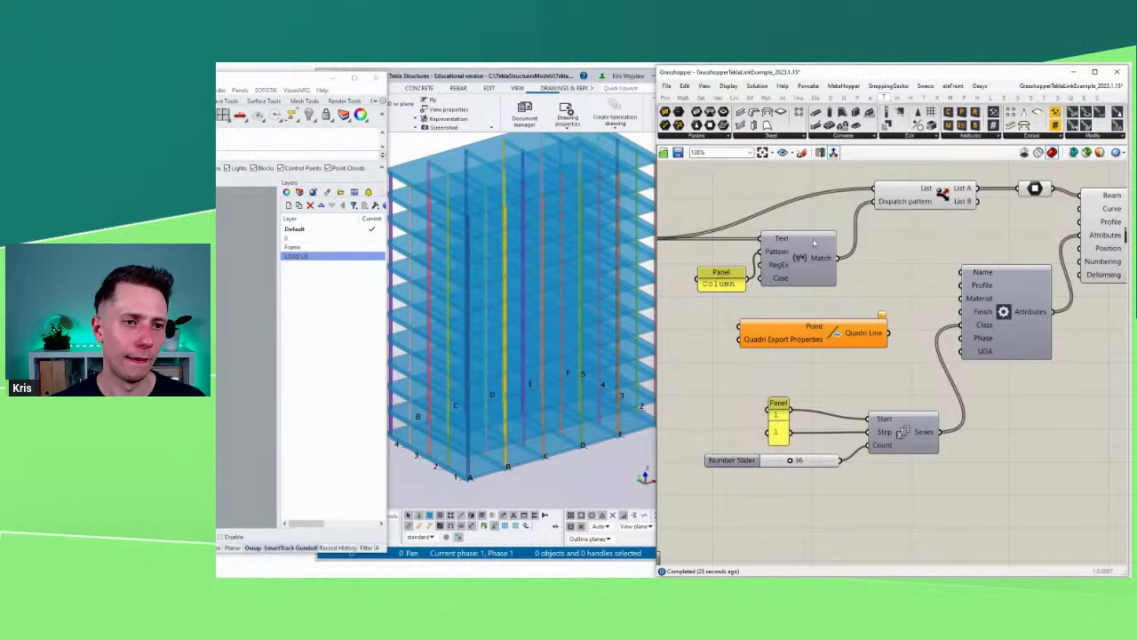
key(ctrl+z)
Step: Add a Concatenate component below Match Text and connect the Column panel to its Fragment A input
double_click(815, 323)
text(con)
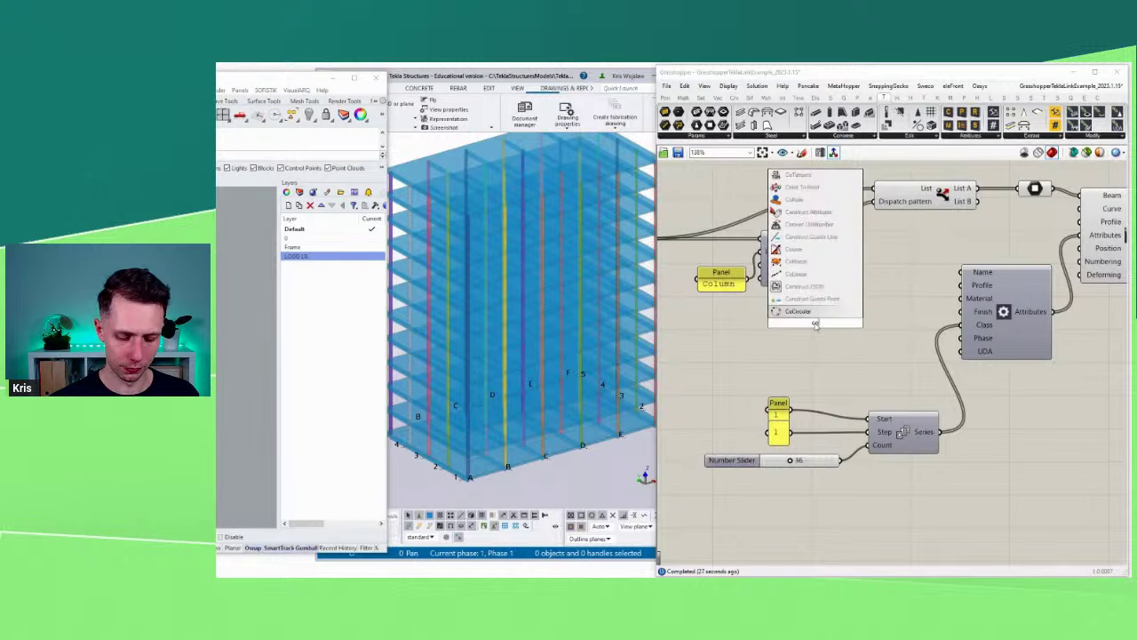
text(c)
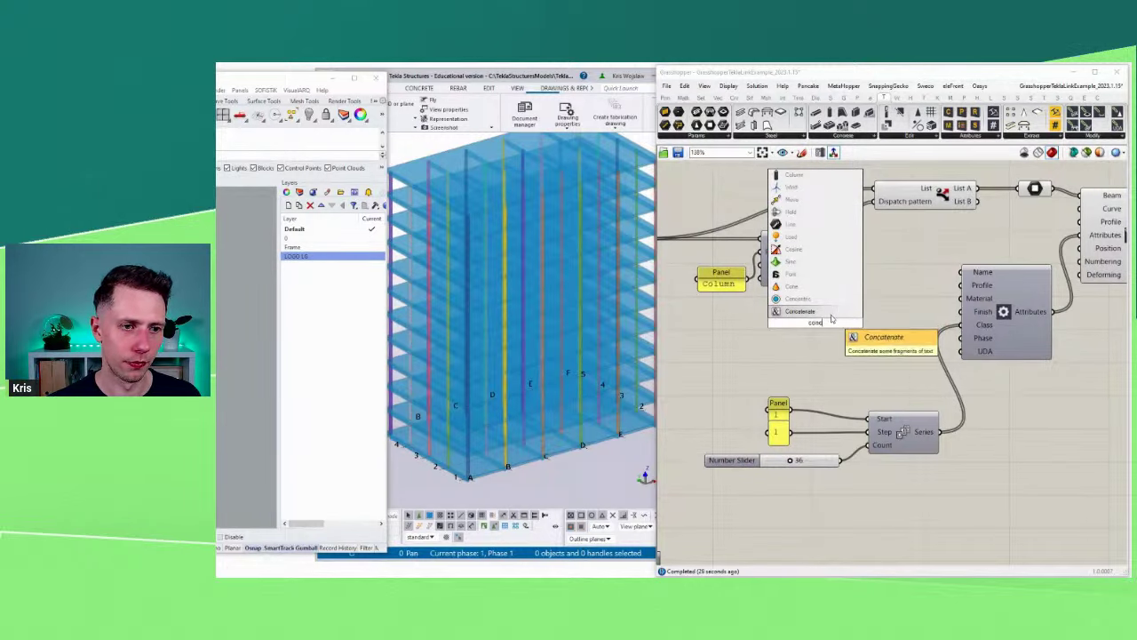
click(830, 313)
drag(748, 280, 832, 328)
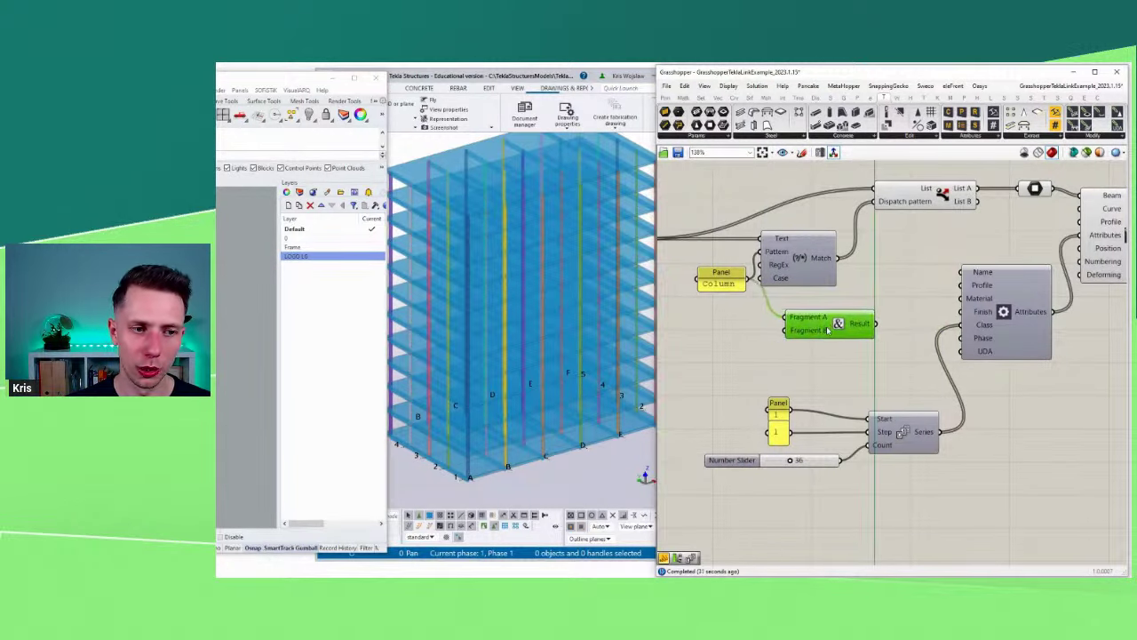
right_drag(833, 337, 856, 343)
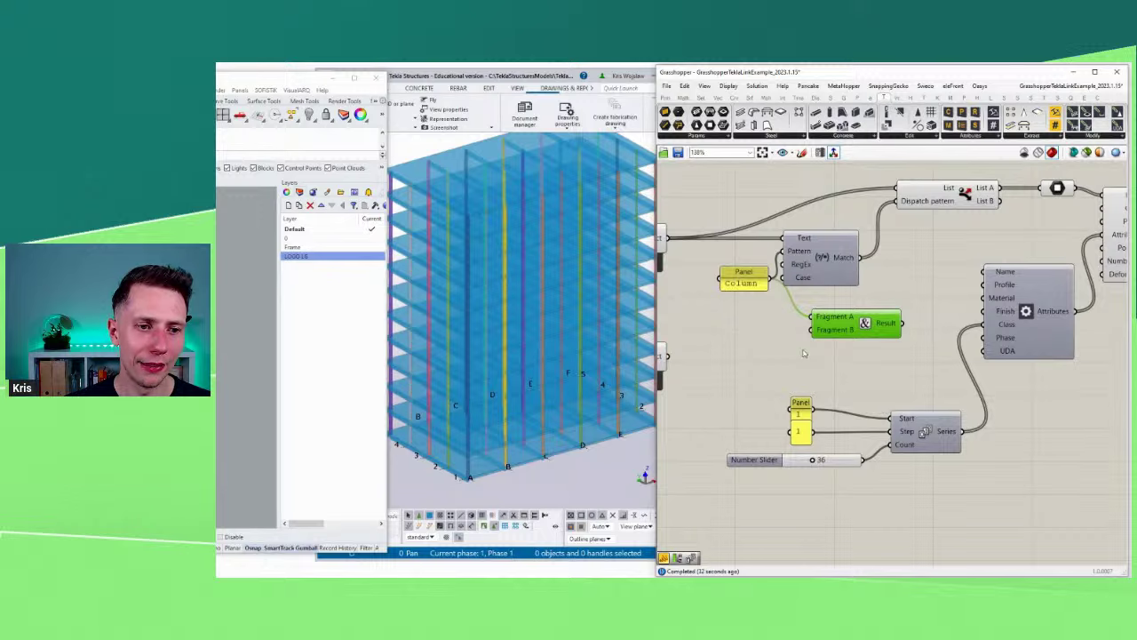
Step: Raise the Start panel slightly and connect the Series output to Concatenate's Fragment B input
drag(801, 410, 801, 399)
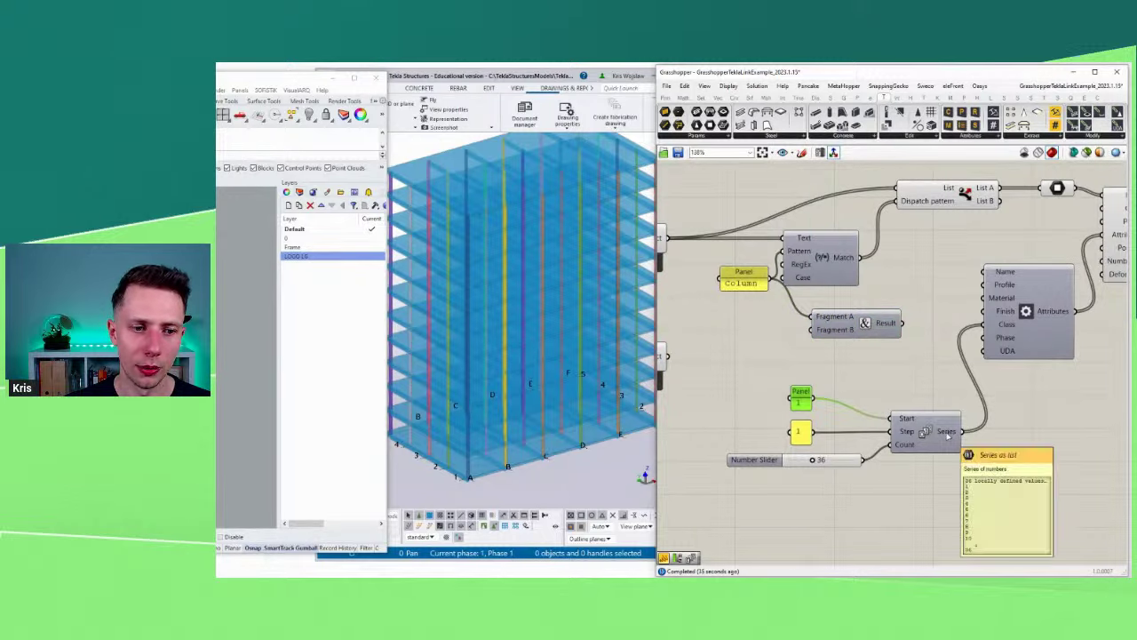
drag(966, 434, 810, 330)
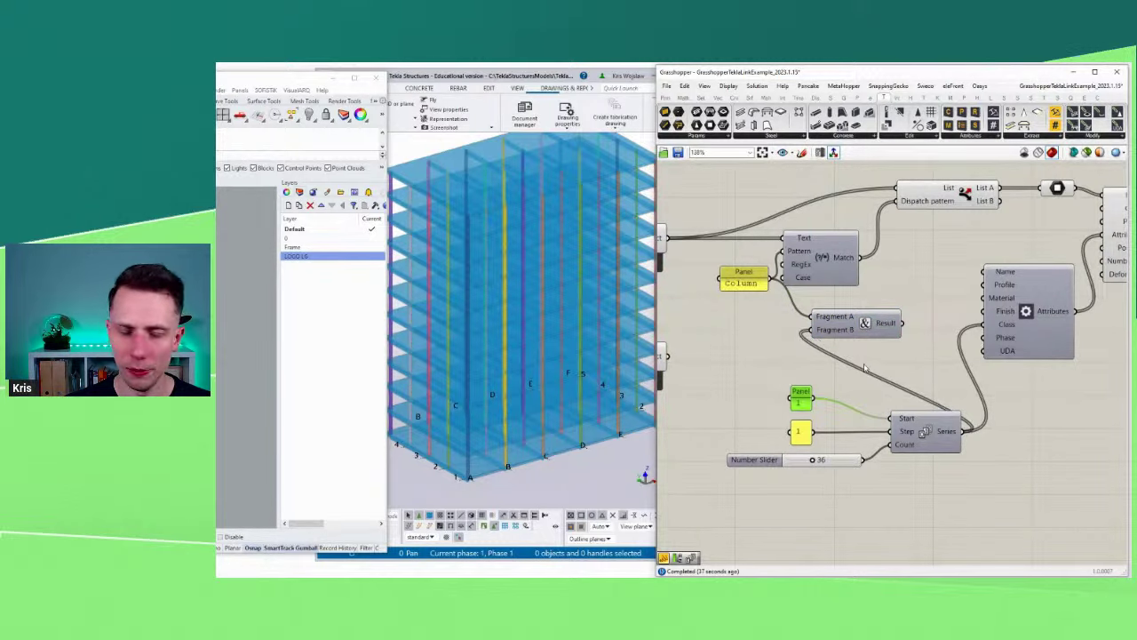
right_drag(876, 343, 847, 317)
mouse_move(858, 296)
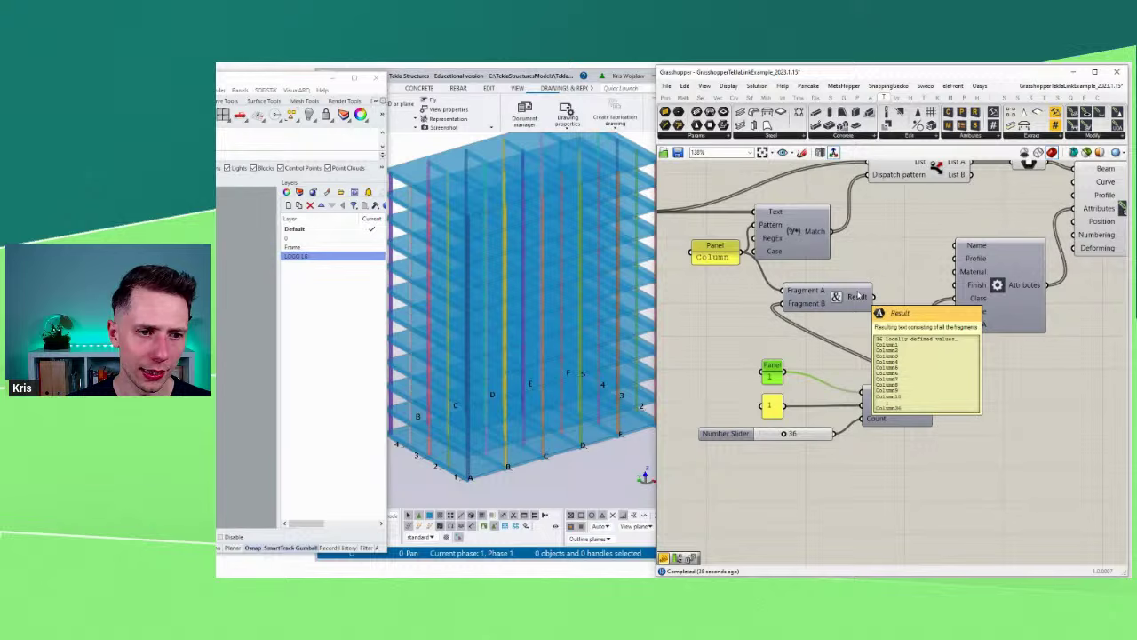
Step: Set the Concatenate component's separator to an underscore
scroll(858, 296, up, 2)
right_click(839, 294)
mouse_move(867, 332)
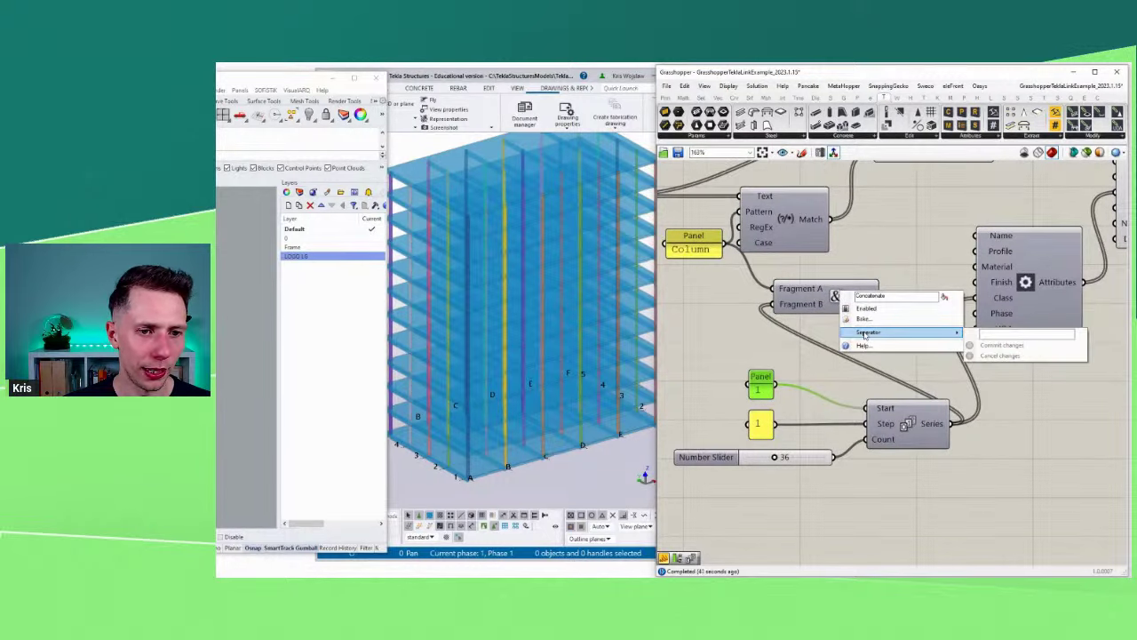
click(1000, 336)
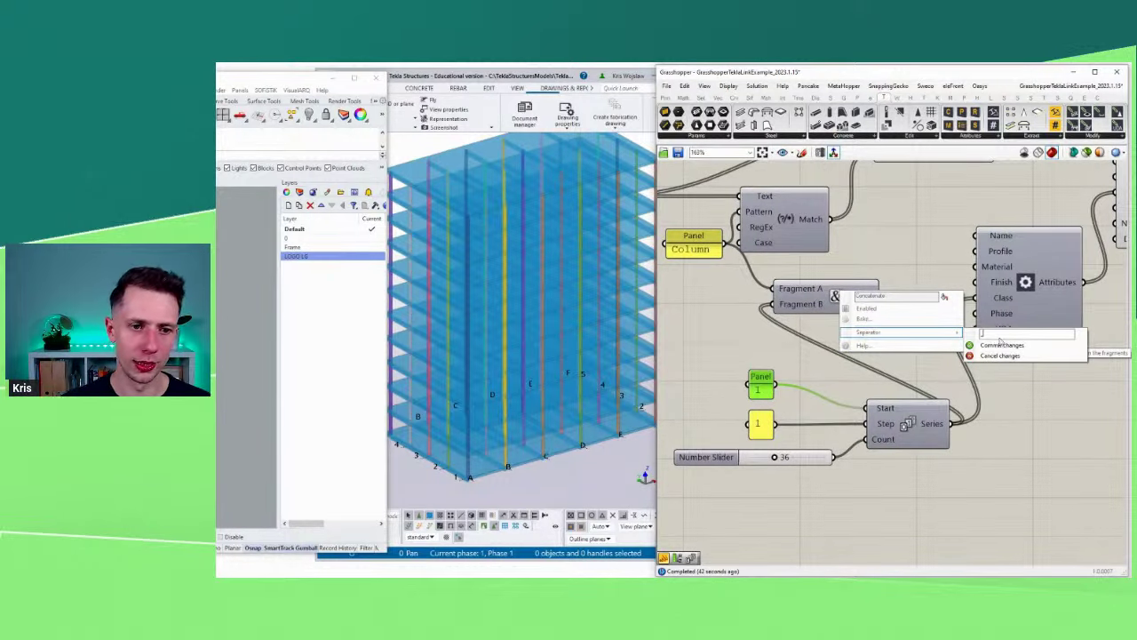
click(1027, 346)
Step: Add a panel connected to Concatenate's Result, make it taller, and look through the generated names
right_drag(1013, 355, 894, 338)
double_click(950, 411)
text(//)
key(Return)
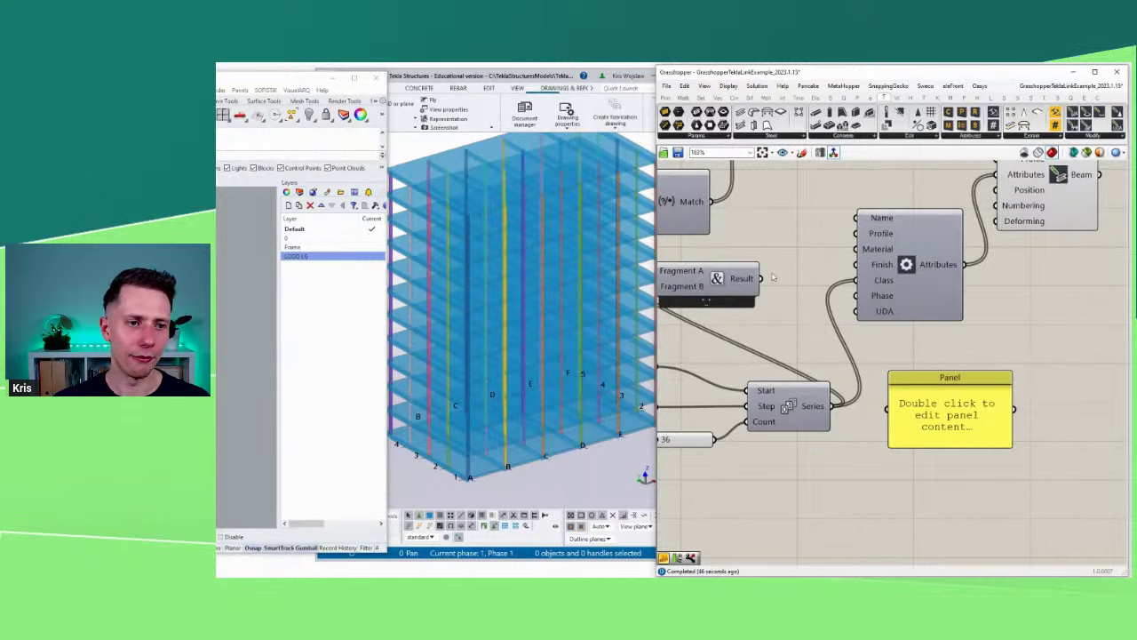
drag(762, 278, 888, 410)
right_drag(910, 417, 897, 341)
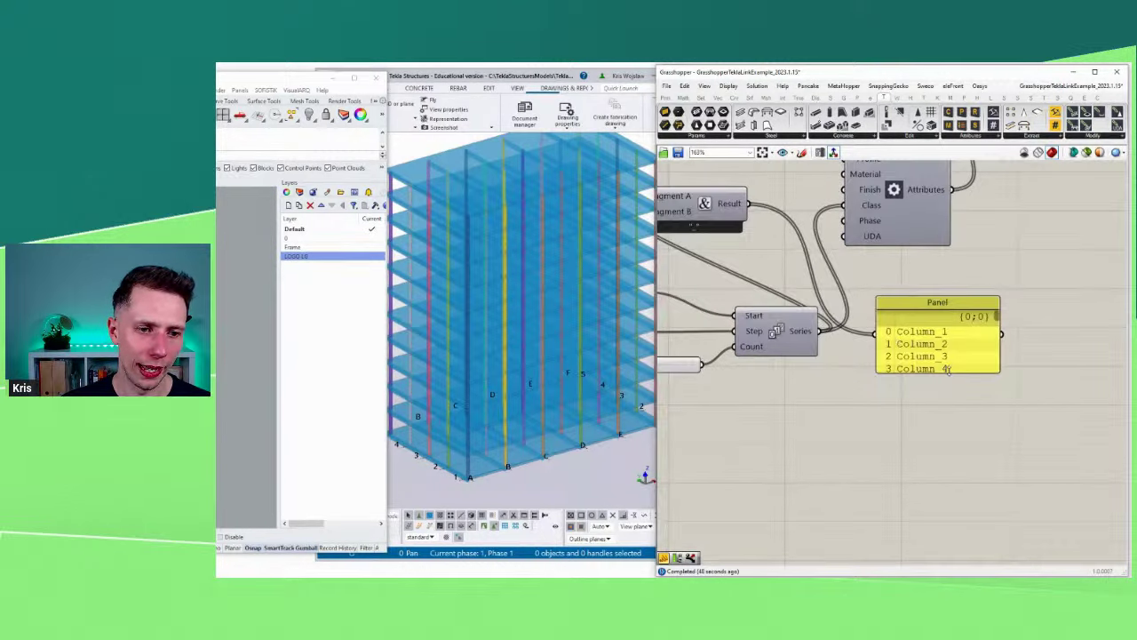
drag(947, 372, 976, 506)
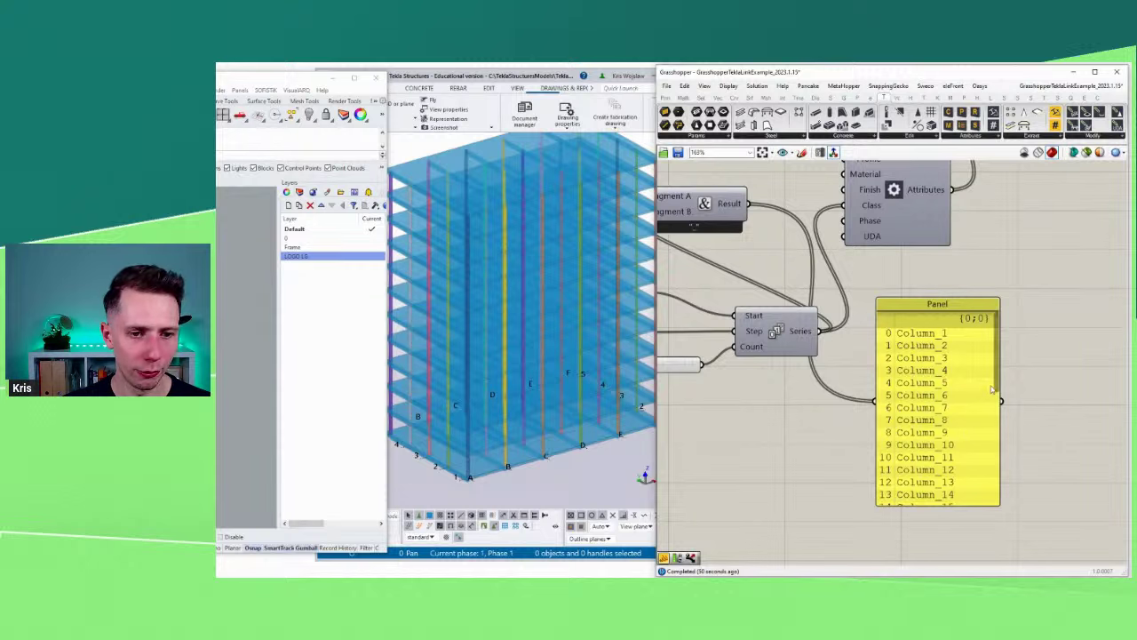
drag(997, 387, 997, 506)
Step: Connect Concatenate's Result to the attributes component's Name input
right_drag(883, 330, 891, 402)
click(891, 401)
right_drag(787, 276, 818, 326)
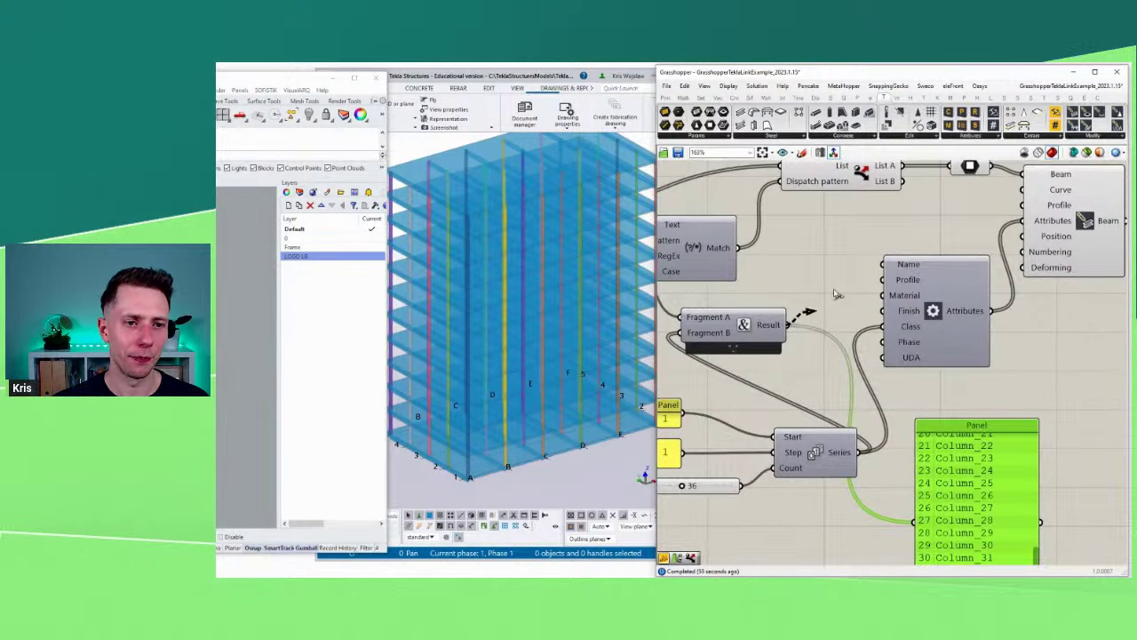
Step: Switch to Tekla Structures and check the name and class properties of several individual columns
scroll(517, 257, down, 3)
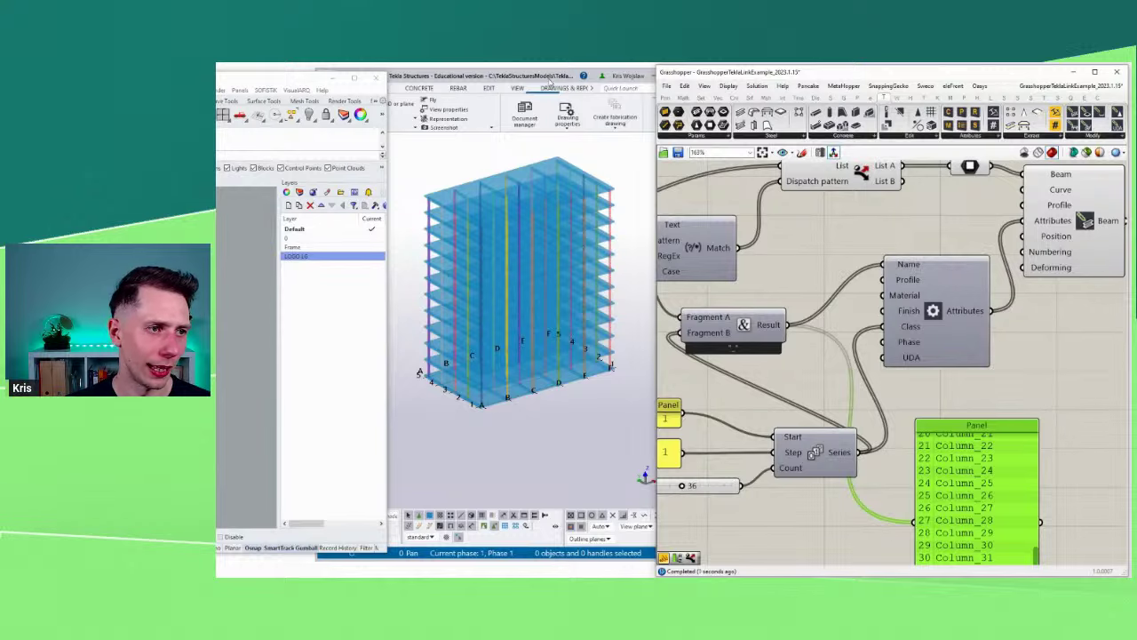
click(579, 241)
scroll(492, 258, up, 5)
scroll(492, 257, up, 2)
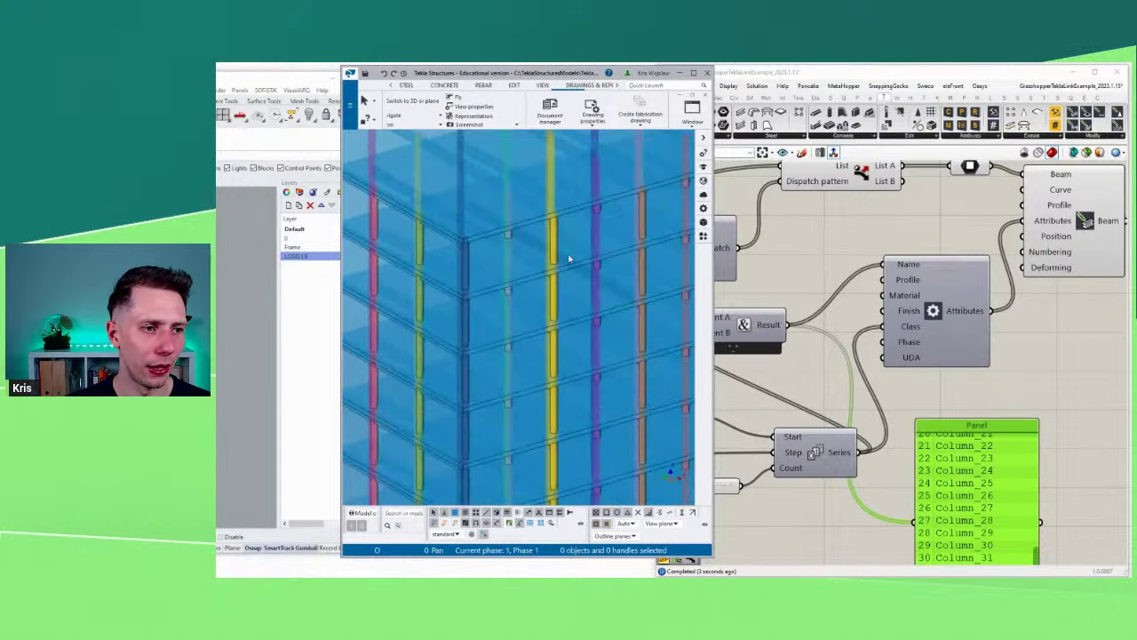
double_click(560, 251)
scroll(420, 353, down, 2)
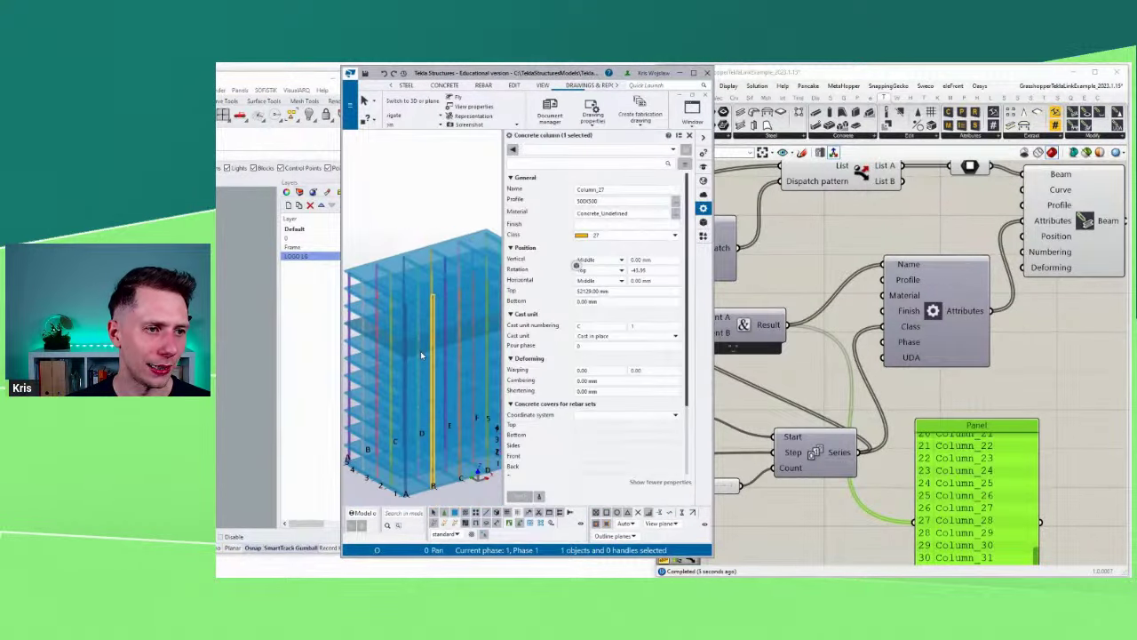
scroll(391, 302, up, 3)
click(394, 283)
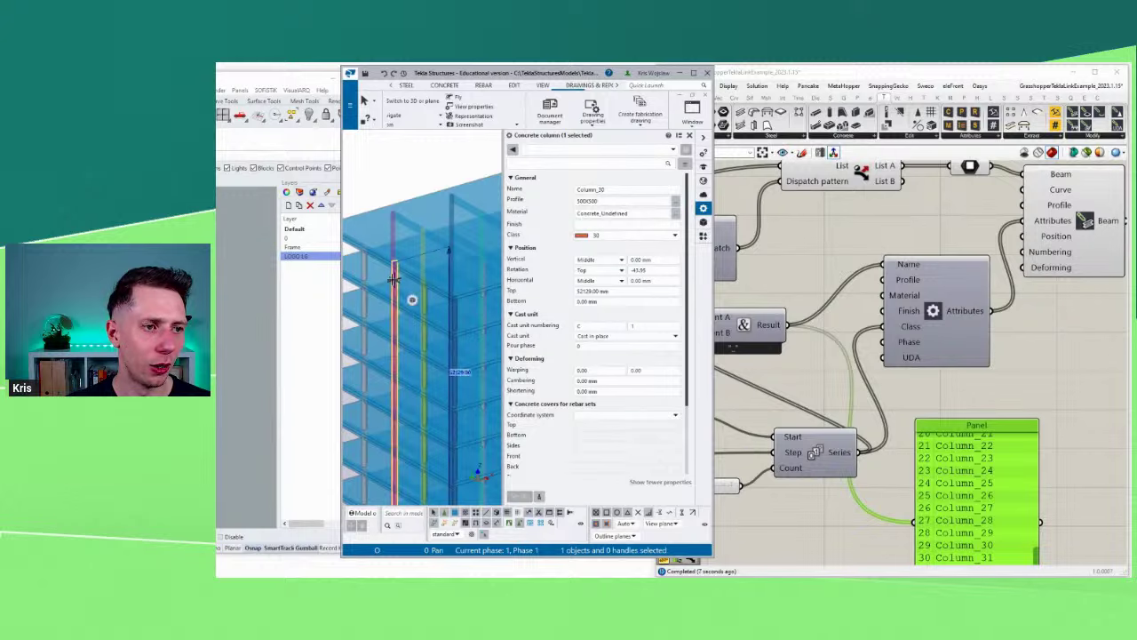
scroll(399, 288, down, 3)
scroll(397, 310, up, 3)
click(397, 309)
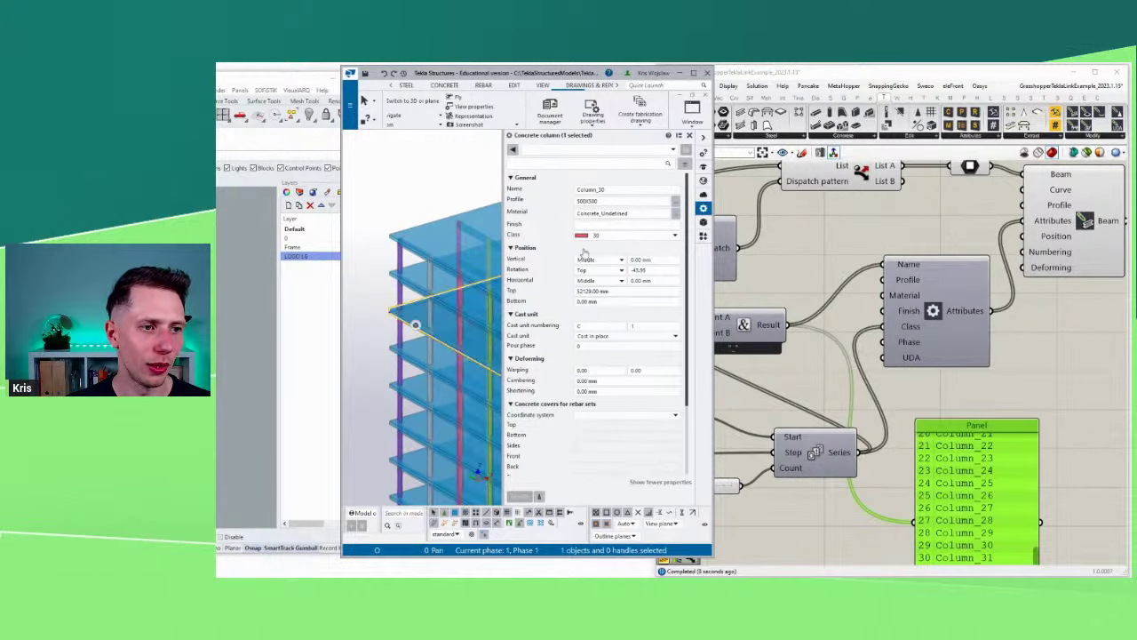
click(407, 279)
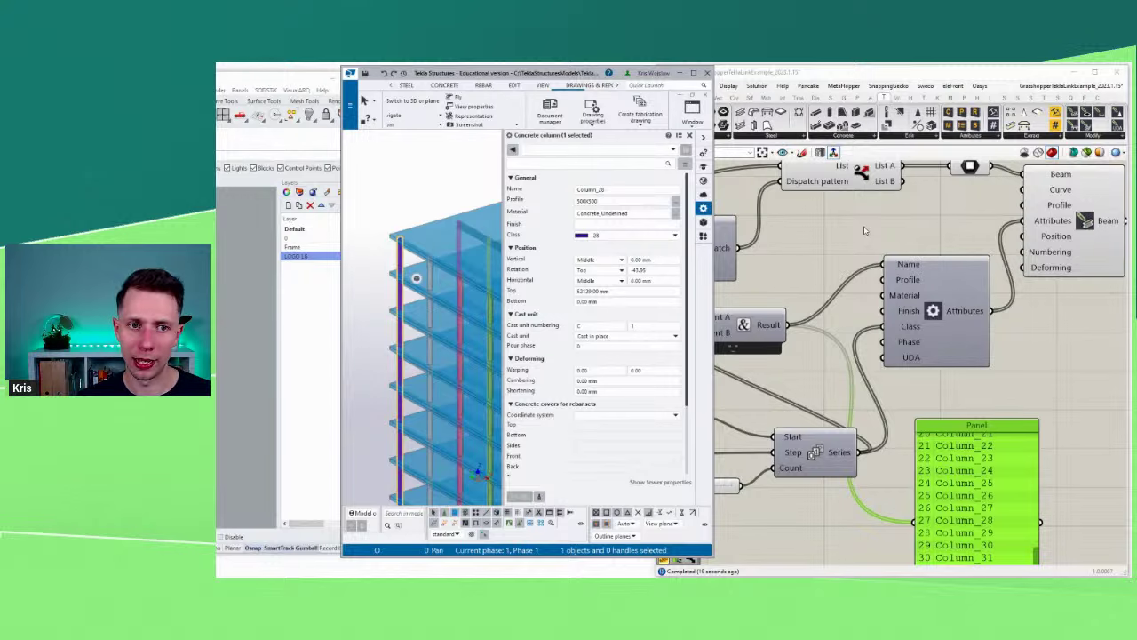
Step: Return to Grasshopper, highlight the modified columns through the Modify Beam component, and delete the panel listing the column names
scroll(809, 337, down, 1)
click(1054, 320)
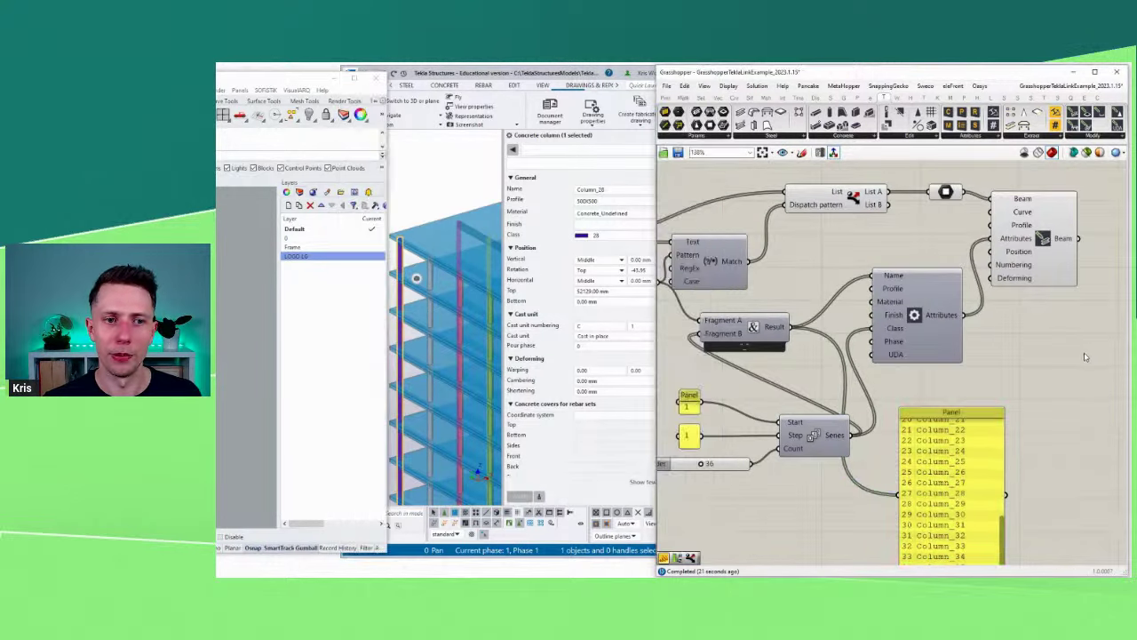
right_drag(1066, 297, 997, 311)
drag(988, 288, 1039, 281)
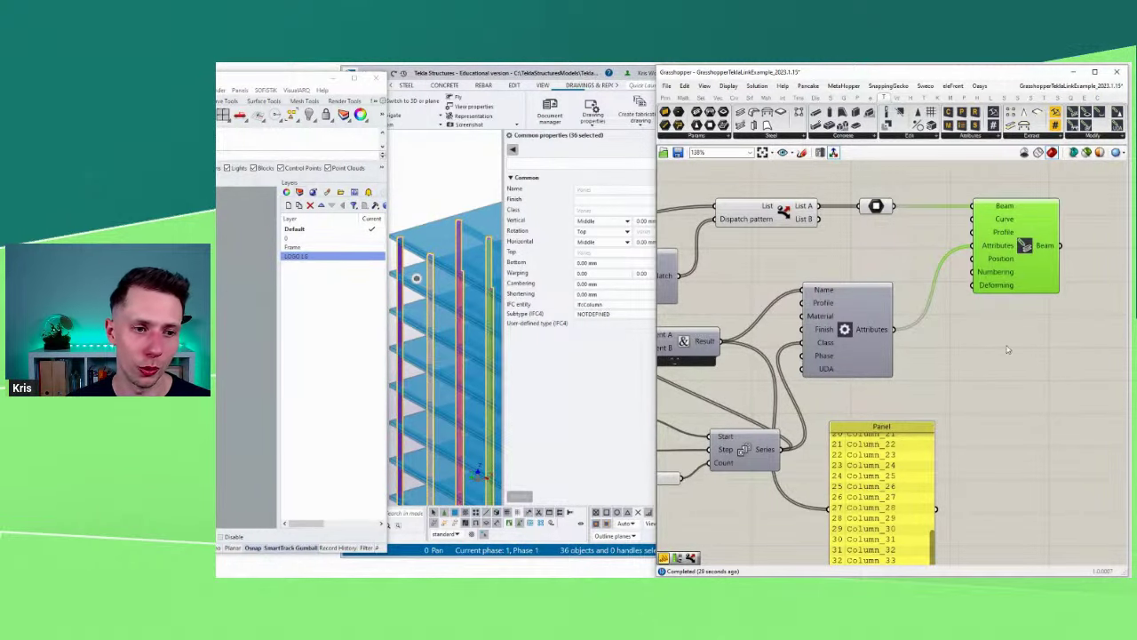
right_drag(1007, 350, 1023, 287)
click(897, 393)
right_drag(848, 399, 901, 382)
key(Delete)
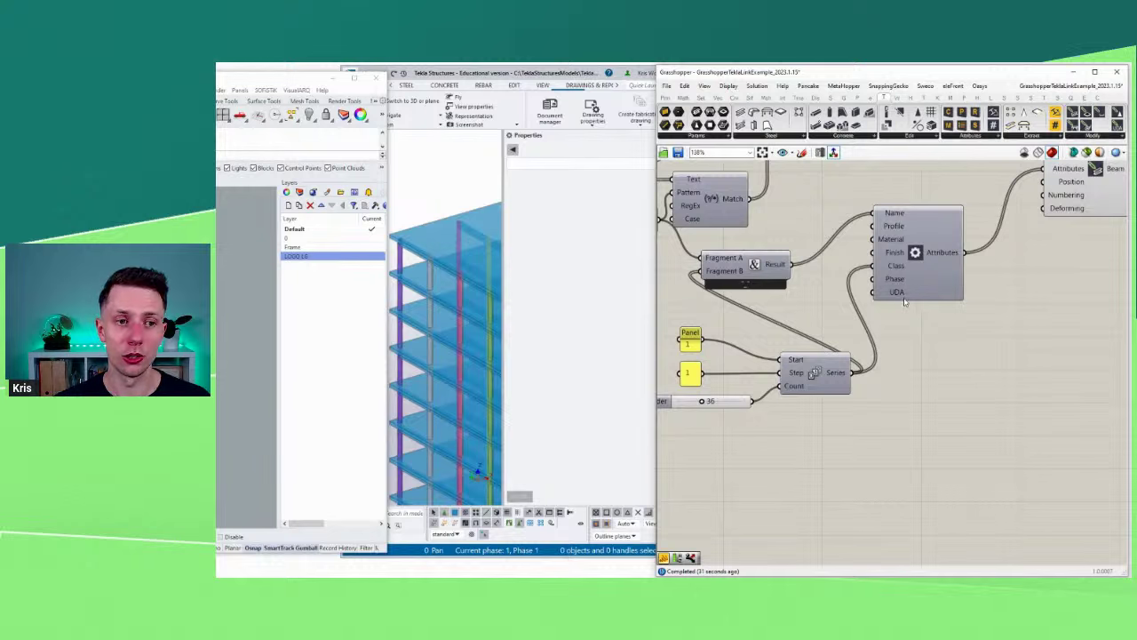
Step: Read the description of the attributes component's UDA input and review the Tekla Object components' filter settings
mouse_move(900, 296)
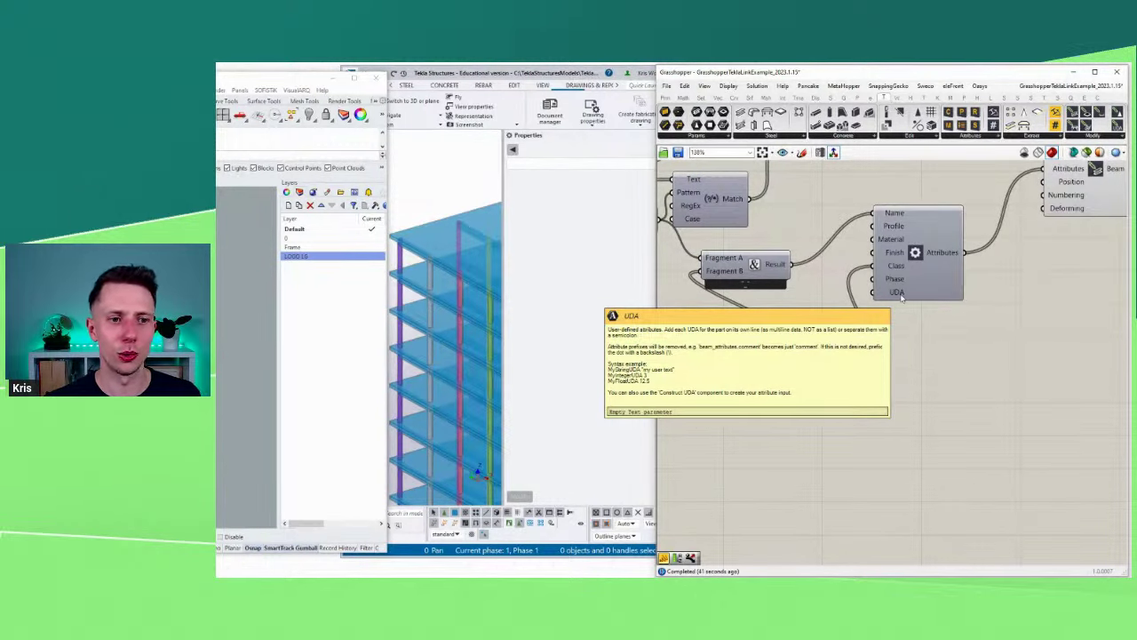
scroll(901, 295, down, 3)
right_drag(714, 391, 822, 403)
scroll(727, 232, up, 3)
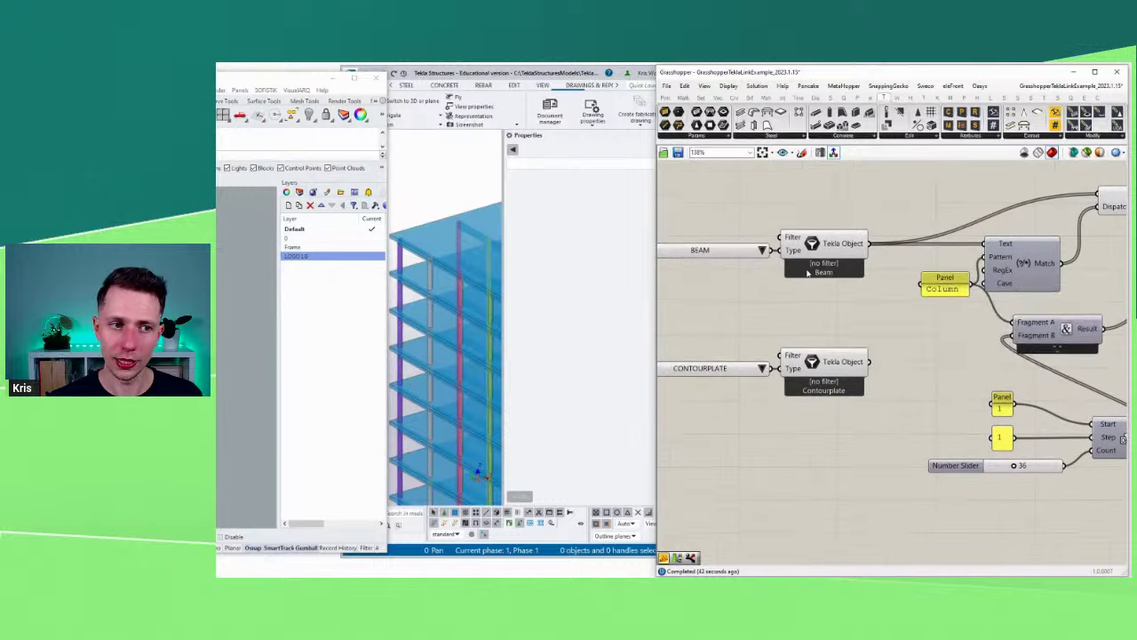
mouse_move(807, 273)
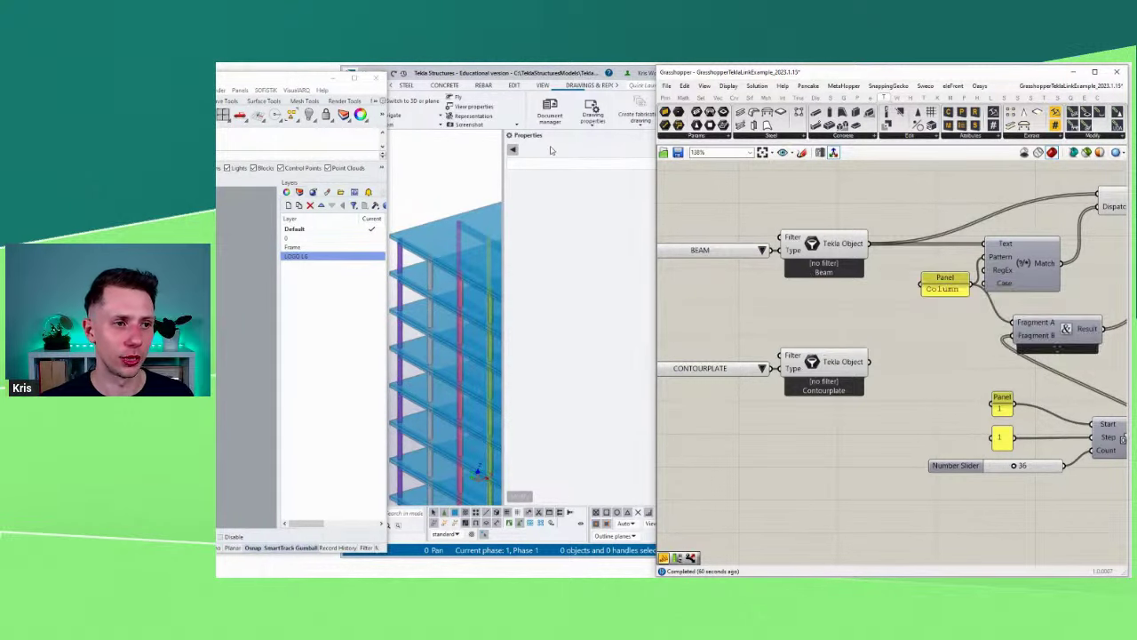
Step: Narrow the Grasshopper window, close the properties pane in Tekla Structures, and widen the Tekla window to show the building
drag(656, 175, 762, 171)
click(689, 136)
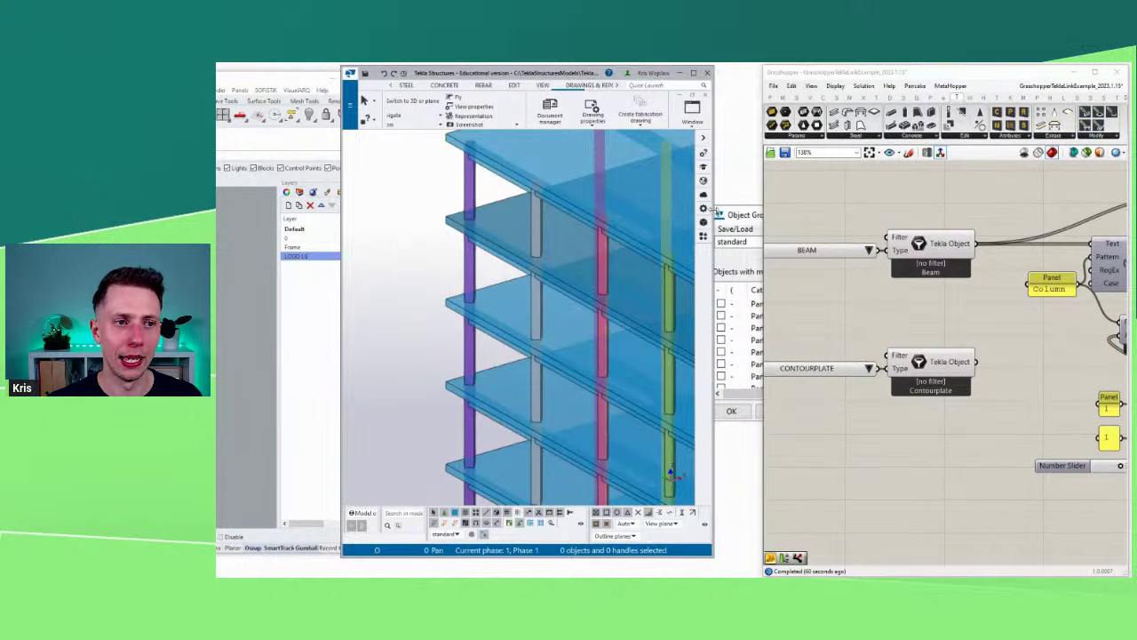
drag(715, 213, 791, 213)
scroll(500, 359, down, 6)
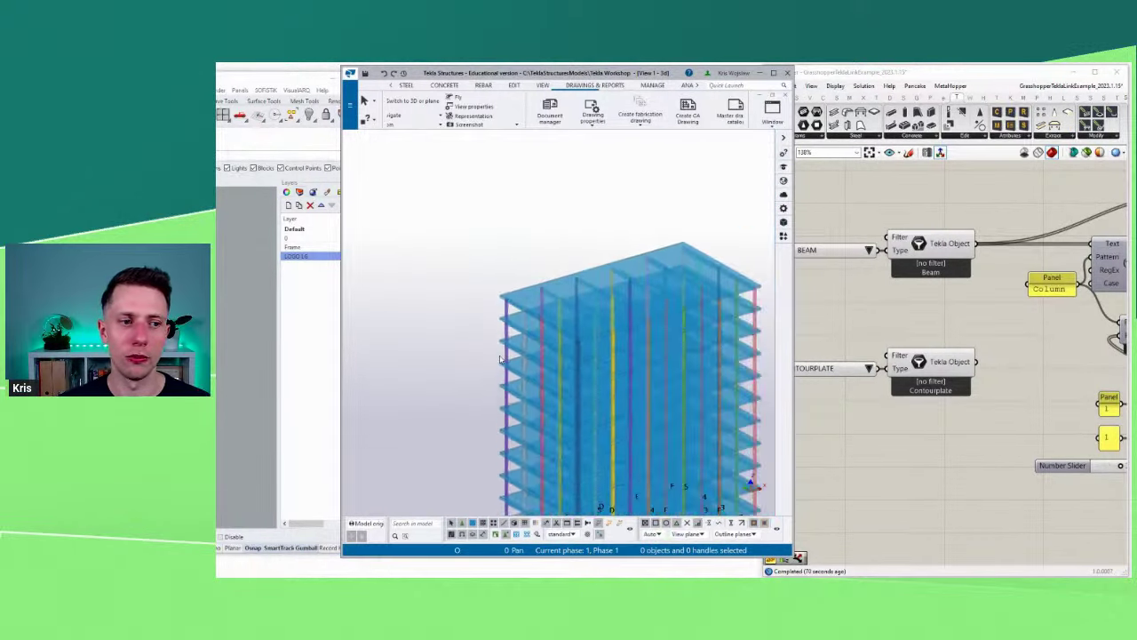
Step: Zoom in on the building, return to Grasshopper, and select the unfiltered Beam Tekla Object component to highlight its objects in Tekla
scroll(573, 404, up, 4)
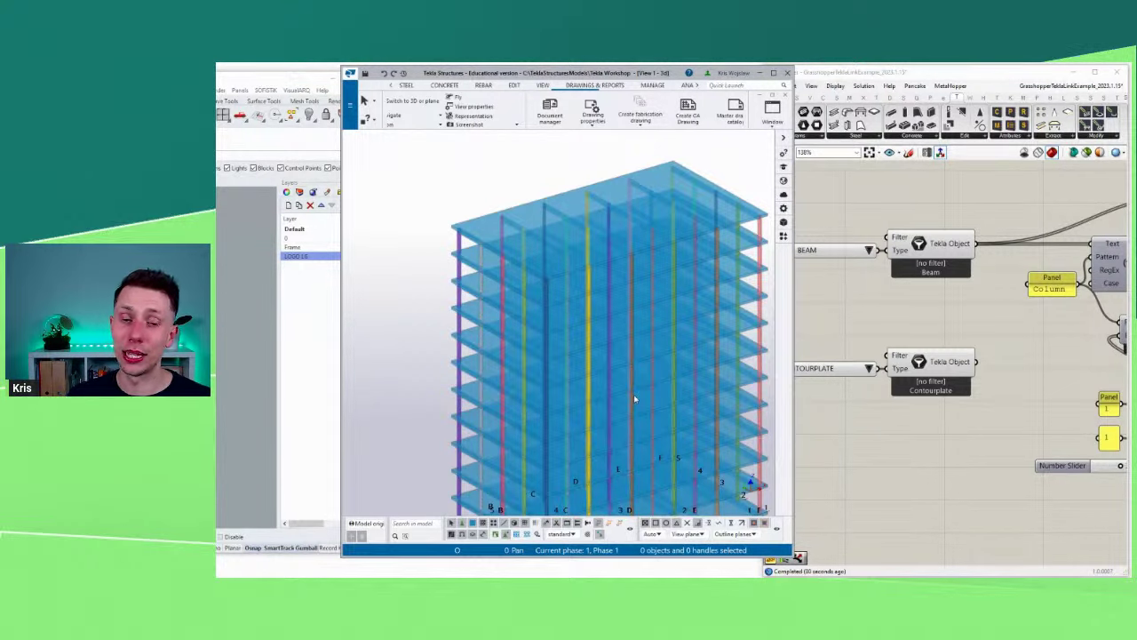
scroll(844, 342, down, 4)
right_drag(857, 329, 913, 363)
scroll(912, 362, up, 4)
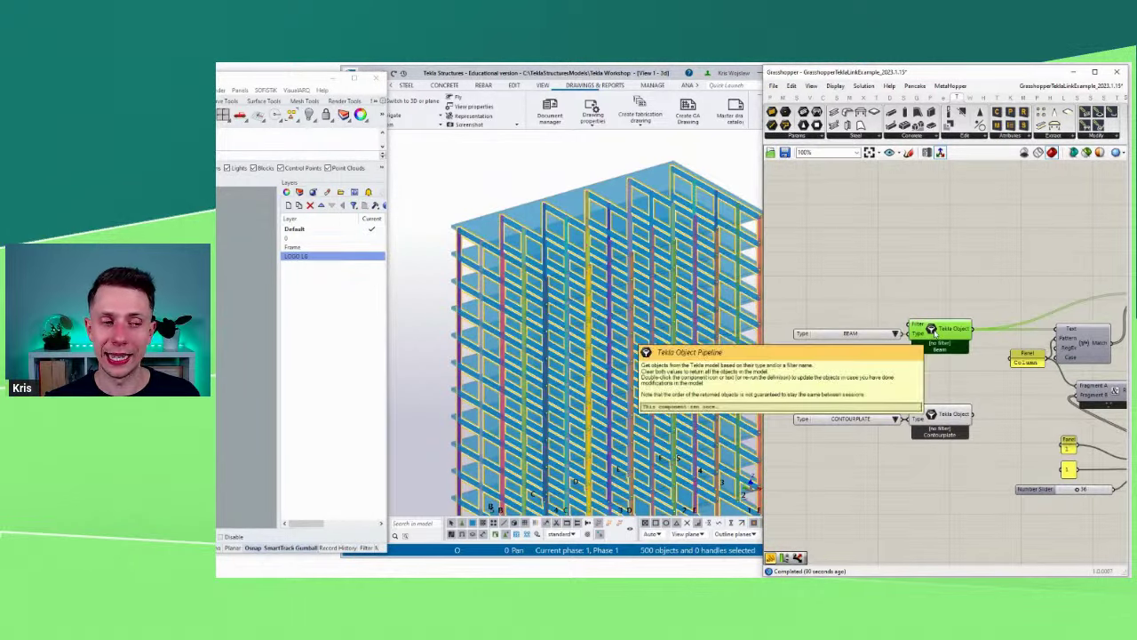
scroll(935, 310, up, 3)
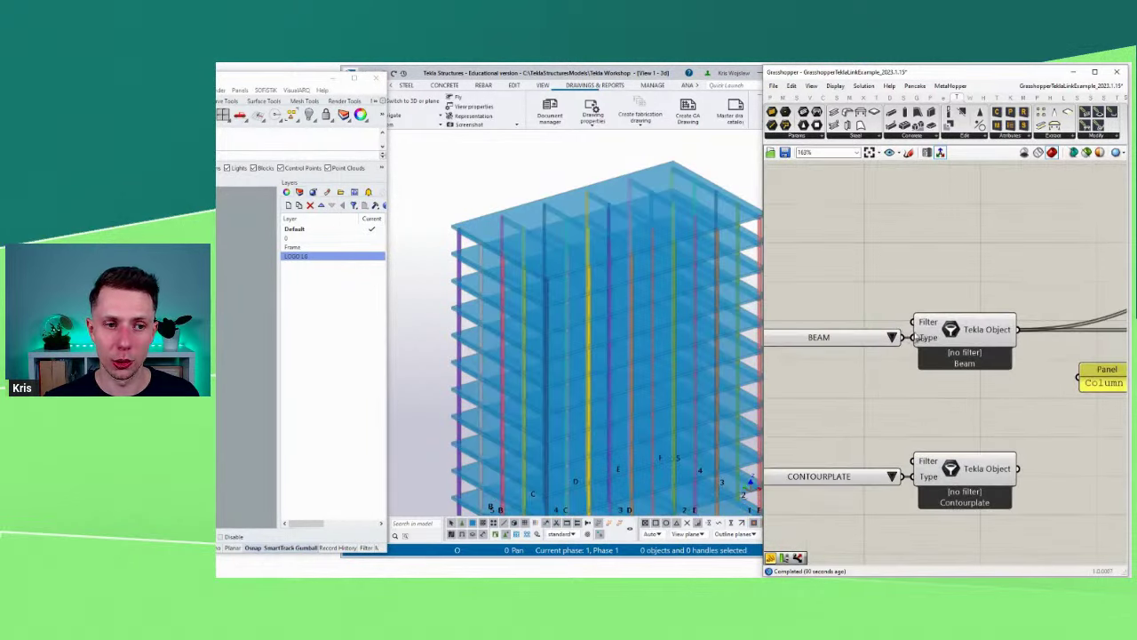
click(925, 328)
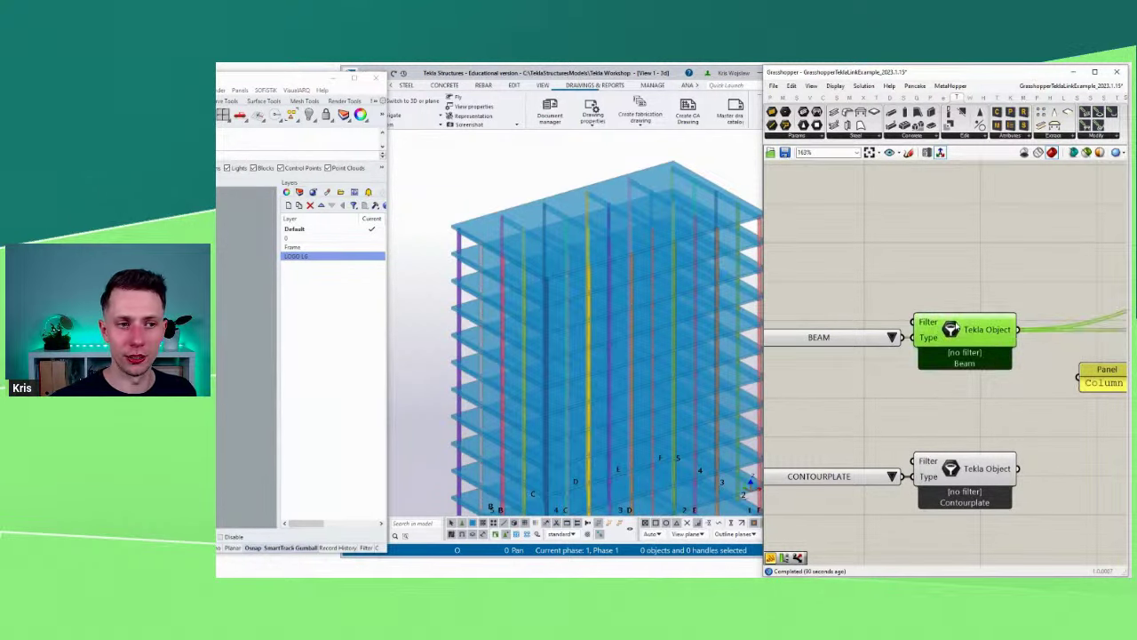
scroll(1008, 413, down, 1)
right_drag(1008, 413, 876, 383)
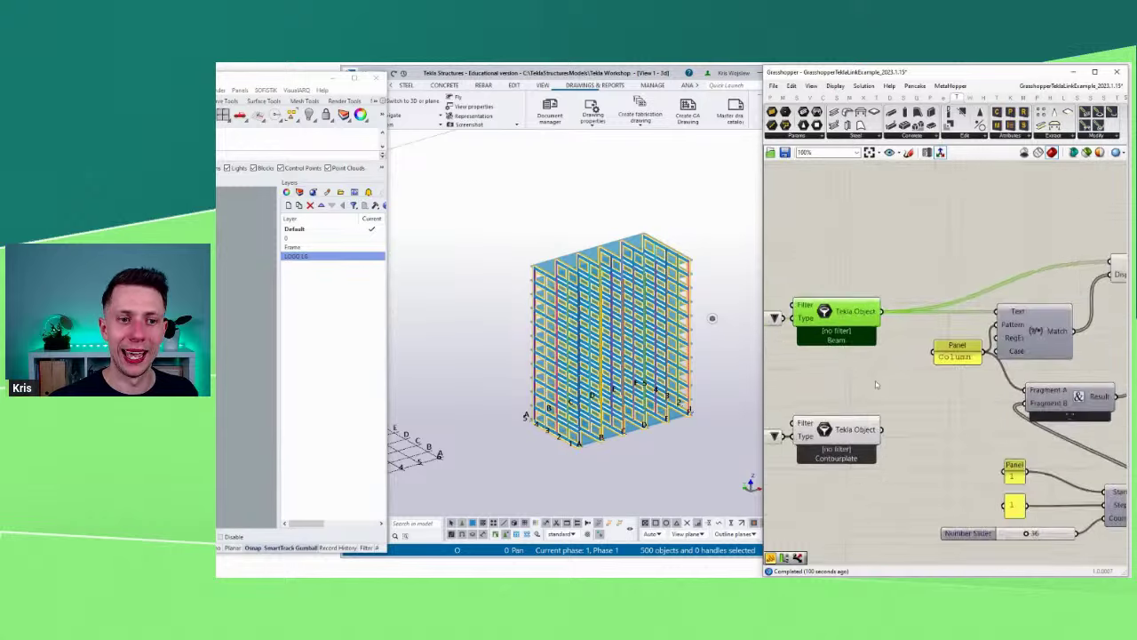
Step: Follow the column definition past the name match and inspect a component further along it
scroll(876, 383, down, 3)
right_drag(1066, 355, 911, 336)
right_drag(1054, 329, 944, 331)
scroll(944, 332, up, 2)
click(968, 337)
mouse_move(969, 342)
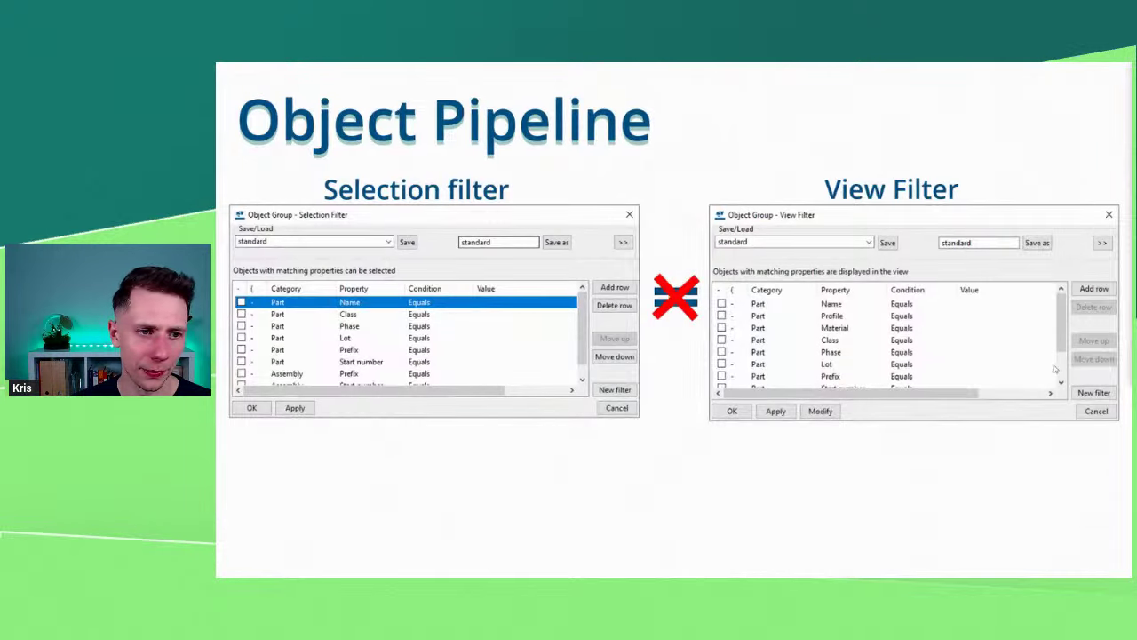
click(1055, 368)
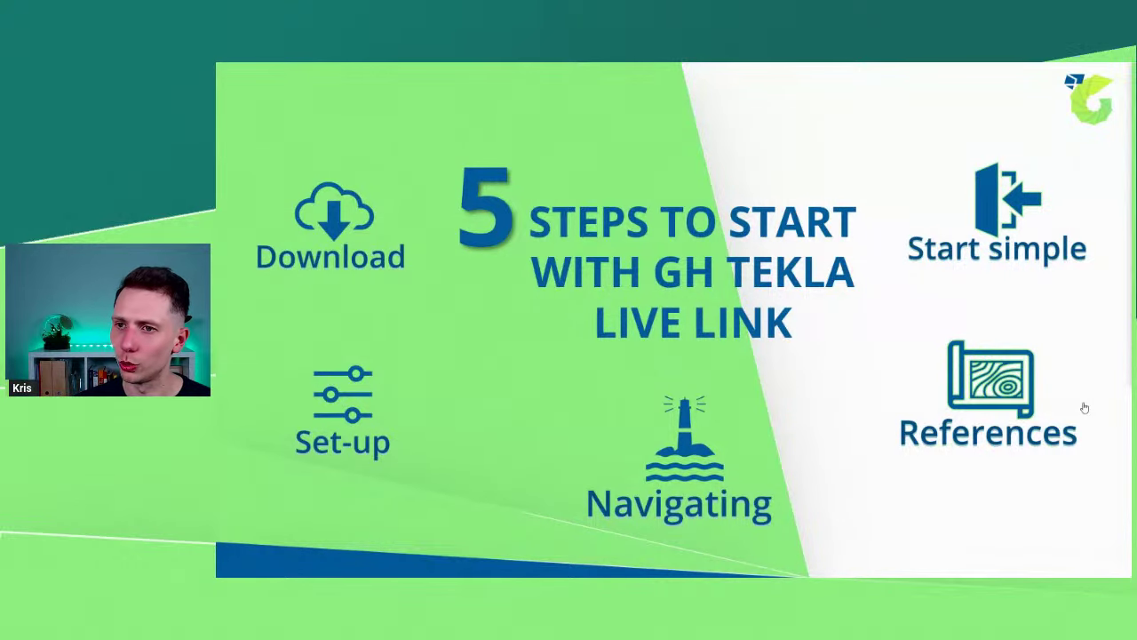
key(Right)
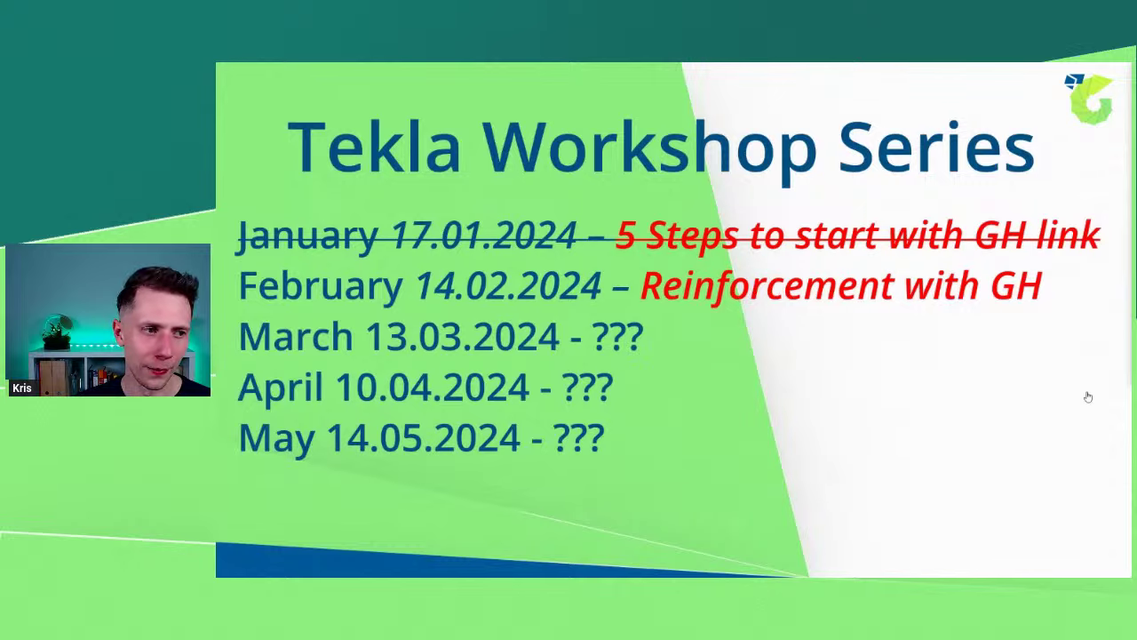
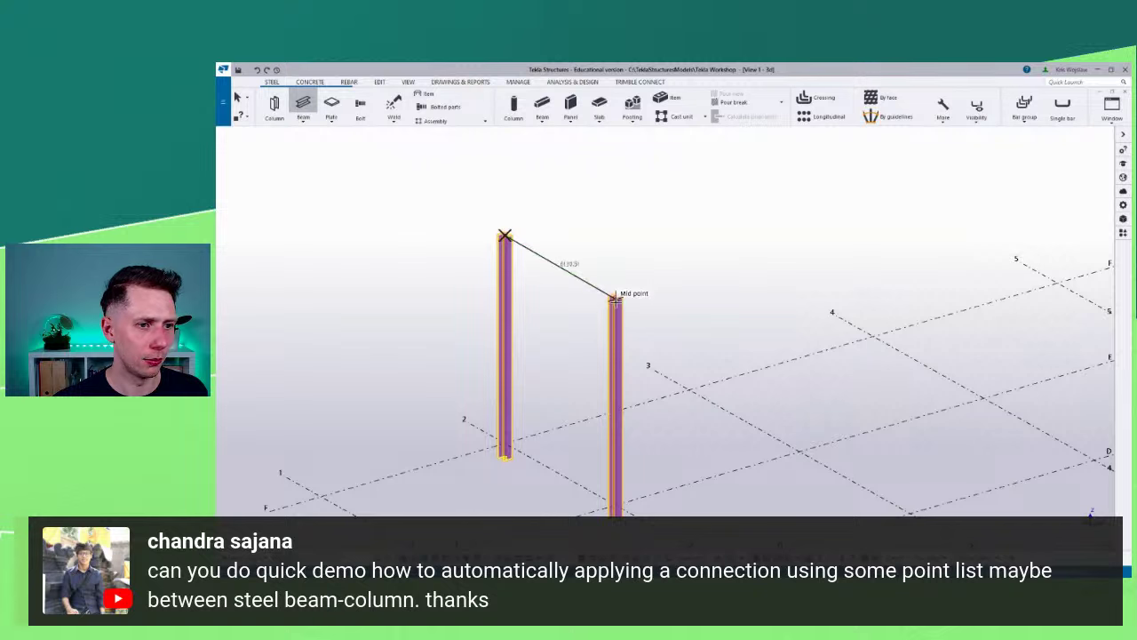
Step: Complete the steel beam between the two columns by placing its end at the midpoint of the second column's top
click(616, 298)
scroll(626, 303, up, 3)
key(Escape)
scroll(630, 305, down, 4)
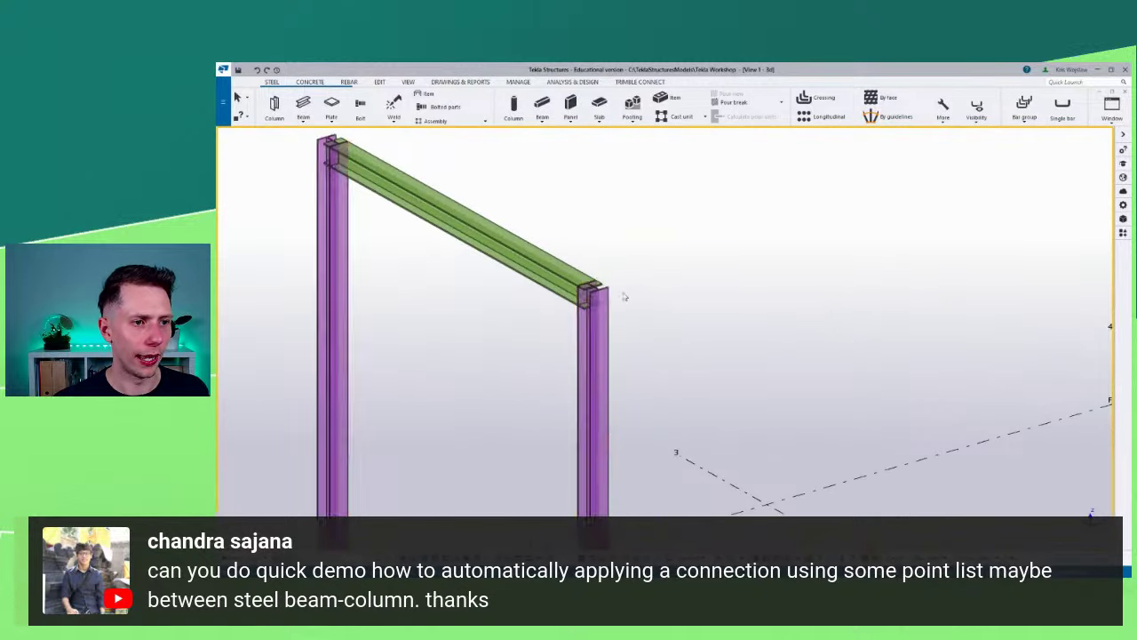
Step: View the beam-to-column joint up close and search the applications and components catalogue for "beam" connections
scroll(591, 295, up, 2)
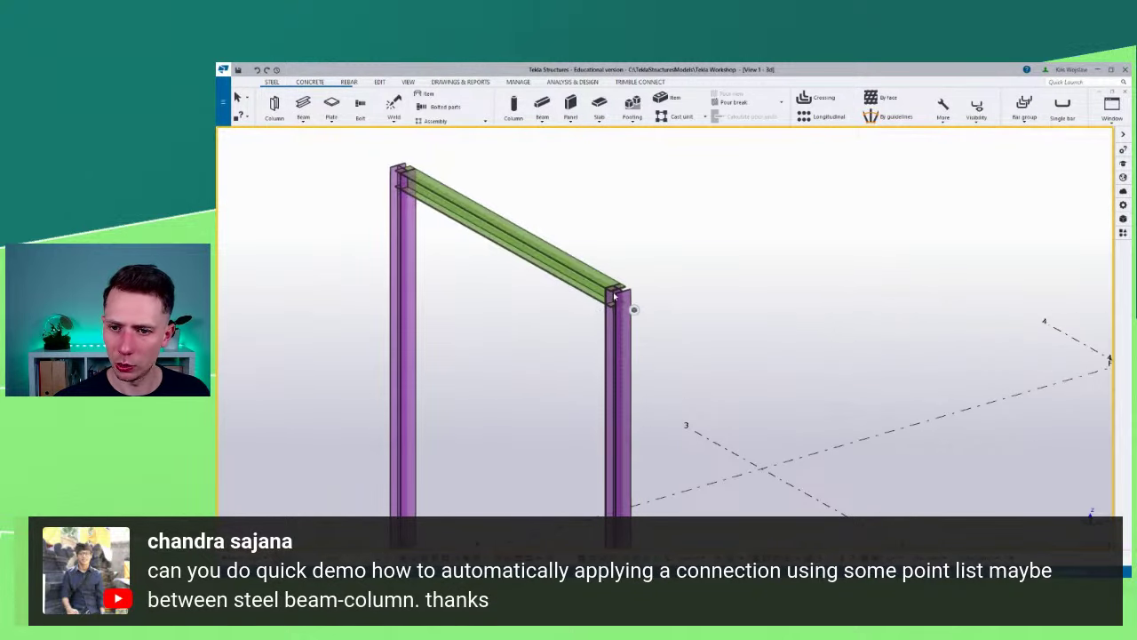
key(v)
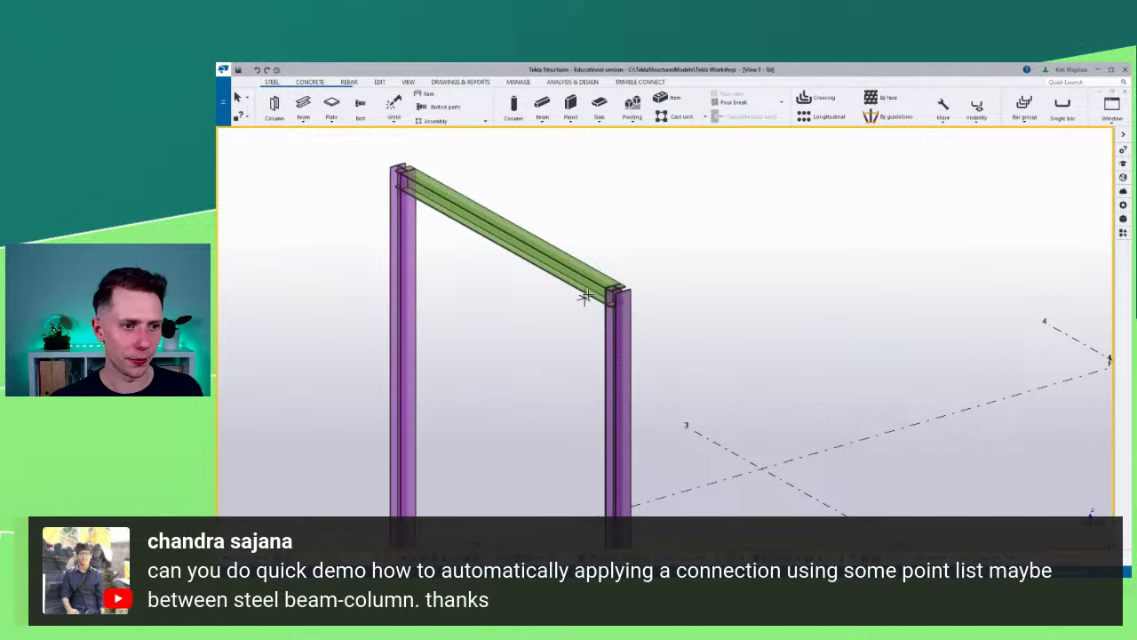
click(606, 288)
mouse_move(606, 288)
ctrl+middle_down()
mouse_move(732, 292)
mouse_move(703, 266)
ctrl+middle_up()
key(ctrl+p)
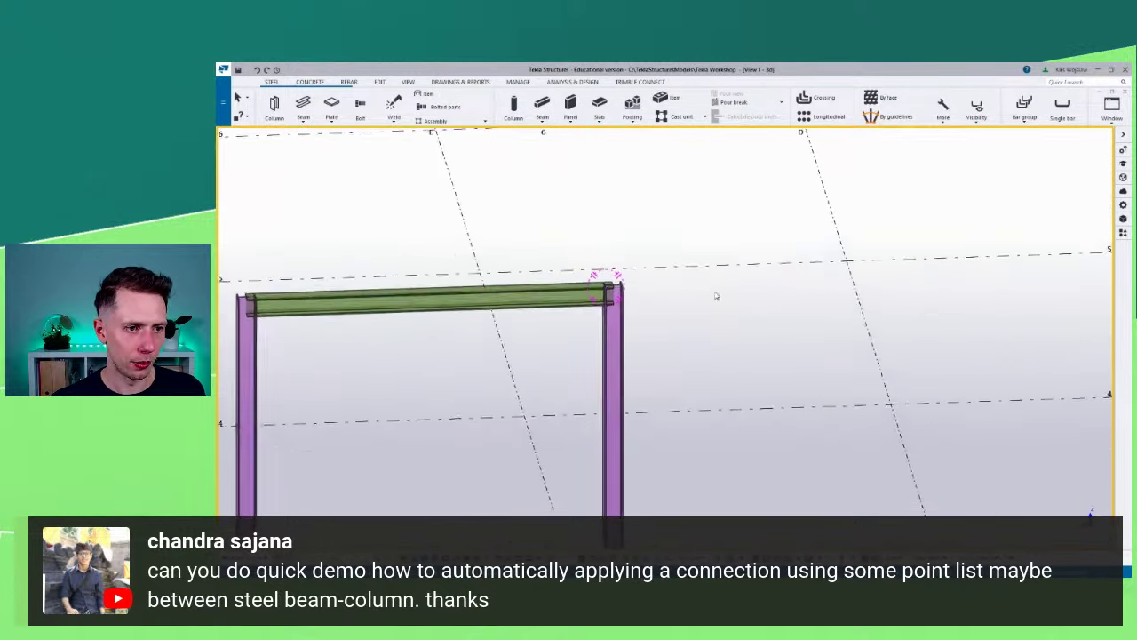
scroll(716, 295, up, 3)
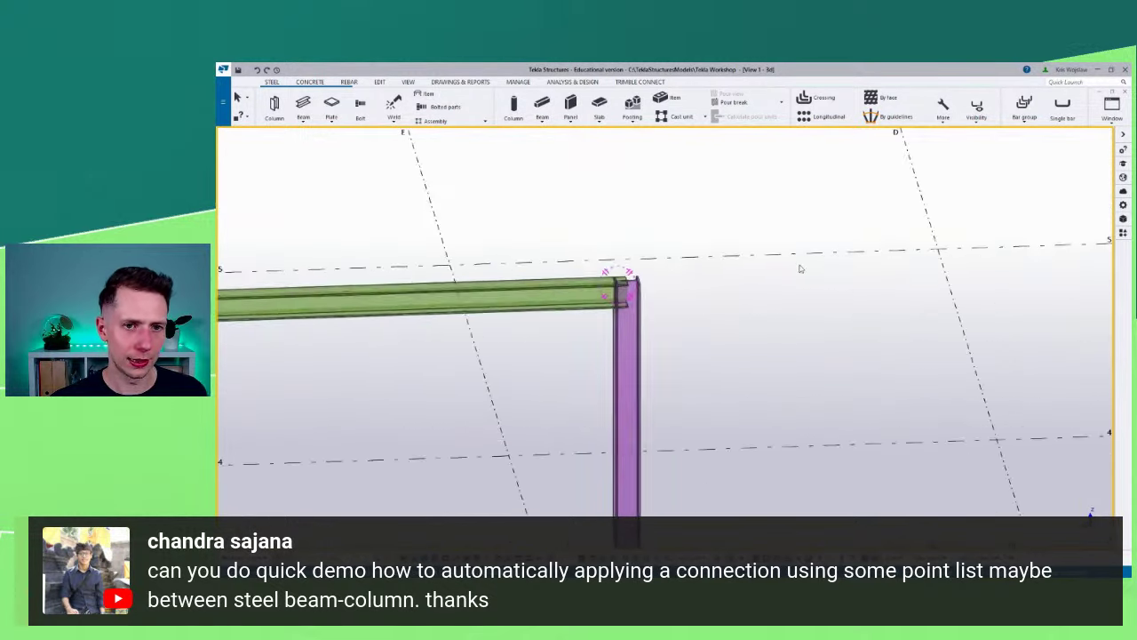
click(1123, 232)
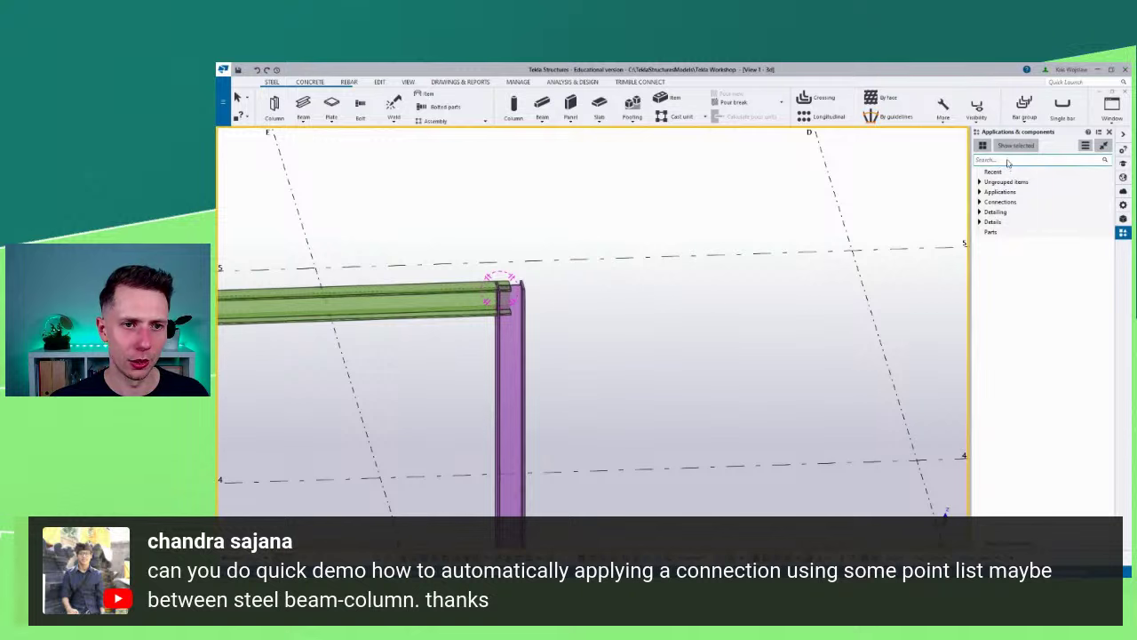
click(1008, 160)
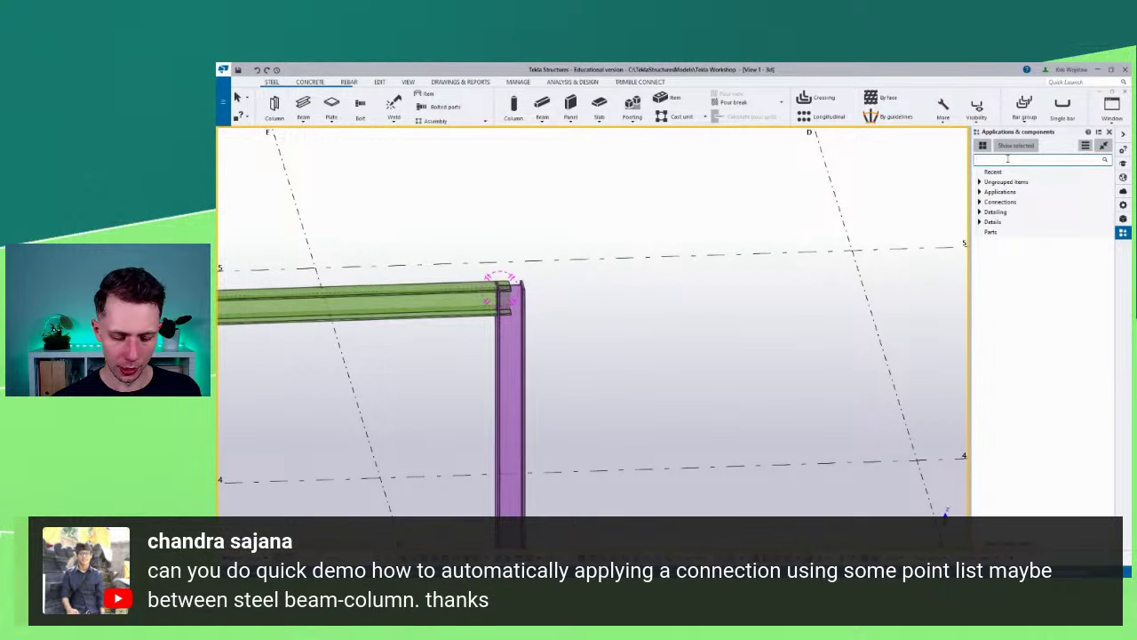
text(beam)
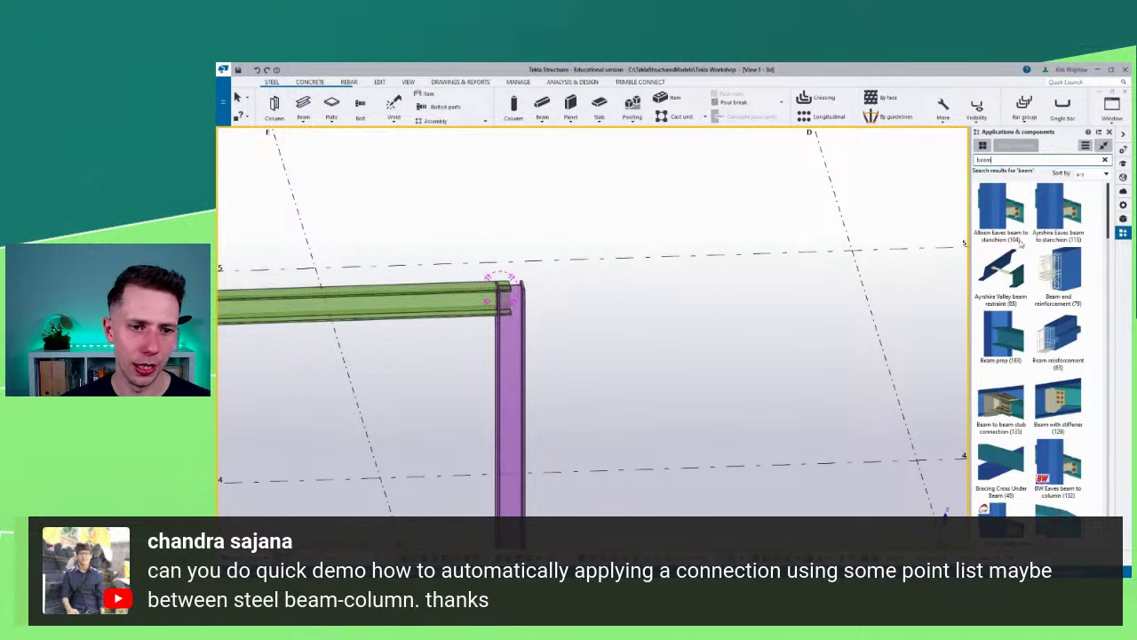
scroll(1022, 307, down, 2)
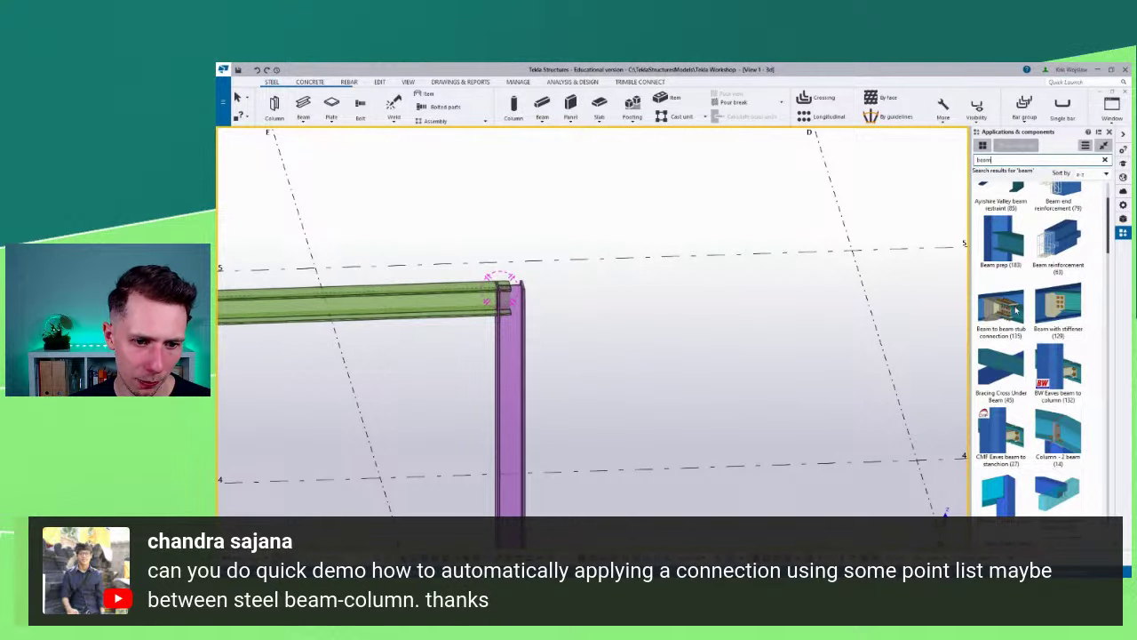
scroll(1015, 309, down, 1)
scroll(1016, 315, down, 1)
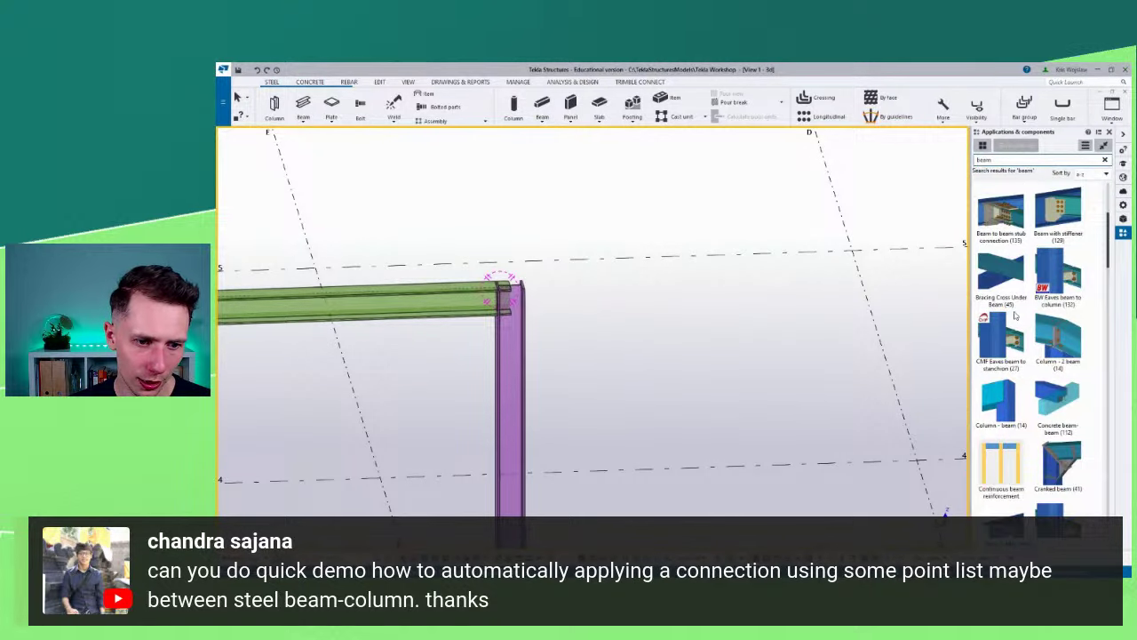
scroll(1016, 315, down, 1)
Step: Try the Column - beam (14) connection between the column and the beam at their joint
click(1001, 351)
scroll(436, 338, up, 1)
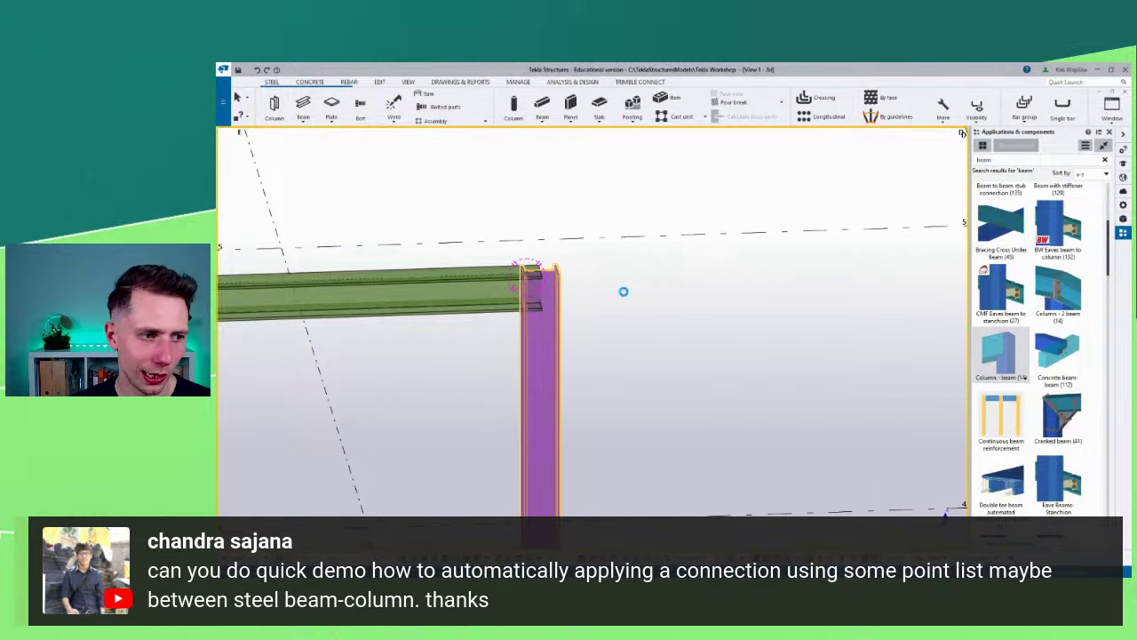
click(533, 271)
scroll(604, 339, up, 3)
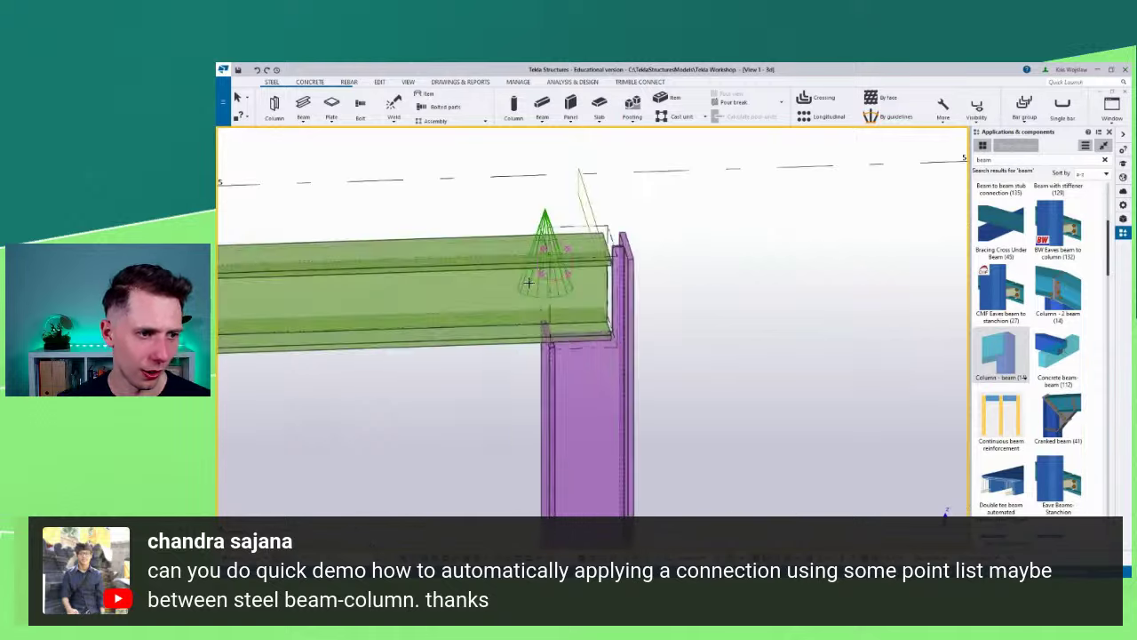
ctrl+middle_drag(605, 339, 688, 338)
scroll(575, 303, up, 3)
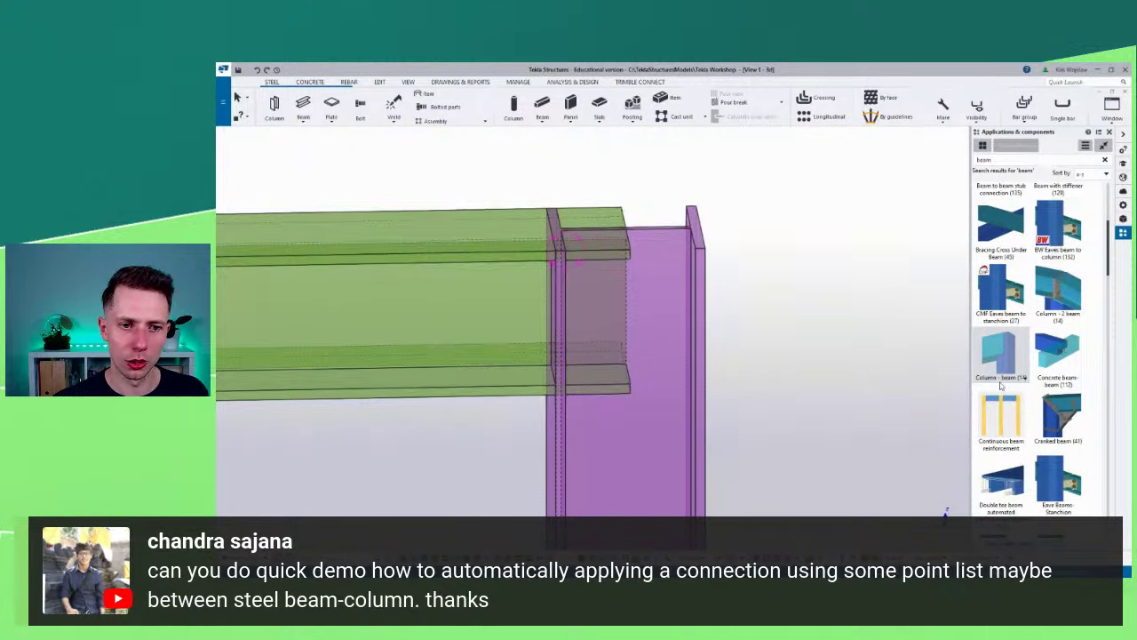
Step: Switch to Grasshopper and add a Tekla Beam parameter in the empty canvas area below the number slider
key(alt+Tab)
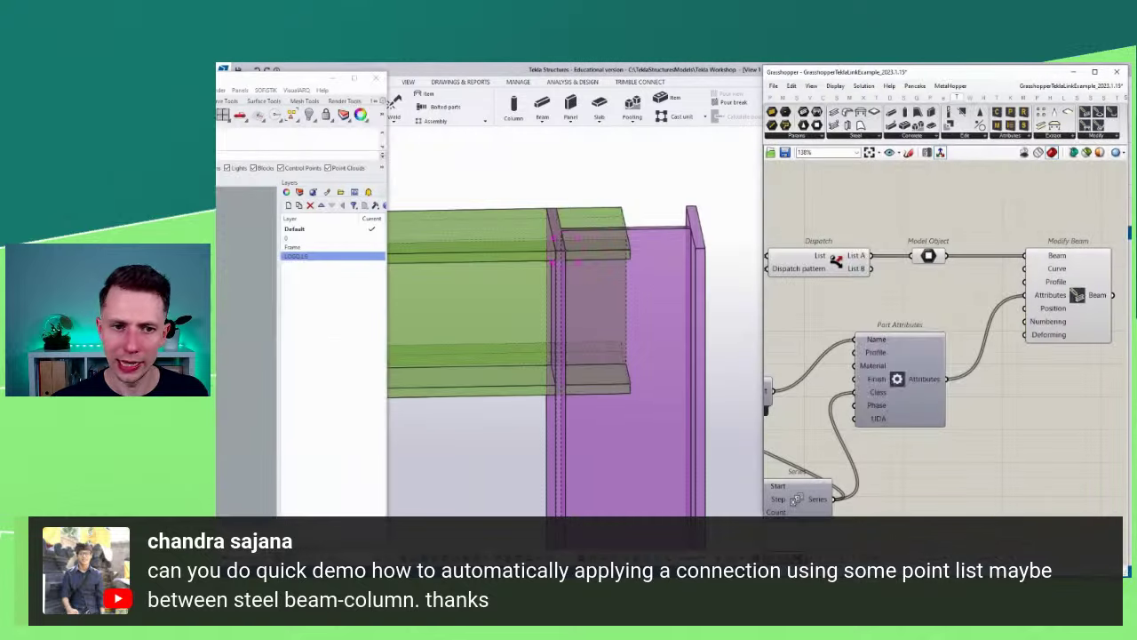
scroll(891, 282, down, 6)
scroll(871, 355, up, 8)
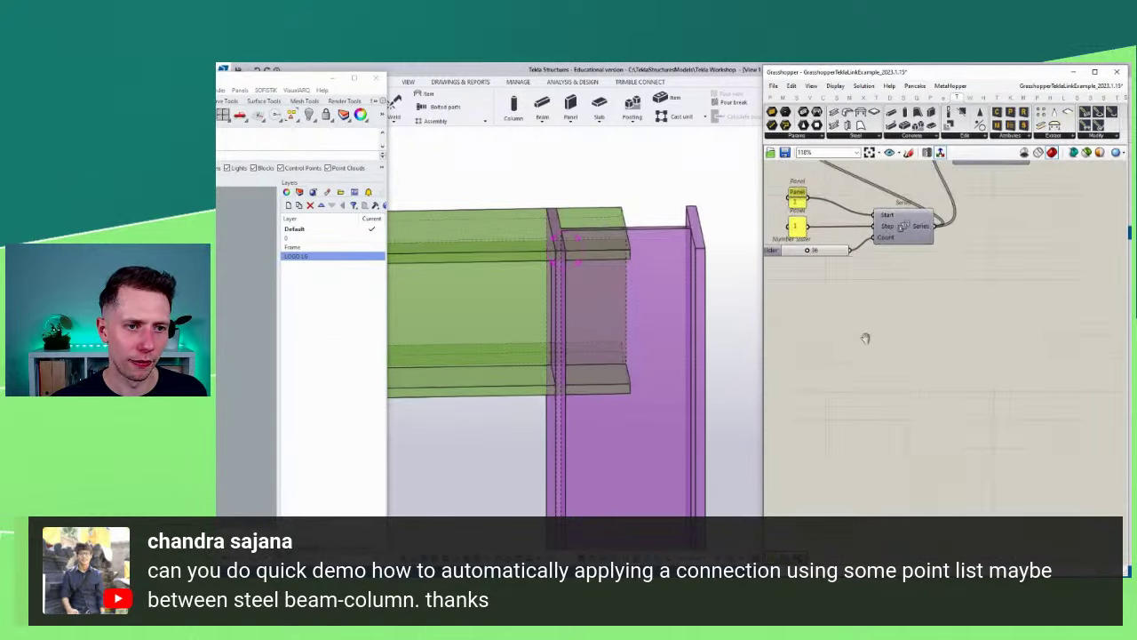
right_drag(804, 329, 901, 299)
double_click(900, 299)
text(beam)
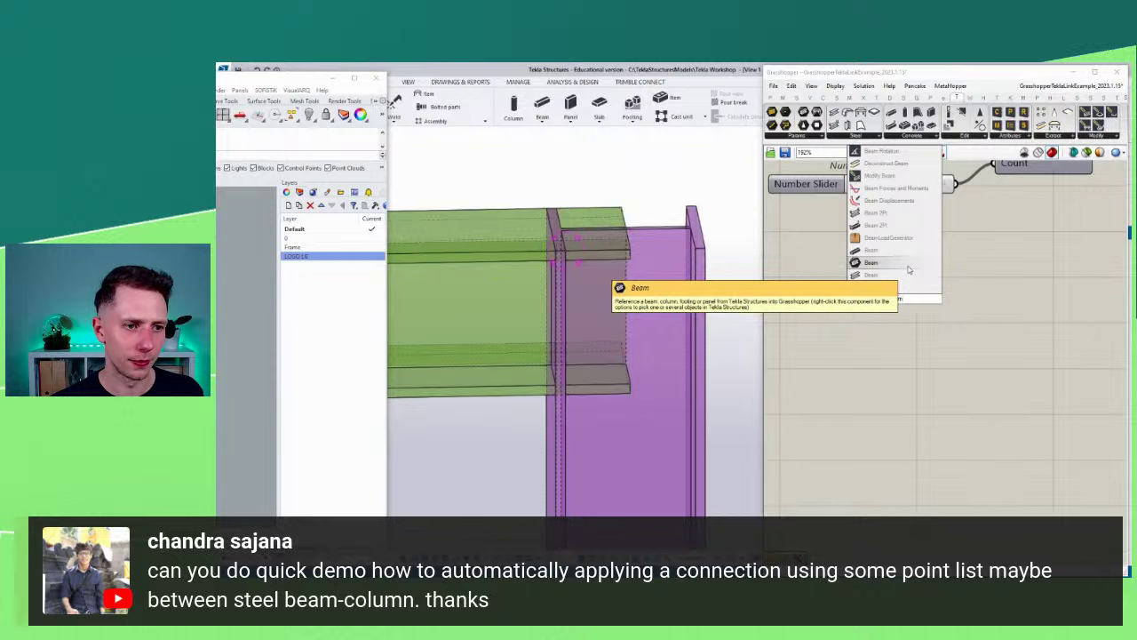
click(908, 269)
Step: Reference the horizontal steel beam from the Tekla model in the Beam parameter using Set Multiple Beams, and return to Grasshopper
right_click(895, 300)
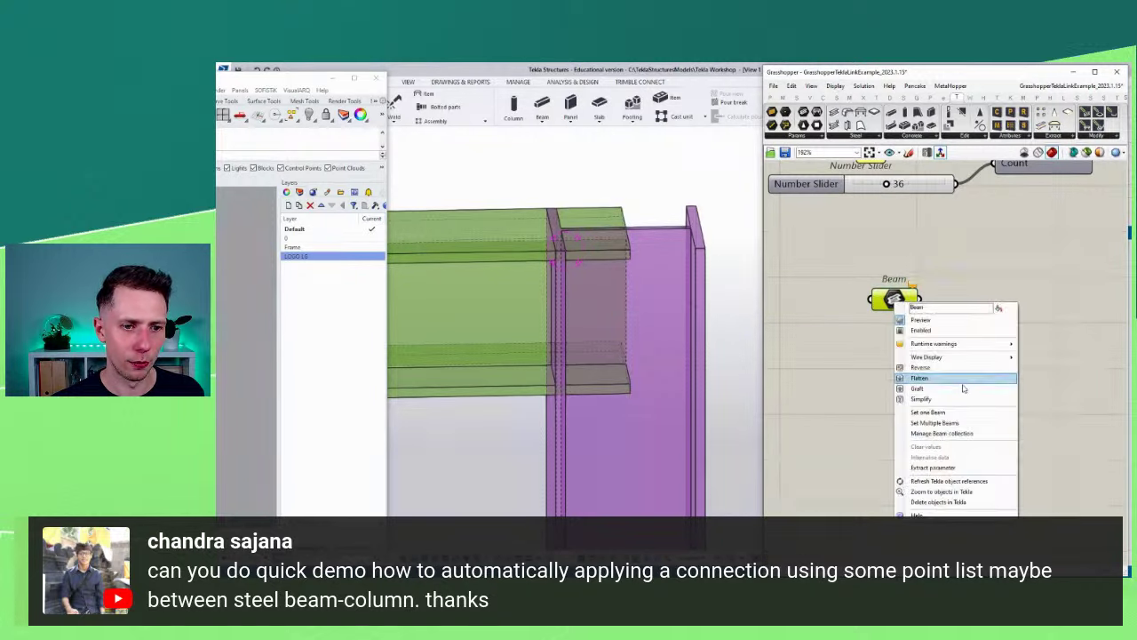
click(952, 423)
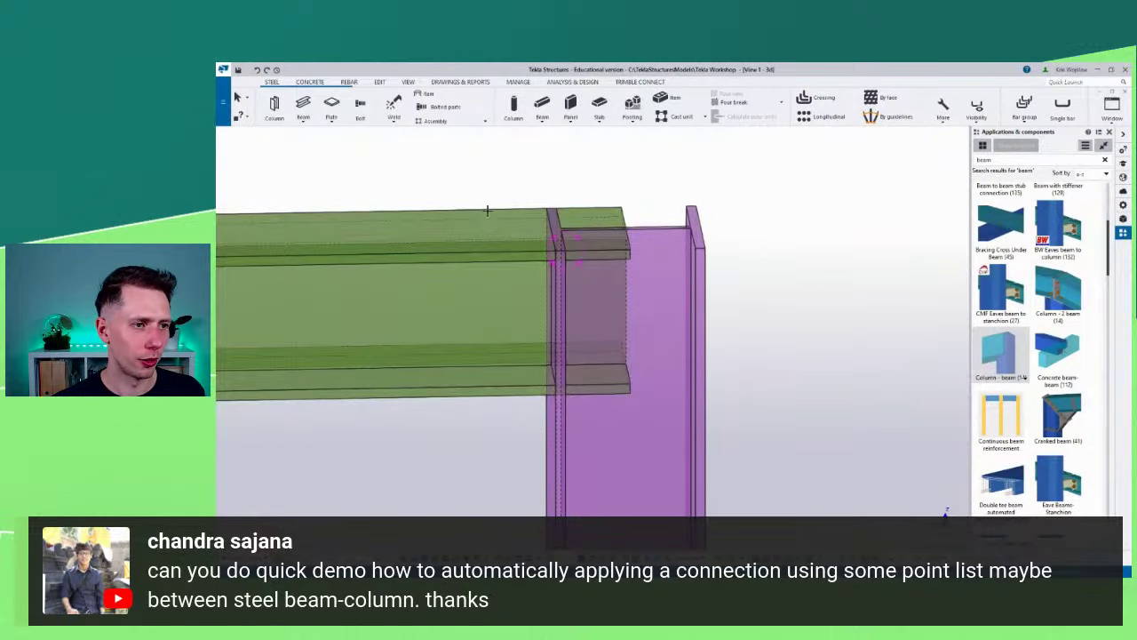
click(487, 210)
middle_click(488, 210)
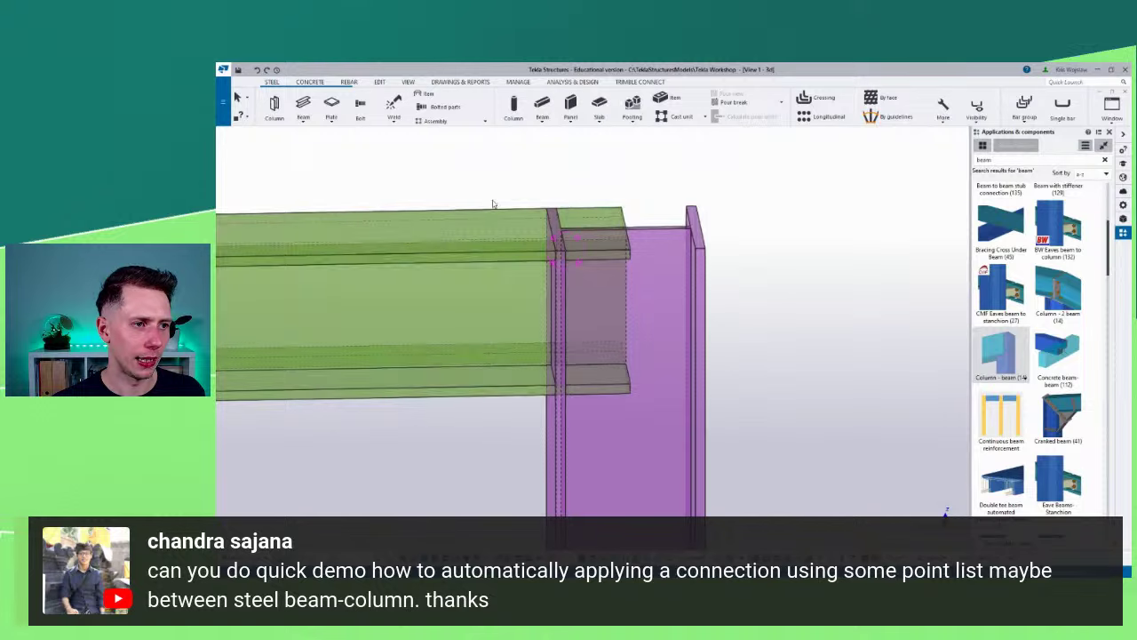
click(496, 215)
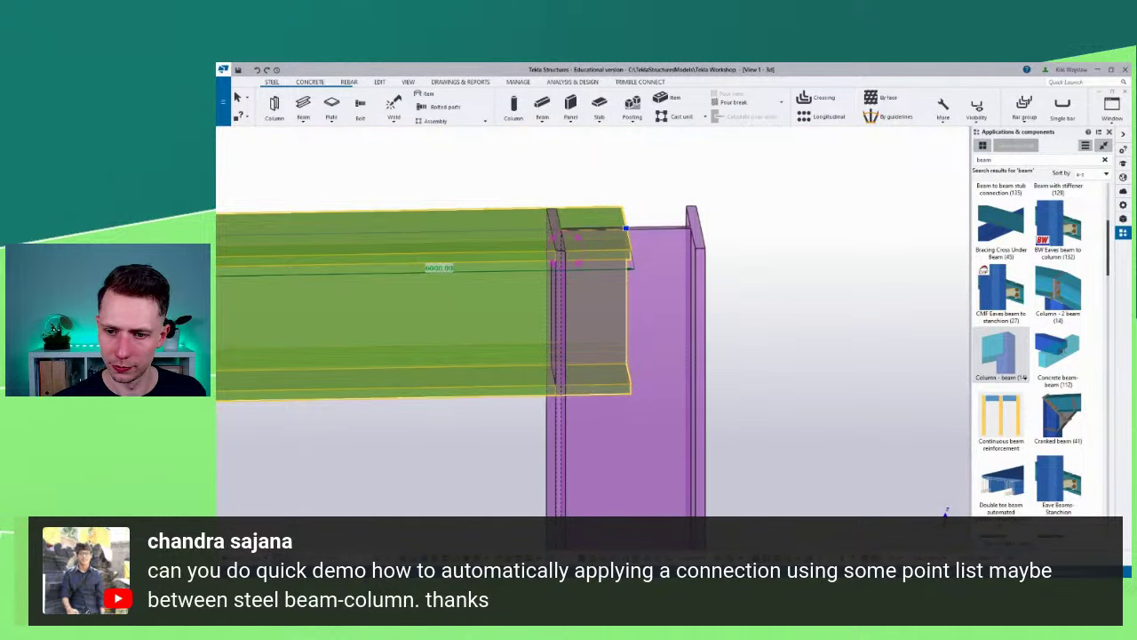
key(alt+Tab)
click(827, 303)
click(889, 300)
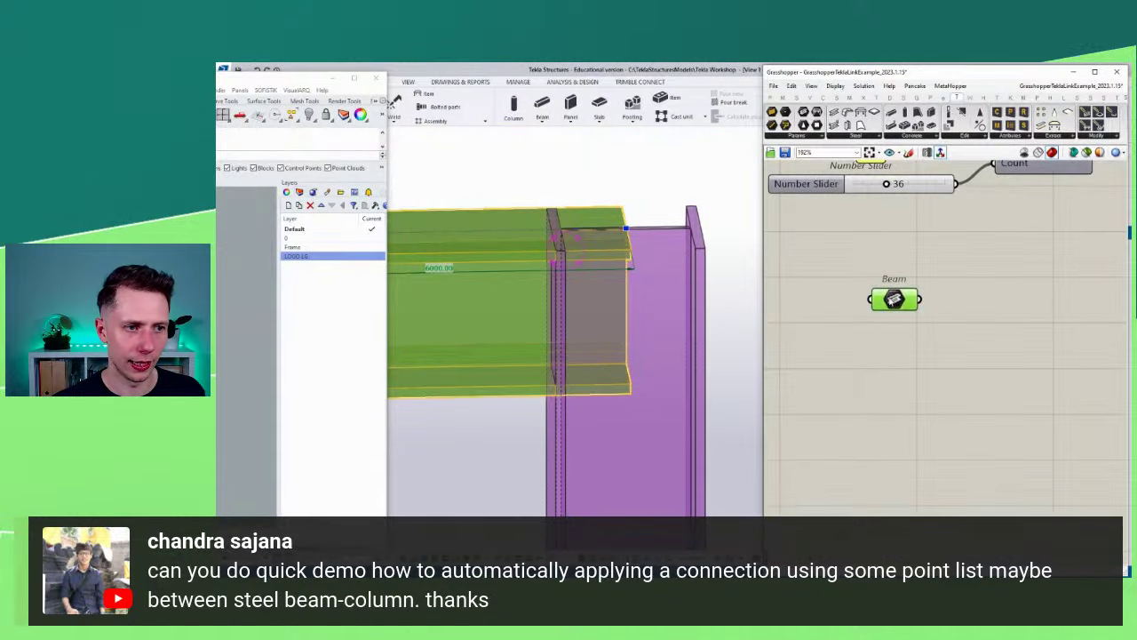
scroll(893, 306, down, 3)
double_click(908, 373)
text(c)
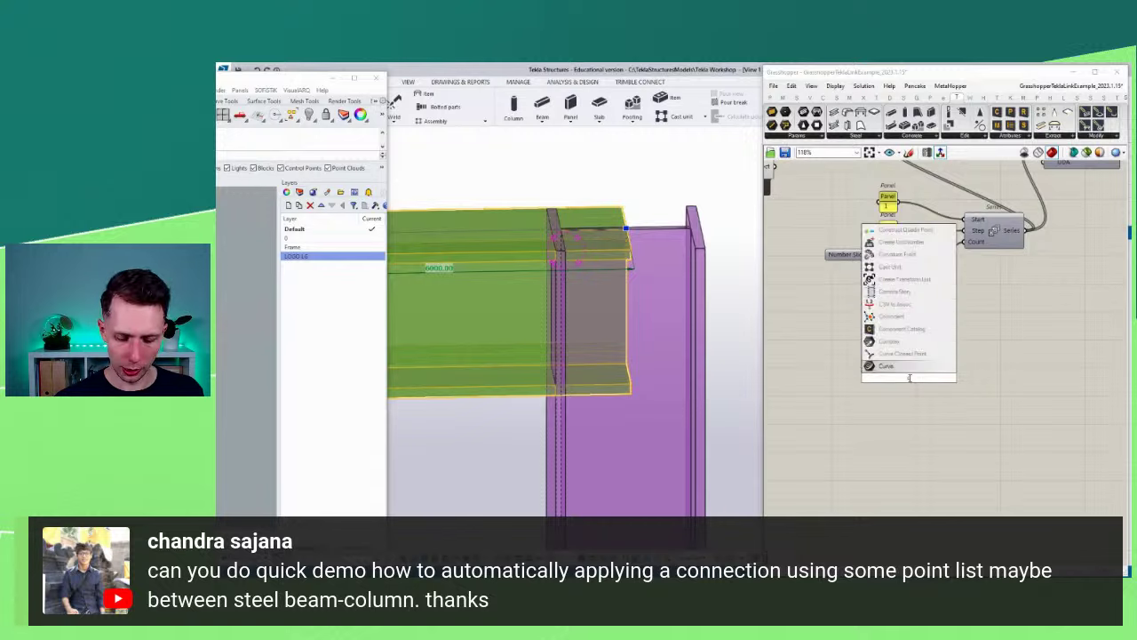
text(ou)
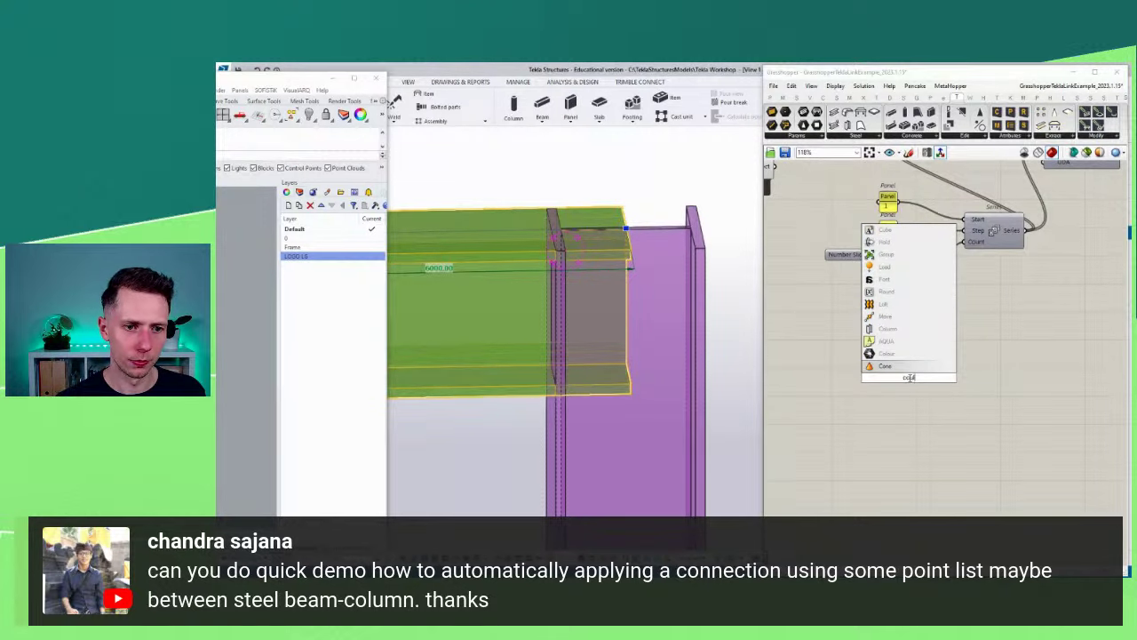
key(BackSpace)
text(l)
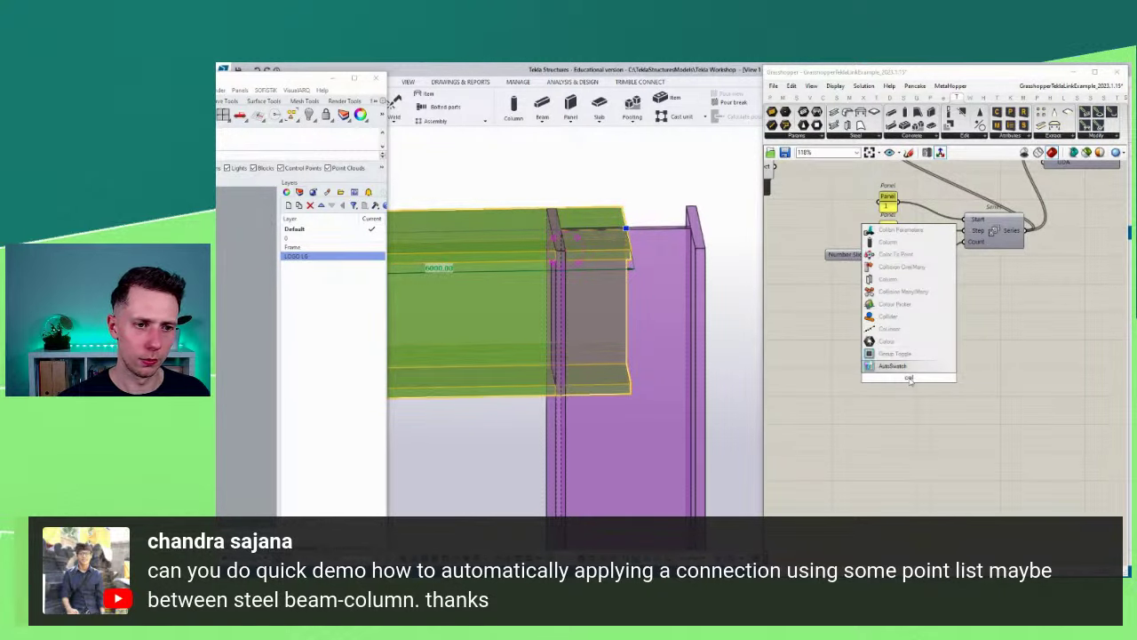
text(umn)
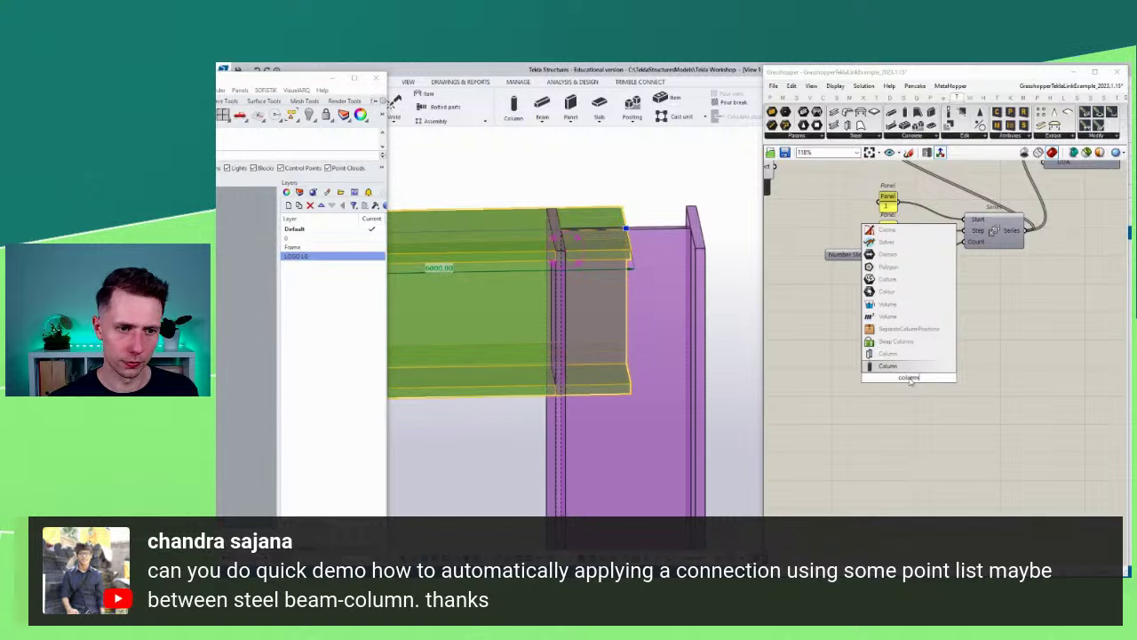
Step: Add a second Tekla Beam parameter below the first and reference the steel column from the Tekla model in it
click(782, 137)
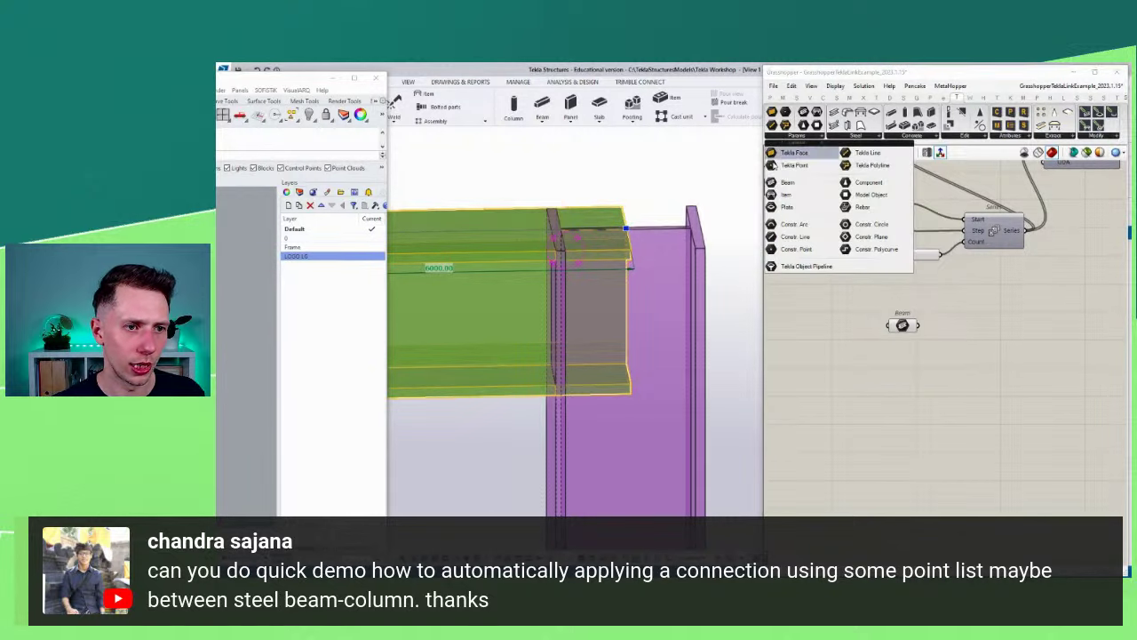
click(790, 180)
click(901, 360)
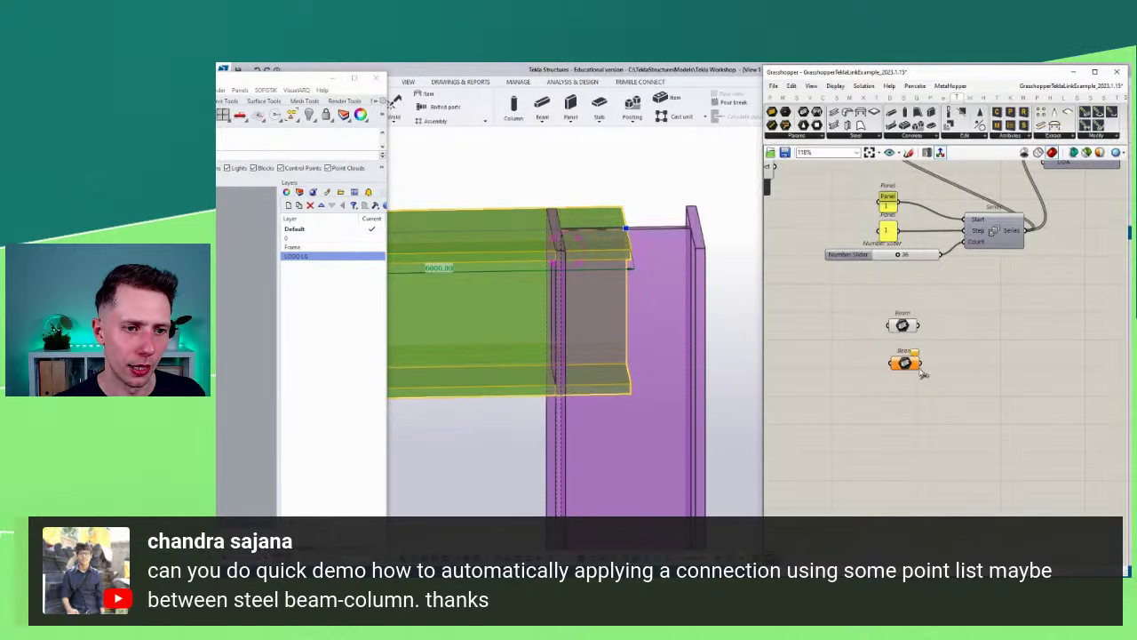
right_click(899, 362)
click(954, 478)
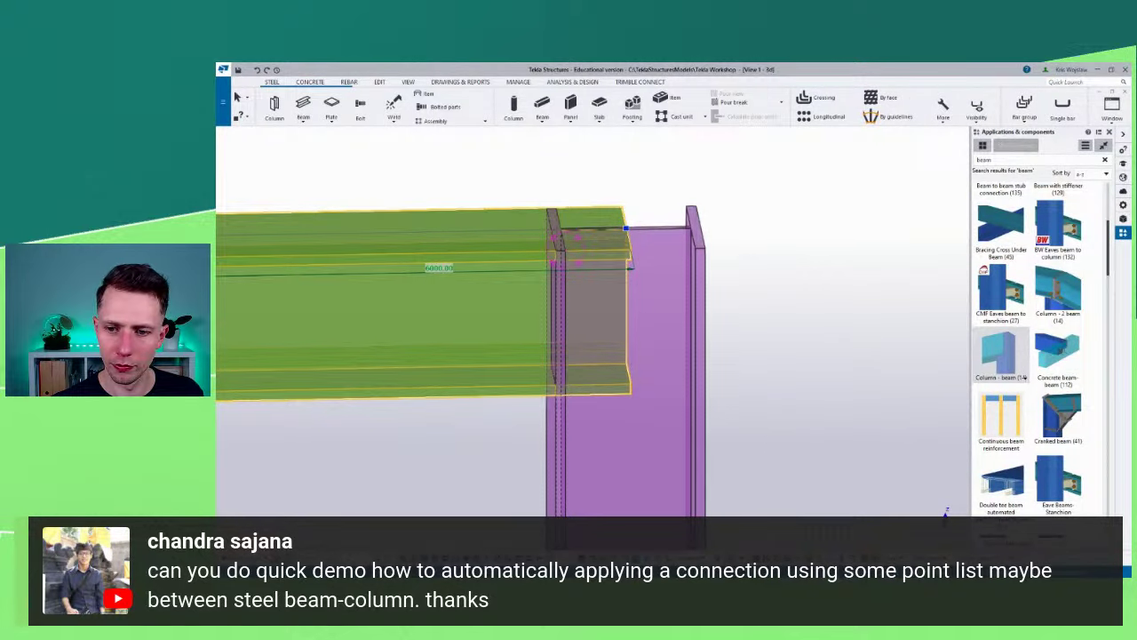
scroll(911, 407, down, 2)
click(1021, 412)
right_drag(1008, 370, 981, 363)
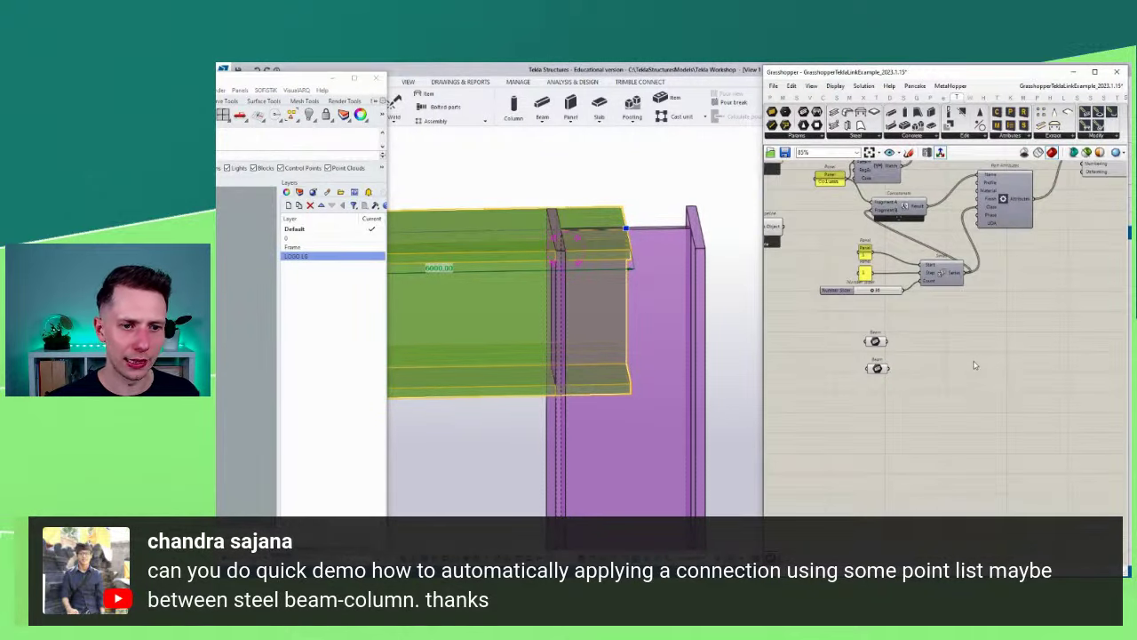
double_click(974, 365)
text(comp)
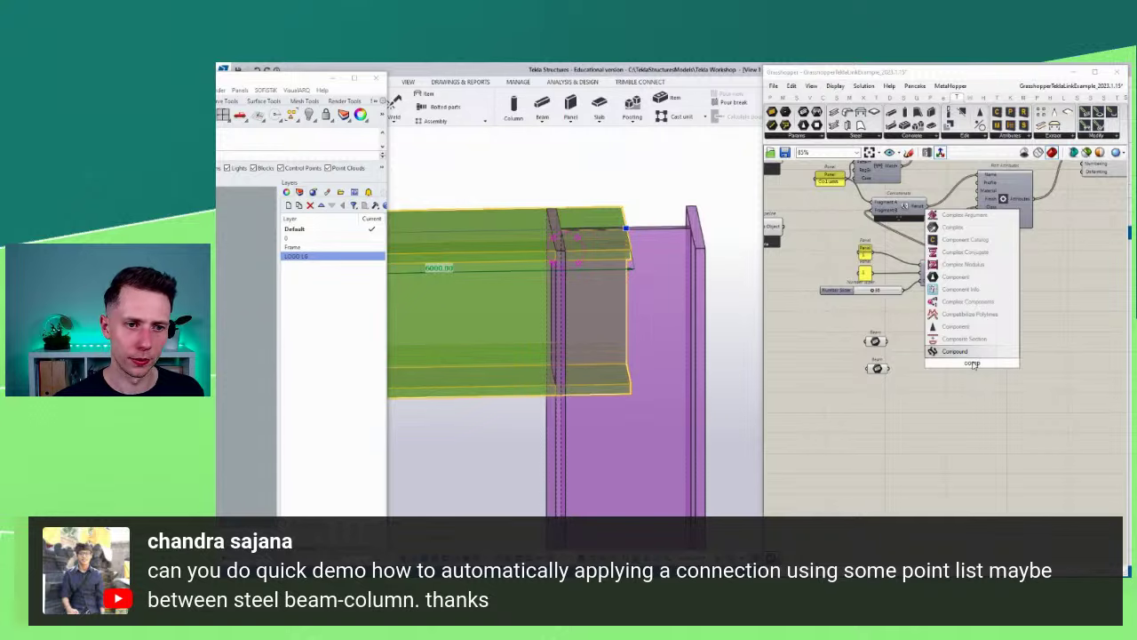
key(Return)
Step: Add a Tekla Component component to the canvas and place it beside the two Beam parameters, leaving a gap between them
scroll(977, 365, up, 5)
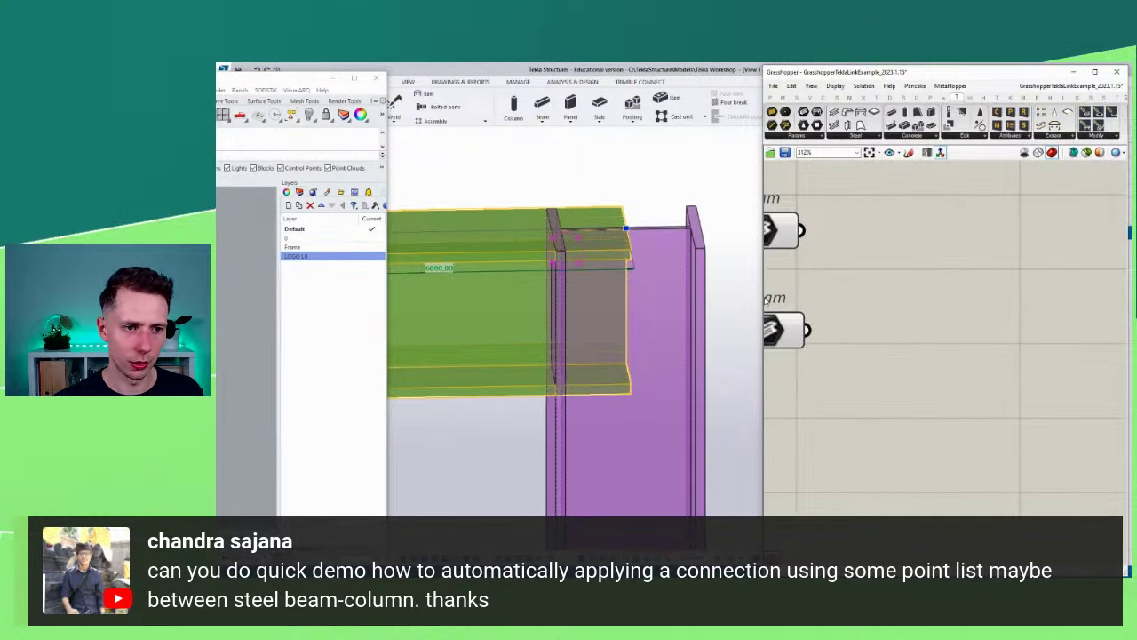
right_drag(899, 312, 997, 287)
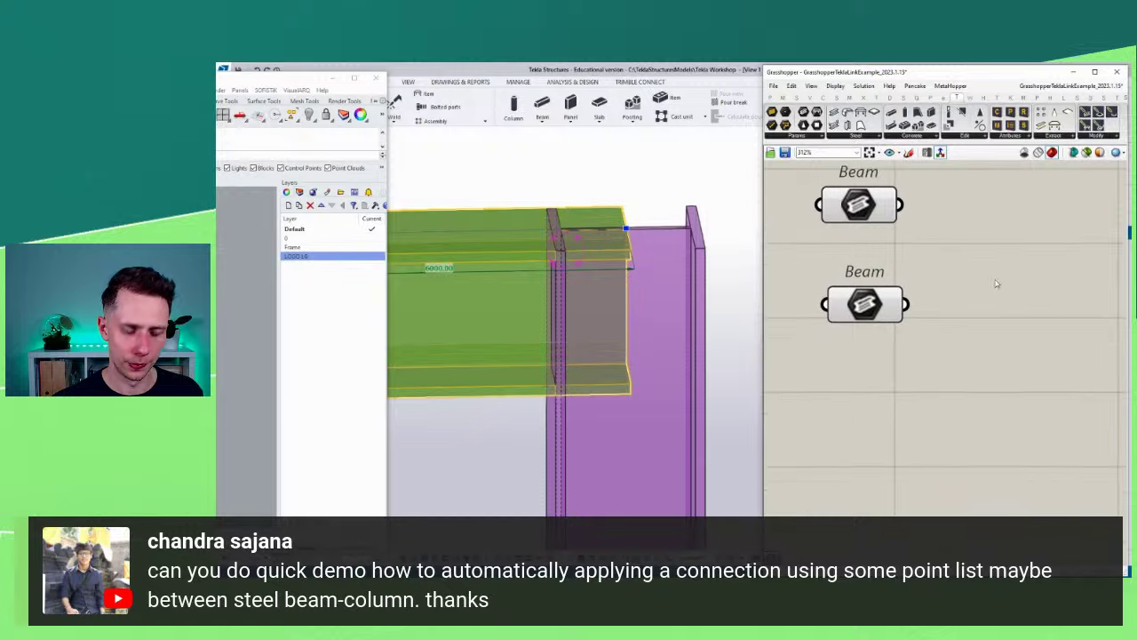
double_click(996, 279)
text(compon)
key(Up)
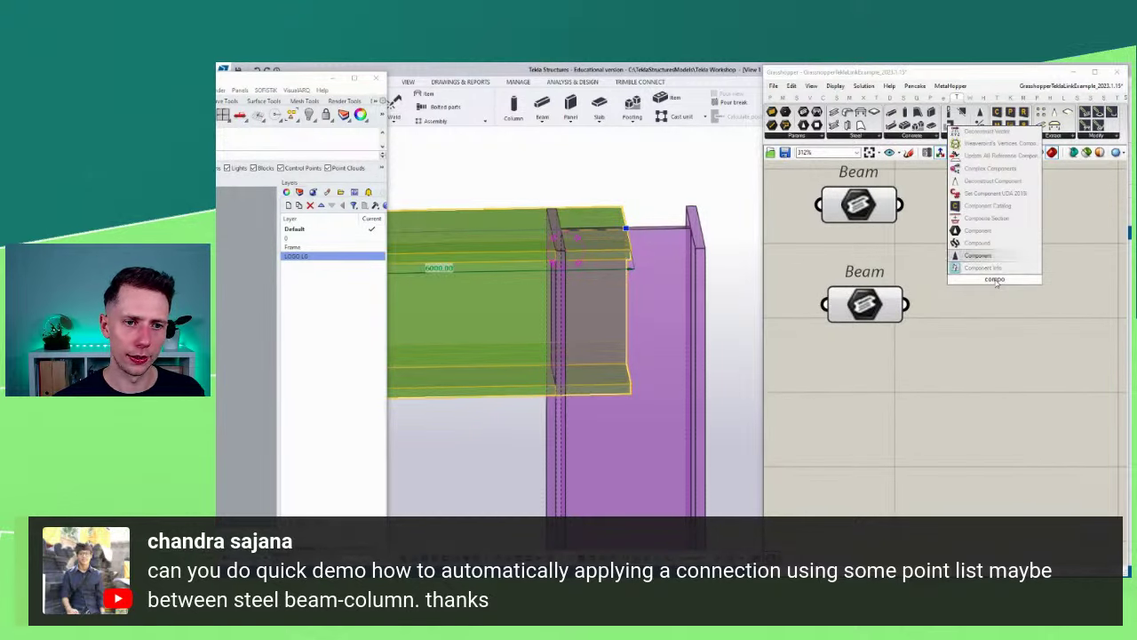
key(Return)
scroll(995, 281, down, 2)
right_drag(995, 281, 915, 290)
drag(910, 292, 1064, 303)
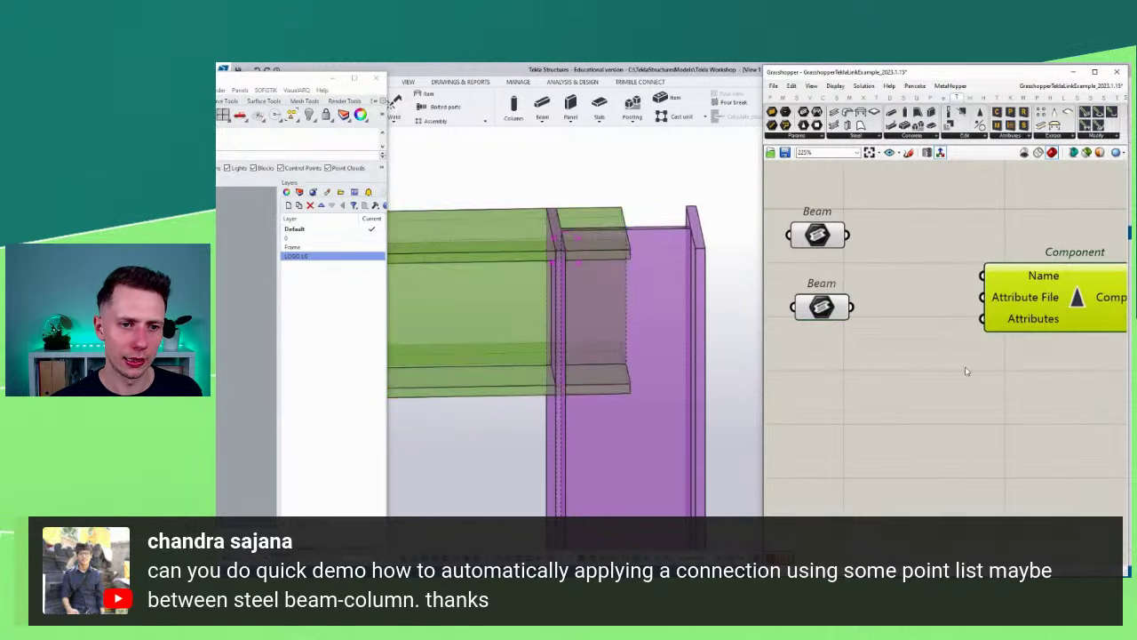
Step: Add a Component Catalog component in the empty canvas area below the Component node
click(955, 373)
double_click(954, 373)
text(compo)
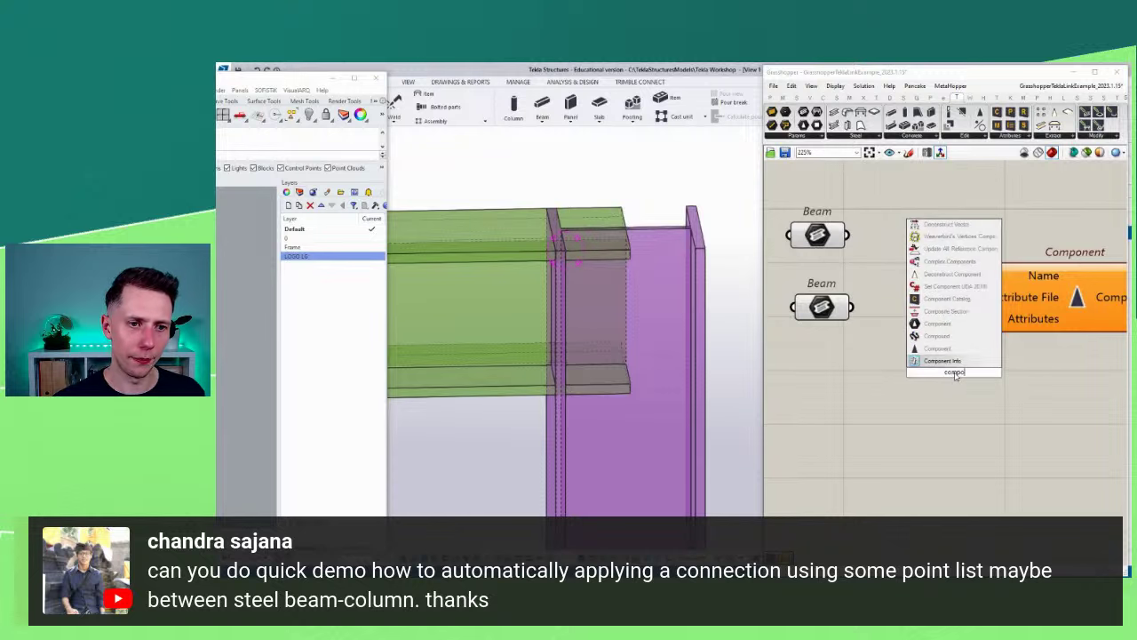
key(Up)
key(Up)
key(Up)
key(Up)
key(Return)
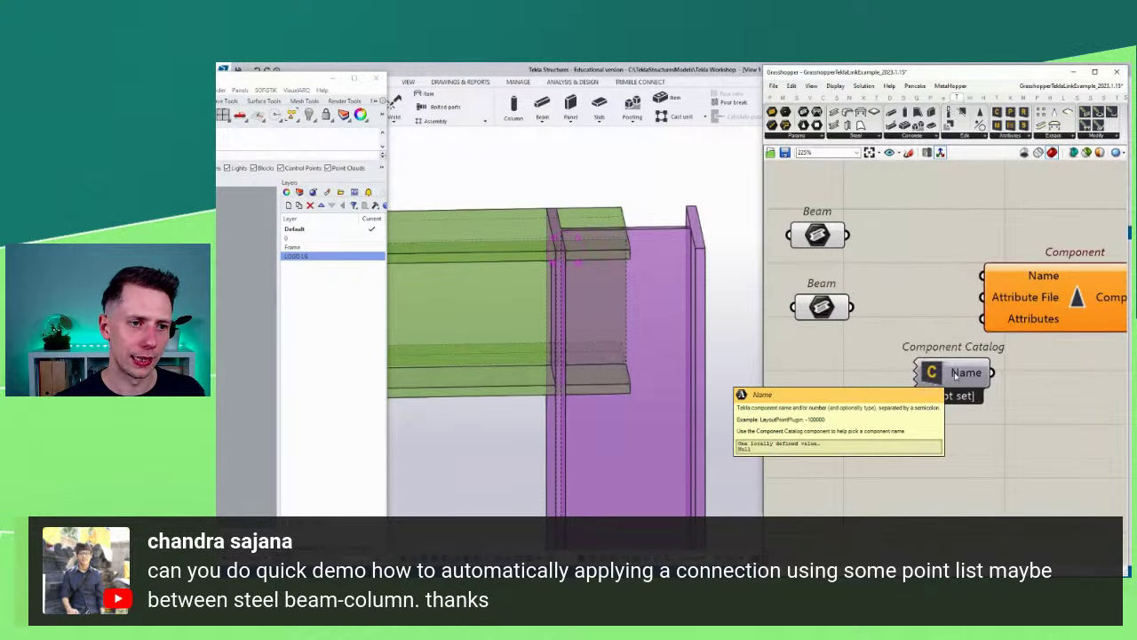
right_click(933, 374)
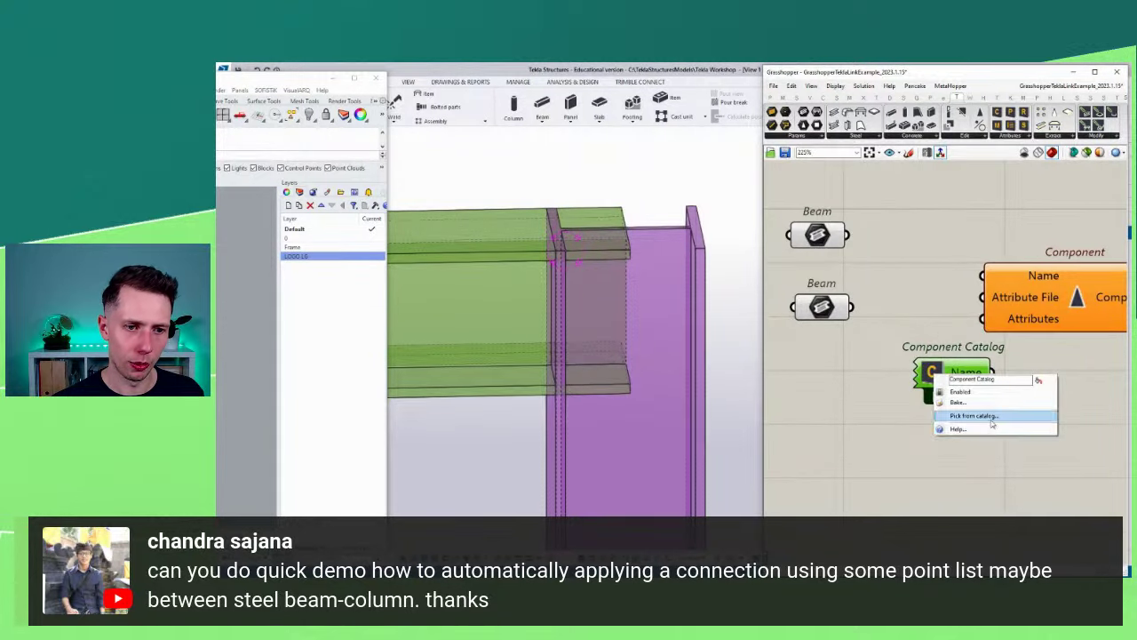
click(1013, 429)
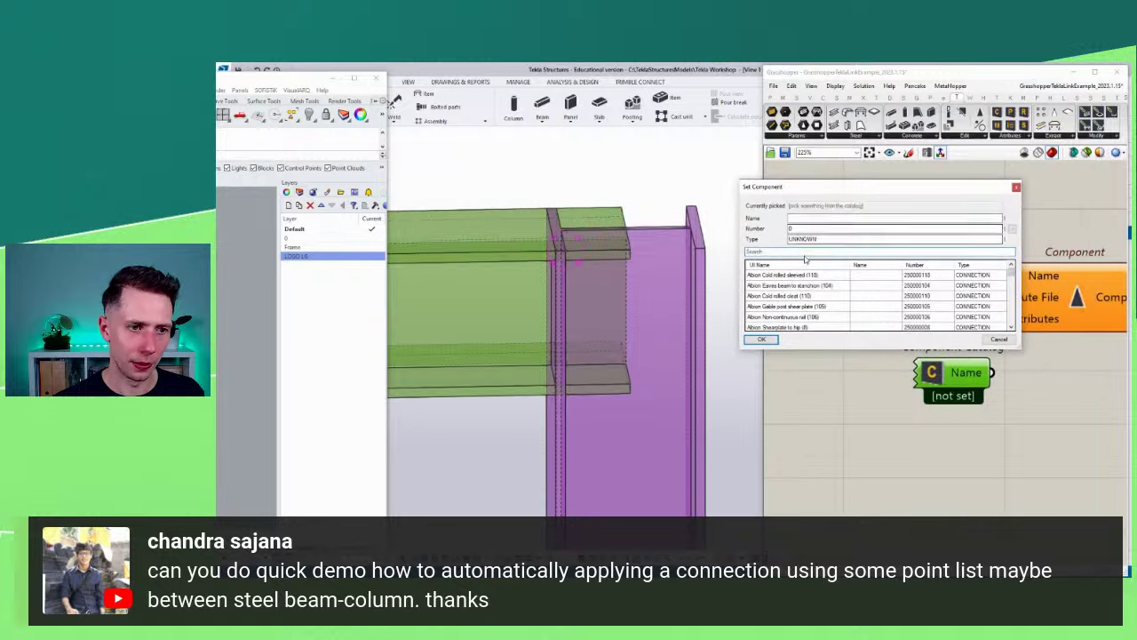
text(beam c)
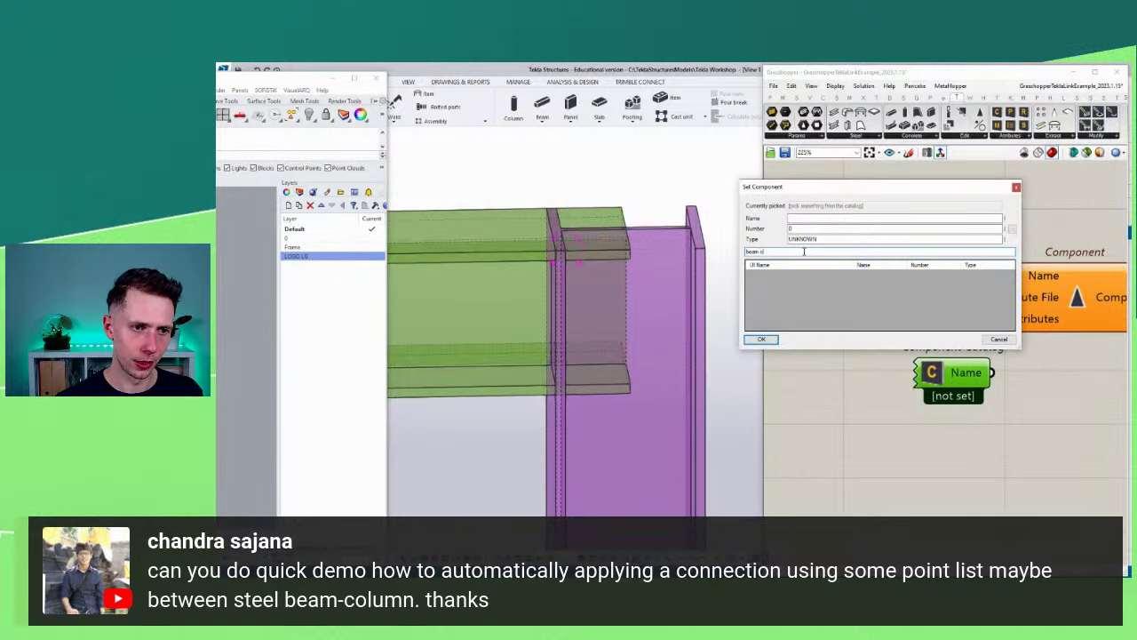
key(BackSpace)
key(BackSpace)
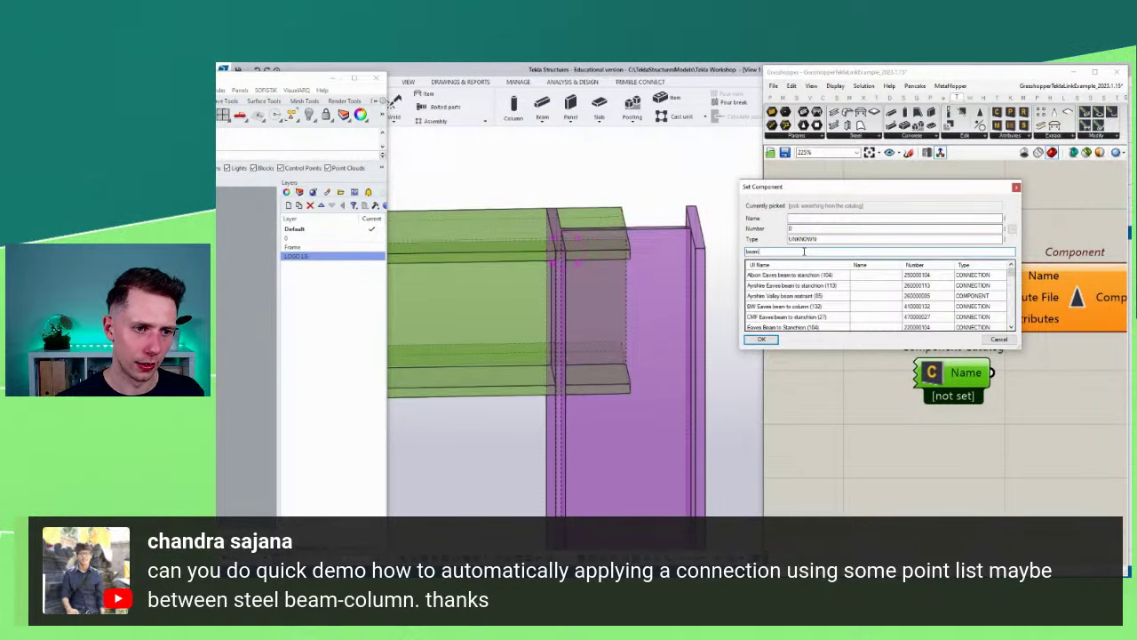
scroll(845, 290, down, 3)
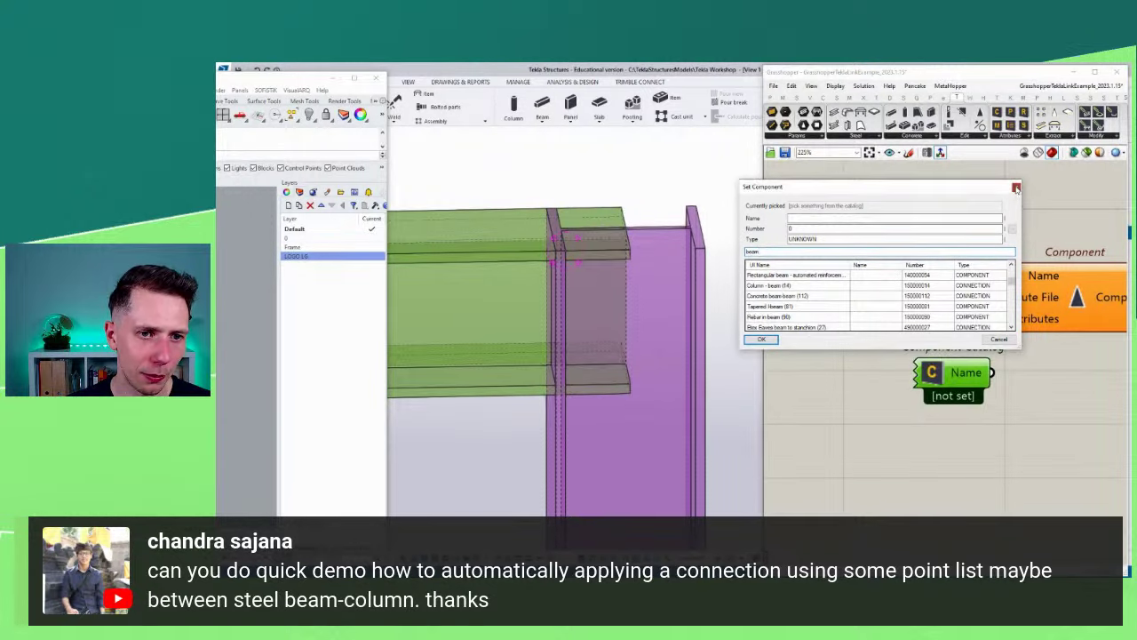
click(1016, 188)
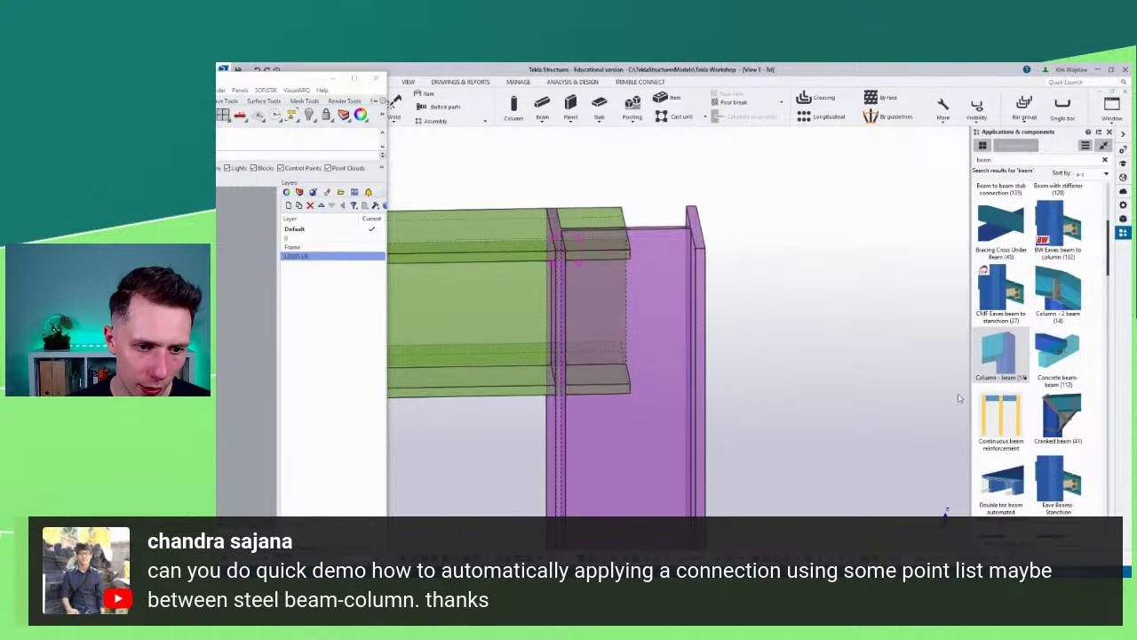
Step: Widen the Applications & components catalogue in Tekla, look through the beam connections and refine the search to "beam -"
drag(968, 379, 838, 382)
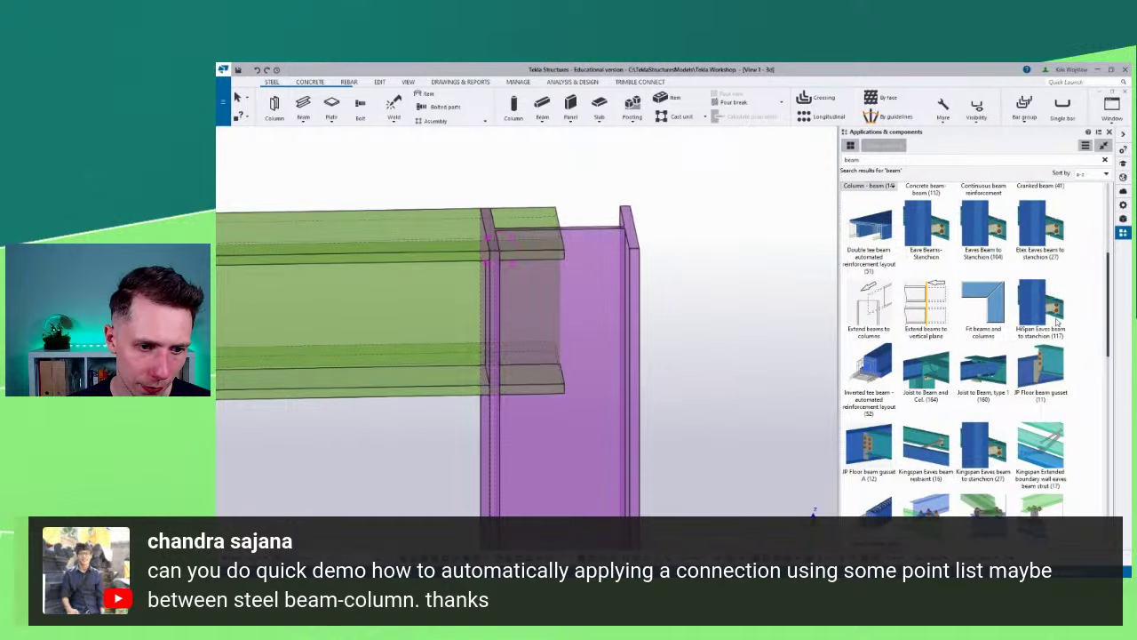
scroll(1057, 322, down, 2)
scroll(929, 468, down, 5)
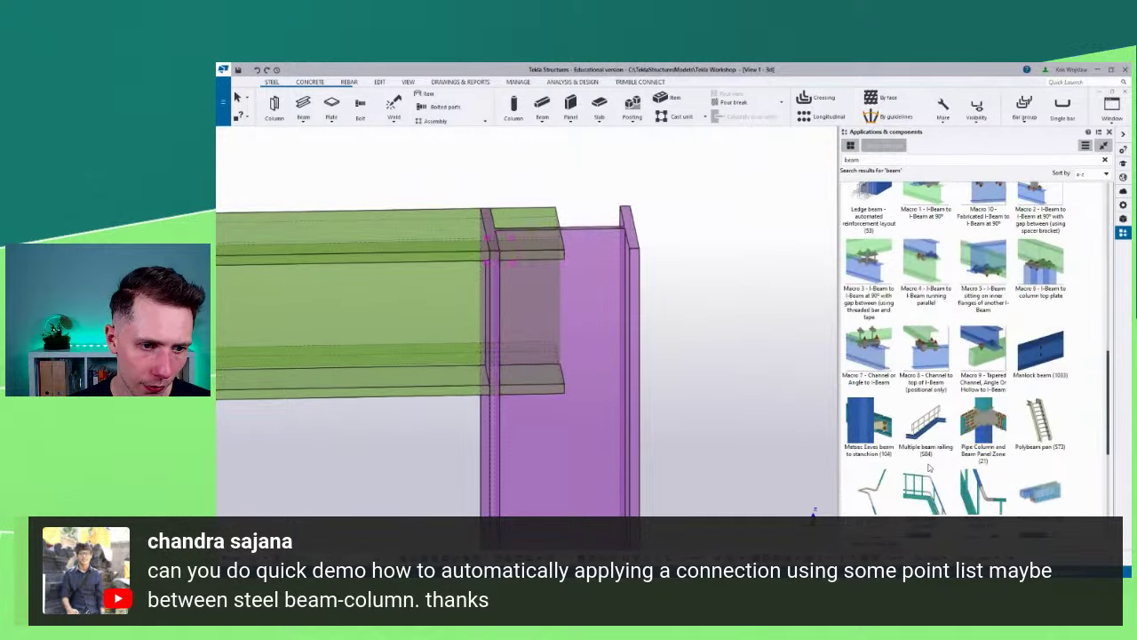
scroll(925, 451, up, 1)
click(875, 161)
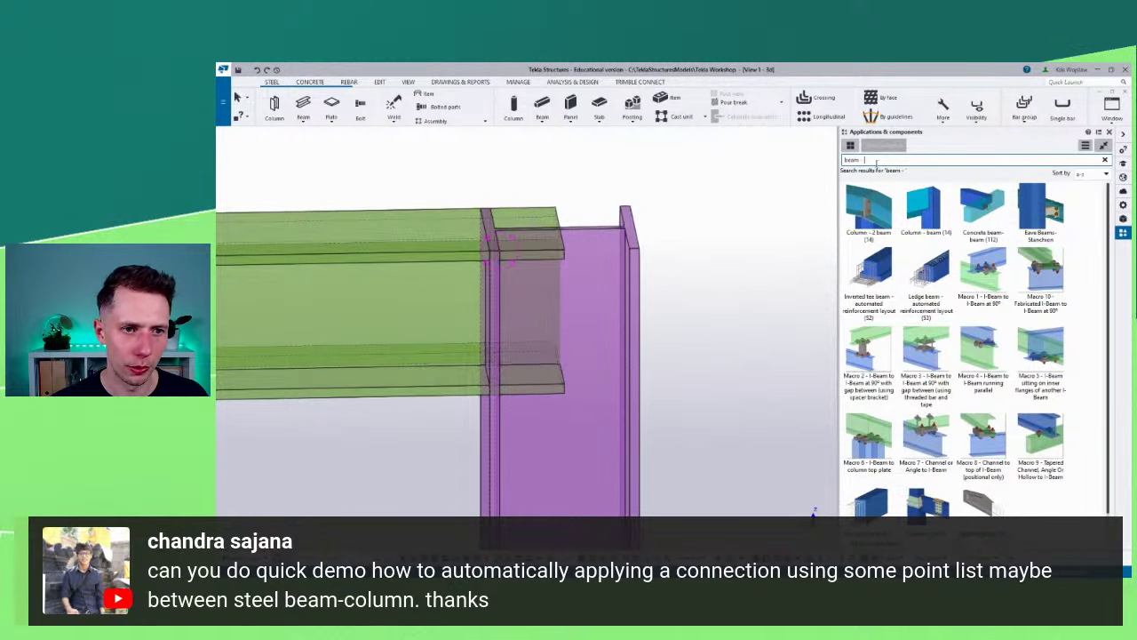
Step: Switch to Grasshopper, reopen the Component Catalog's picker and search it for "14"
key(alt+Tab)
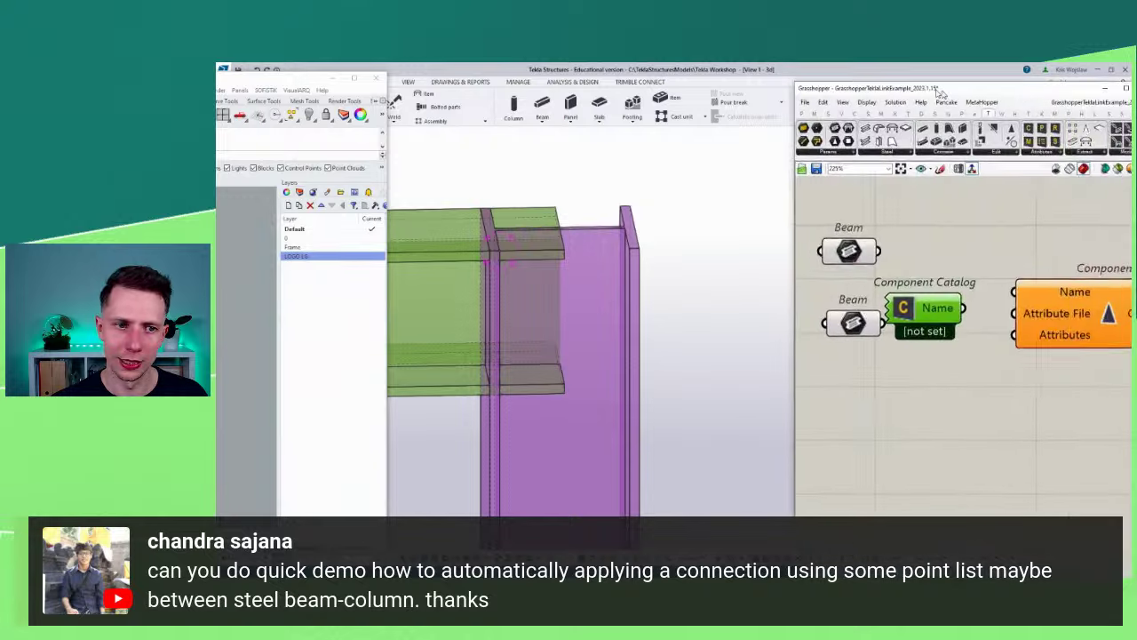
right_click(872, 307)
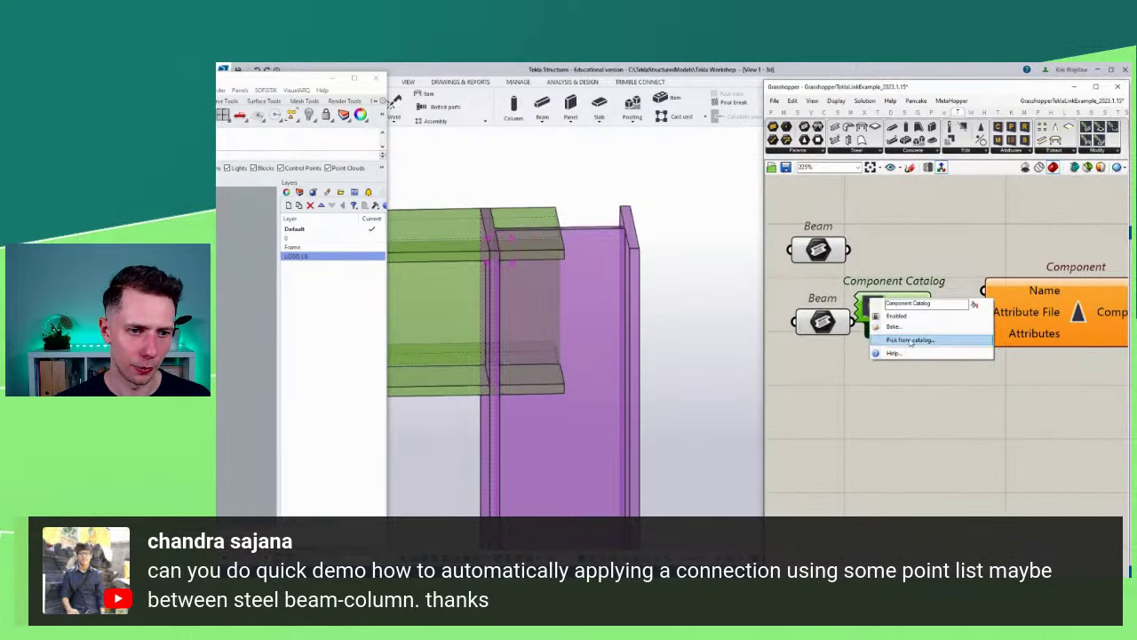
click(977, 347)
drag(984, 346, 820, 284)
click(790, 348)
text(14)
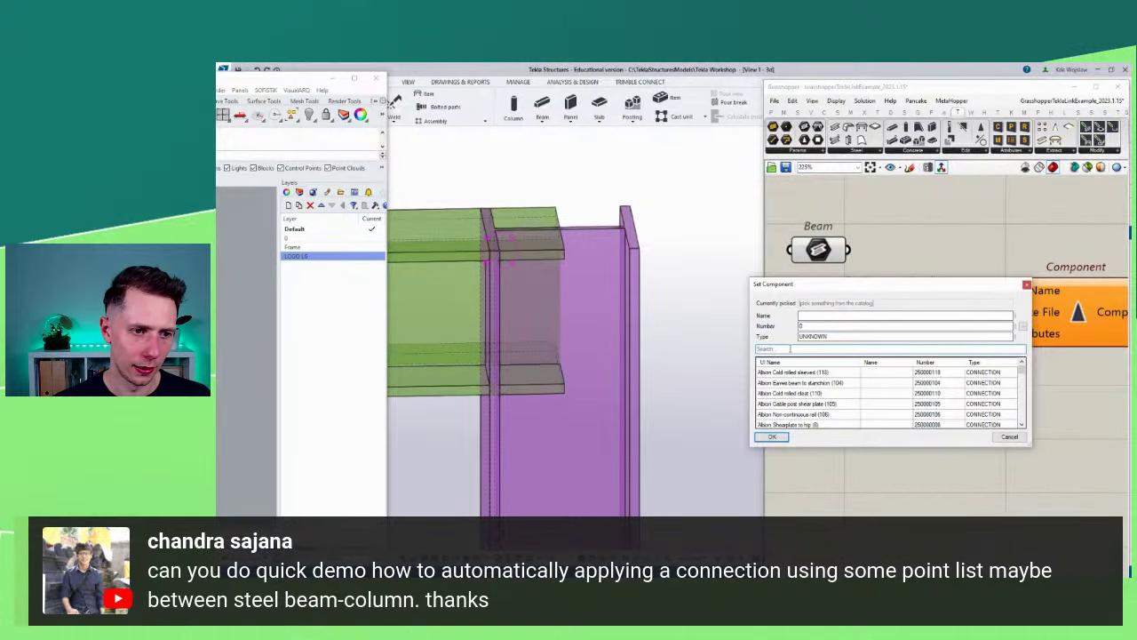
scroll(786, 355, down, 3)
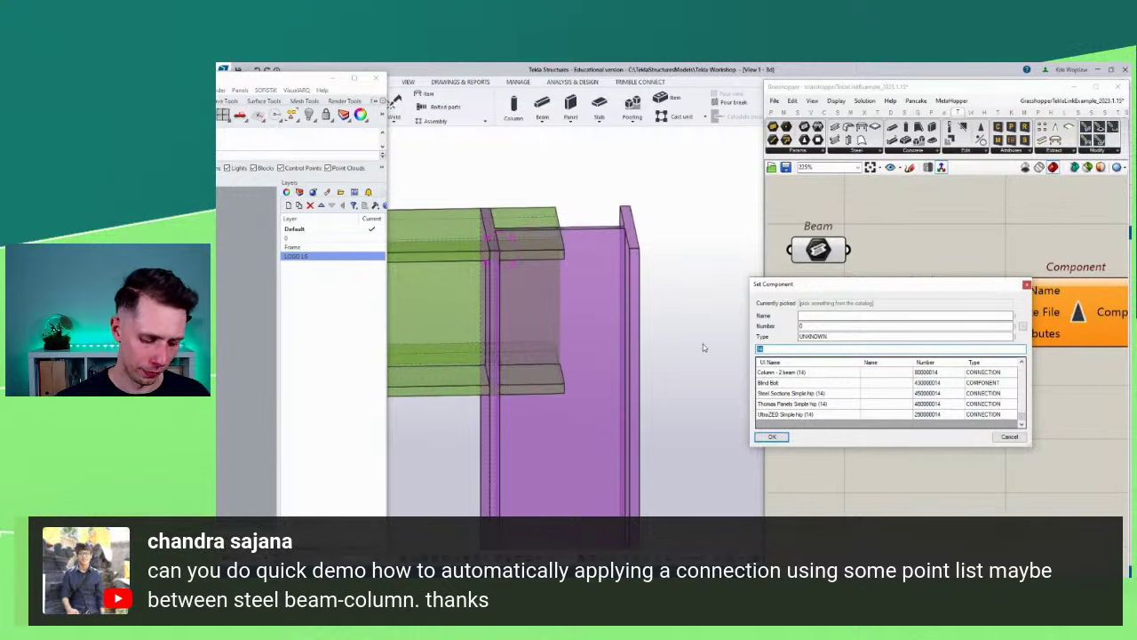
Step: Search the component picker for "beam", enlarge its dialog and set the Component Catalog to Column - beam (14)
text(beam -)
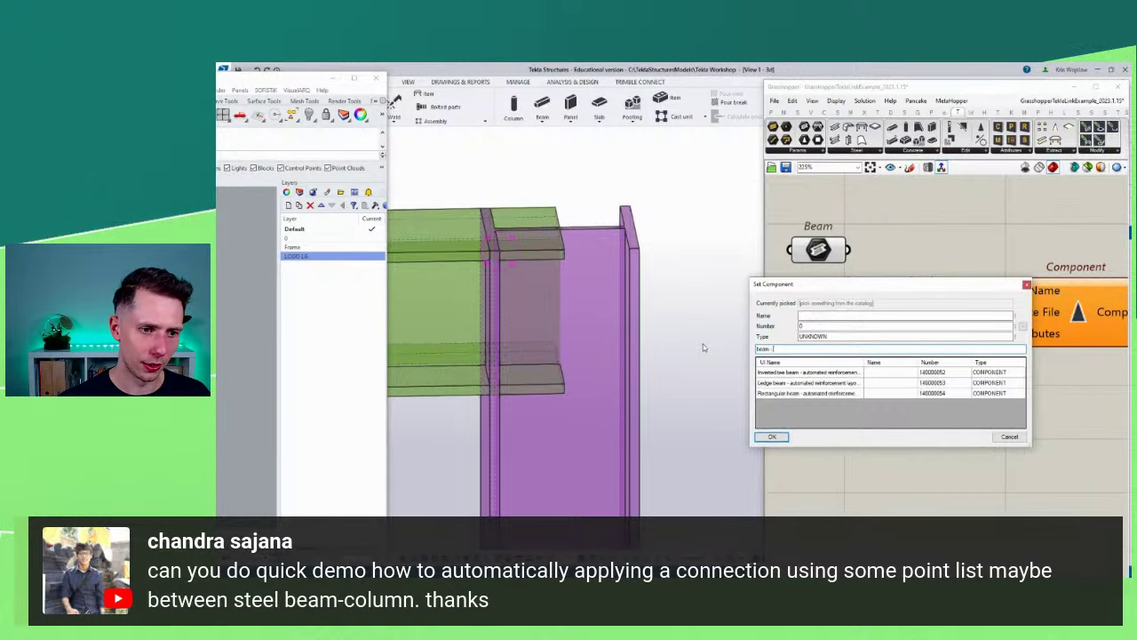
key(BackSpace)
key(BackSpace)
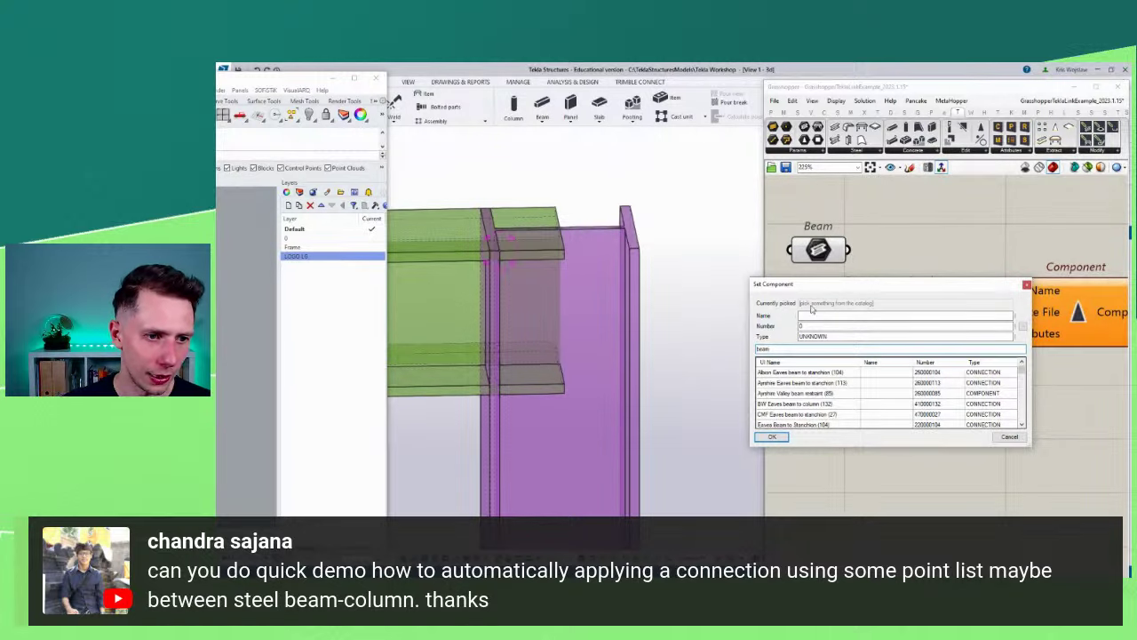
drag(820, 283, 836, 180)
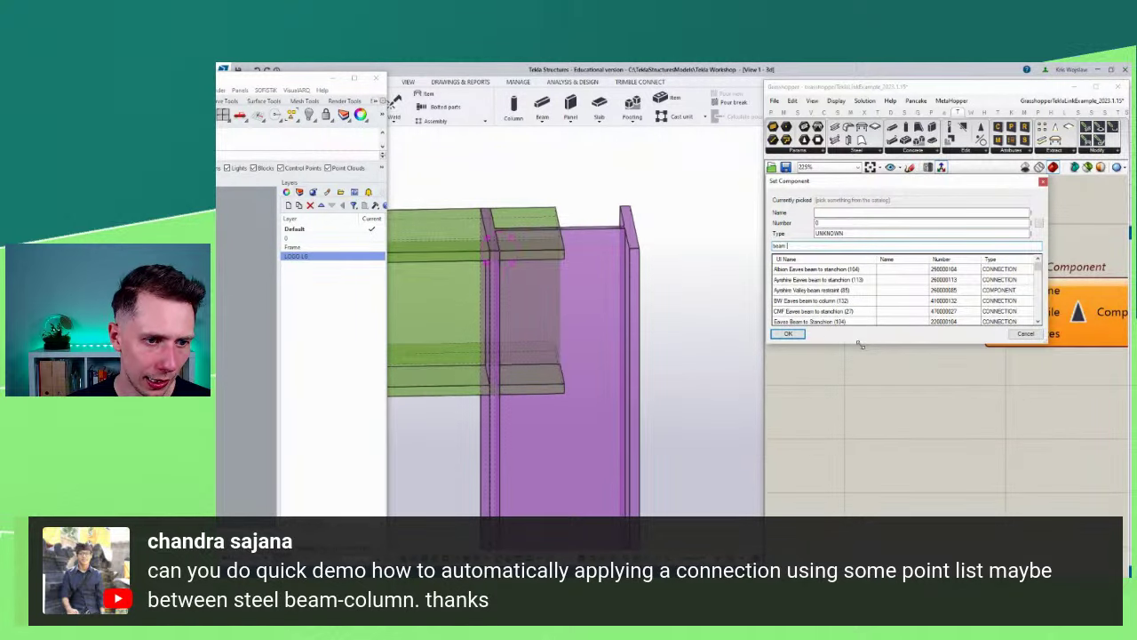
drag(860, 345, 877, 518)
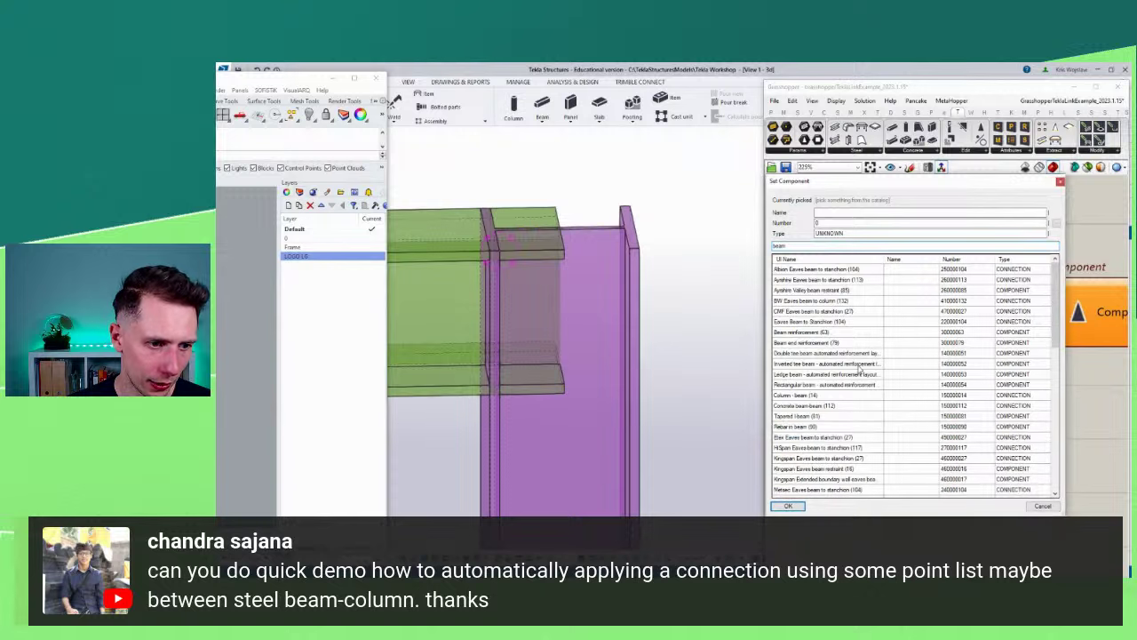
click(817, 427)
click(811, 395)
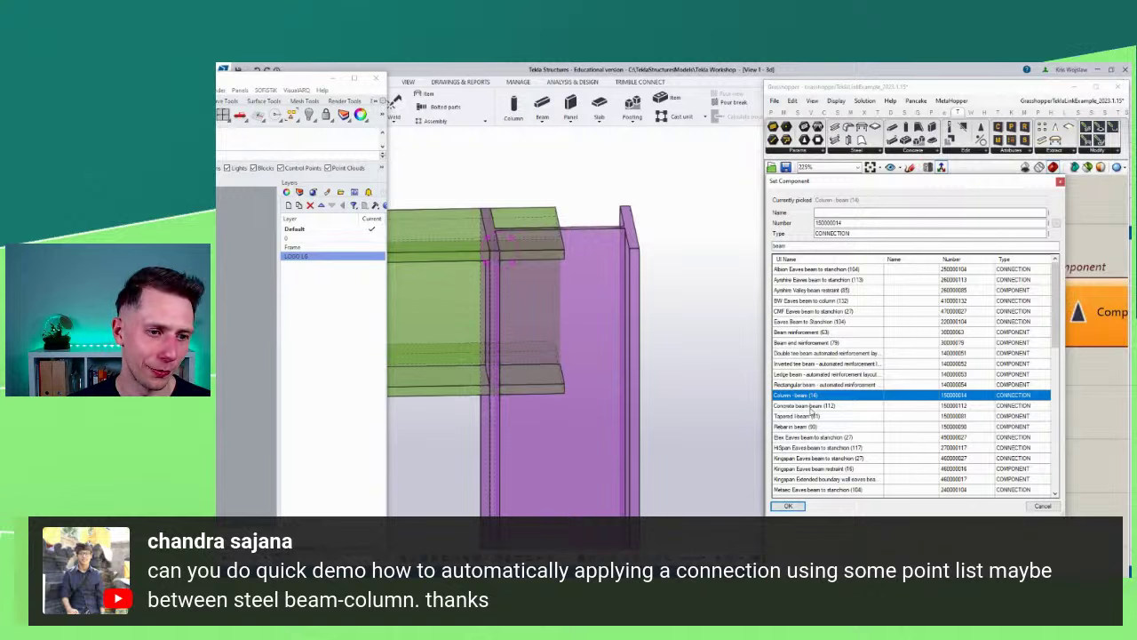
click(788, 506)
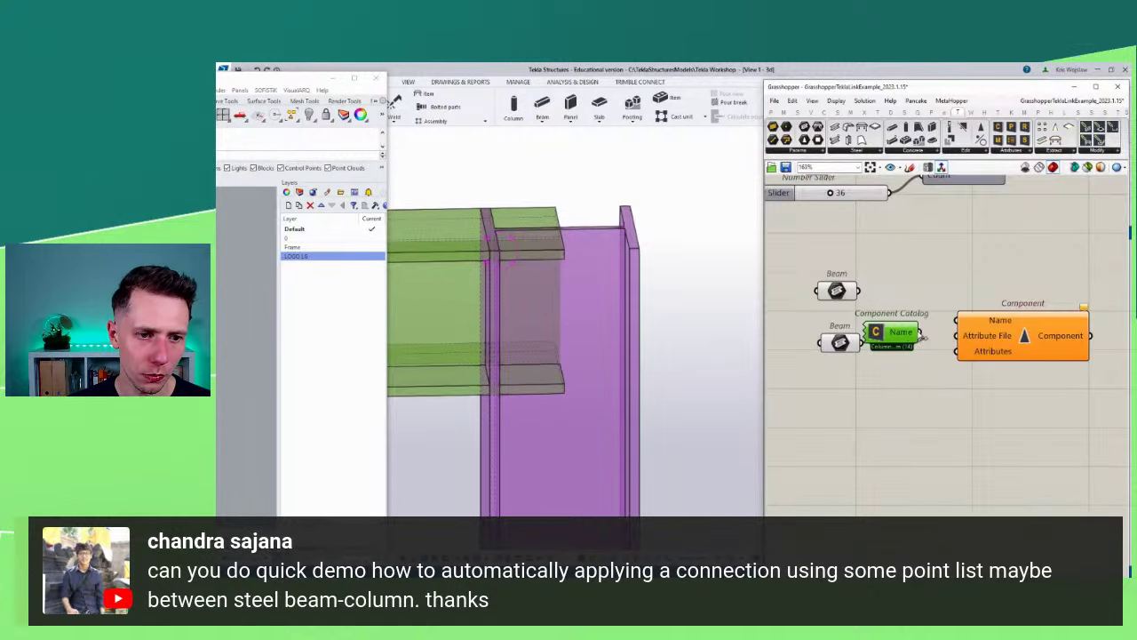
Step: Connect the catalog name to the Component's Name input, and the beam and column parameters to Main Part and 1 Secondary respectively
mouse_move(921, 333)
mouse_down()
mouse_move(958, 320)
mouse_move(932, 322)
mouse_up()
right_drag(1002, 419, 996, 367)
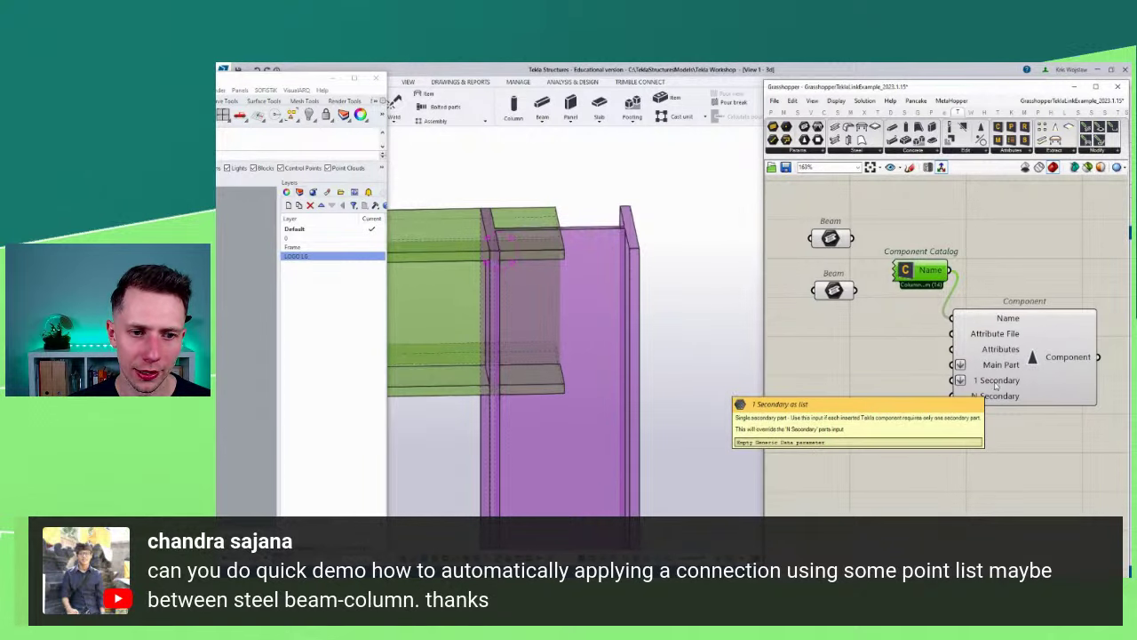
drag(869, 346, 952, 364)
click(915, 366)
drag(894, 397, 952, 380)
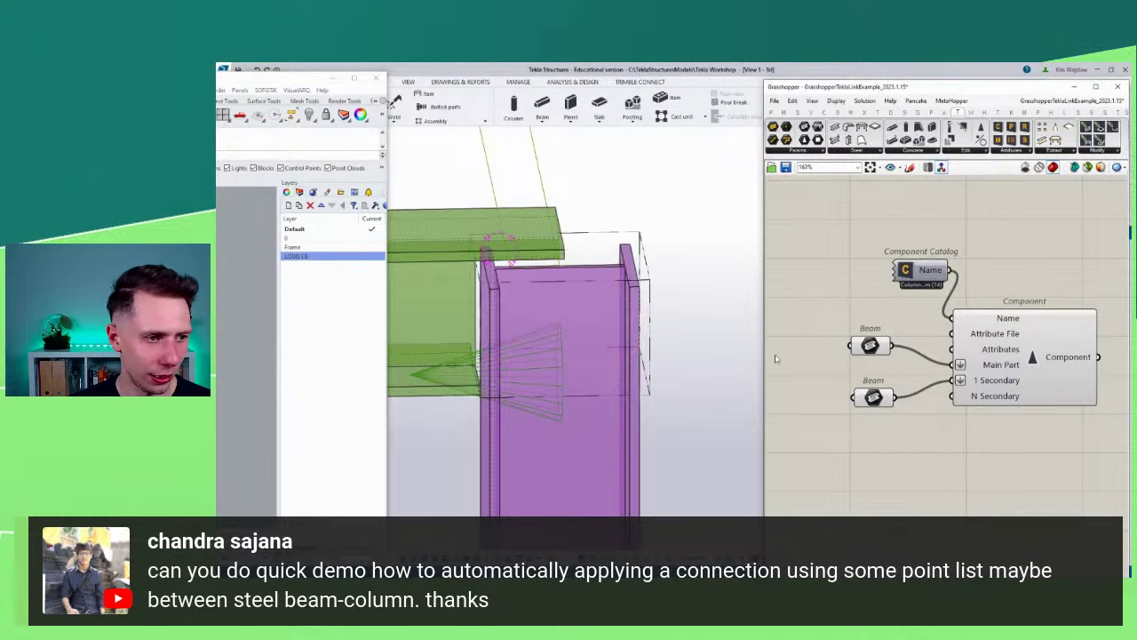
Step: Swap the Component's part inputs so the column feeds Main Part and the beam feeds 1 Secondary, and rearrange the nodes to uncross the wires
drag(895, 397, 951, 380)
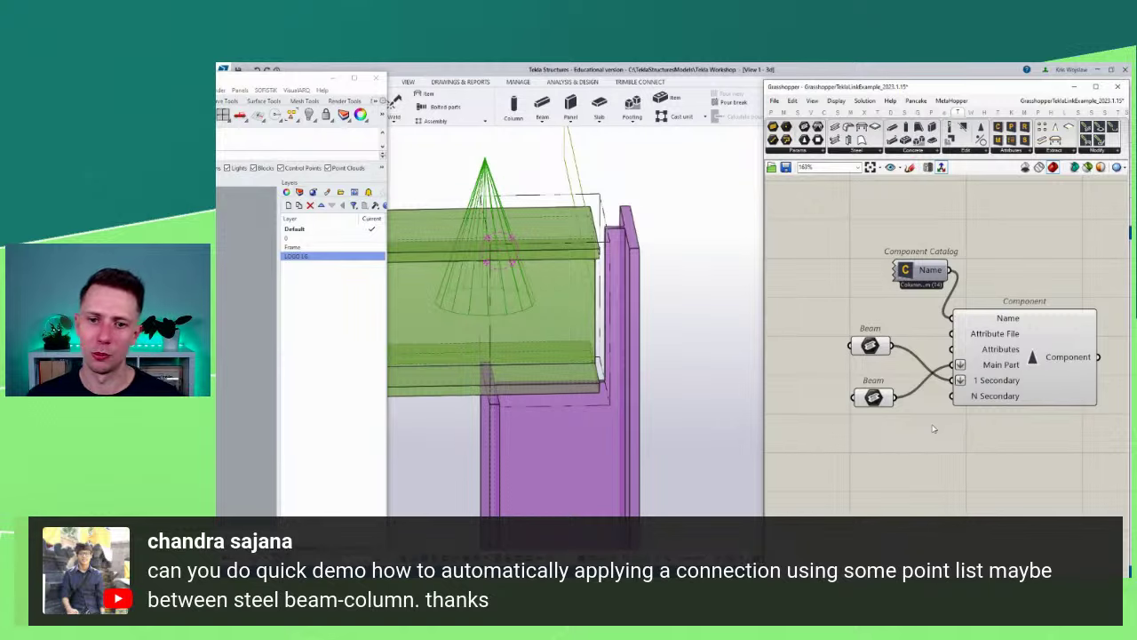
drag(871, 399, 859, 319)
drag(869, 346, 875, 382)
drag(858, 321, 876, 332)
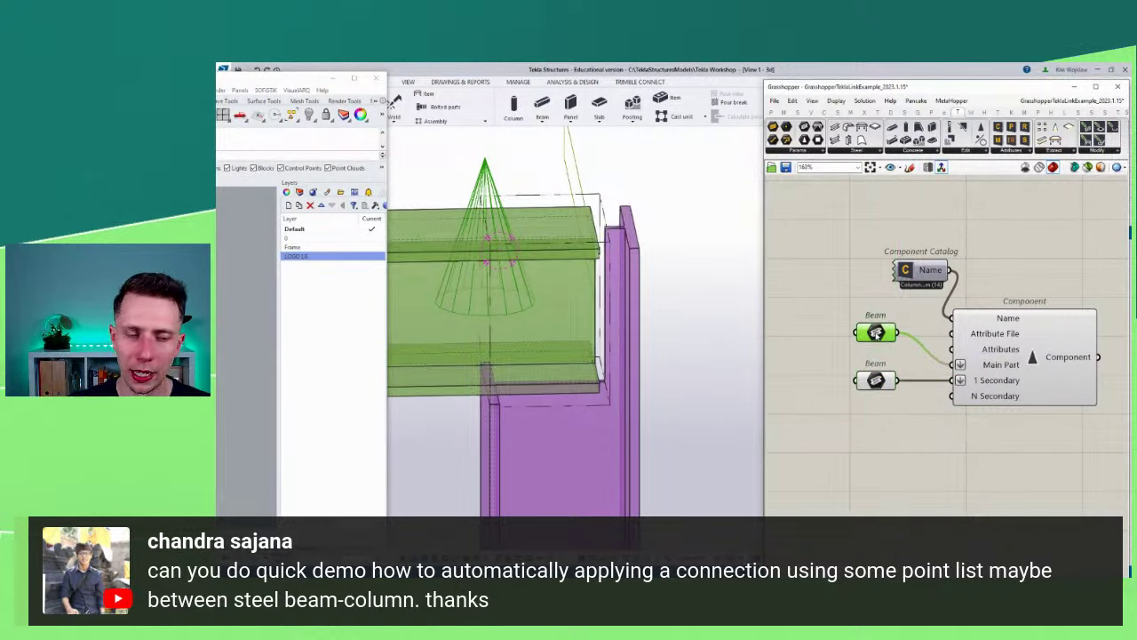
scroll(899, 334, down, 1)
drag(1018, 377, 1032, 350)
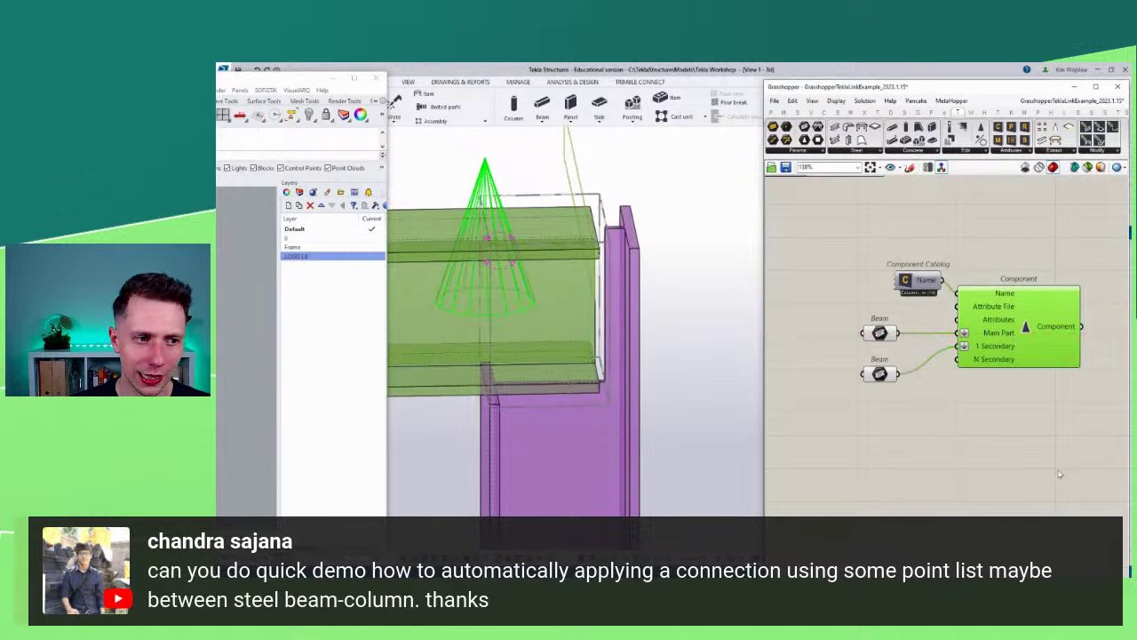
Step: Select the Component node to highlight its connection and examine the whole frame in the Tekla view
click(1057, 470)
click(1042, 330)
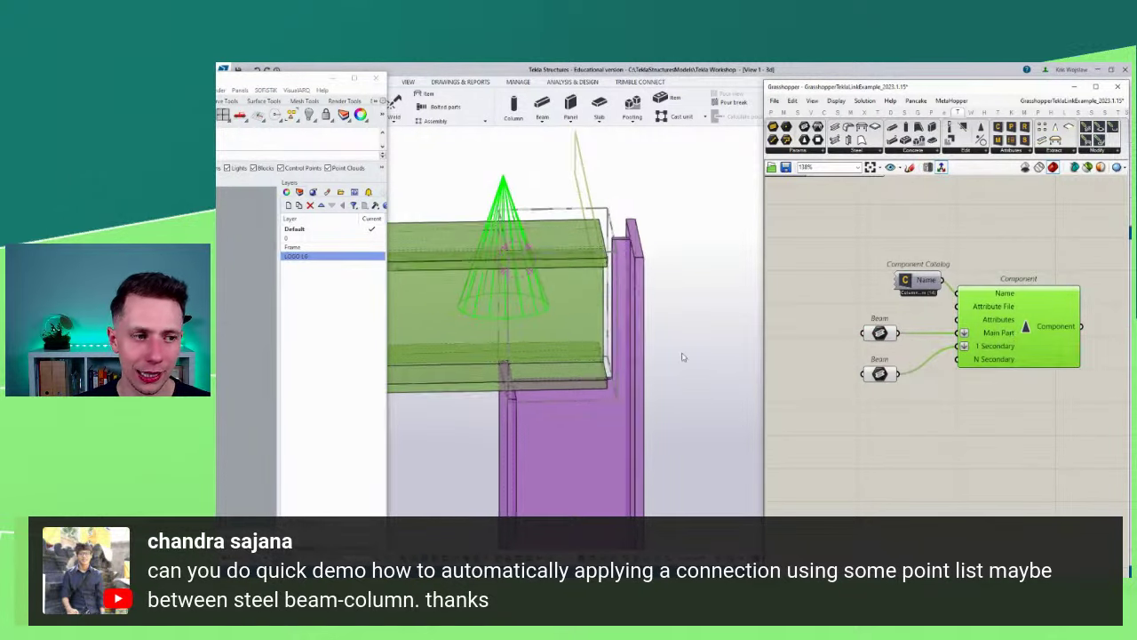
scroll(682, 358, down, 6)
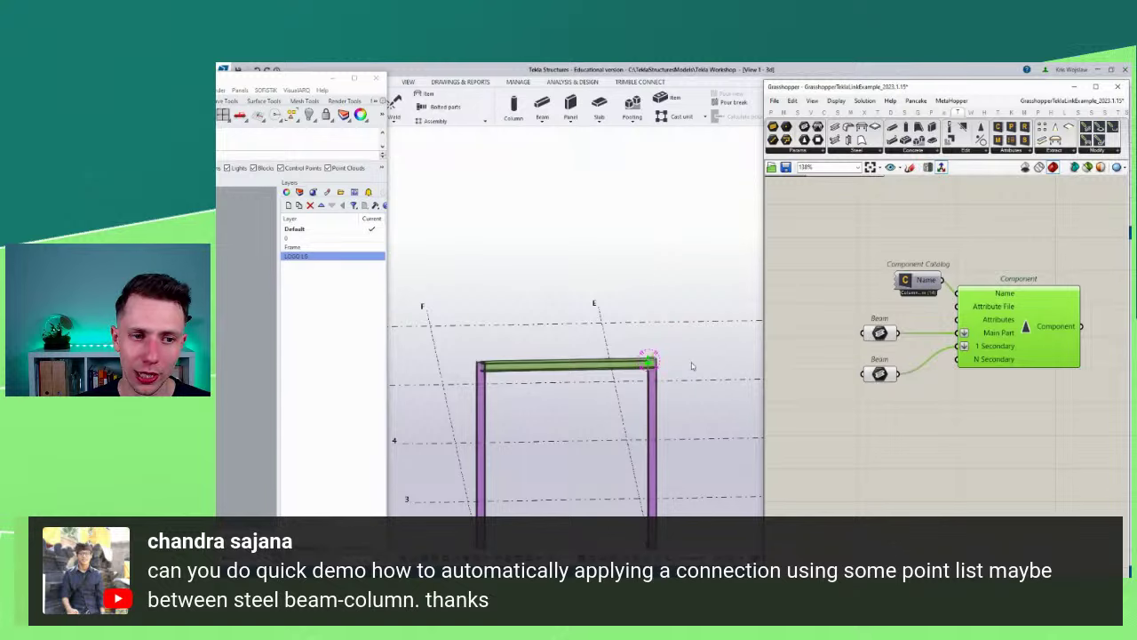